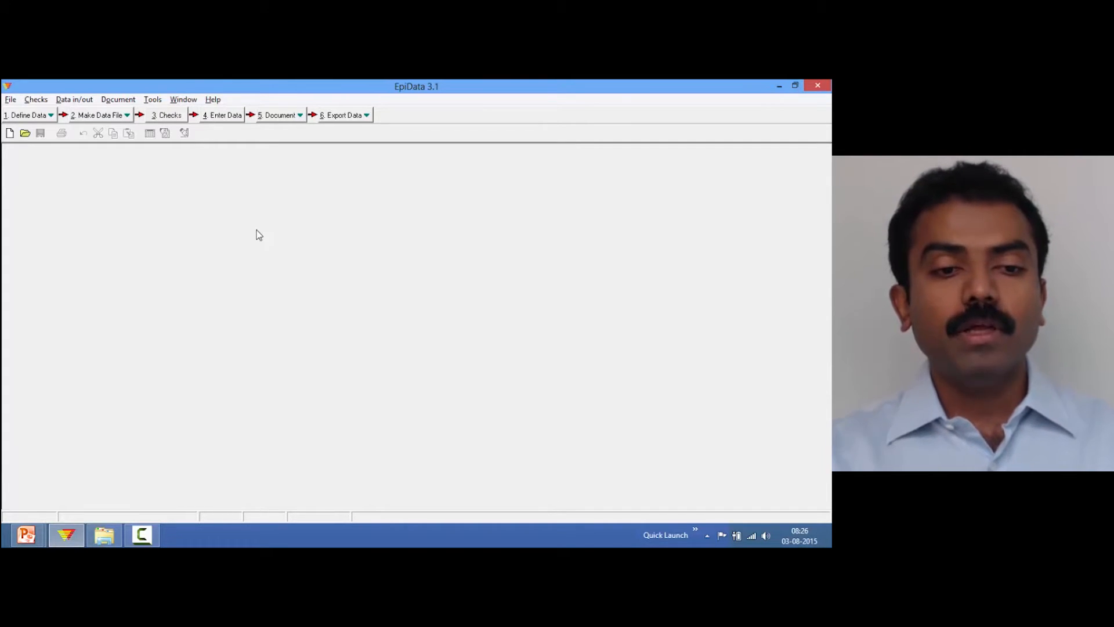
Start Copy Structure and choose a_ex03.rec in the epidata_course folder as the source data file
{"action": "left_click", "coordinate": [107, 537]}
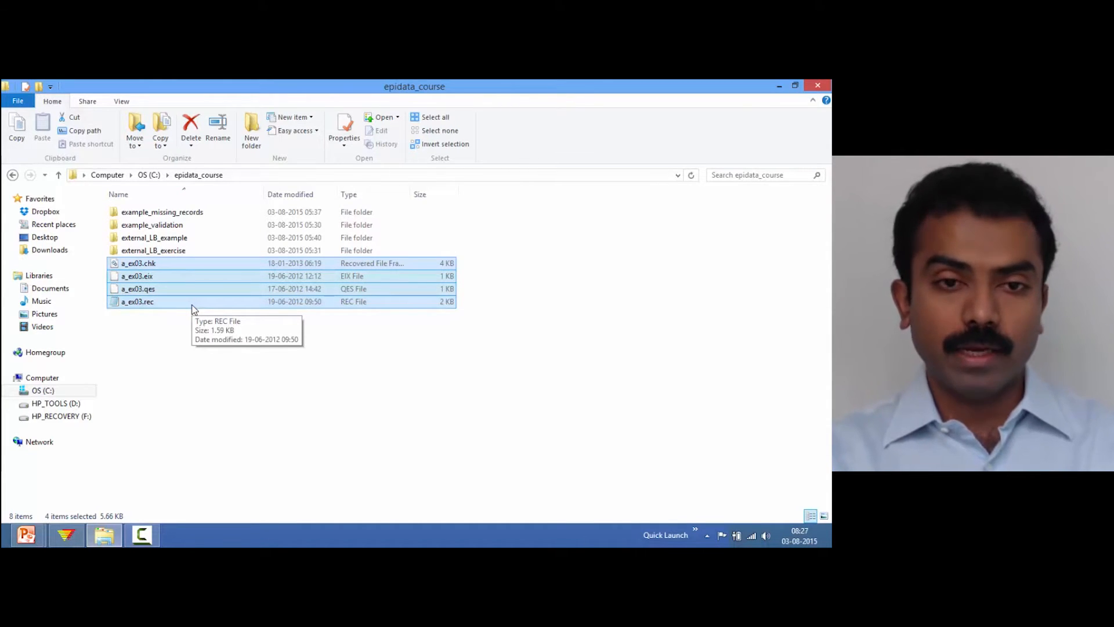
{"action": "left_click", "coordinate": [80, 538]}
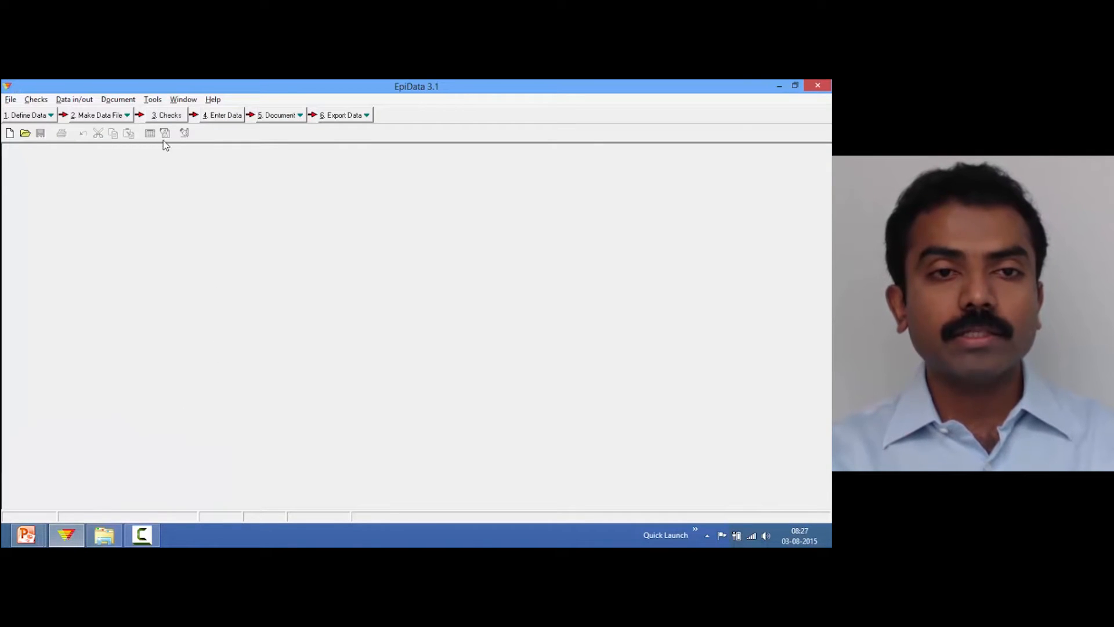
{"action": "left_click", "coordinate": [153, 100]}
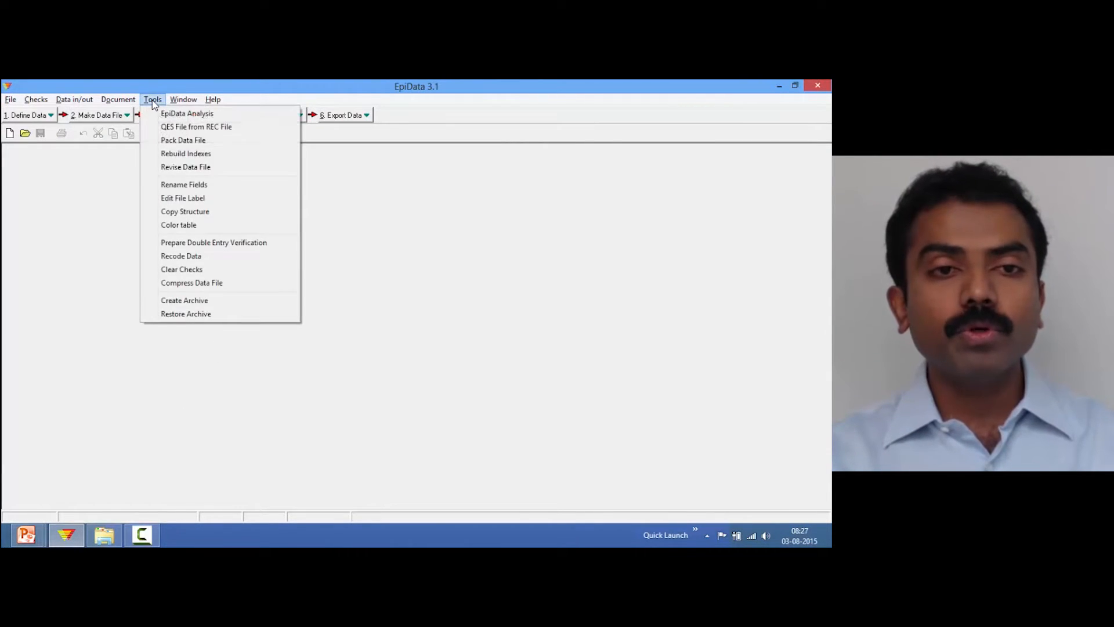
{"action": "left_click", "coordinate": [184, 213]}
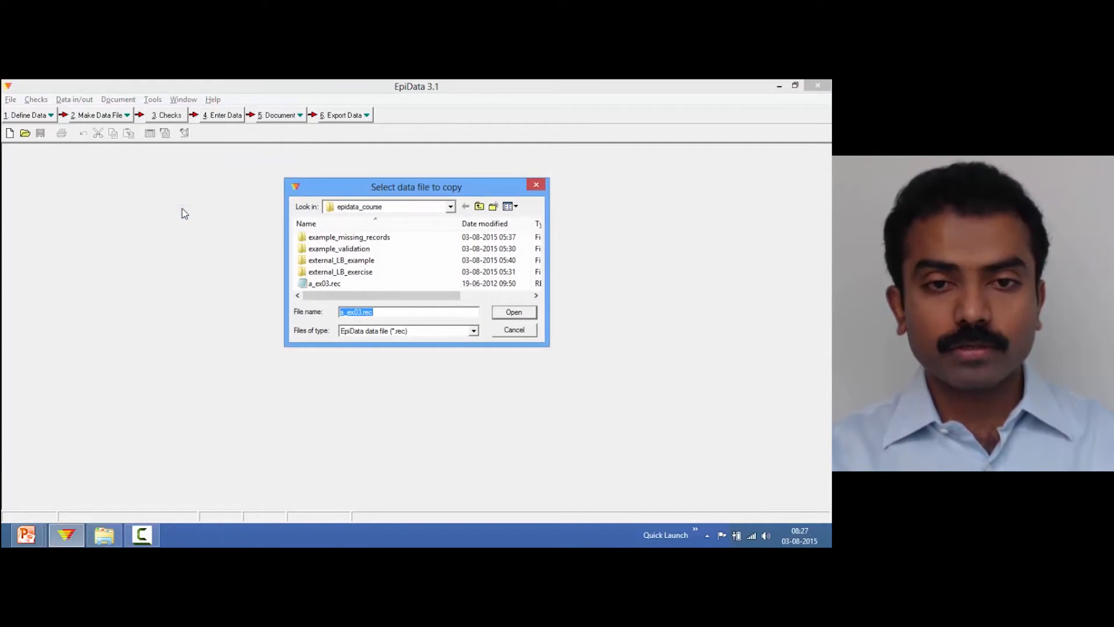
{"action": "left_click", "coordinate": [343, 286]}
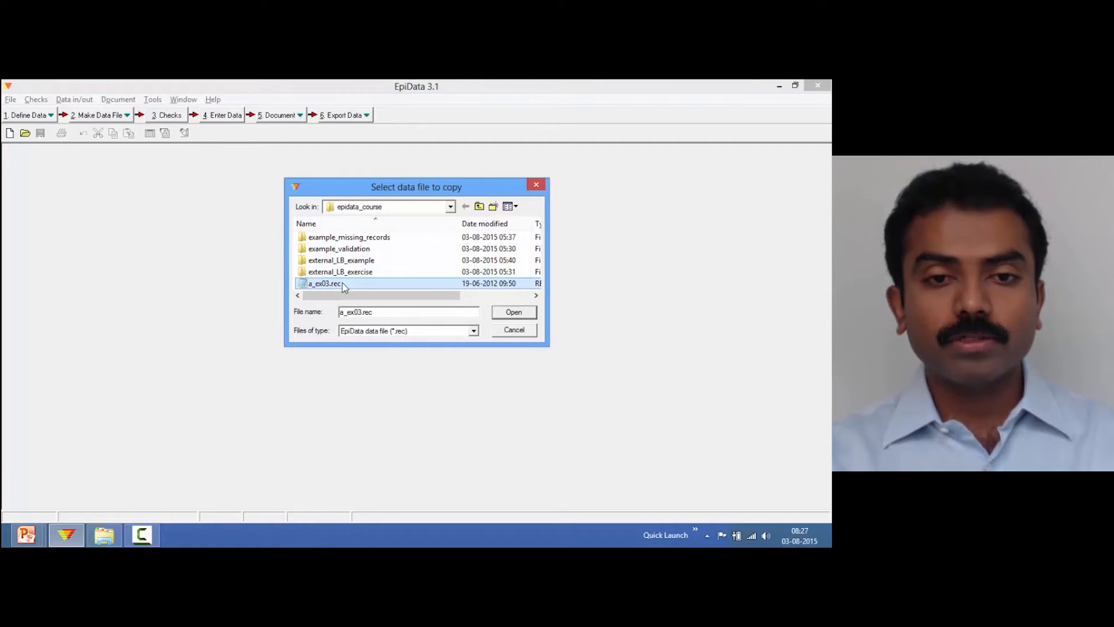
{"action": "left_click", "coordinate": [514, 317]}
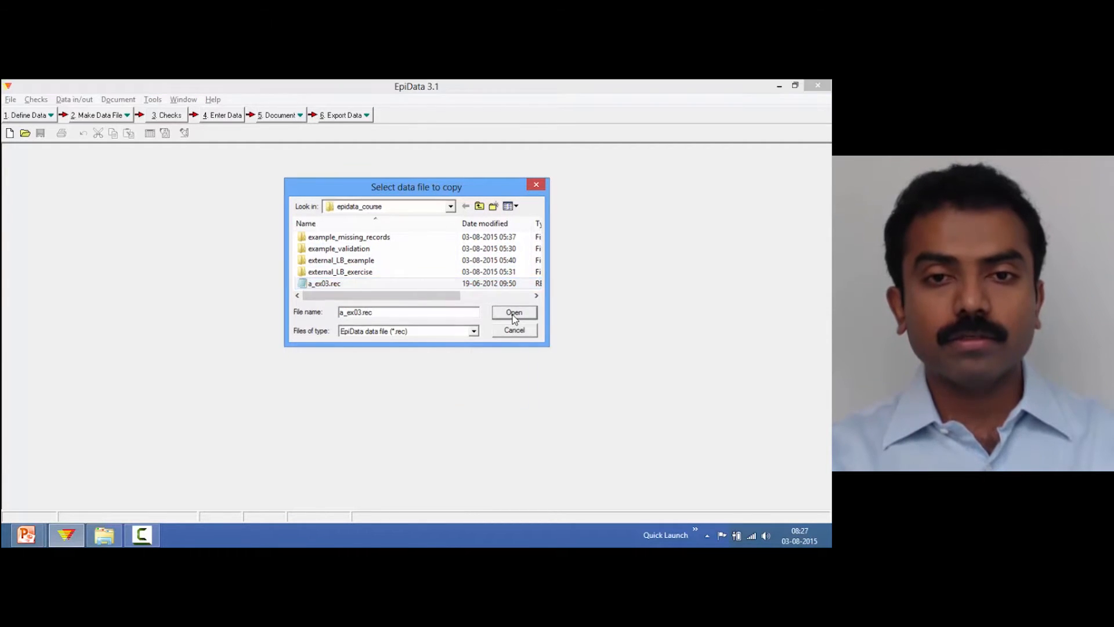
{"action": "left_click_drag", "start_coordinate": [427, 215], "coordinate": [416, 193]}
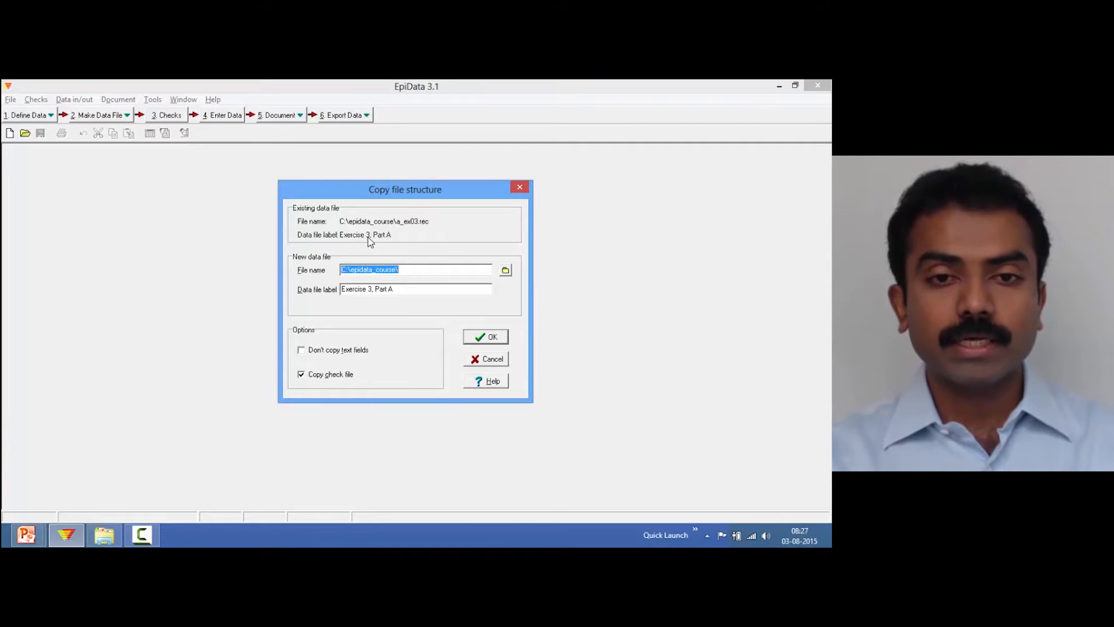
Copy the structure to a new data file named a_ex04A.rec with the check file copied
{"action": "left_click", "coordinate": [413, 270]}
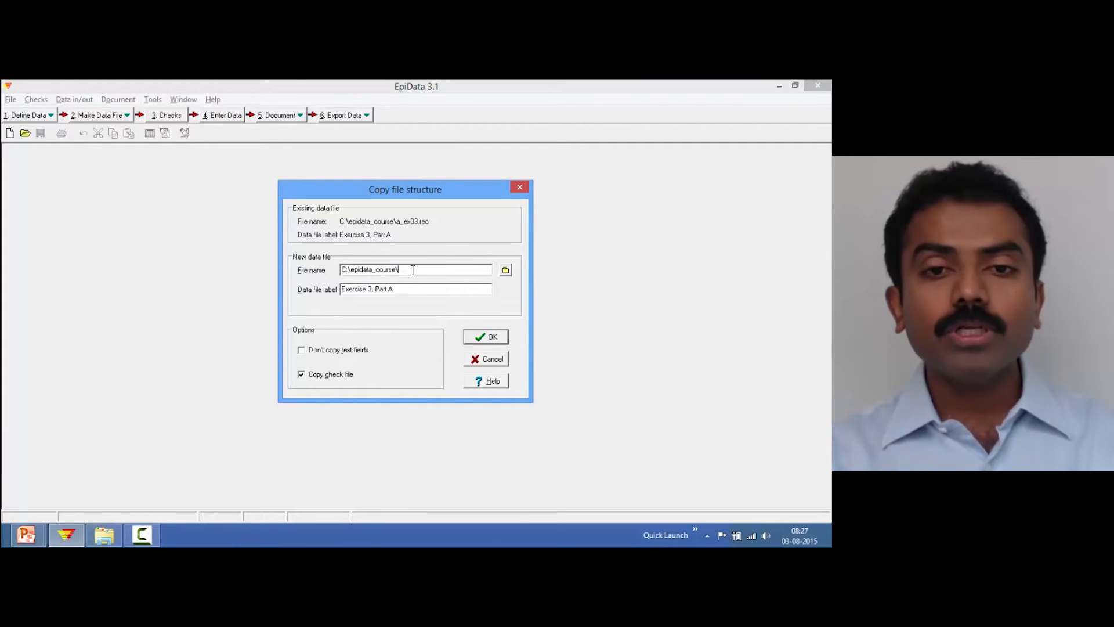
{"action": "type", "text": "a"}
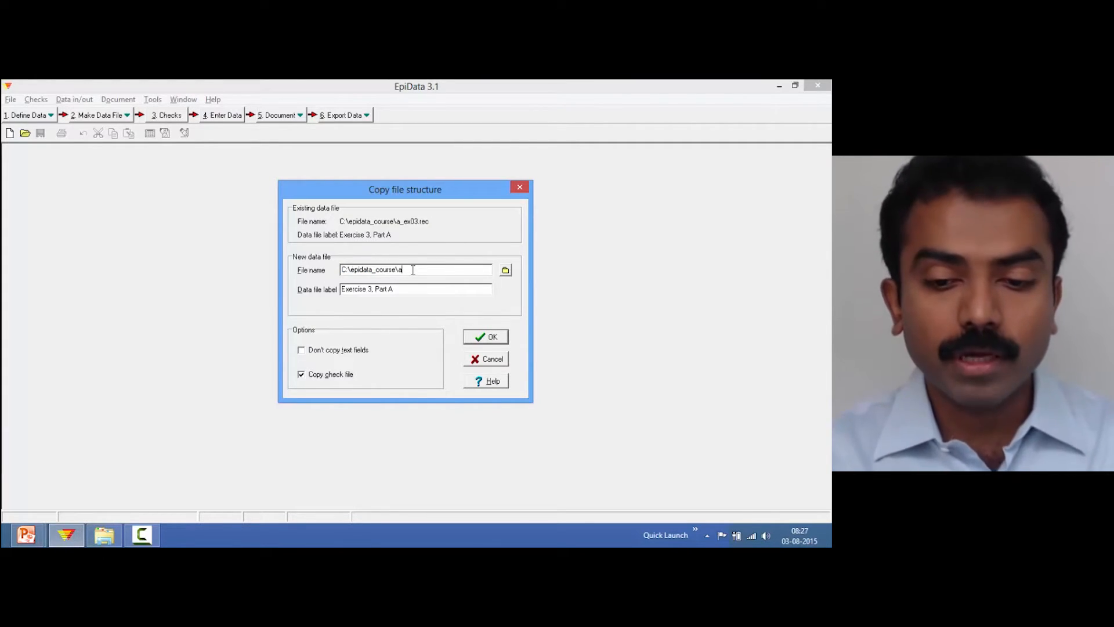
{"action": "type", "text": "_"}
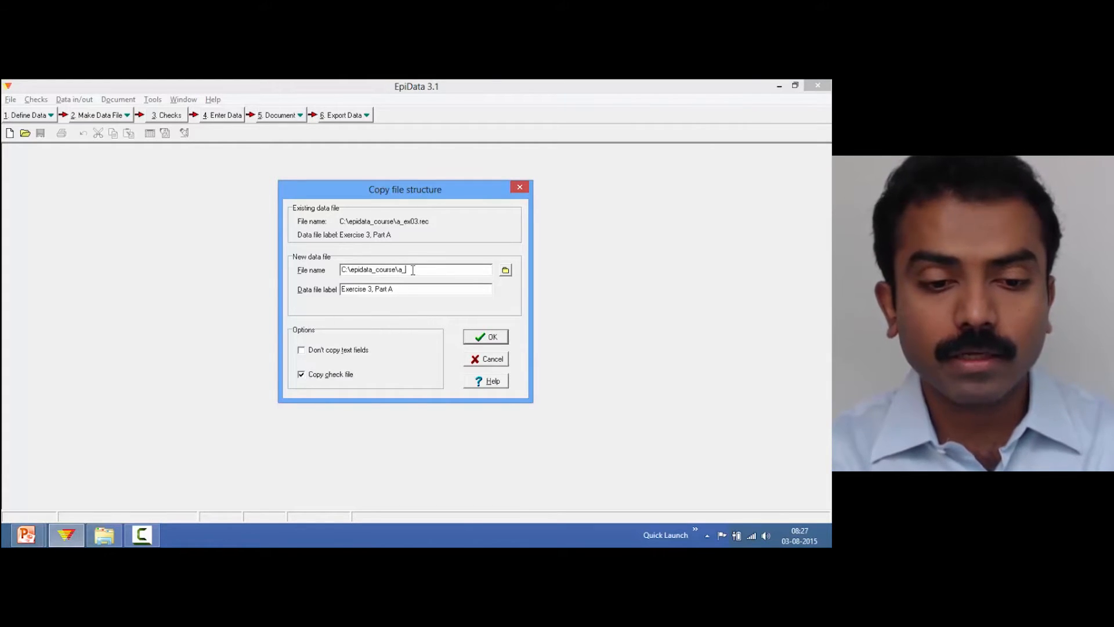
{"action": "type", "text": "ex04"}
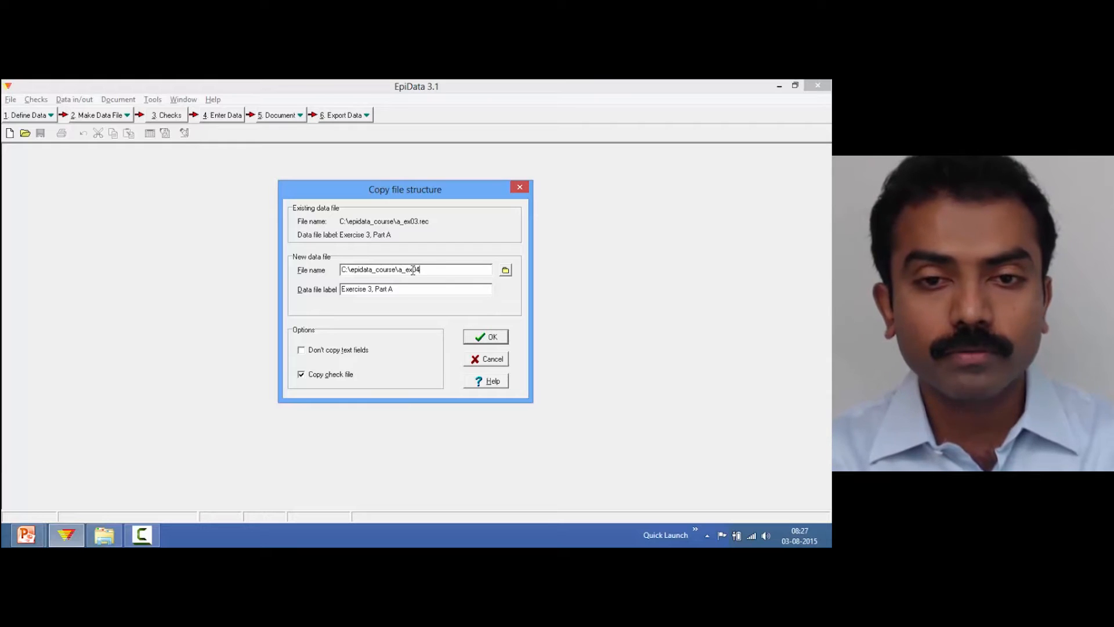
{"action": "type", "text": "A"}
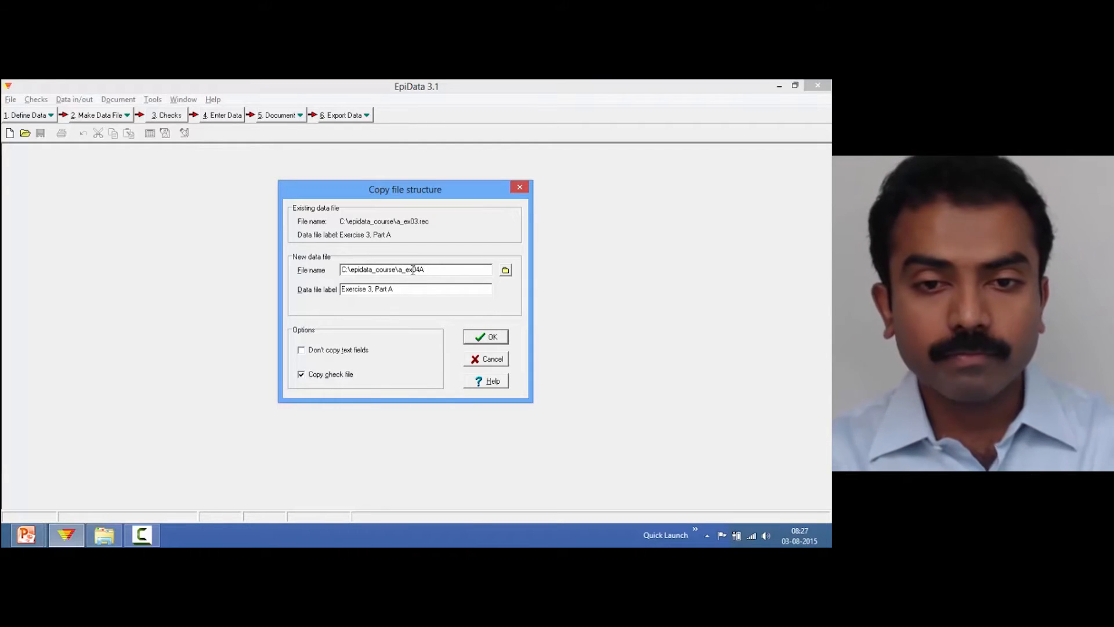
{"action": "type", "text": ".rec"}
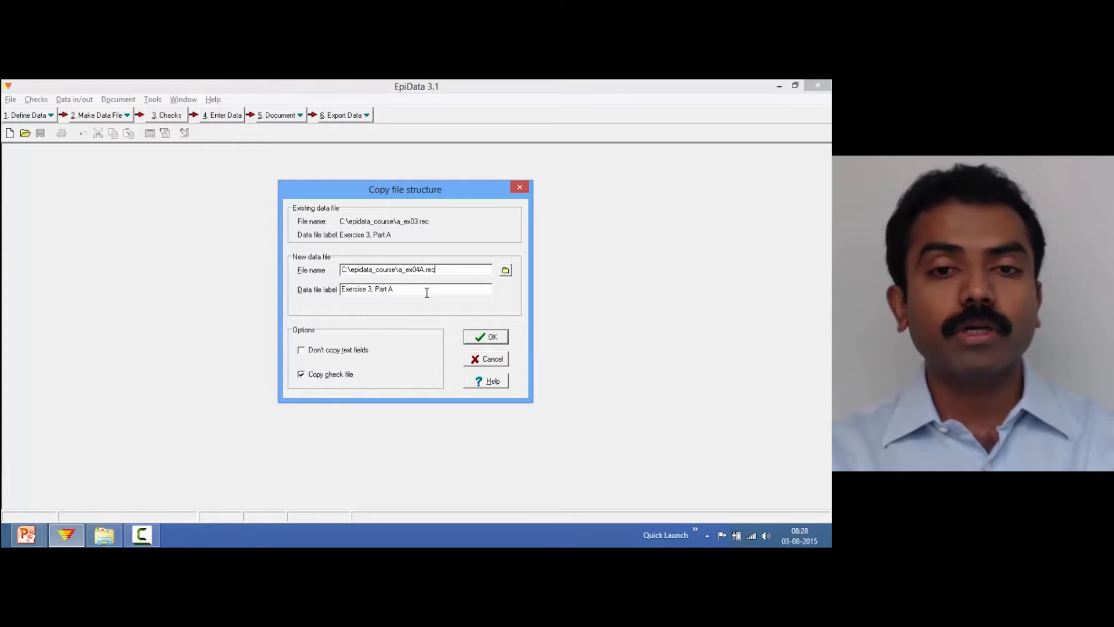
{"action": "left_click", "coordinate": [301, 374]}
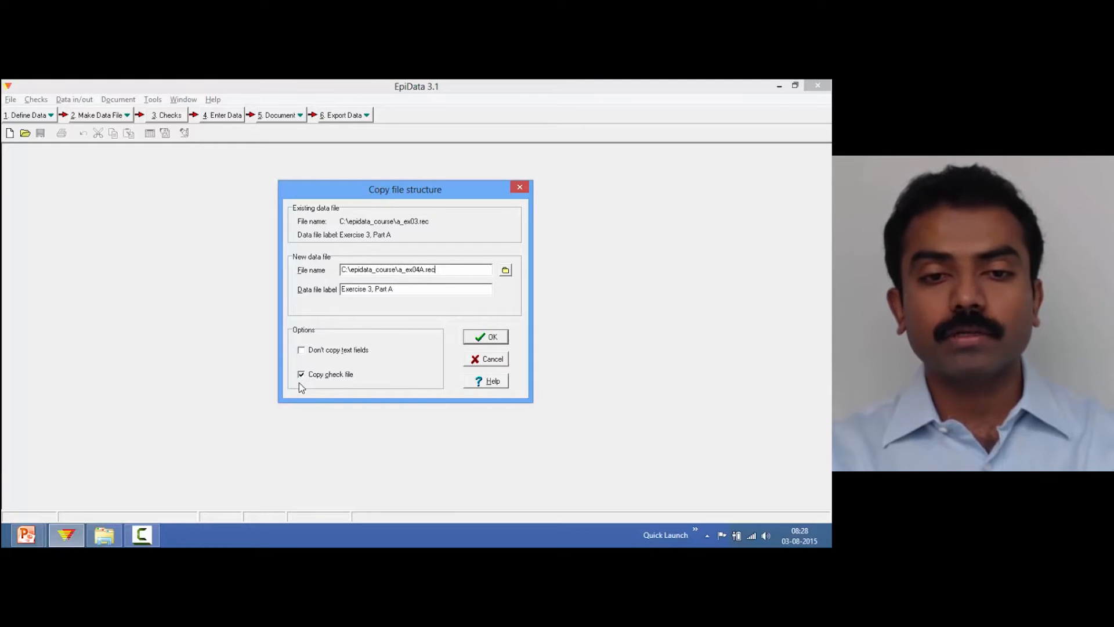
{"action": "left_click", "coordinate": [496, 340]}
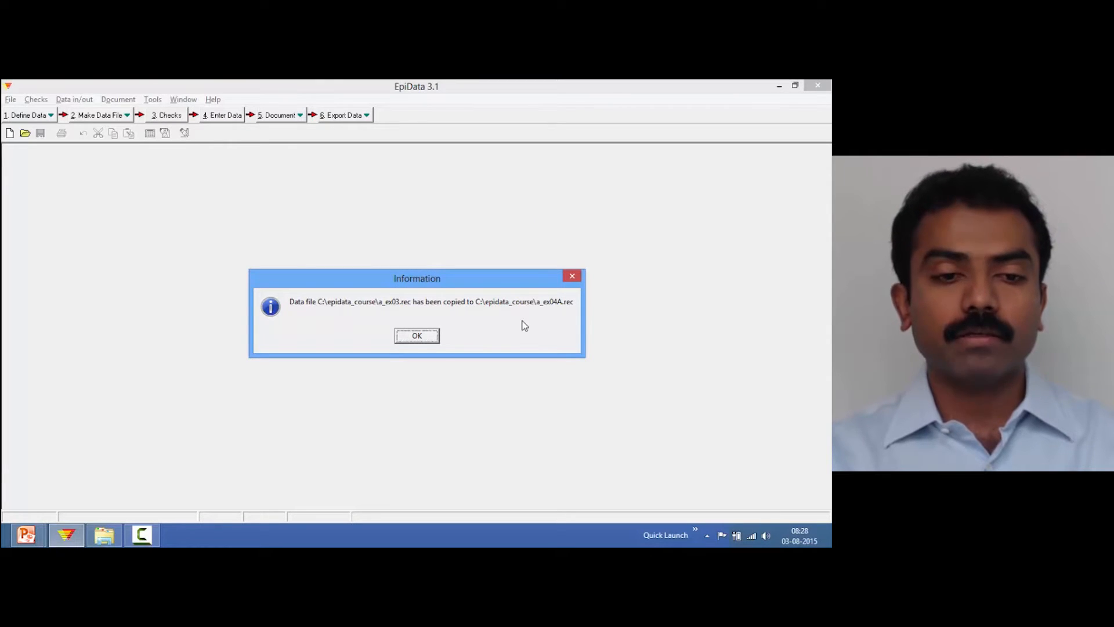
{"action": "left_click", "coordinate": [412, 336]}
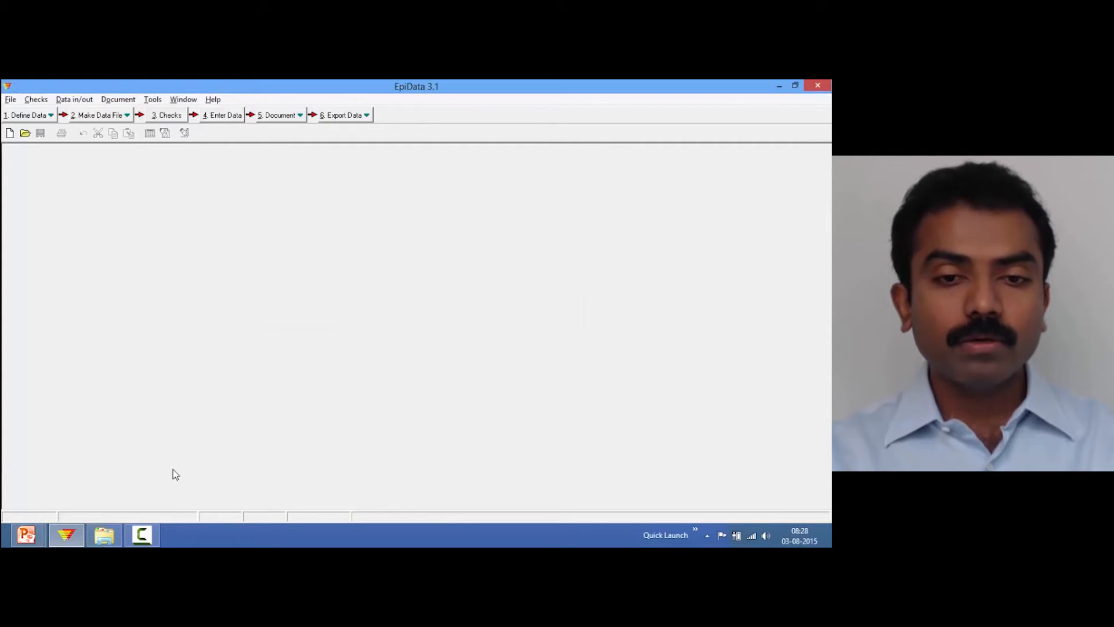
Check the epidata_course folder for the newly created a_ex04A files
{"action": "left_click", "coordinate": [103, 535]}
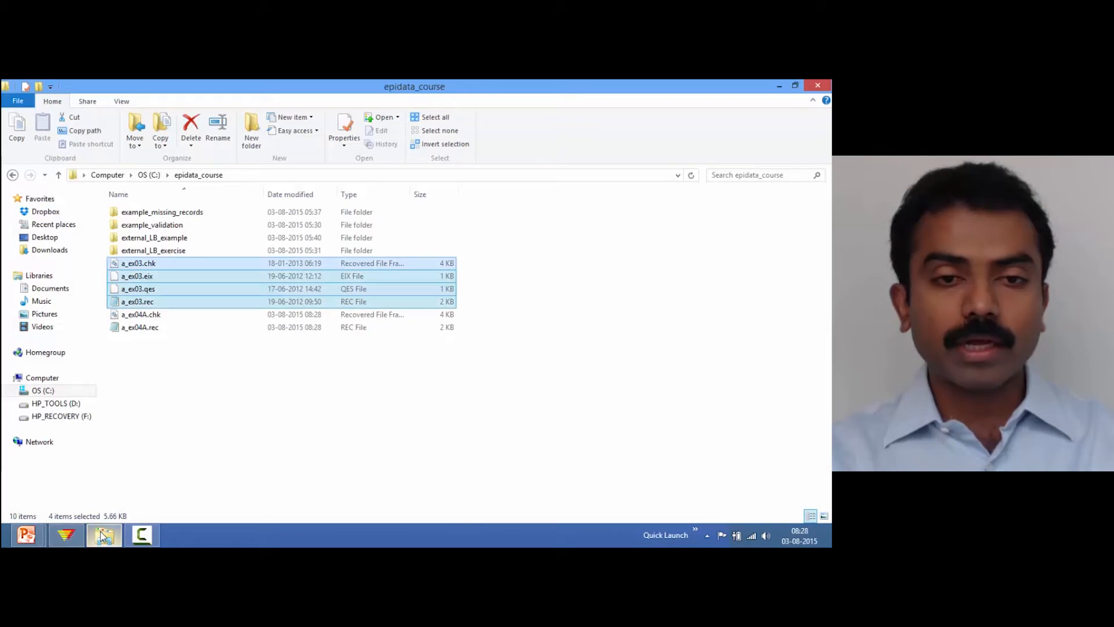
{"action": "left_click", "coordinate": [154, 331]}
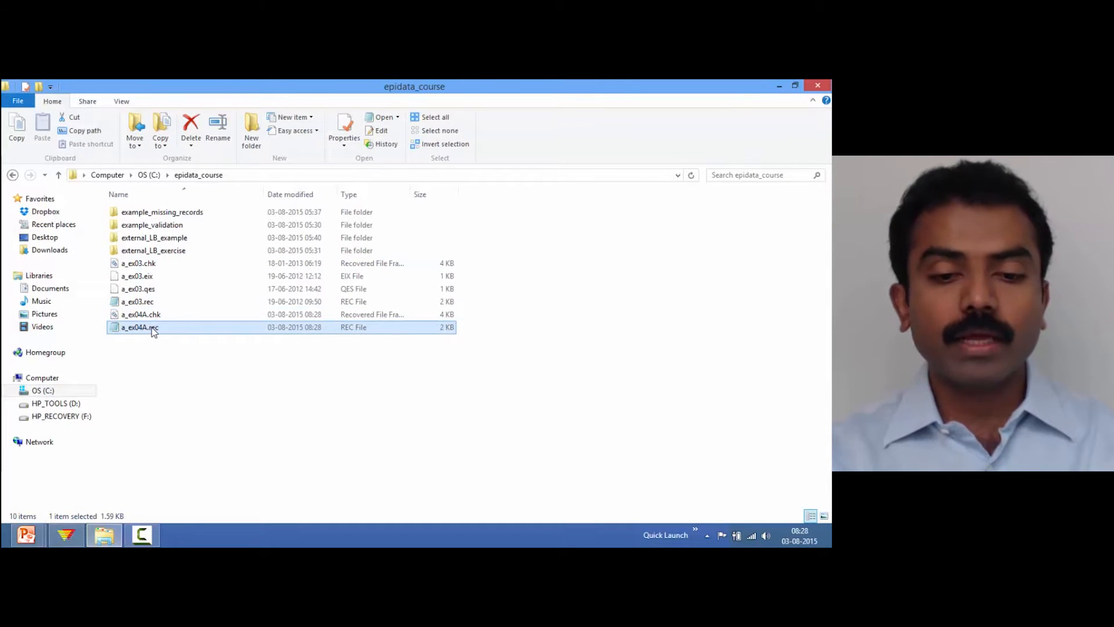
{"action": "key", "text": "shift+Up"}
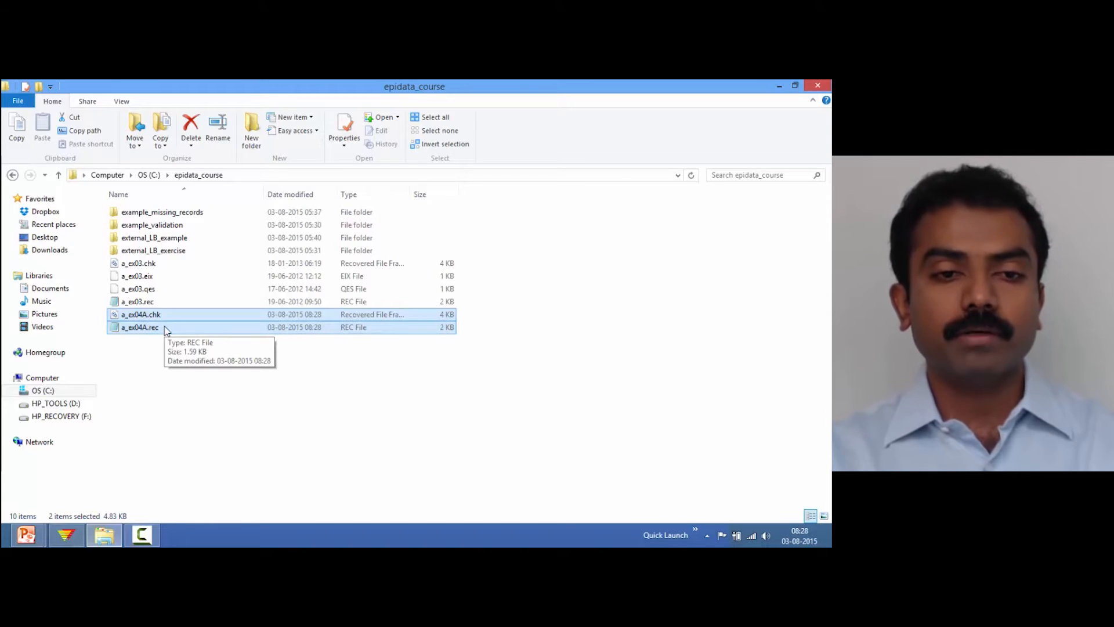
{"action": "left_click", "coordinate": [70, 538]}
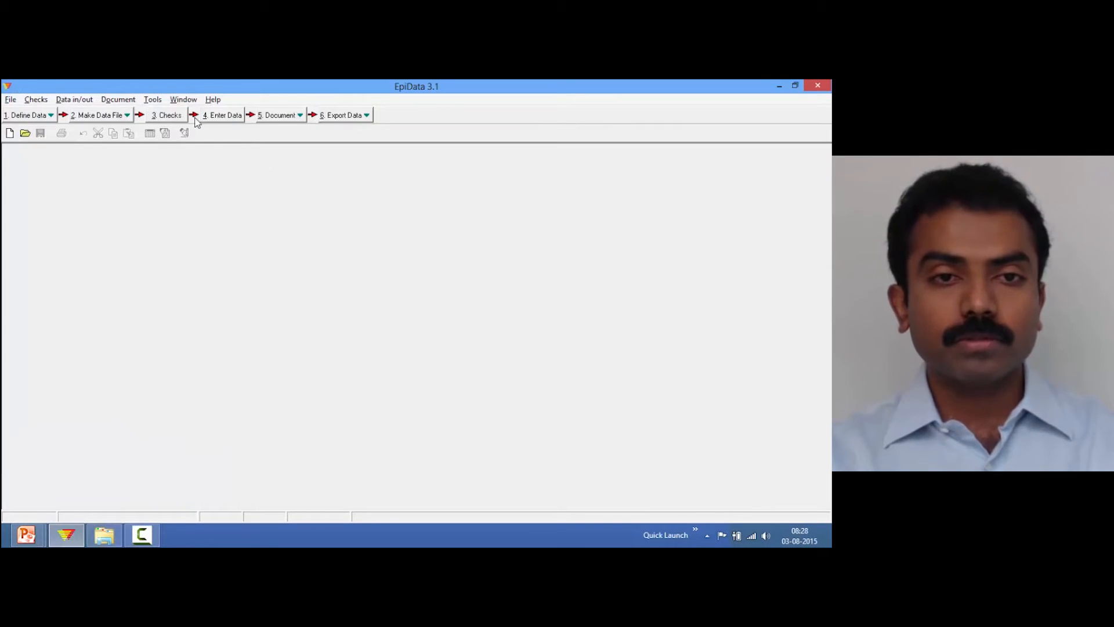
Copy the structure of a_ex04A.rec to a new data file named a_ex04B.rec
{"action": "left_click", "coordinate": [159, 102]}
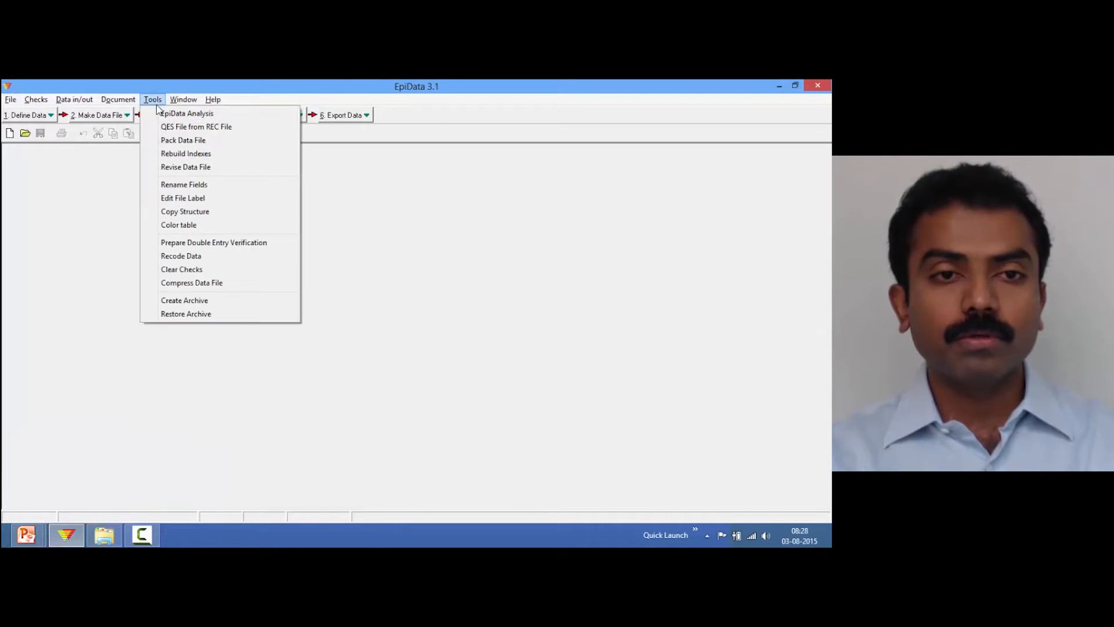
{"action": "left_click", "coordinate": [190, 212]}
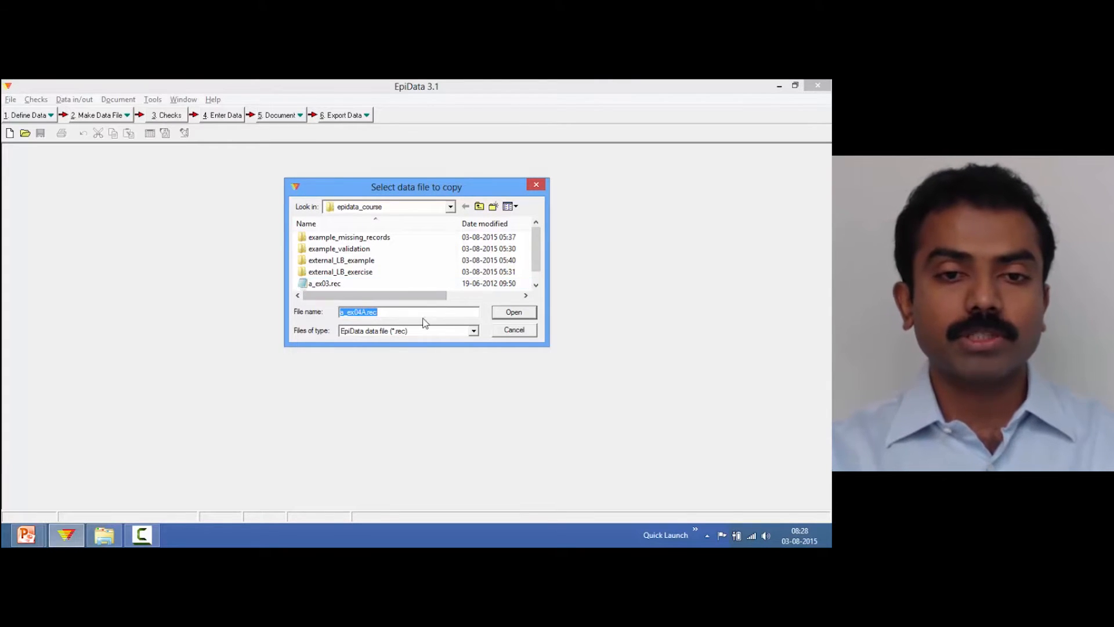
{"action": "left_click", "coordinate": [505, 314]}
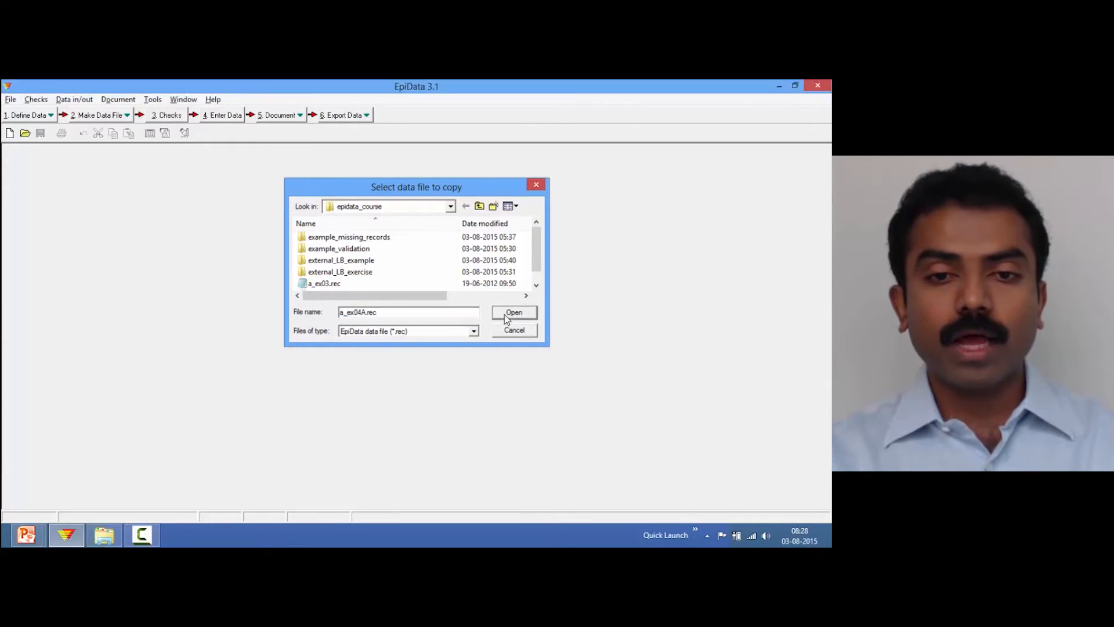
{"action": "left_click", "coordinate": [426, 291]}
{"action": "type", "text": "a_course\\a_"}
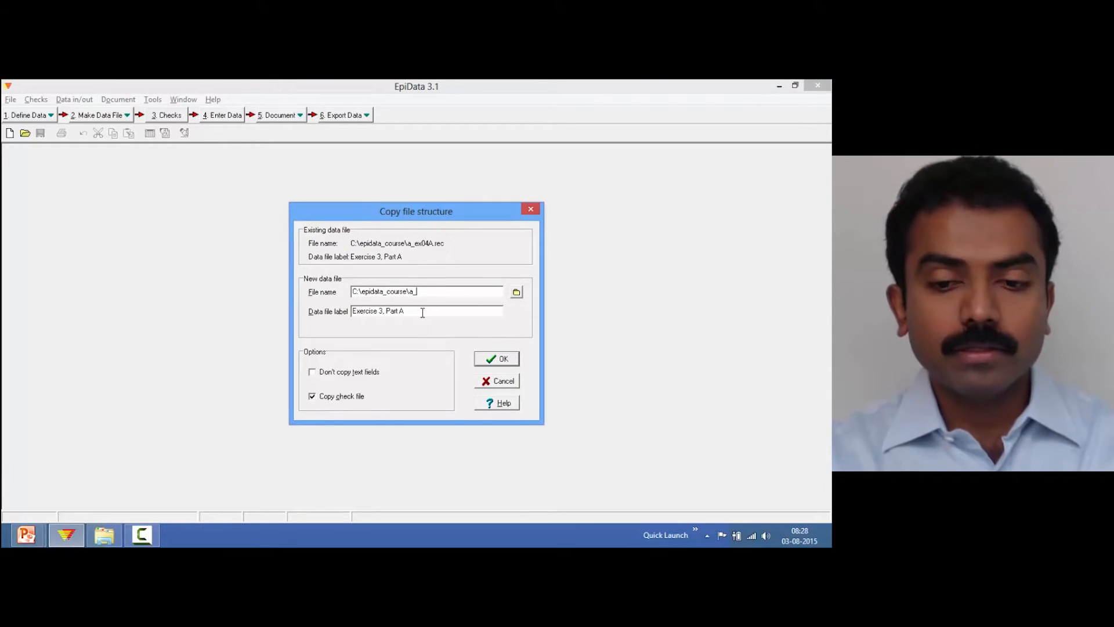
{"action": "type", "text": "ex"}
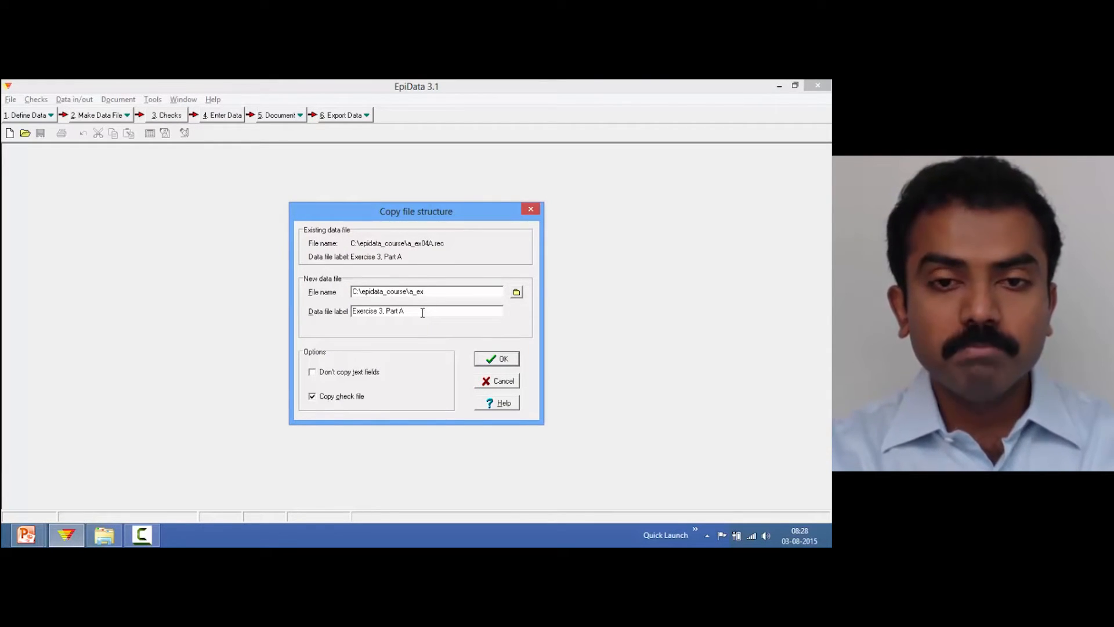
{"action": "type", "text": "04B.rec"}
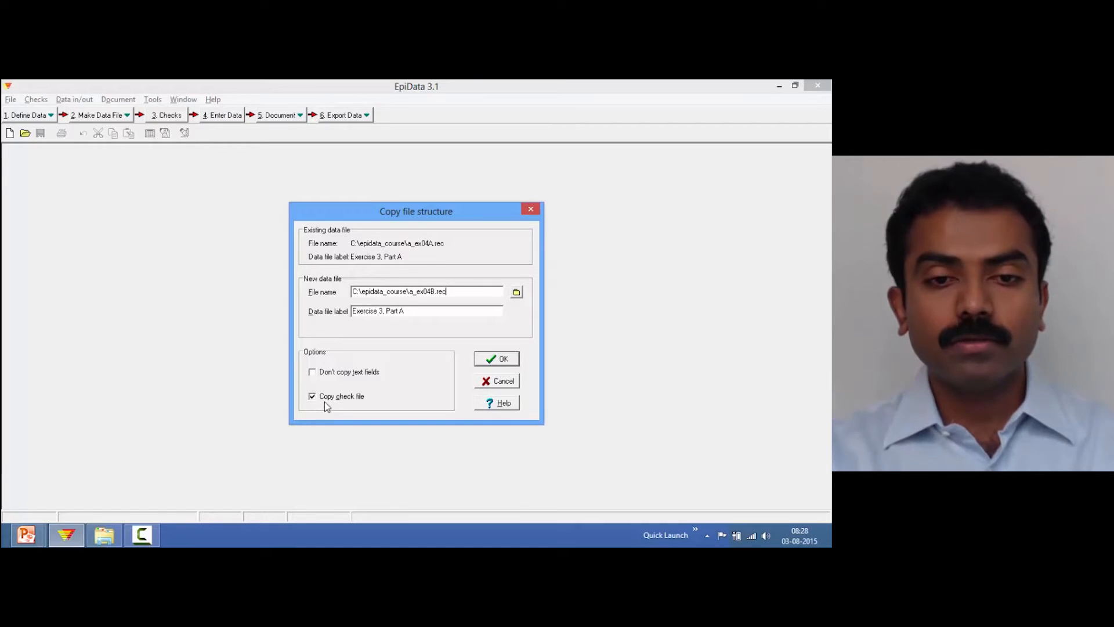
{"action": "left_click", "coordinate": [491, 360]}
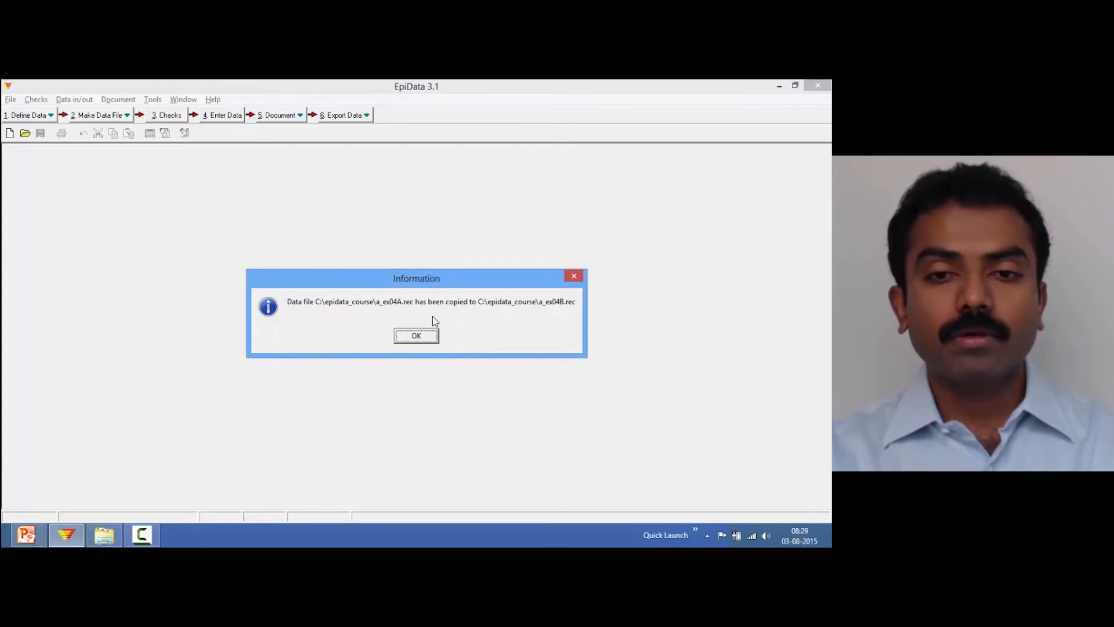
{"action": "left_click", "coordinate": [416, 337]}
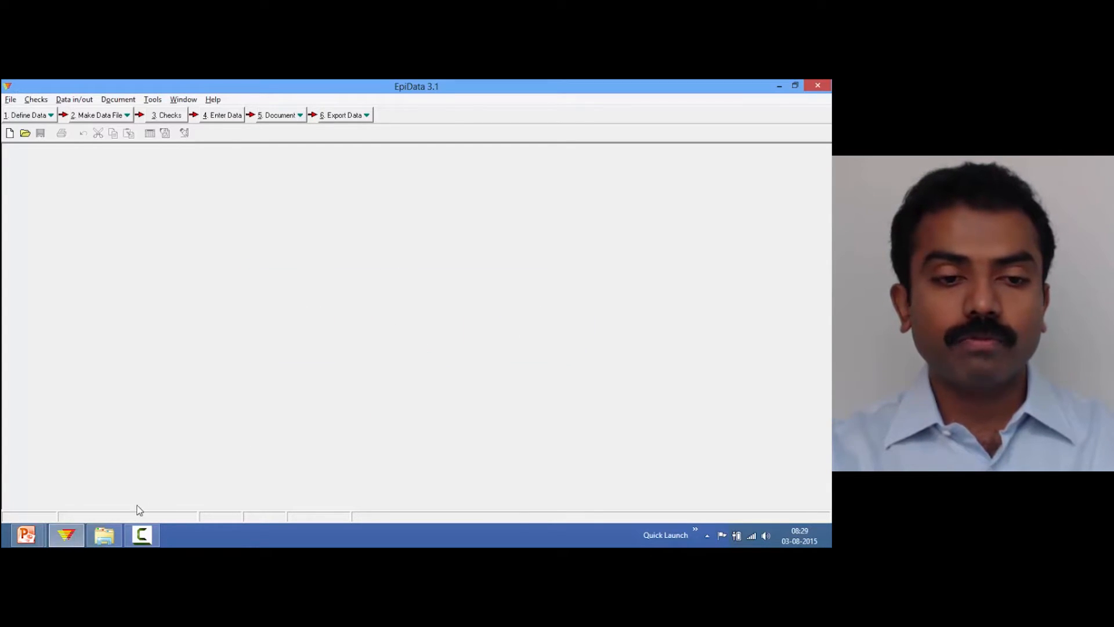
Check the epidata_course folder for the new a_ex04B files
{"action": "left_click", "coordinate": [110, 535]}
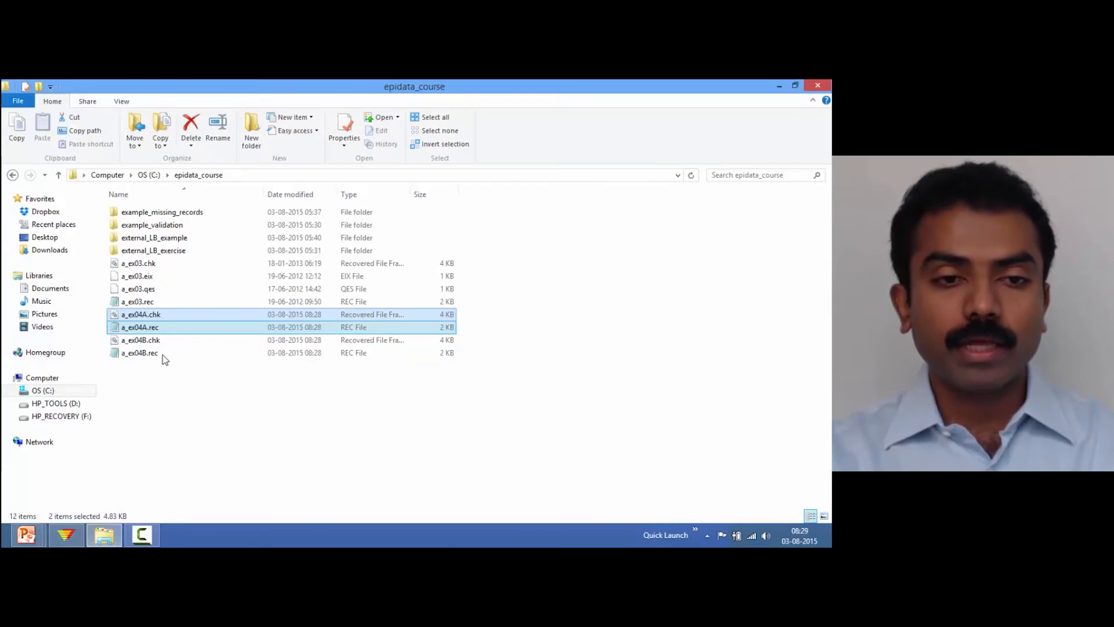
{"action": "left_click", "coordinate": [149, 354]}
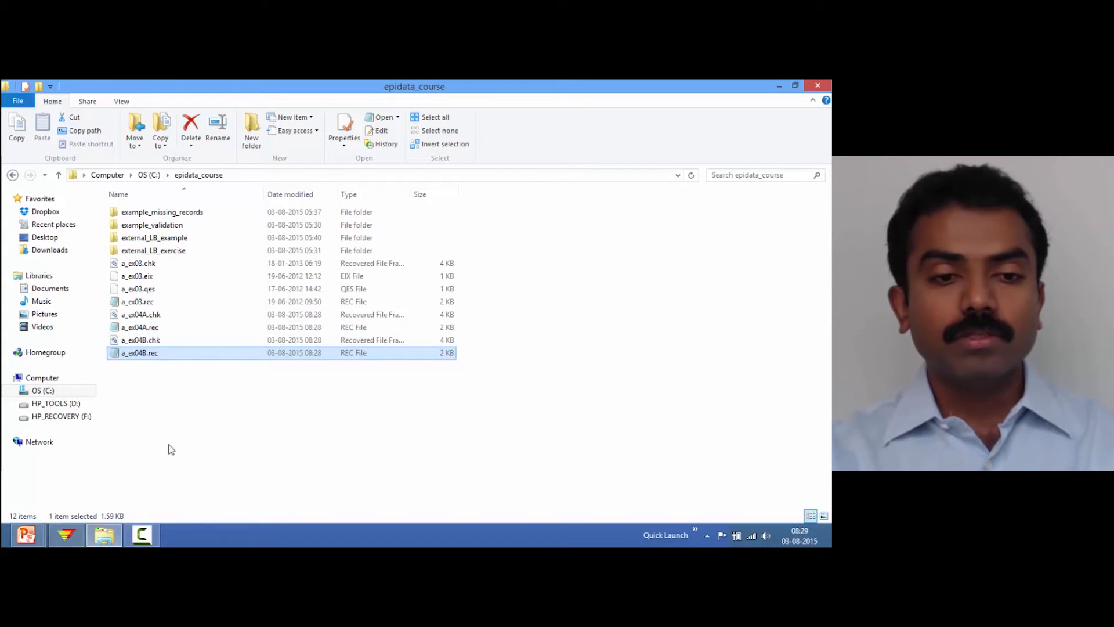
{"action": "left_click", "coordinate": [66, 535]}
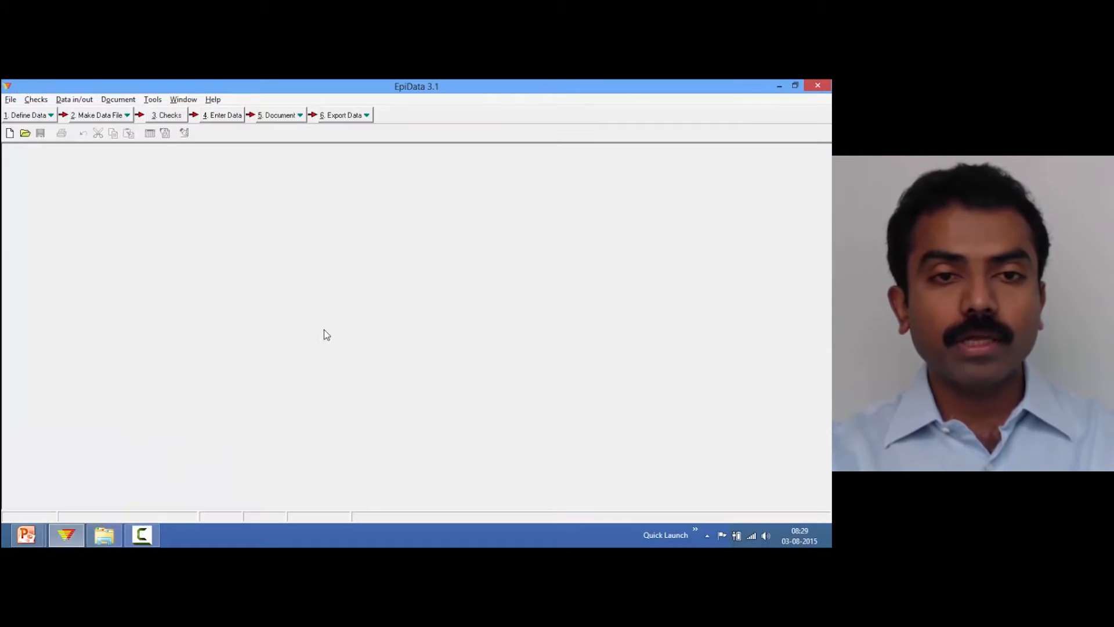
Open a_ex04A.rec for data entry and pick Awuna as the laboratory name
{"action": "left_click", "coordinate": [227, 117]}
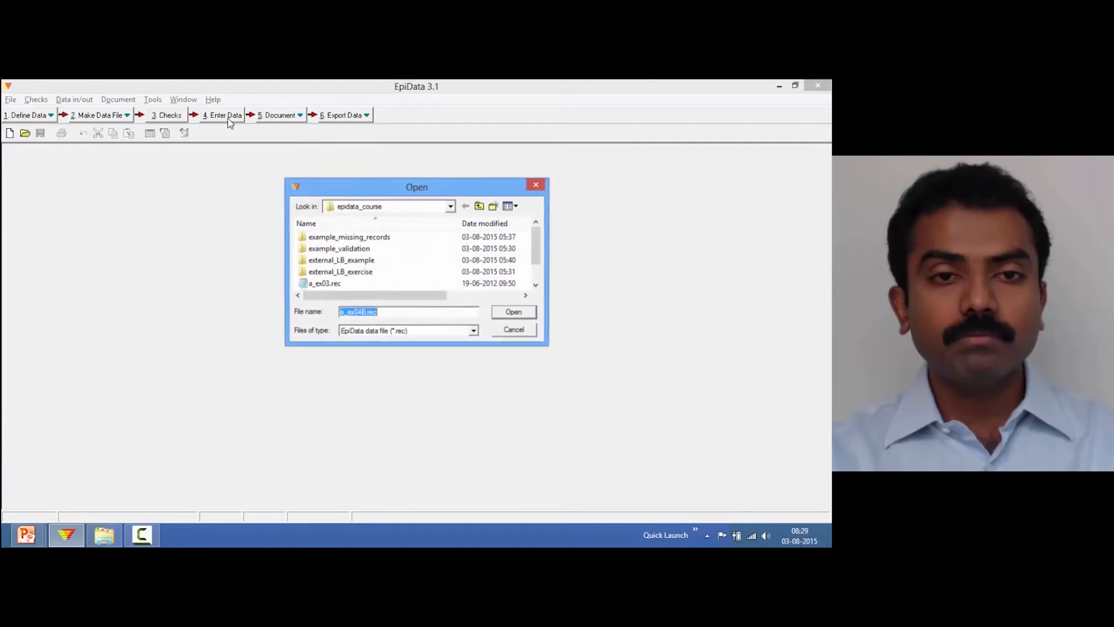
{"action": "left_click", "coordinate": [536, 285]}
{"action": "left_click", "coordinate": [536, 285]}
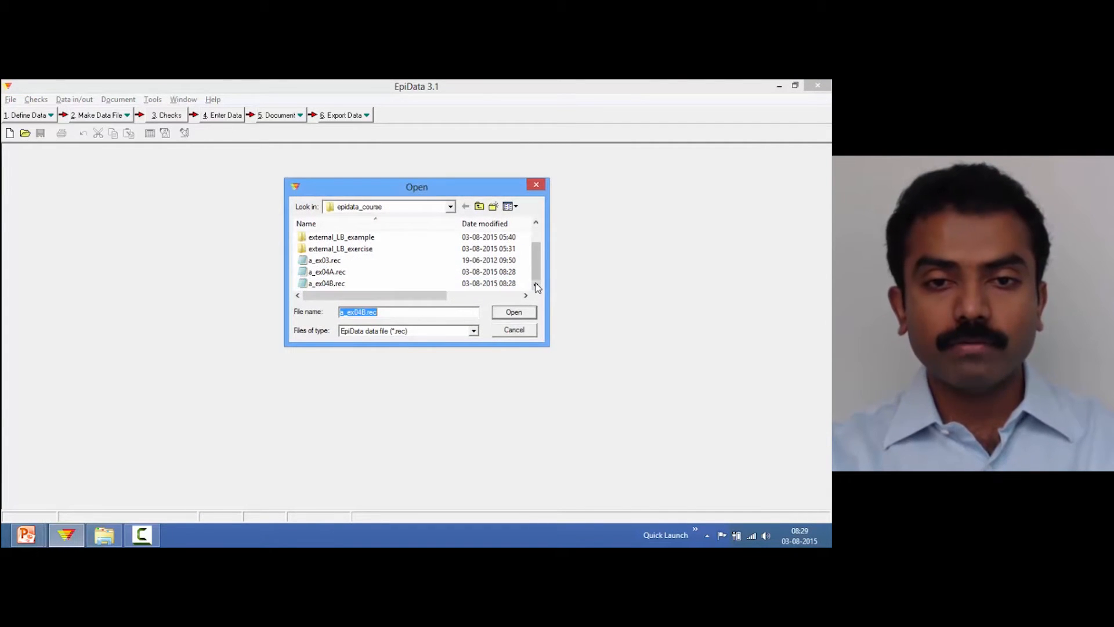
{"action": "double_click", "coordinate": [346, 272]}
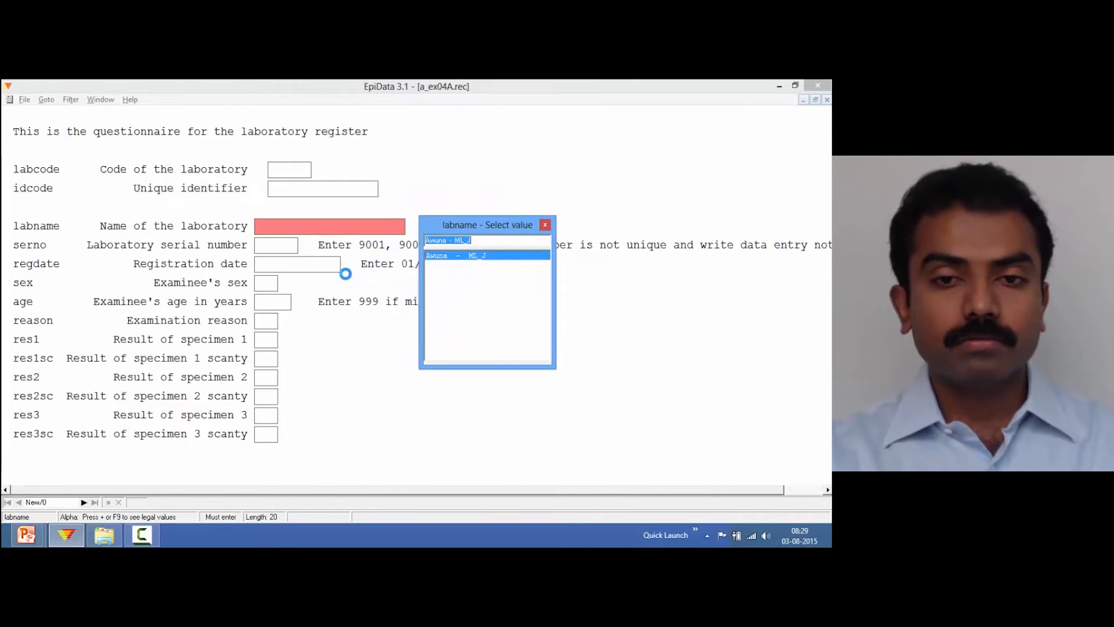
{"action": "key", "text": "Return"}
{"action": "key", "text": "Return"}
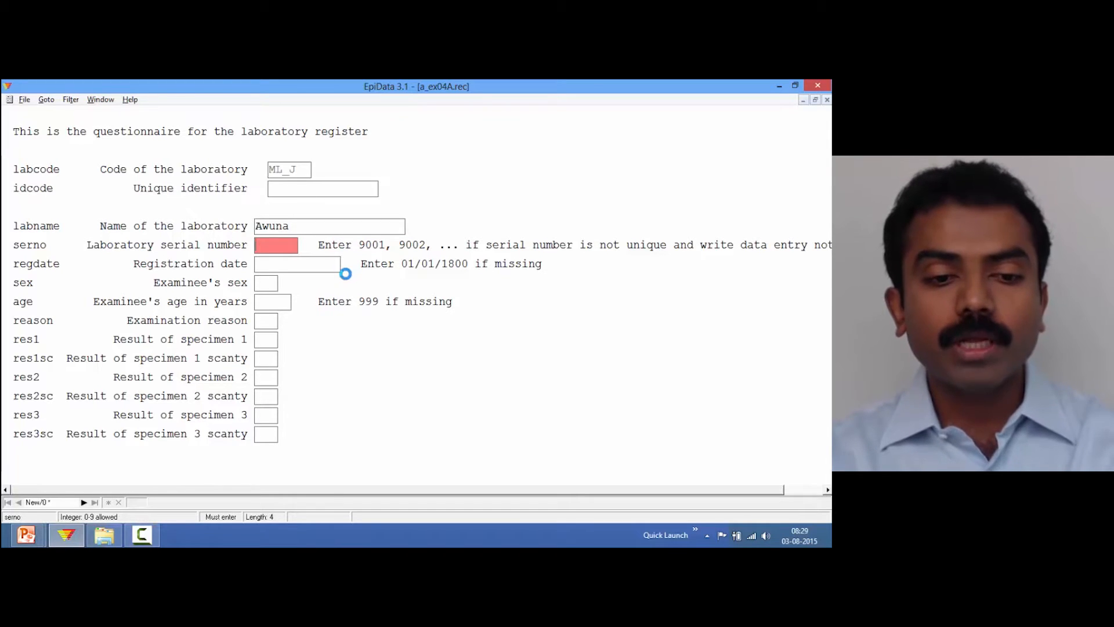
Enter record 3001 dated 01/01/2001, female, age 12, reason Diagnosis, all specimens negative, and save it
{"action": "type", "text": "300"}
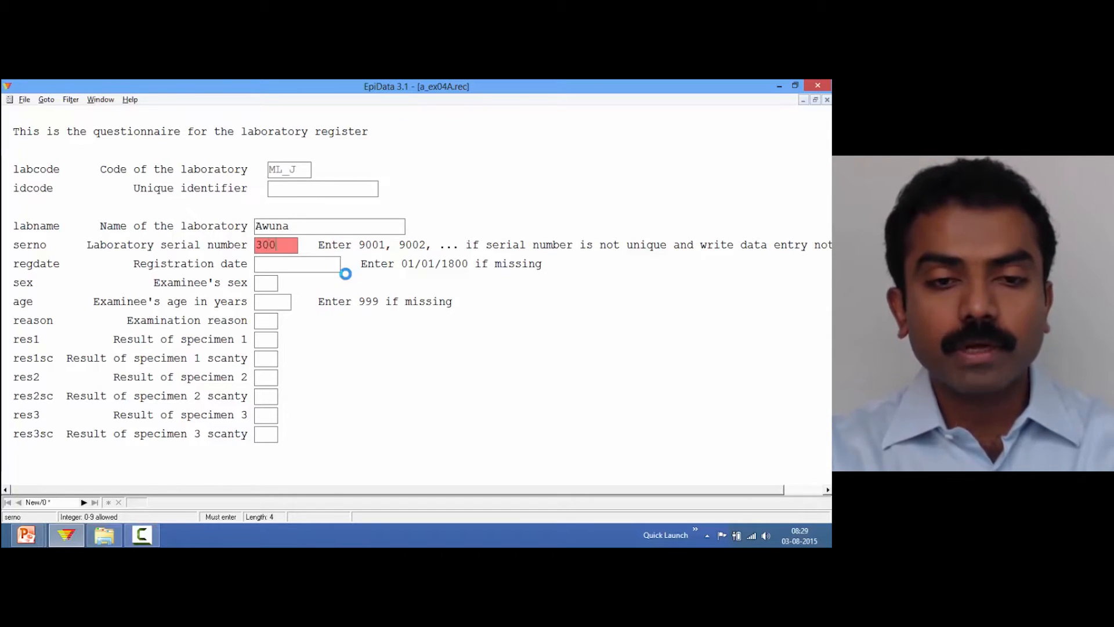
{"action": "type", "text": "101/01/2001"}
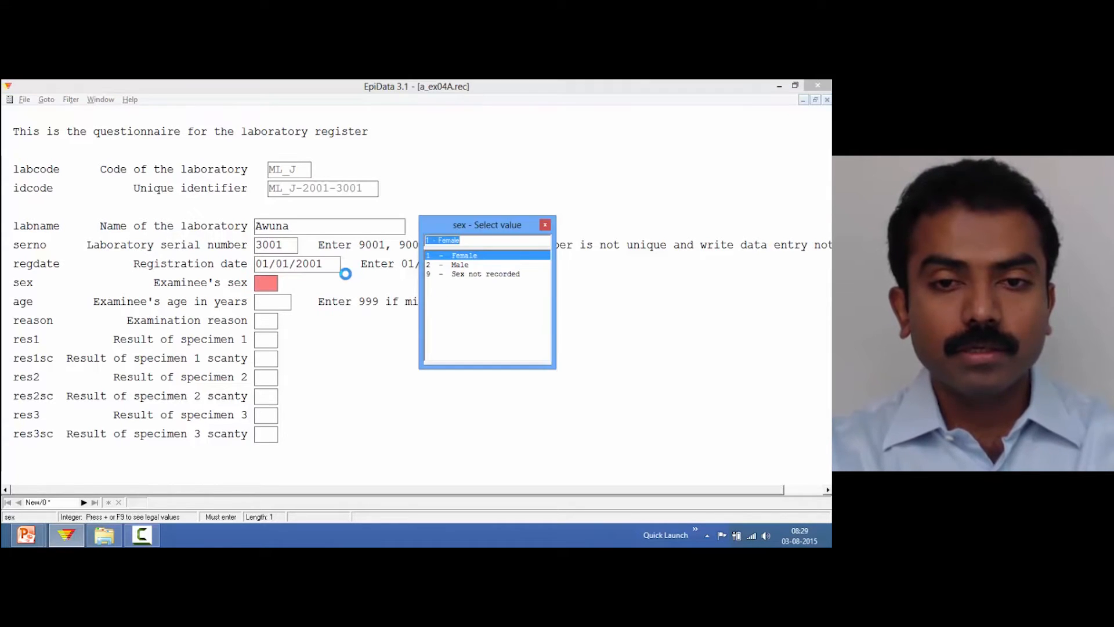
{"action": "type", "text": "1"}
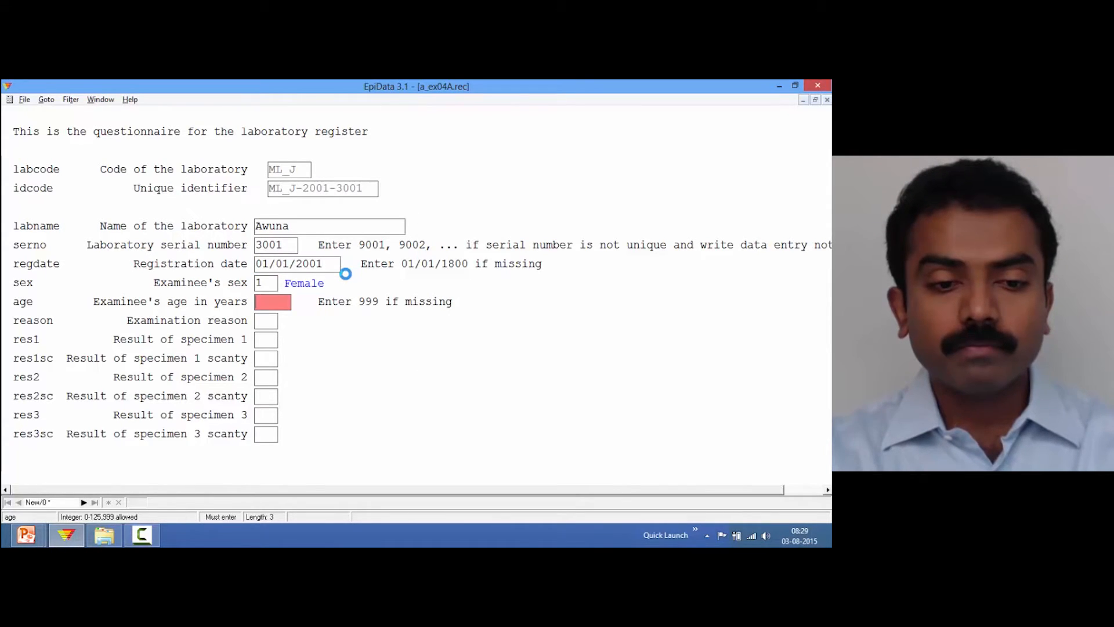
{"action": "type", "text": "12"}
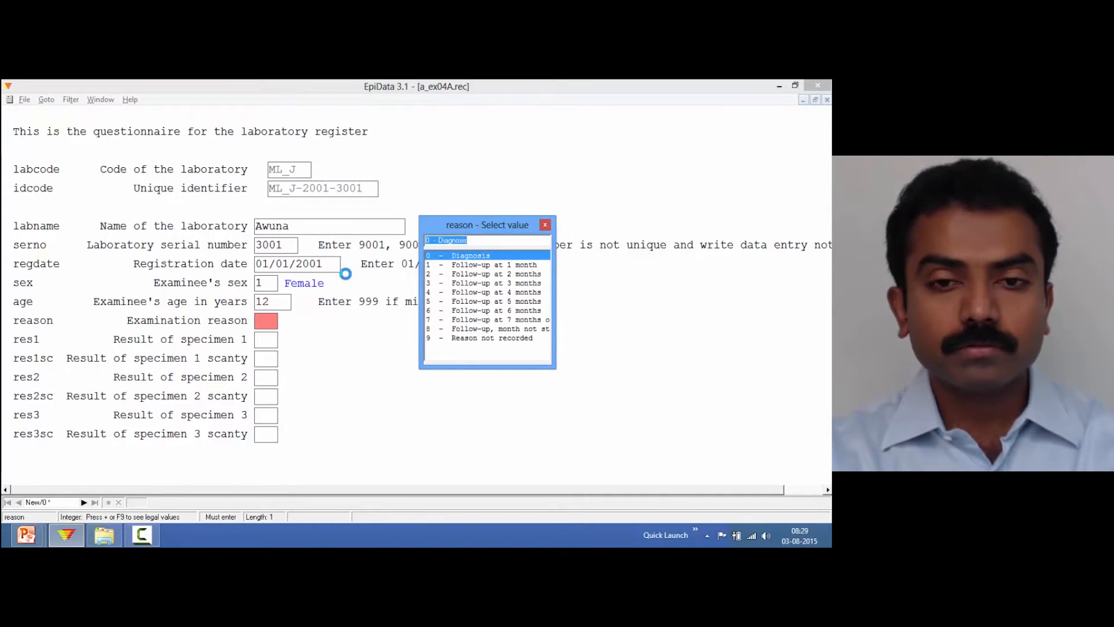
{"action": "type", "text": "0000000"}
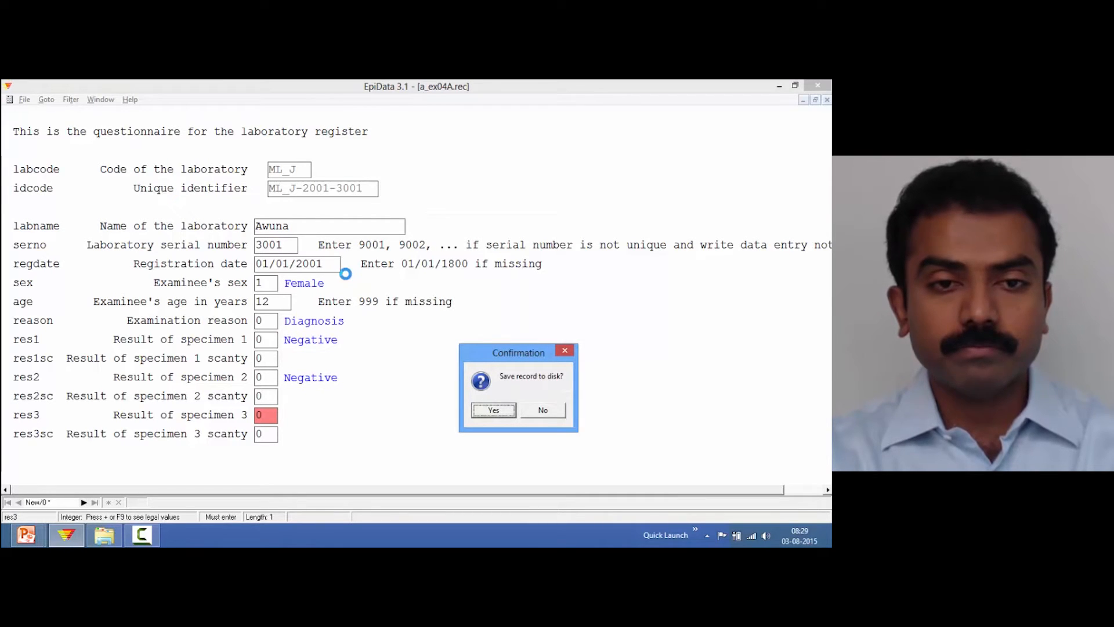
{"action": "key", "text": "Return"}
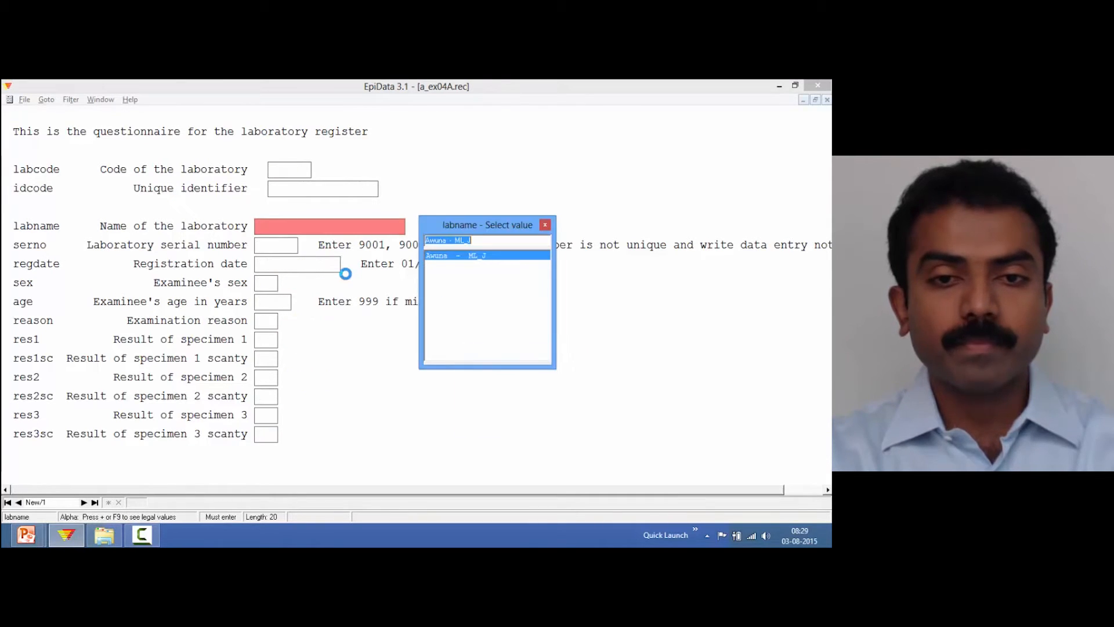
Start the next record for Awuna with serial number 3002, registration date 01/01/2001 and female sex
{"action": "key", "text": "Return"}
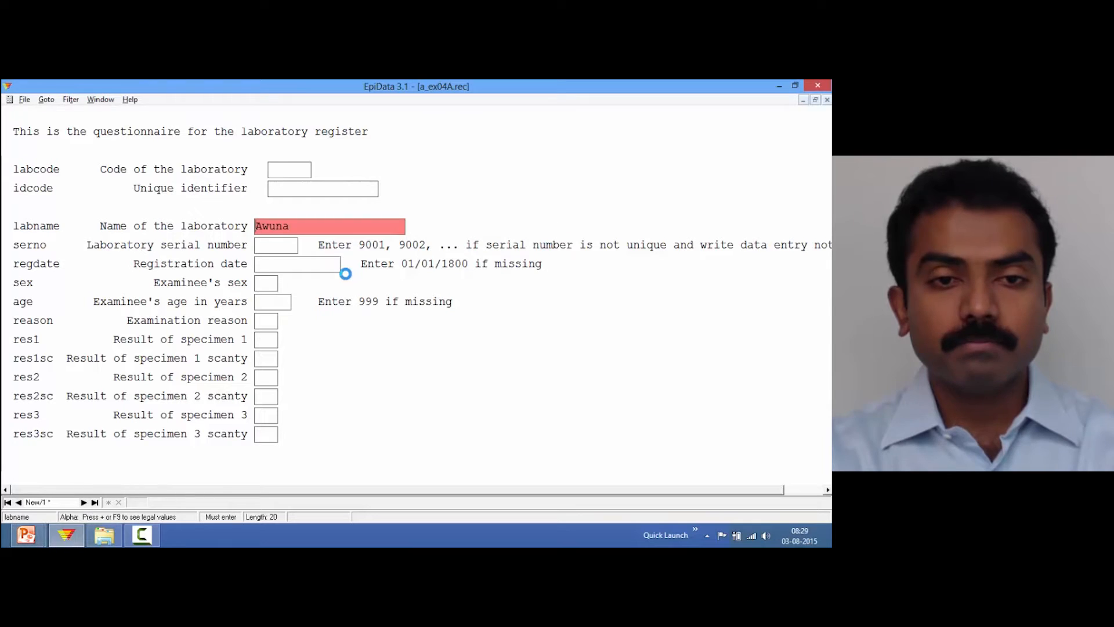
{"action": "type", "text": "3002"}
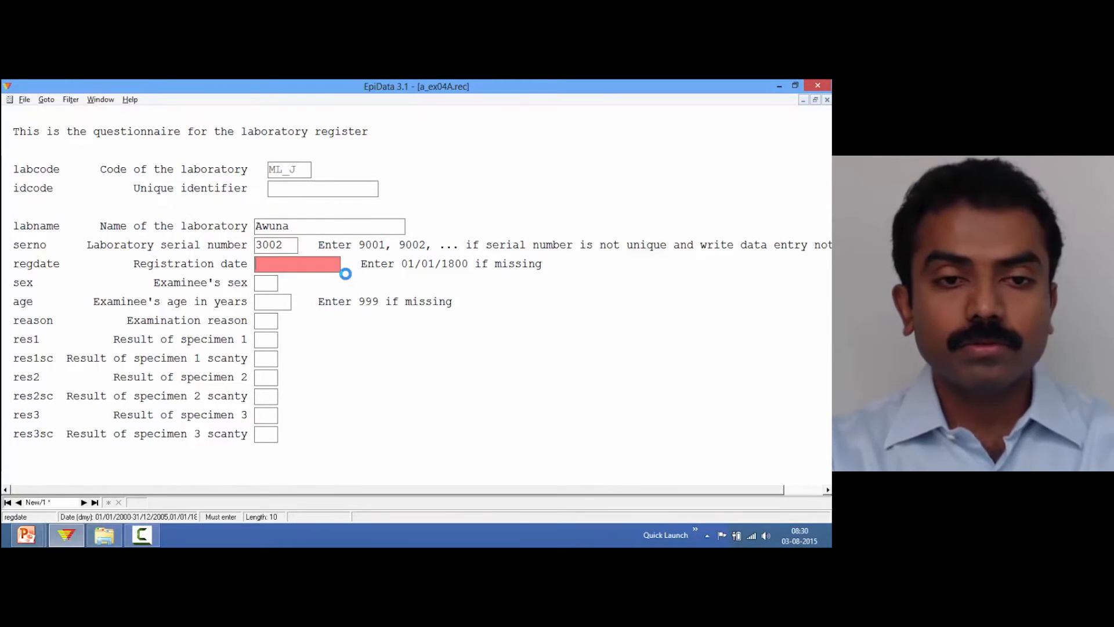
{"action": "type", "text": "1/1/1"}
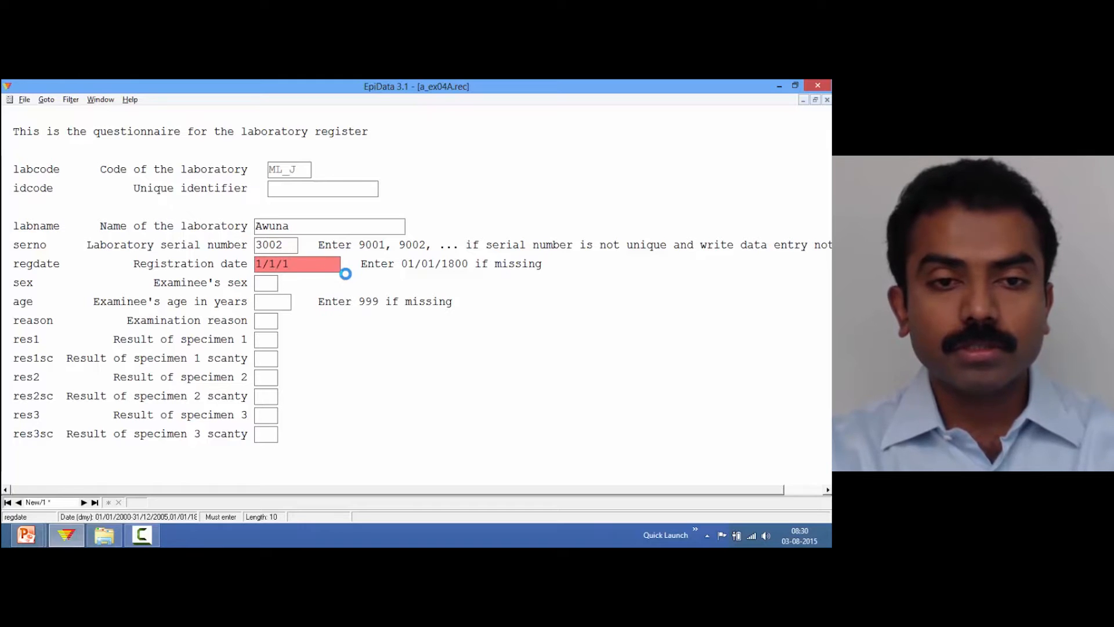
{"action": "key", "text": "Return"}
{"action": "key", "text": "Return"}
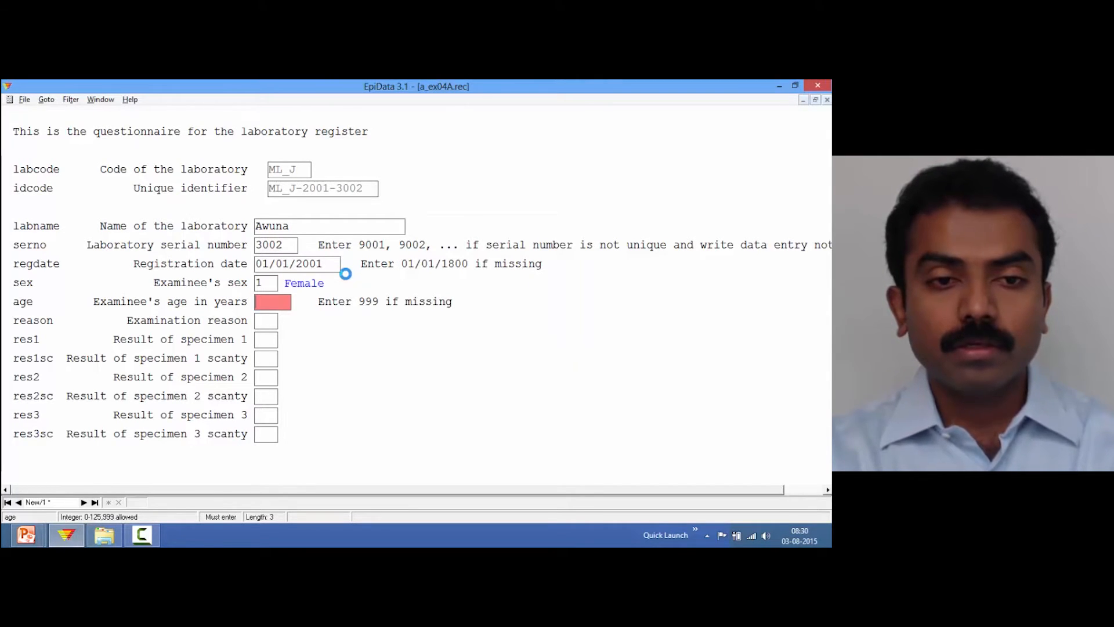
Set age 13, accept Diagnosis and negative results for all specimens, and save the record
{"action": "type", "text": "13"}
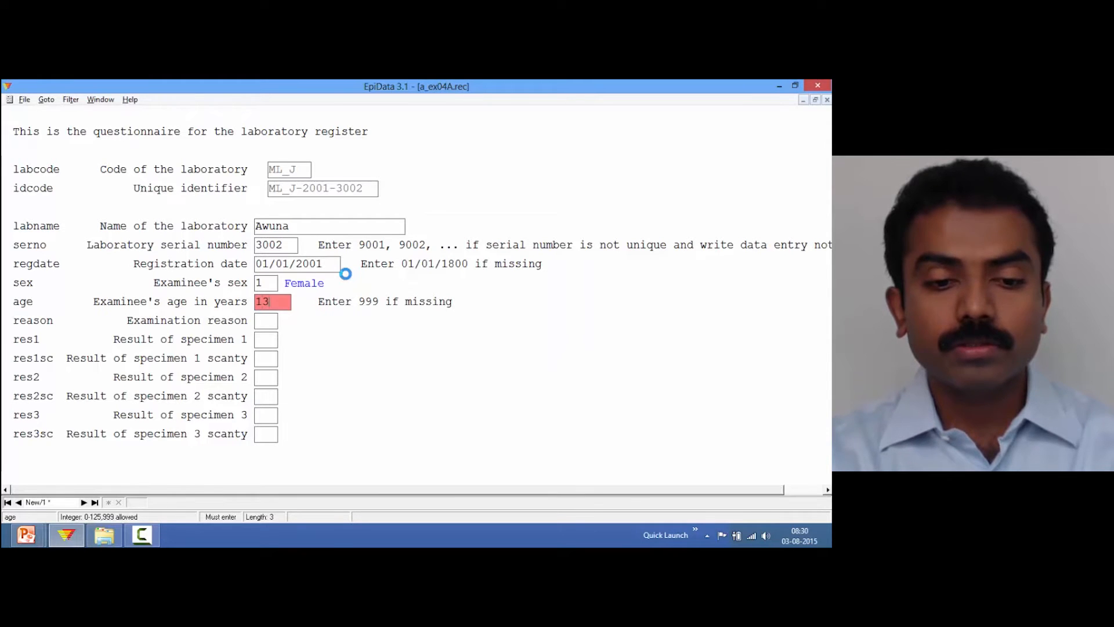
{"action": "key", "text": "Return"}
{"action": "key", "text": "Return"}
{"action": "key", "text": "Return"}
{"action": "key", "text": "Return"}
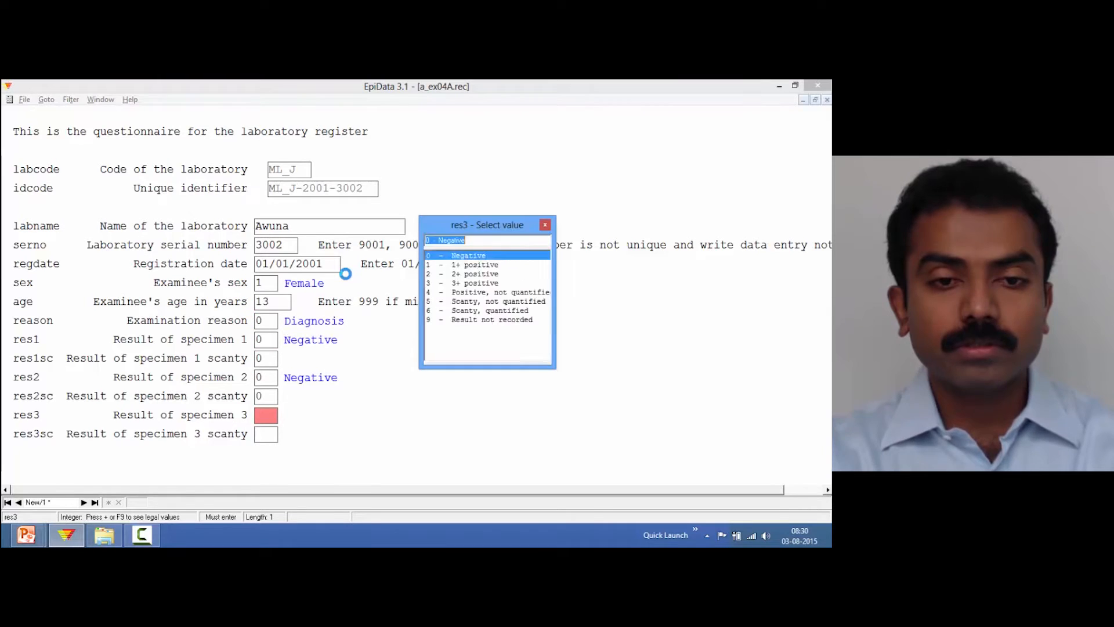
{"action": "key", "text": "Return"}
Start a record for Awuna with serial number 3003, registration date 01/01/2001 and female sex
{"action": "key", "text": "Return"}
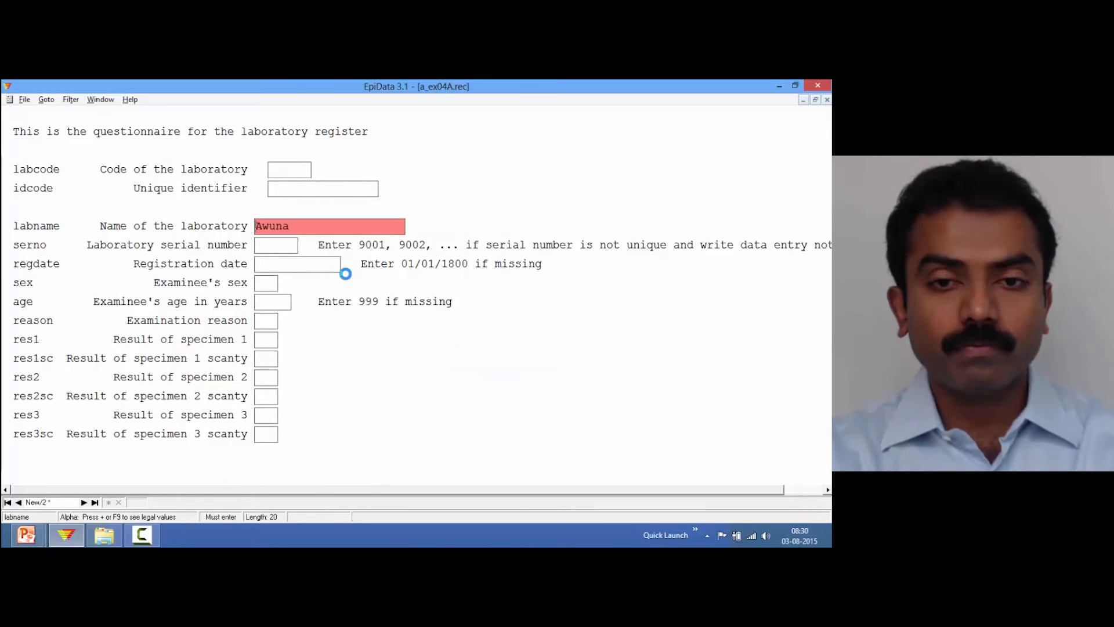
{"action": "key", "text": "Return"}
{"action": "type", "text": "3003"}
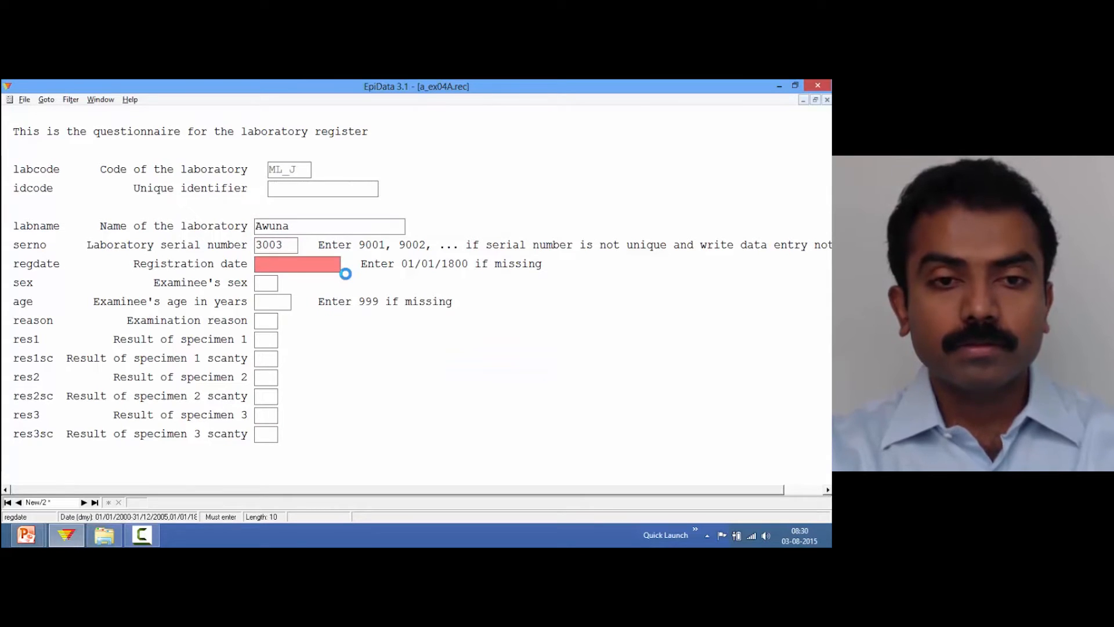
{"action": "type", "text": "01/01/01"}
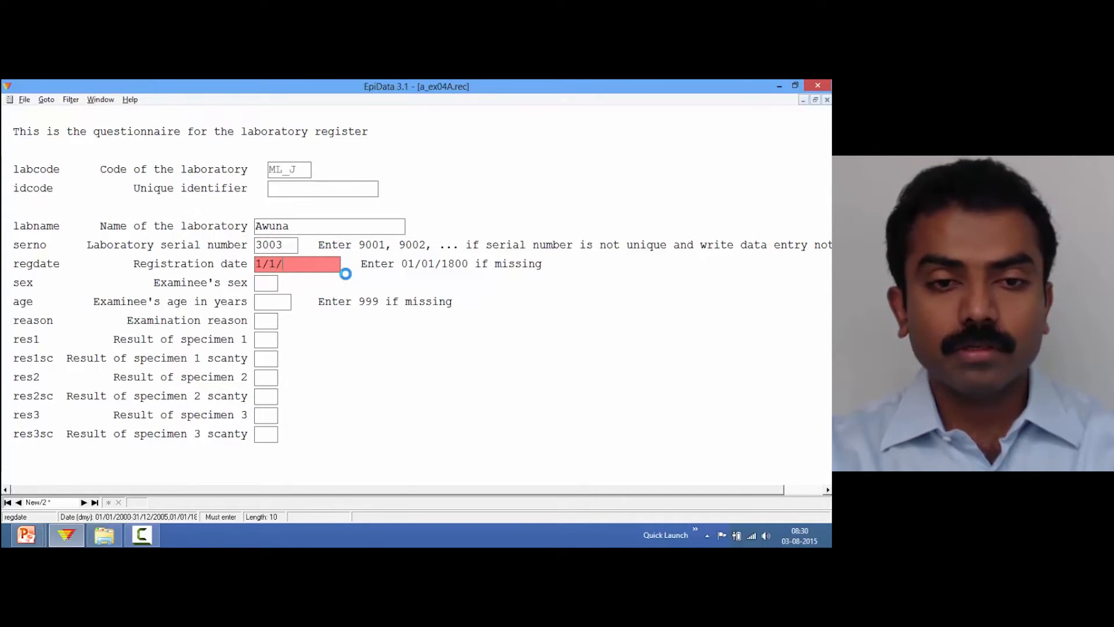
{"action": "key", "text": "Return"}
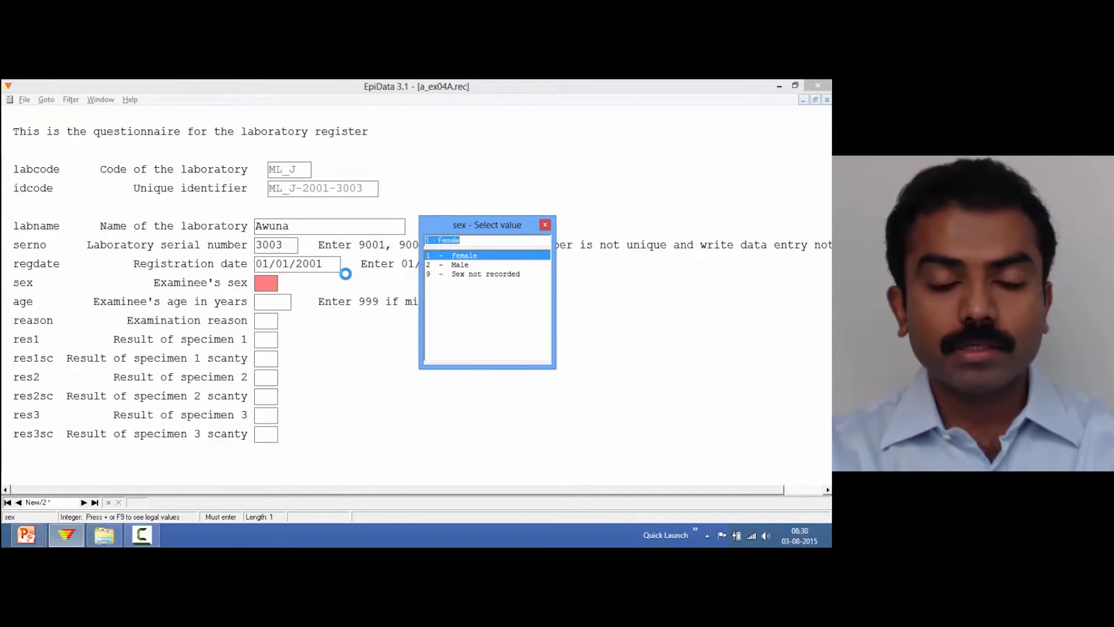
{"action": "key", "text": "Return"}
Set age 14, reason Follow-up at 1 month, negative results for all specimens, and save the record
{"action": "type", "text": "14"}
{"action": "key", "text": "Return"}
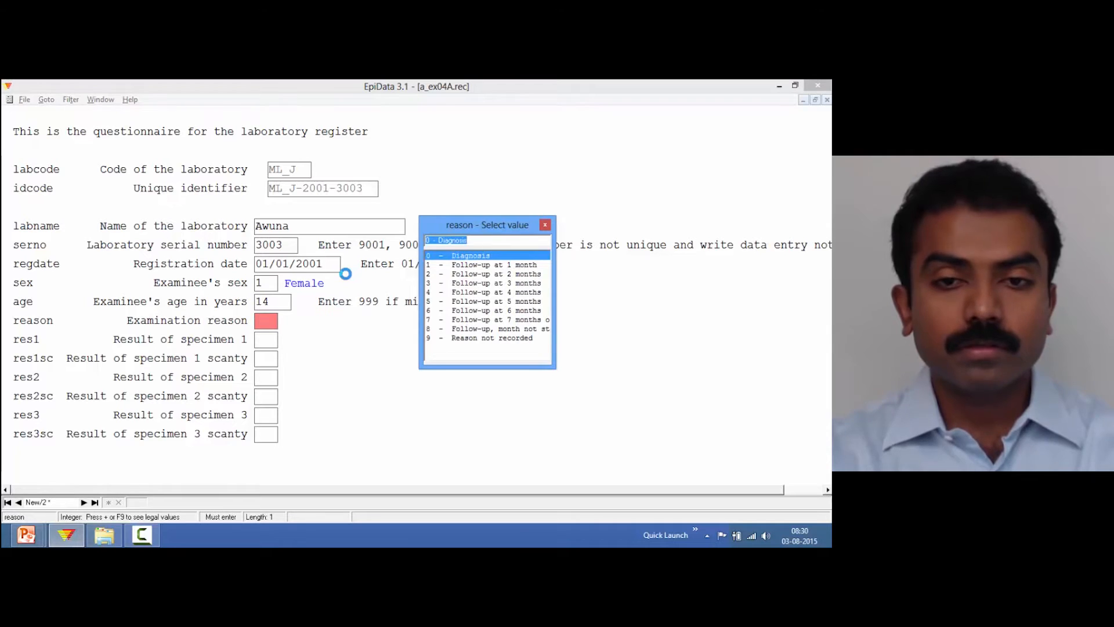
{"action": "key", "text": "Down"}
{"action": "key", "text": "Return"}
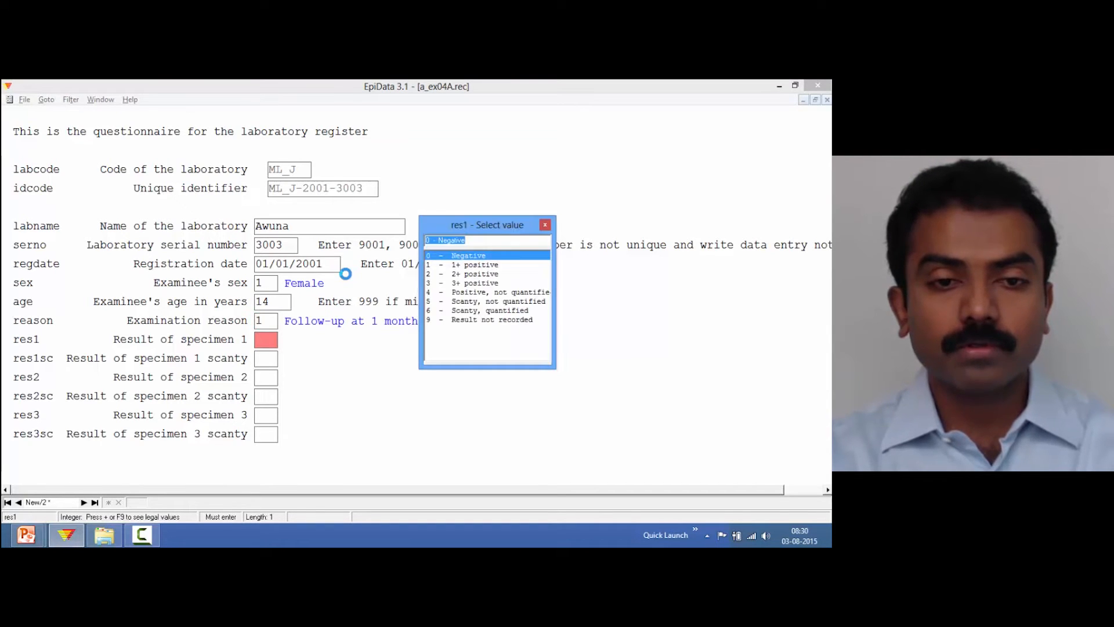
{"action": "key", "text": "Return"}
{"action": "key", "text": "Return"}
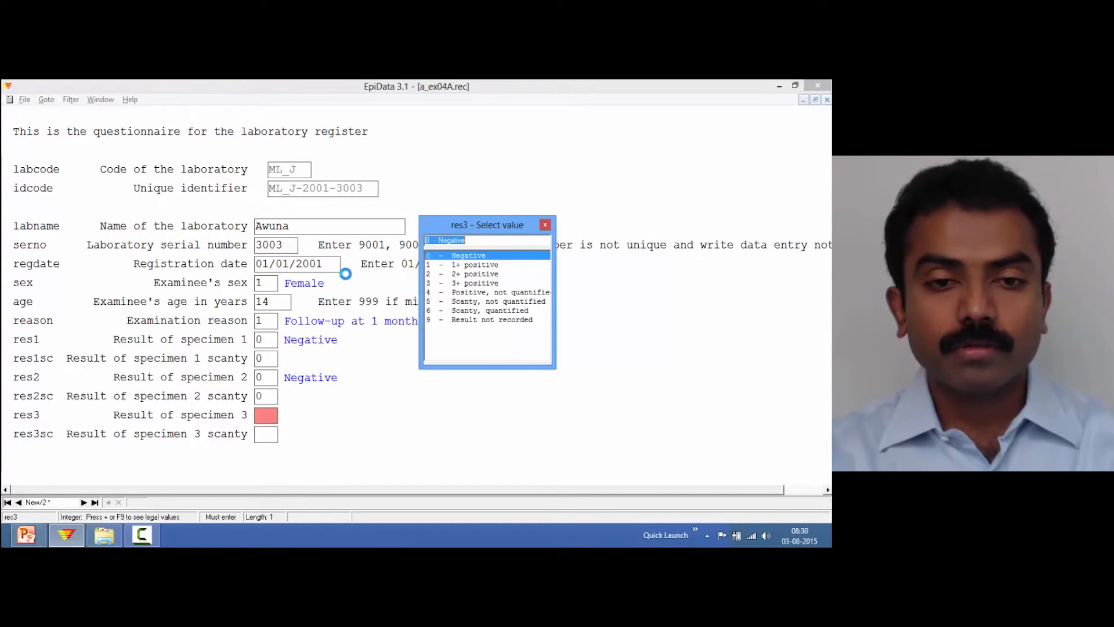
{"action": "key", "text": "Return"}
Start a record for Awuna with serial number 3004, registration date 01/01/2001 and female sex
{"action": "key", "text": "Return"}
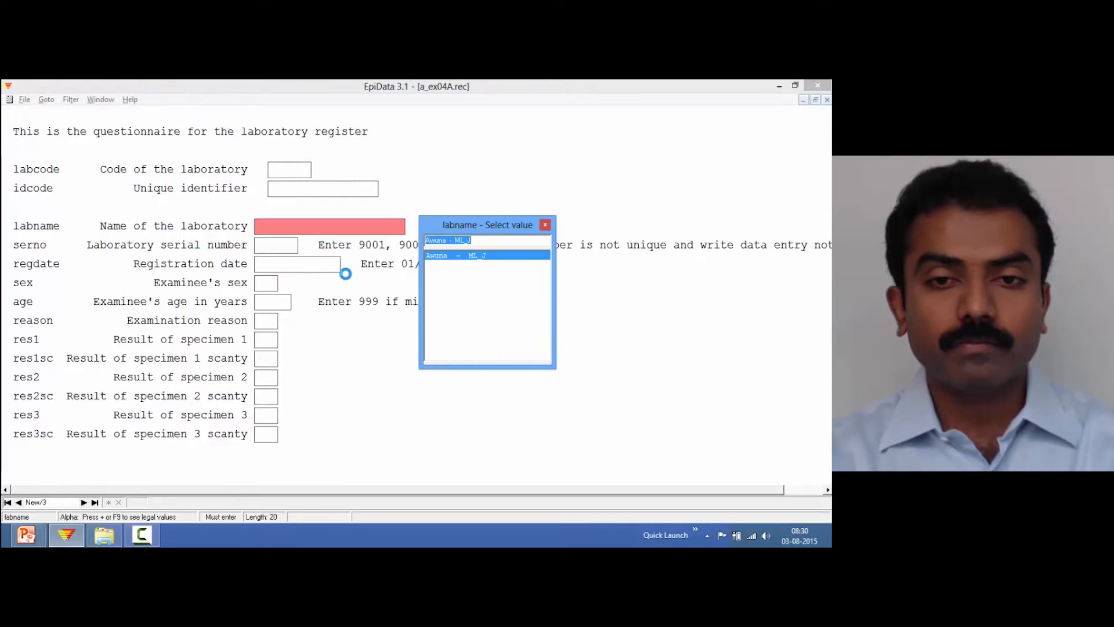
{"action": "key", "text": "Return"}
{"action": "type", "text": "12"}
{"action": "key", "text": "BackSpace"}
{"action": "key", "text": "BackSpace"}
{"action": "type", "text": "3"}
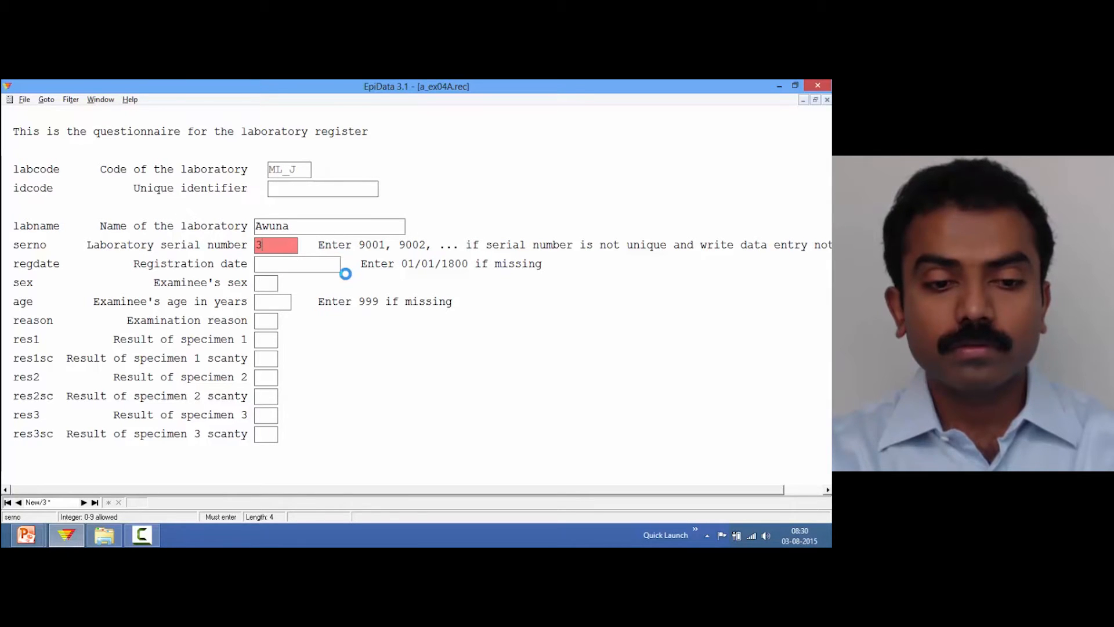
{"action": "type", "text": "0041/1/1"}
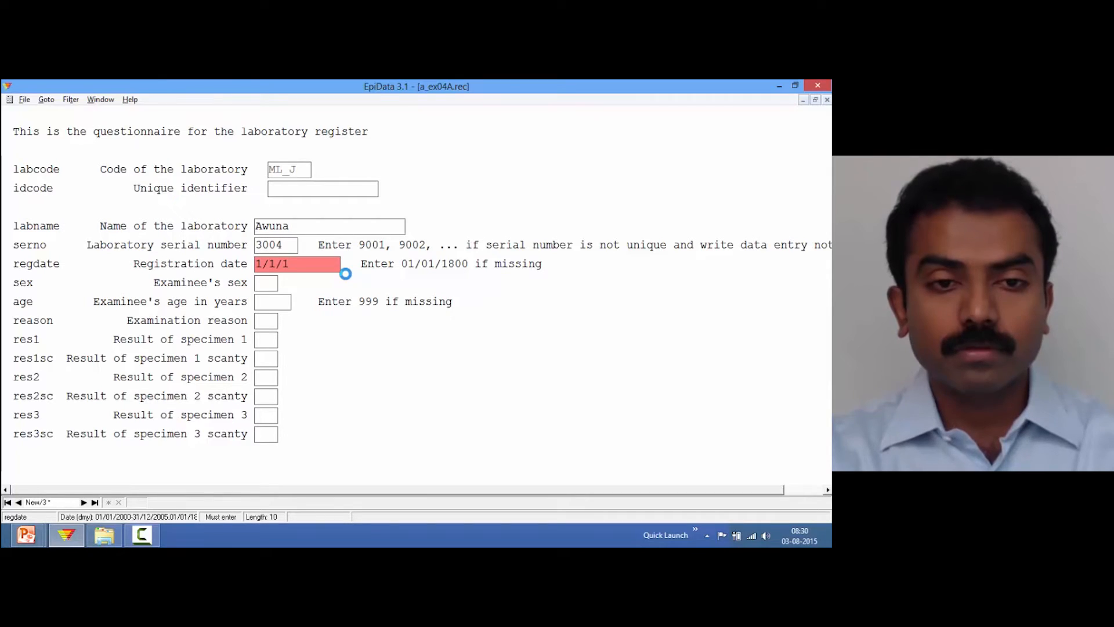
{"action": "key", "text": "Return"}
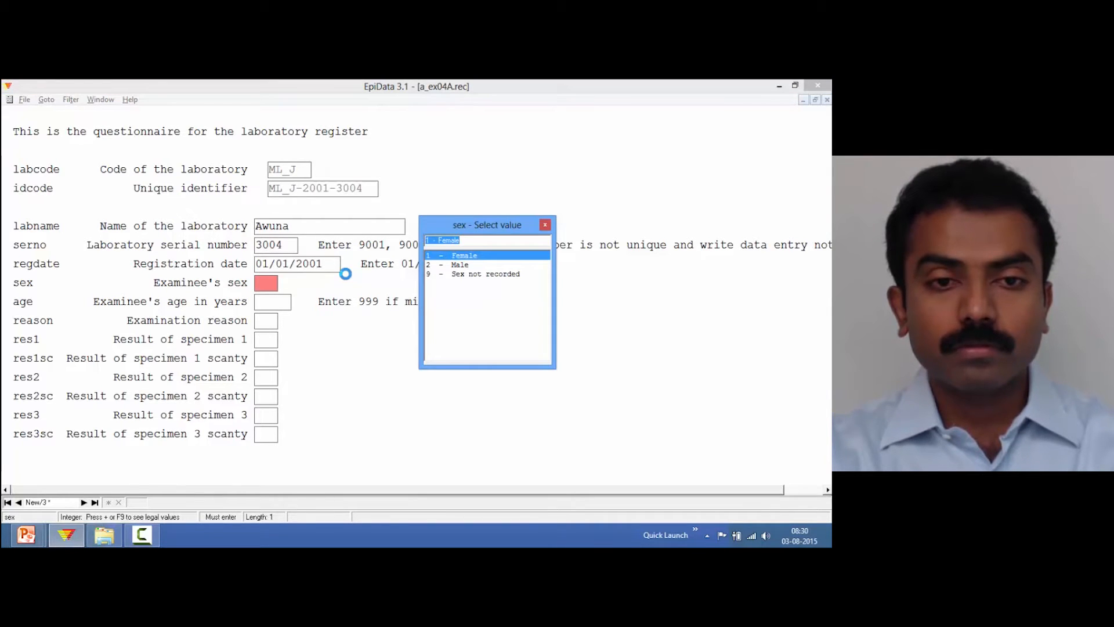
{"action": "key", "text": "Return"}
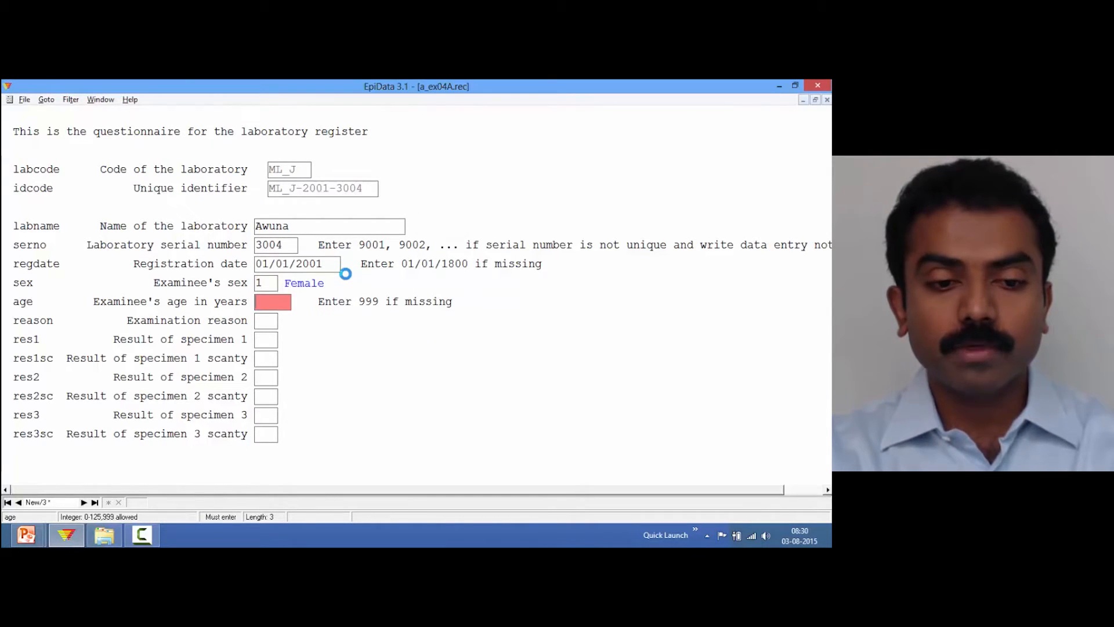
Set age 15, reason Diagnosis, and specimens 1 and 2 to 1+ positive
{"action": "type", "text": "15"}
{"action": "key", "text": "Return"}
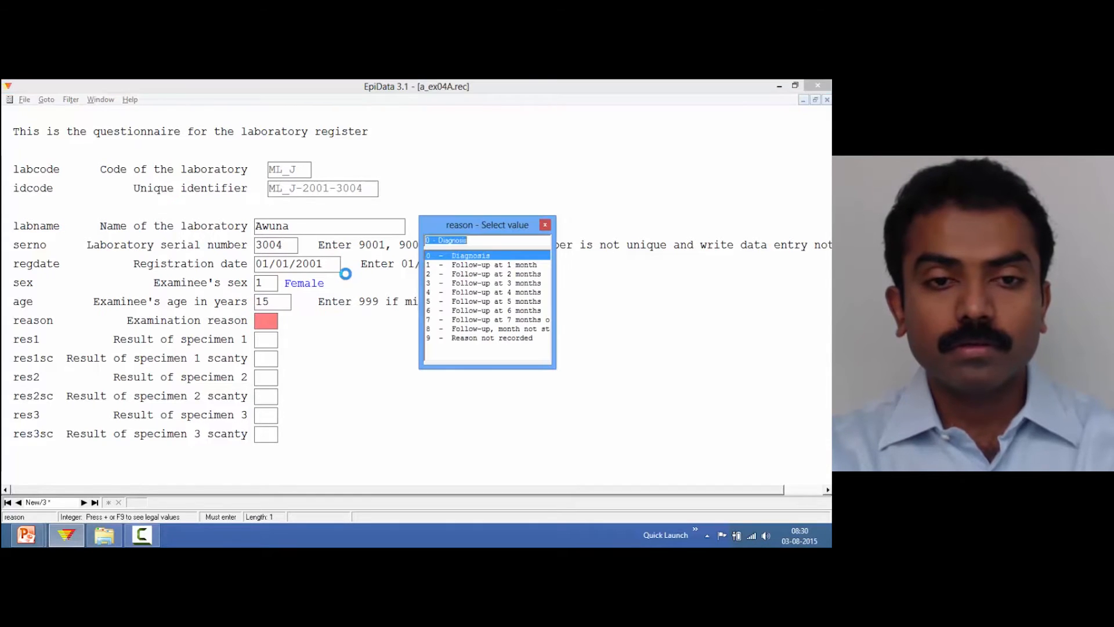
{"action": "key", "text": "Return"}
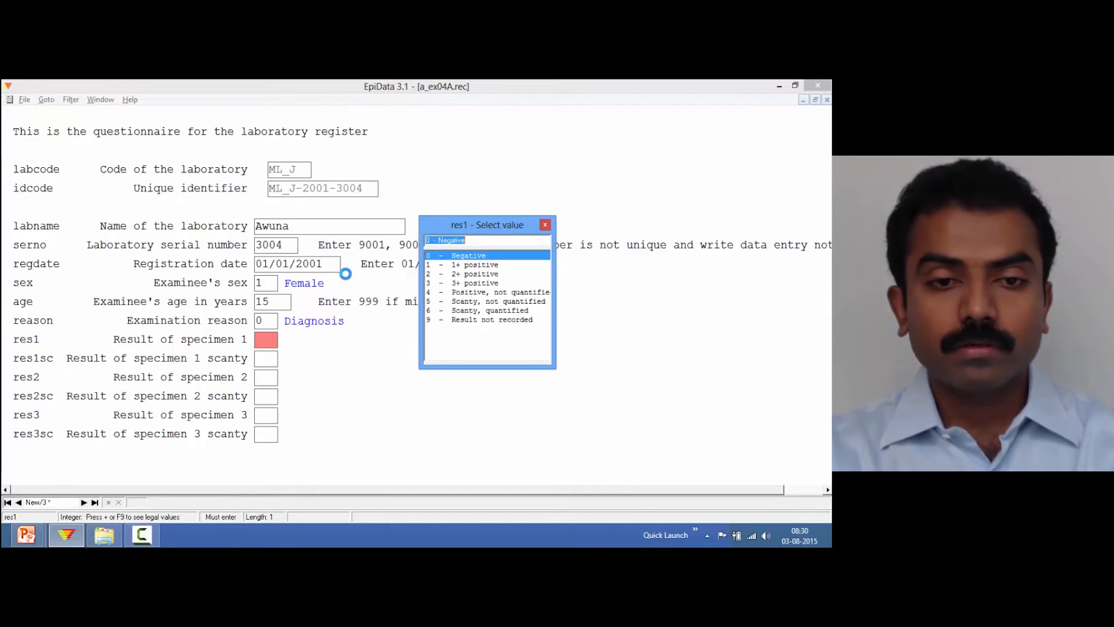
{"action": "key", "text": "Down"}
{"action": "key", "text": "Return"}
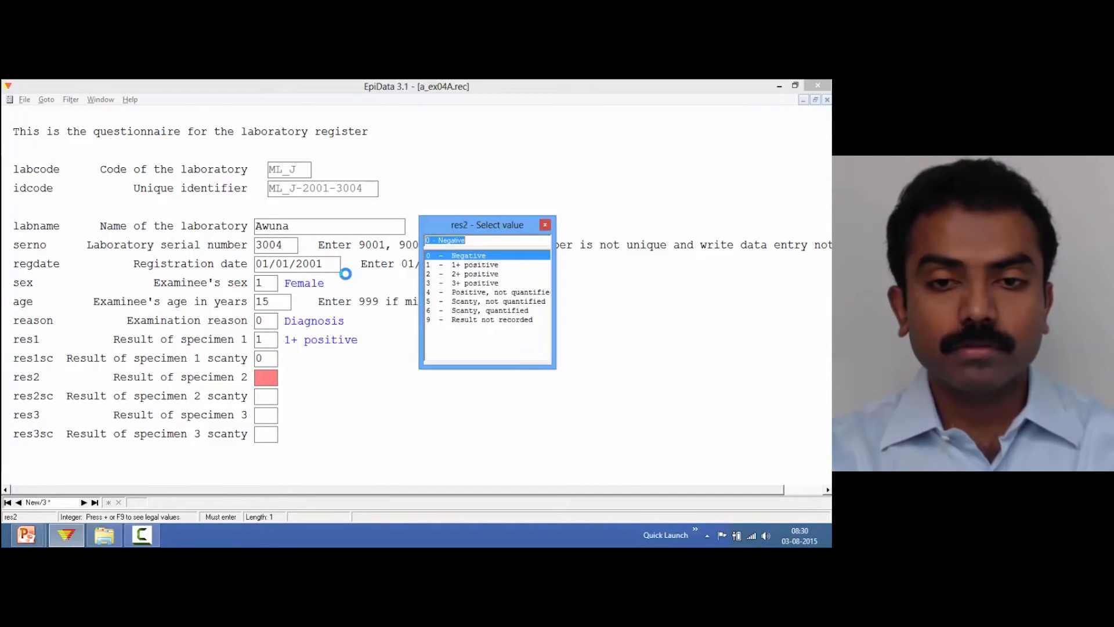
{"action": "key", "text": "Down"}
{"action": "key", "text": "Return"}
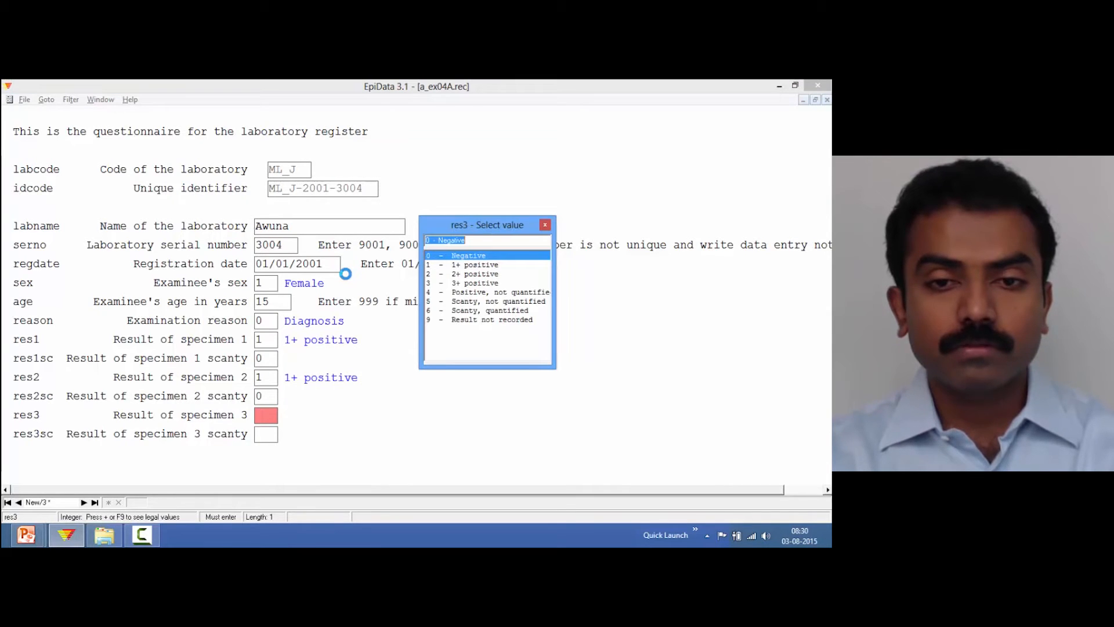
Set specimen 3 to Scanty, quantified with 1 AFB per 100 OIF and save the record
{"action": "type", "text": "6"}
{"action": "key", "text": "Return"}
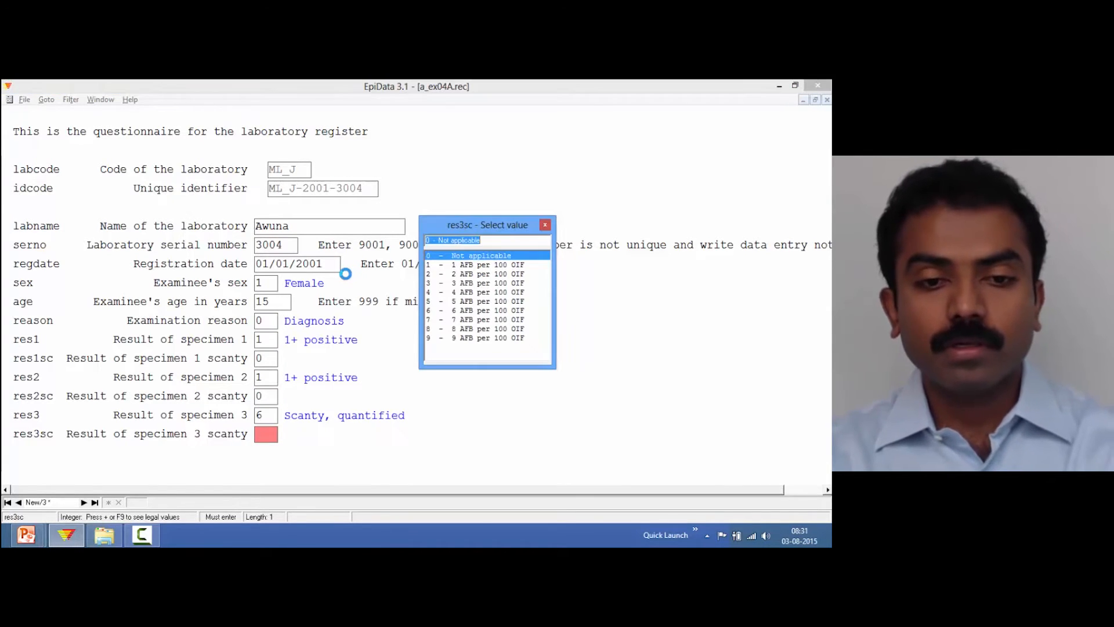
{"action": "key", "text": "Down"}
{"action": "key", "text": "Return"}
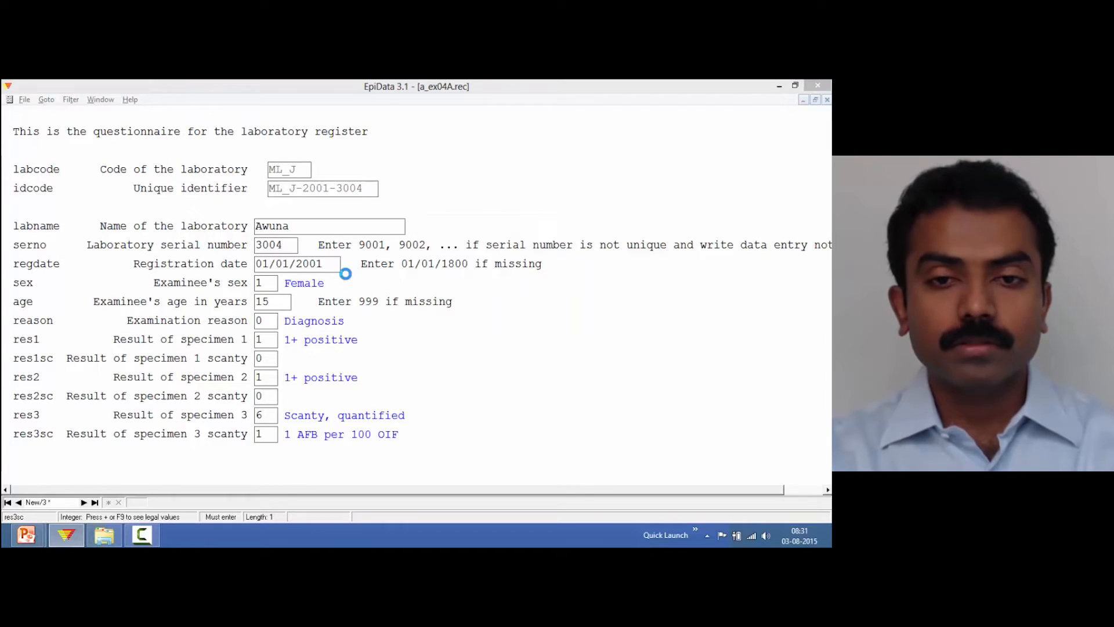
{"action": "key", "text": "Return"}
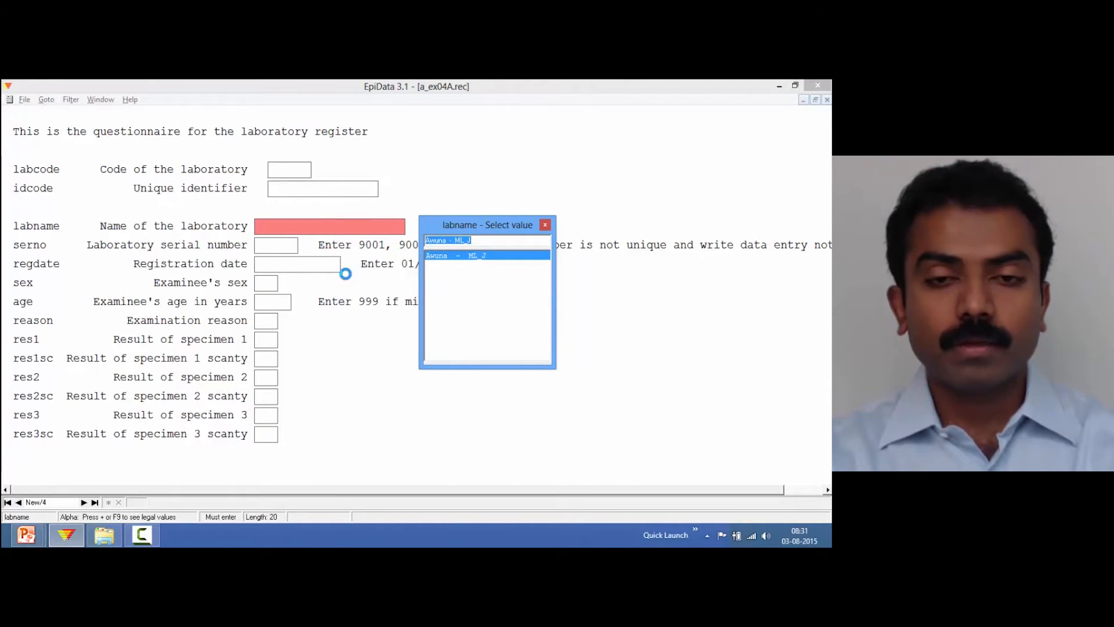
Start a record for Awuna with serial number 3005, registration date 01/01/2001 and male sex
{"action": "key", "text": "Return"}
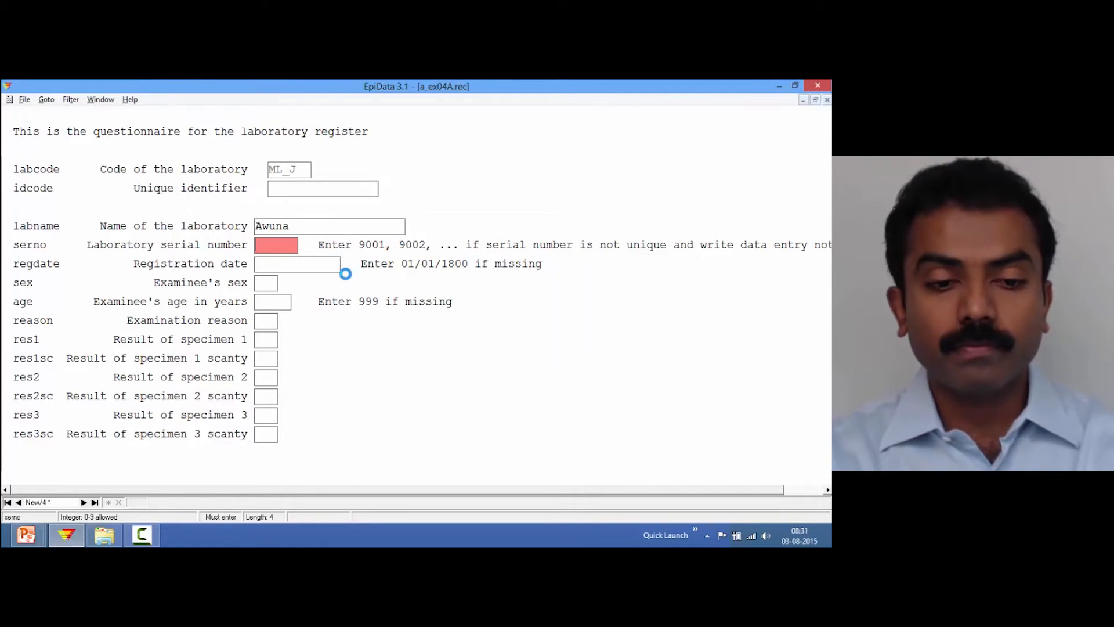
{"action": "type", "text": "3005"}
{"action": "type", "text": "1/1/1"}
{"action": "key", "text": "Return"}
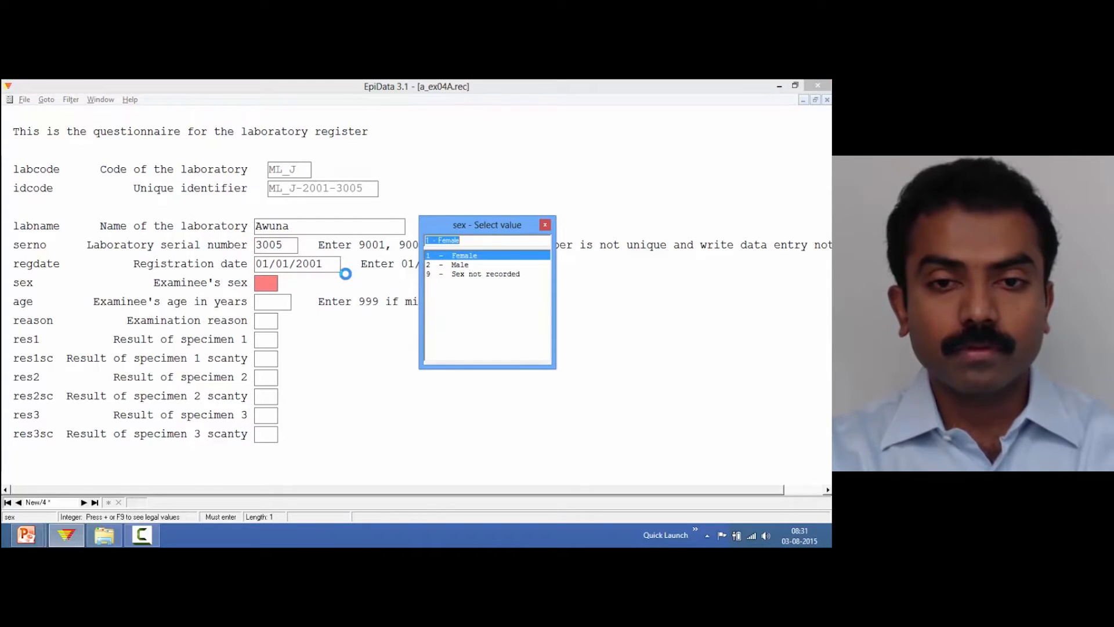
{"action": "key", "text": "2"}
{"action": "key", "text": "Return"}
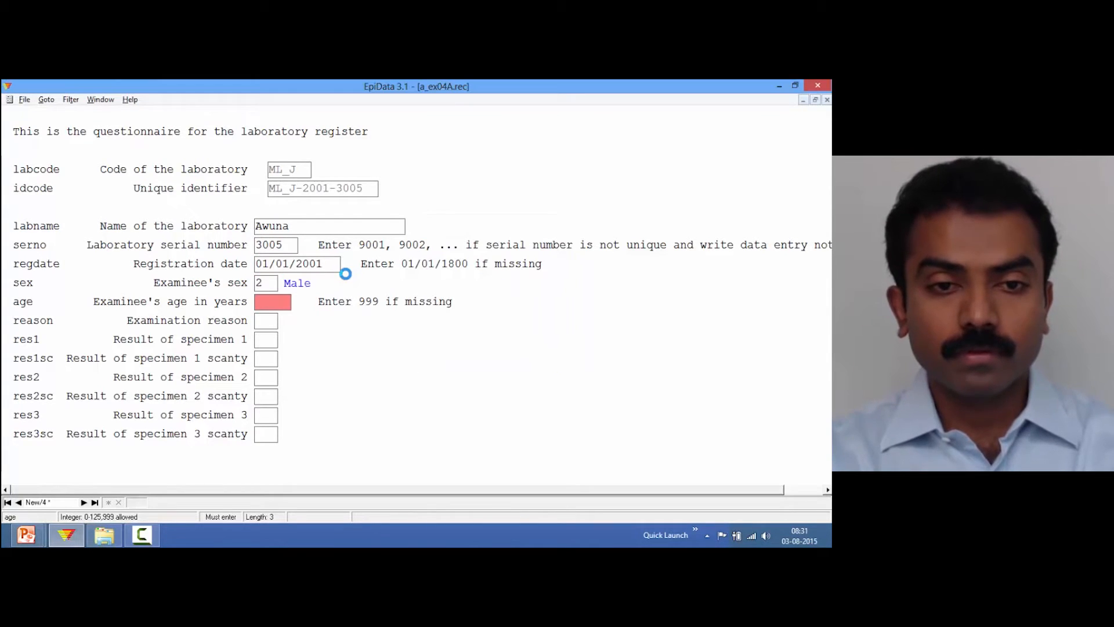
Set age 16, reason Diagnosis, specimen 1 negative, specimens 2 and 3 as 1+ positive, and save the record
{"action": "type", "text": "16"}
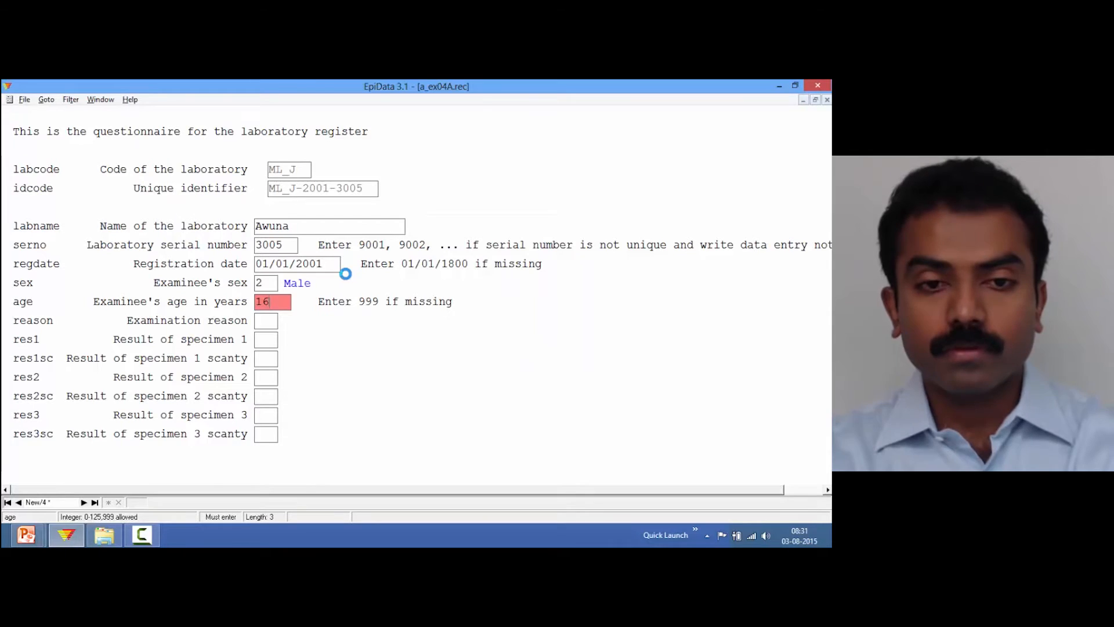
{"action": "key", "text": "Return"}
{"action": "key", "text": "Return"}
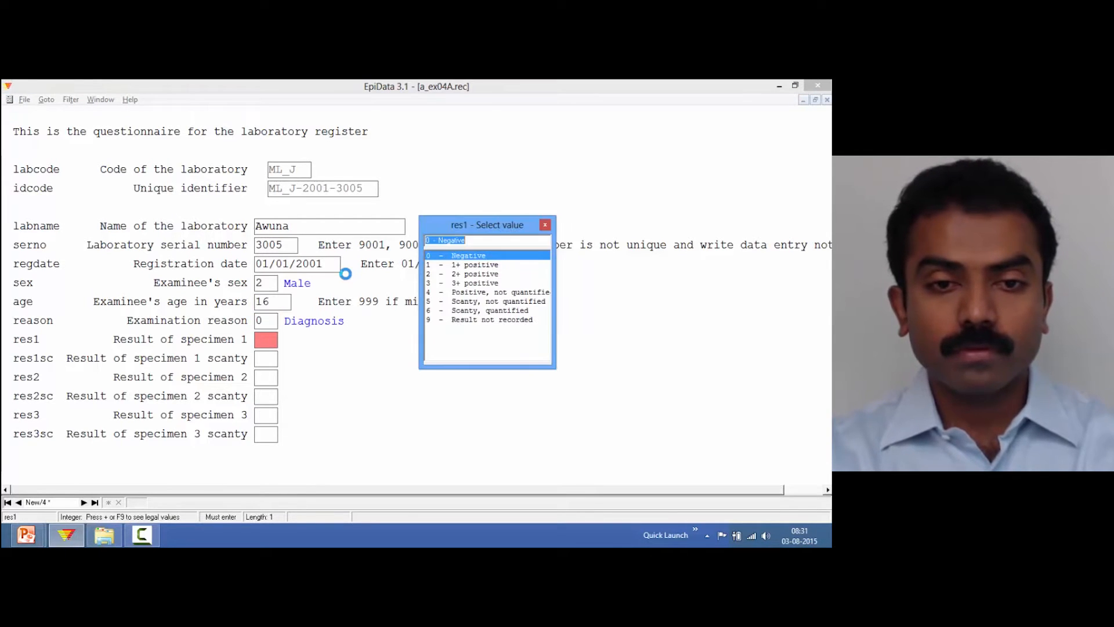
{"action": "key", "text": "Return"}
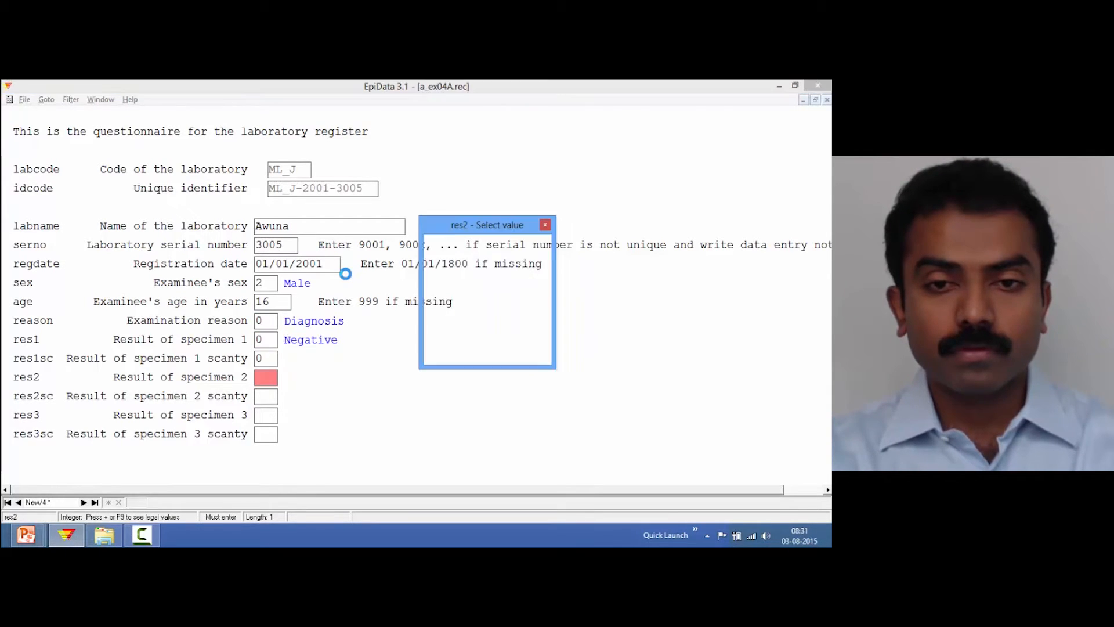
{"action": "type", "text": "1"}
{"action": "key", "text": "Return"}
{"action": "type", "text": "1"}
{"action": "key", "text": "Return"}
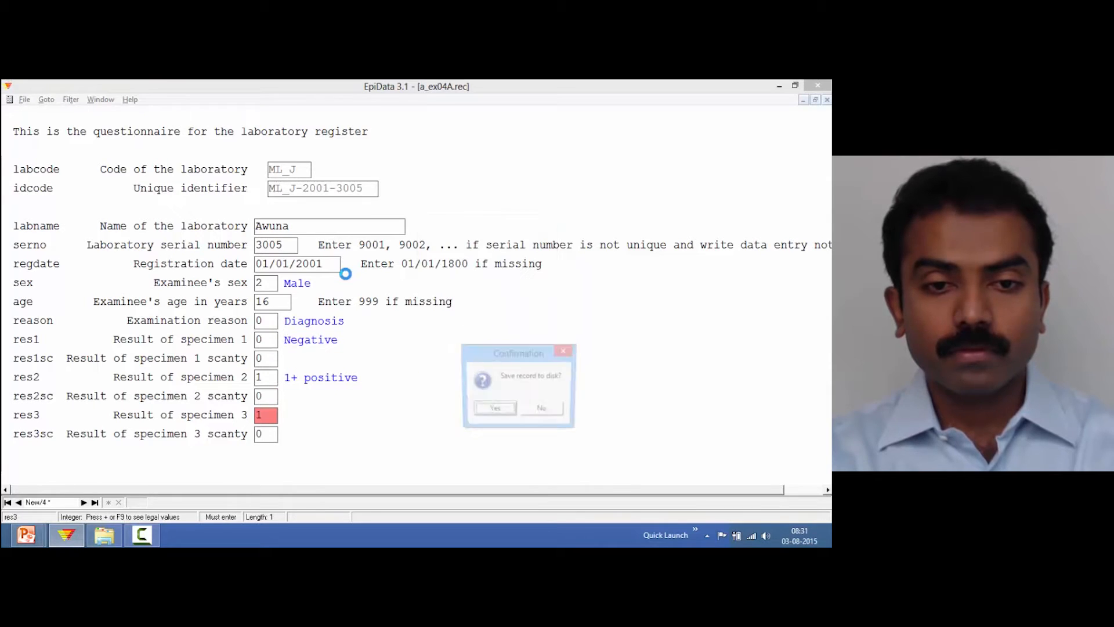
{"action": "key", "text": "Return"}
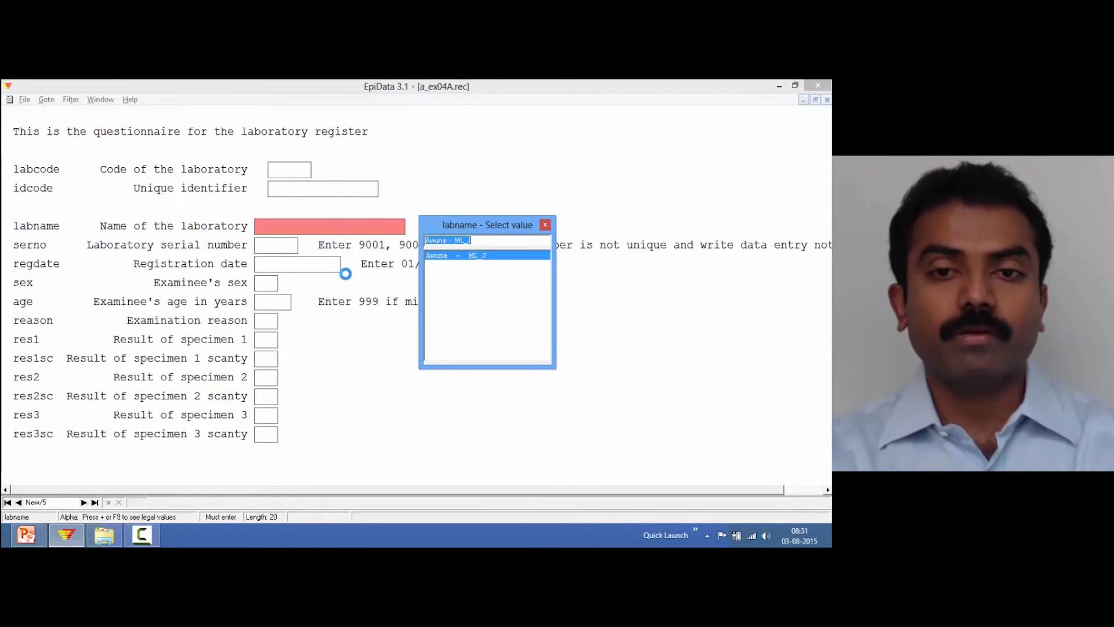
Browse through the saved records of a_ex04A from first to last
{"action": "key", "text": "Escape"}
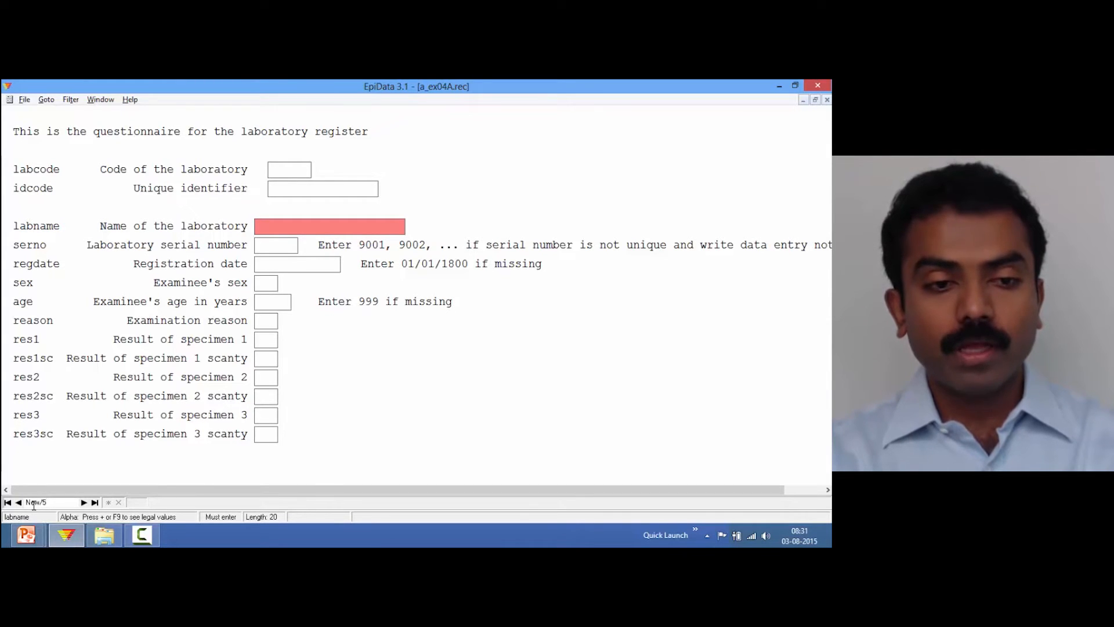
{"action": "left_click", "coordinate": [18, 504]}
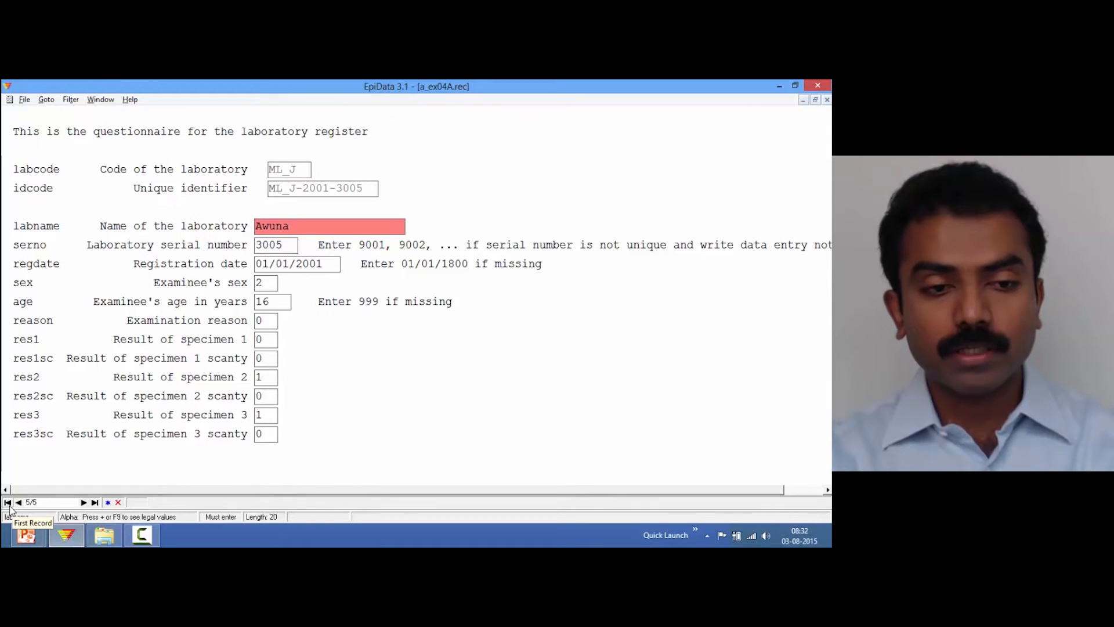
{"action": "left_click", "coordinate": [8, 503]}
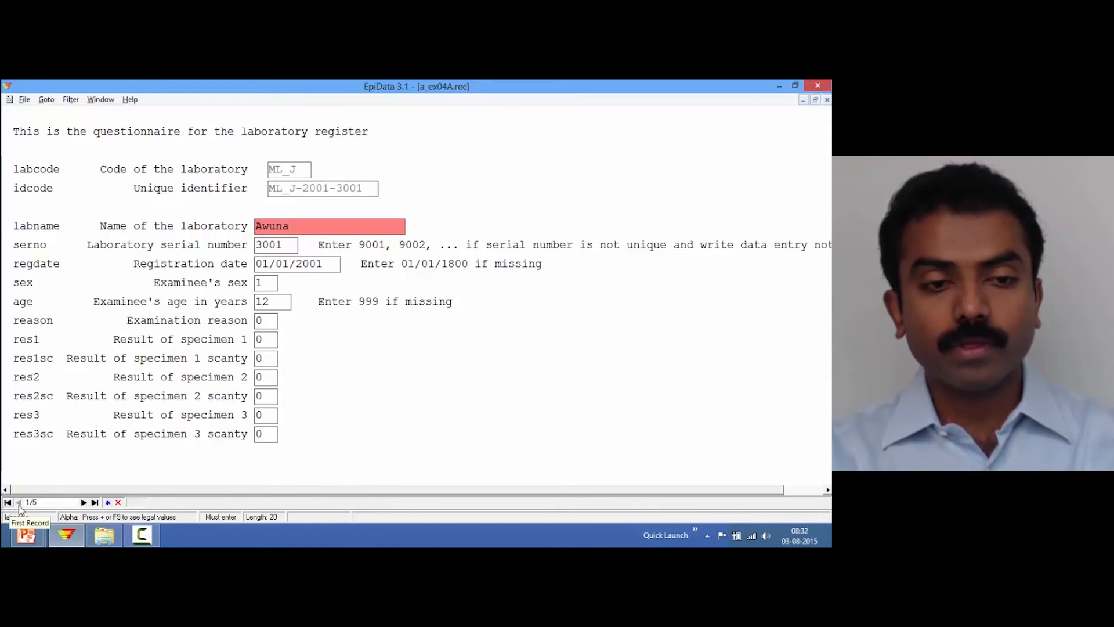
{"action": "left_click", "coordinate": [85, 502]}
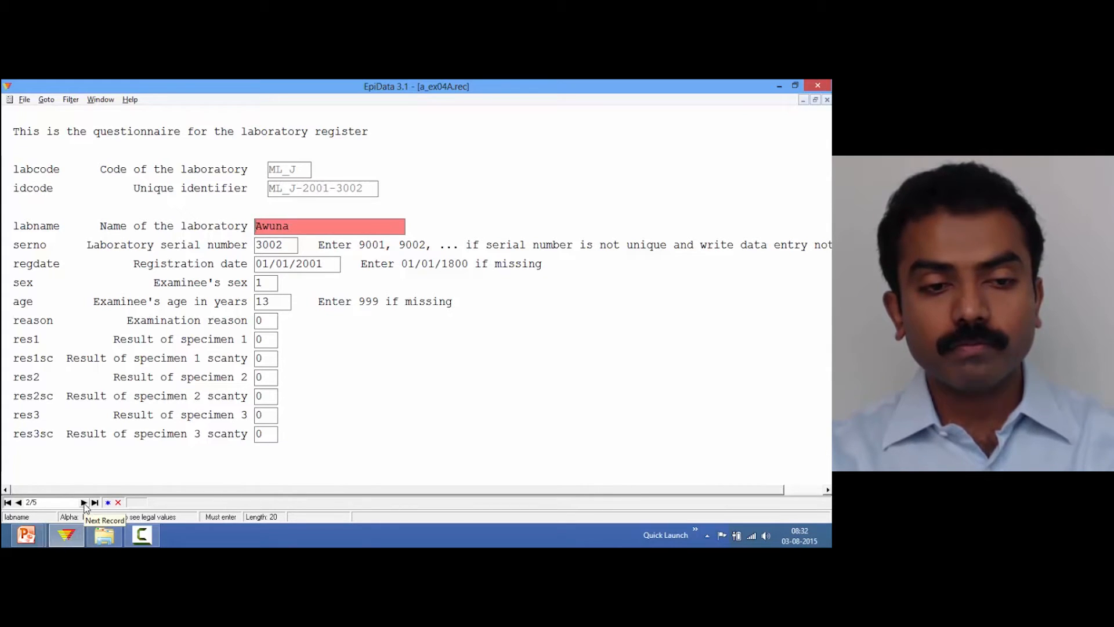
{"action": "left_click", "coordinate": [84, 503]}
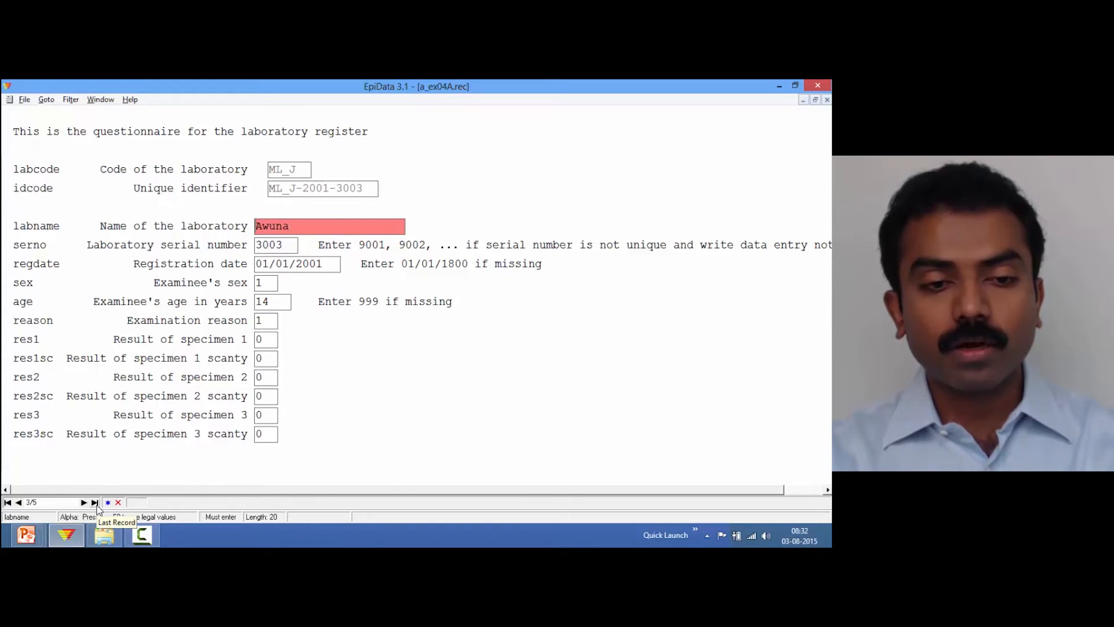
{"action": "left_click", "coordinate": [96, 504]}
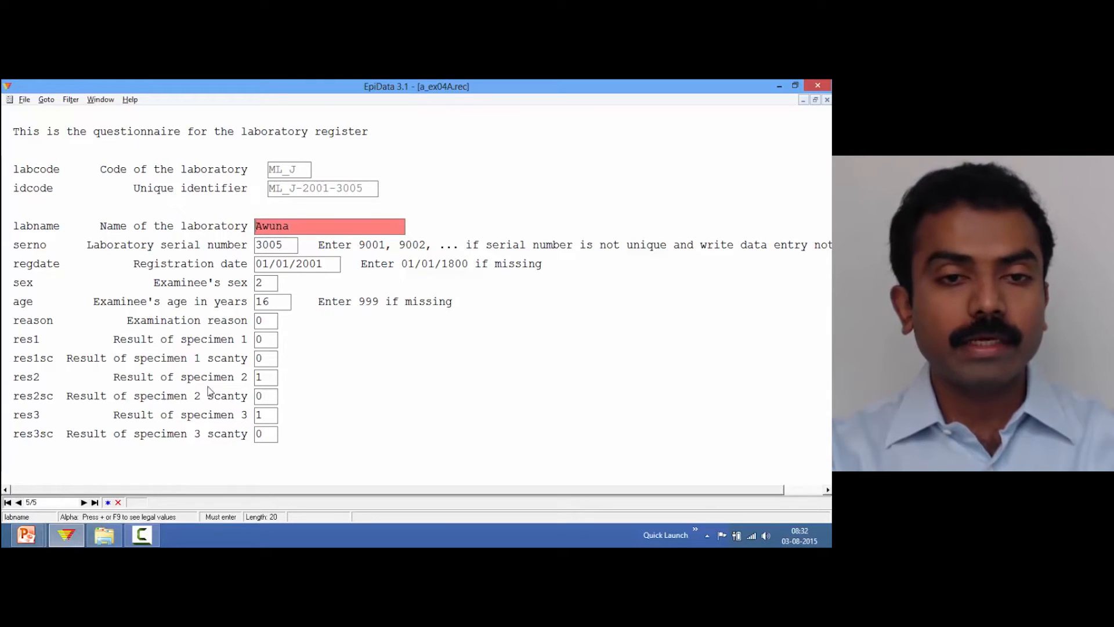
{"action": "left_click", "coordinate": [108, 503]}
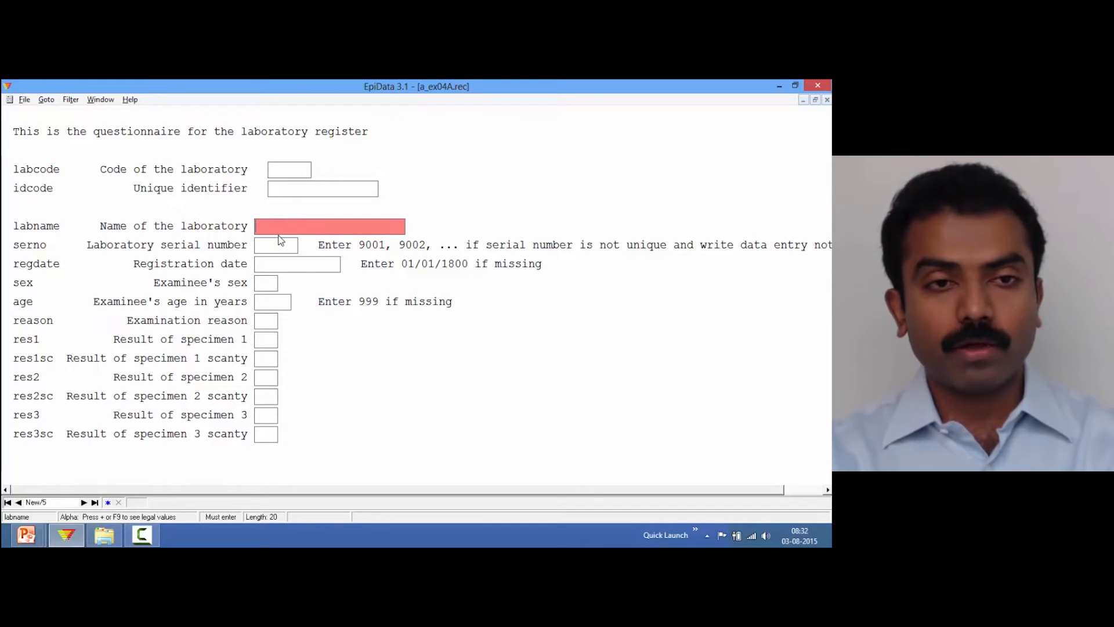
{"action": "left_click", "coordinate": [18, 503]}
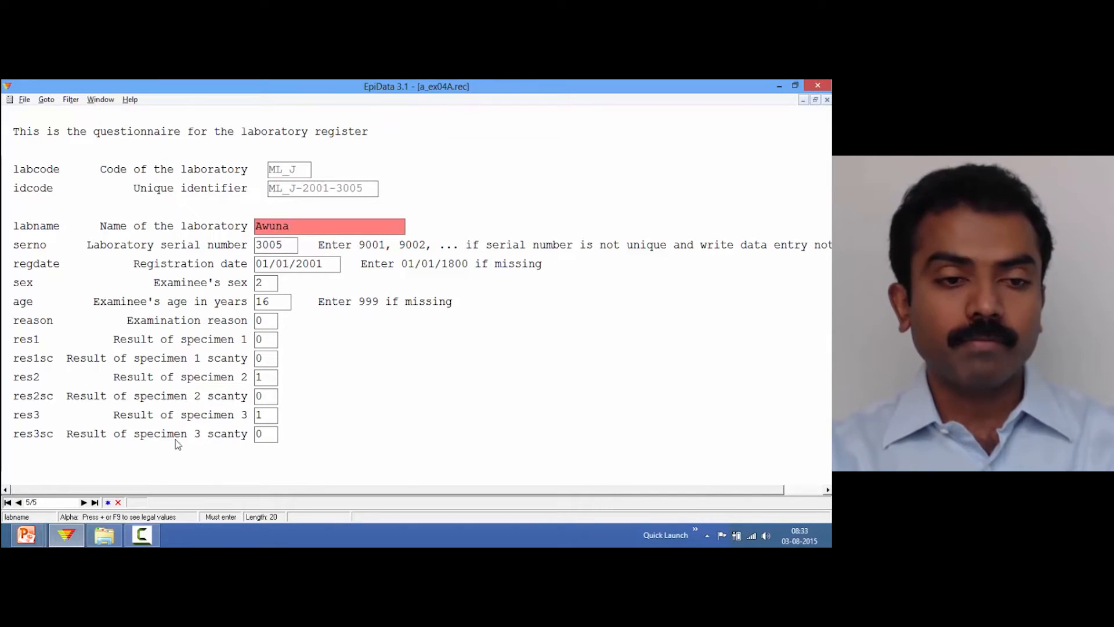
{"action": "left_click", "coordinate": [19, 502]}
{"action": "left_click", "coordinate": [18, 503]}
{"action": "left_click", "coordinate": [19, 503]}
{"action": "left_click", "coordinate": [19, 503]}
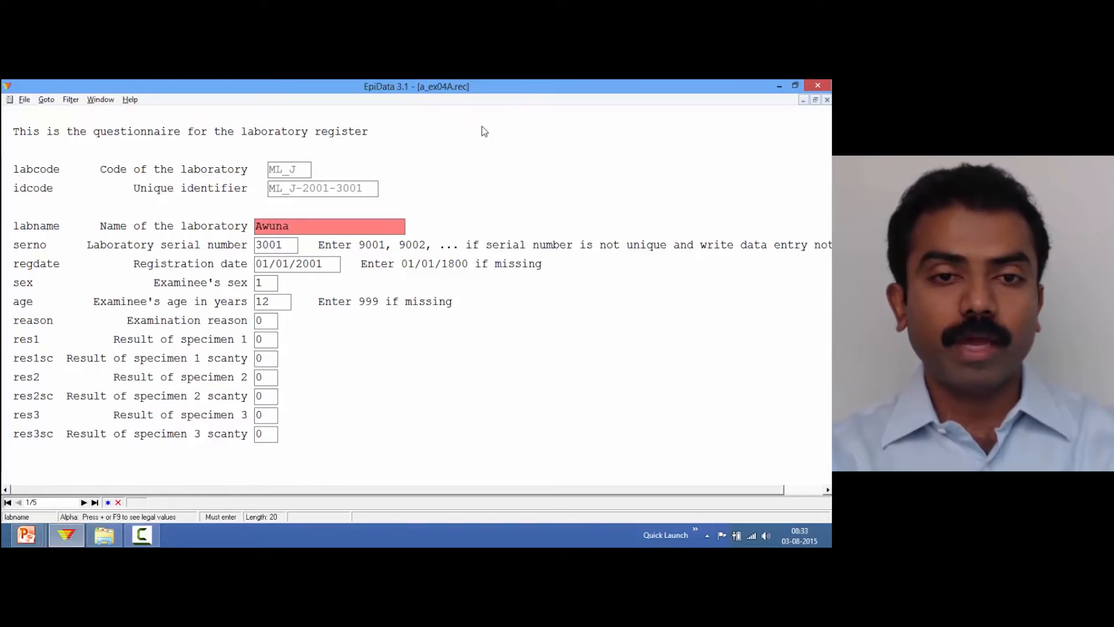
Close the a_ex04A form and open a_ex04B.rec for data entry
{"action": "key", "text": "ctrl+F4"}
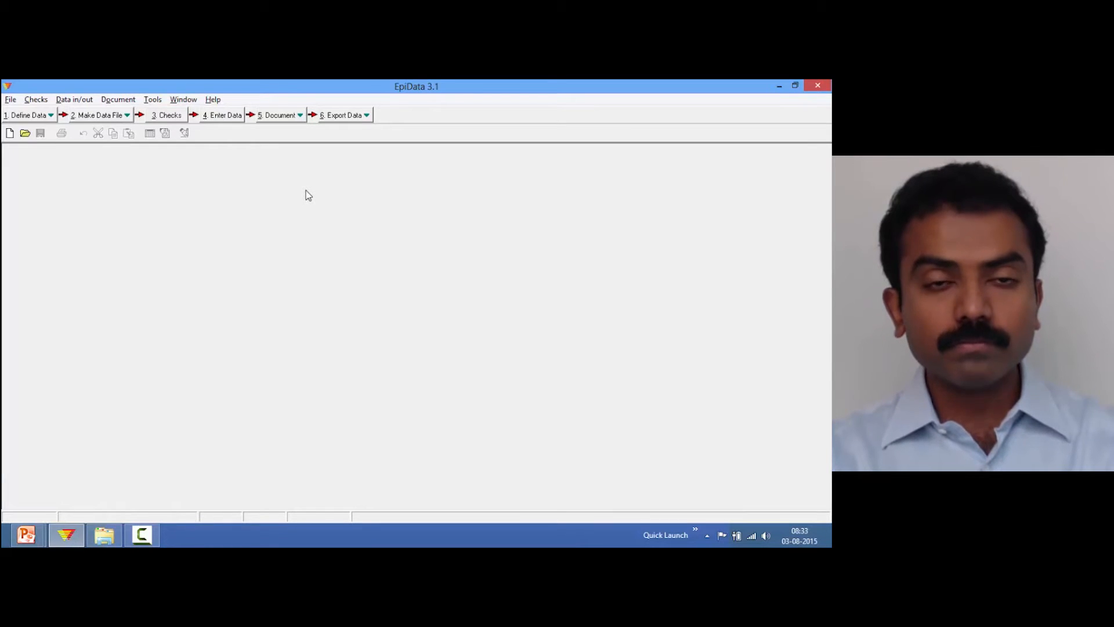
{"action": "left_click", "coordinate": [234, 119]}
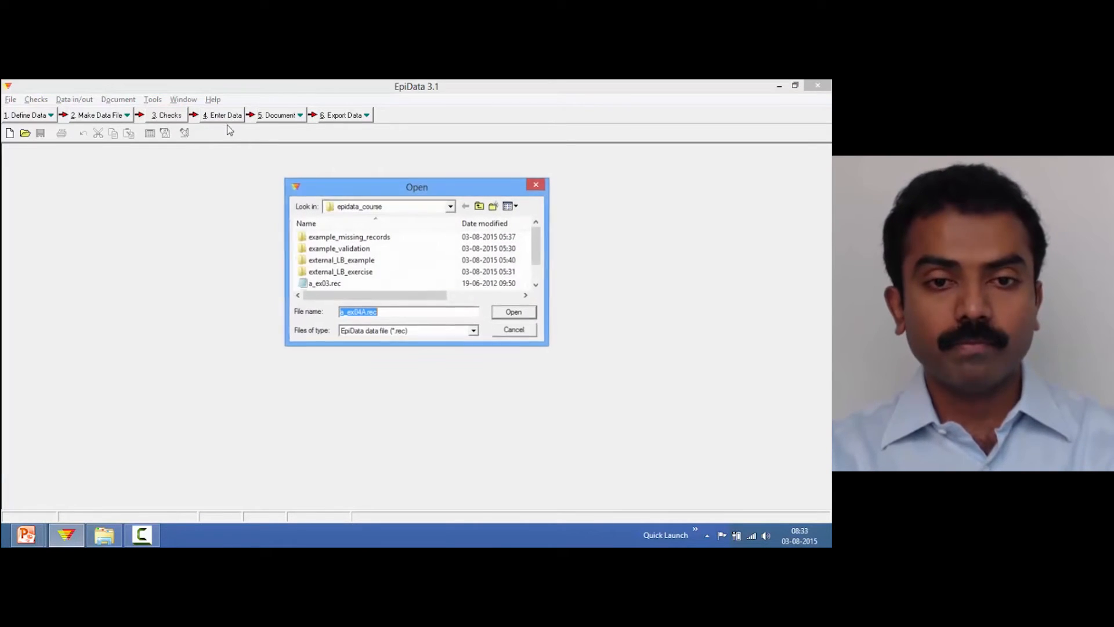
{"action": "scroll", "coordinate": [539, 278], "scroll_direction": "down", "scroll_amount": 2}
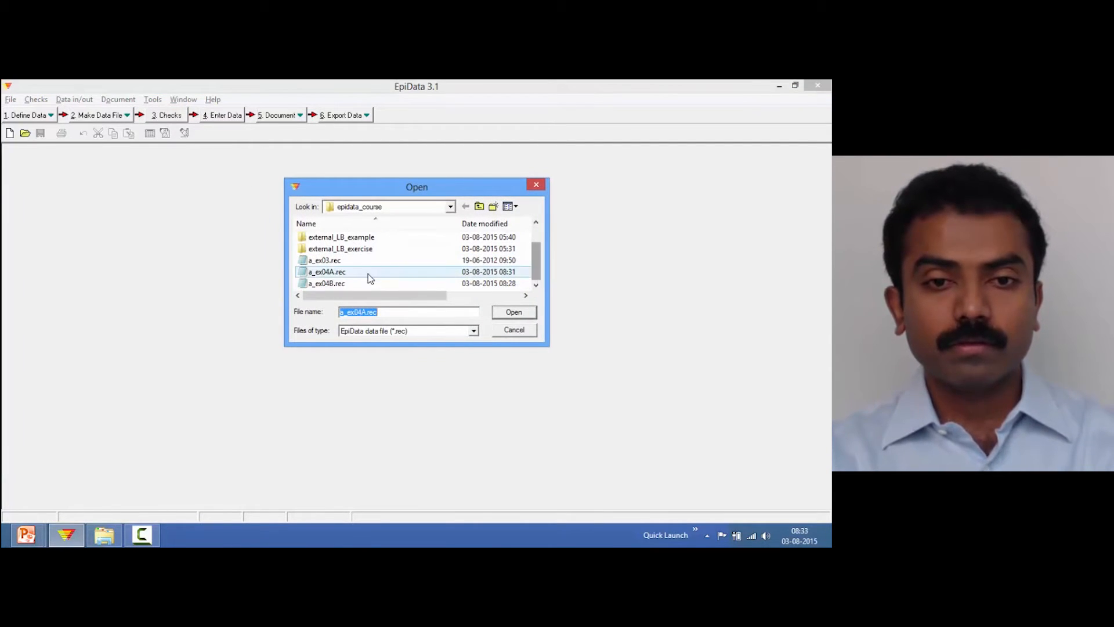
{"action": "double_click", "coordinate": [332, 283]}
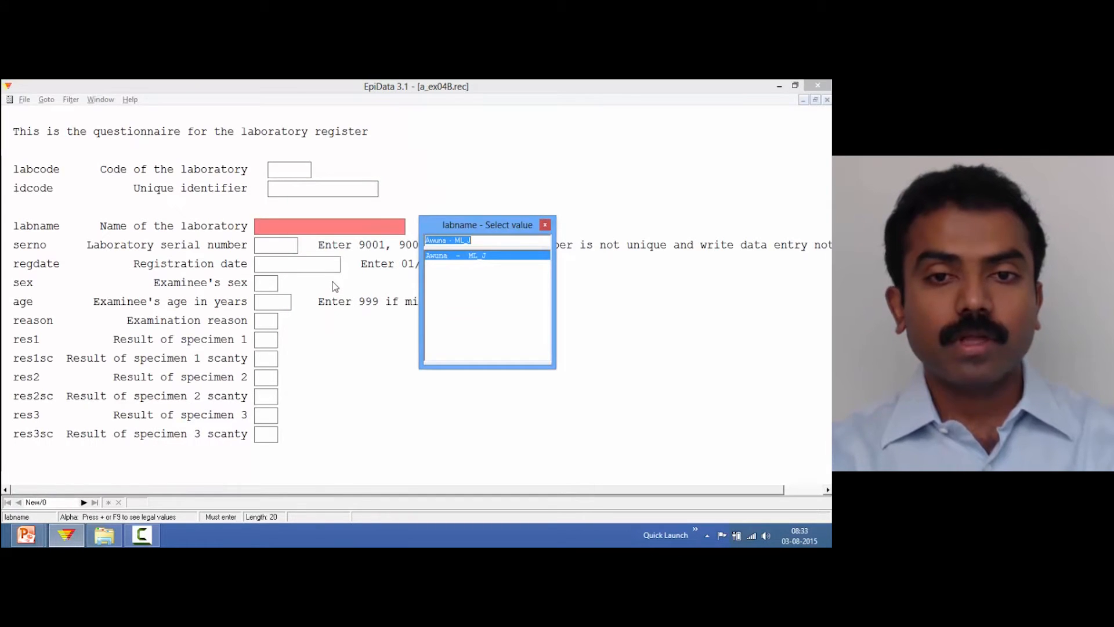
Start a record for Awuna with serial number 3001, registration date 01/01/2001 and female sex
{"action": "key", "text": "Return"}
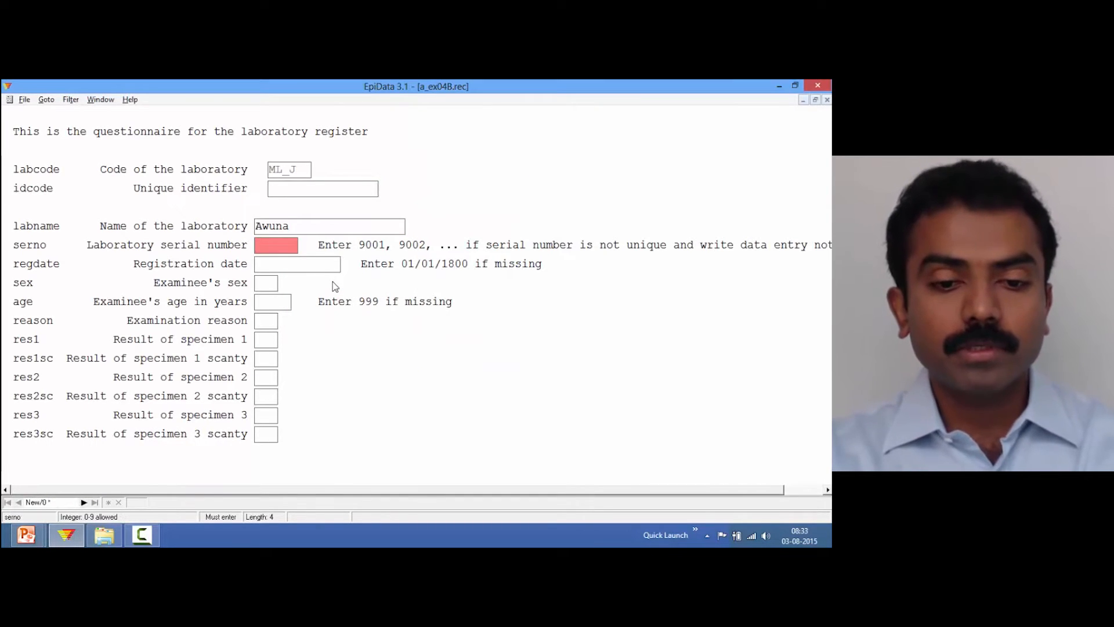
{"action": "type", "text": "300"}
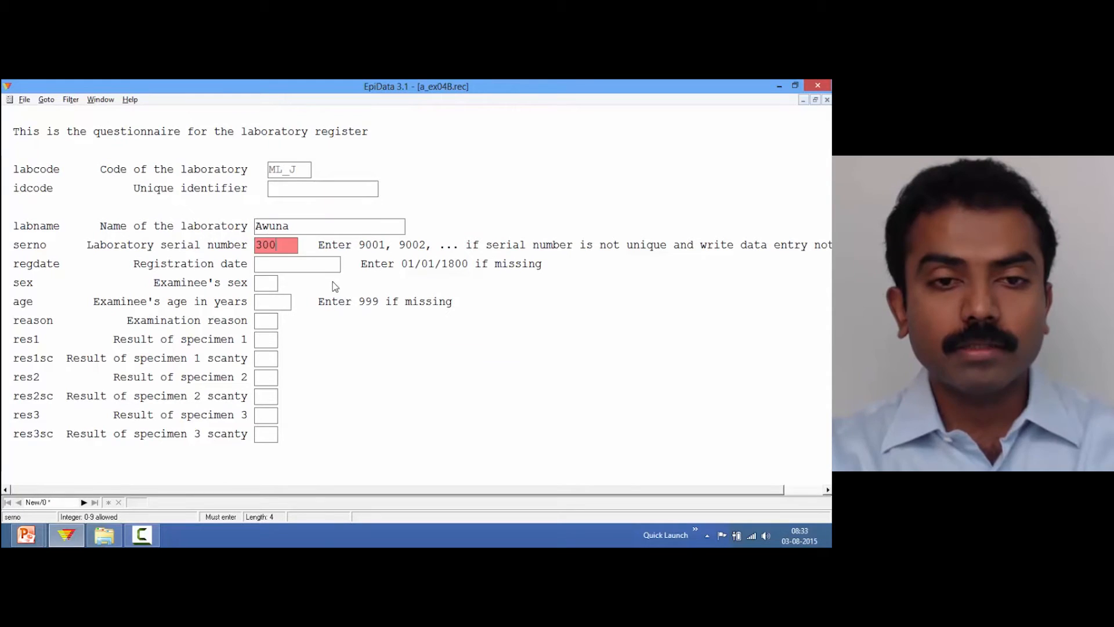
{"action": "type", "text": "11/1/1"}
{"action": "key", "text": "Return"}
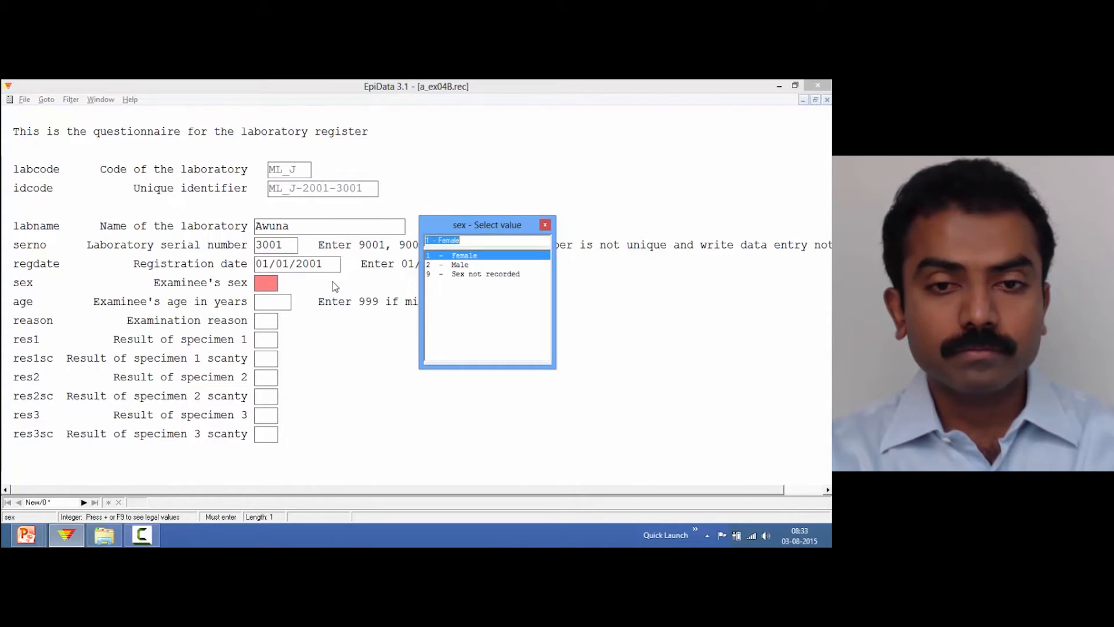
{"action": "key", "text": "Return"}
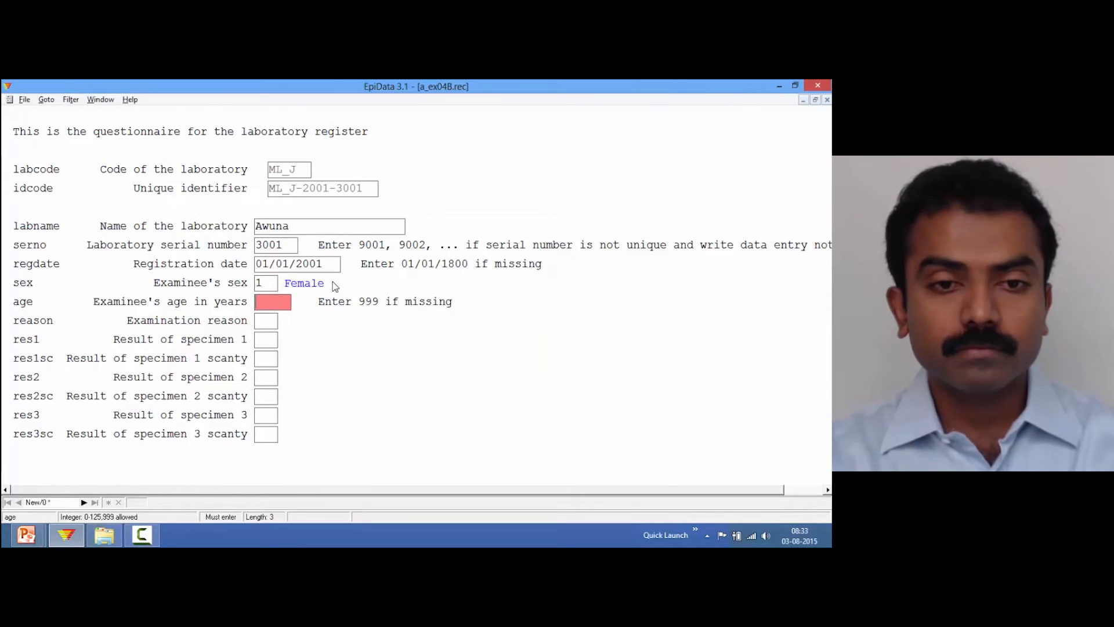
Set age 12, reason Diagnosis, negative results for all specimens, and save the record
{"action": "type", "text": "12"}
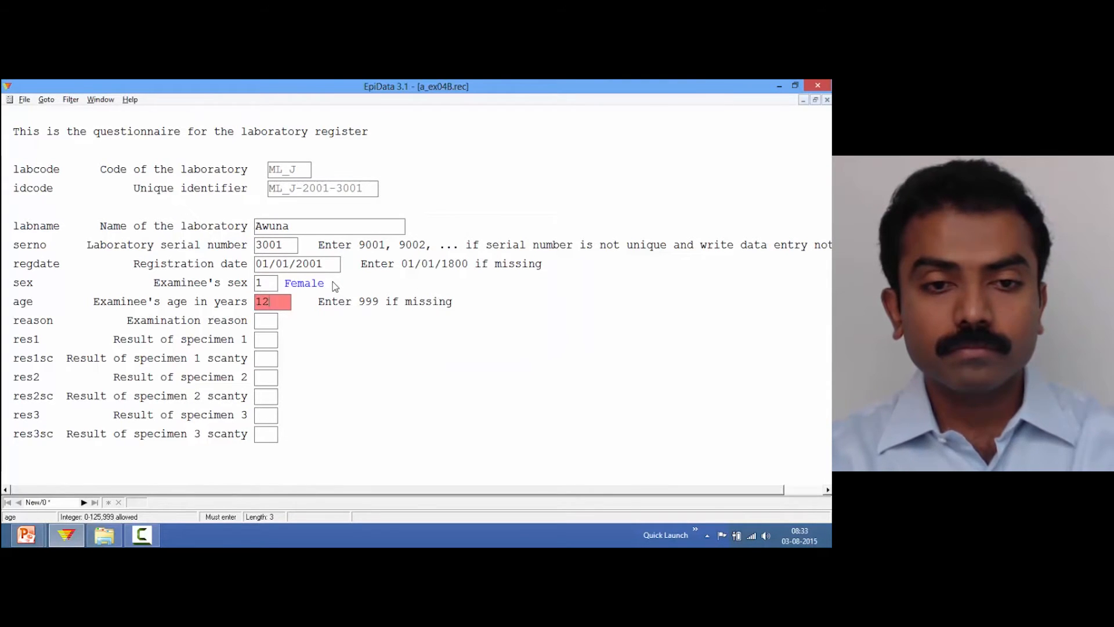
{"action": "key", "text": "Return"}
{"action": "type", "text": "0"}
{"action": "key", "text": "Return"}
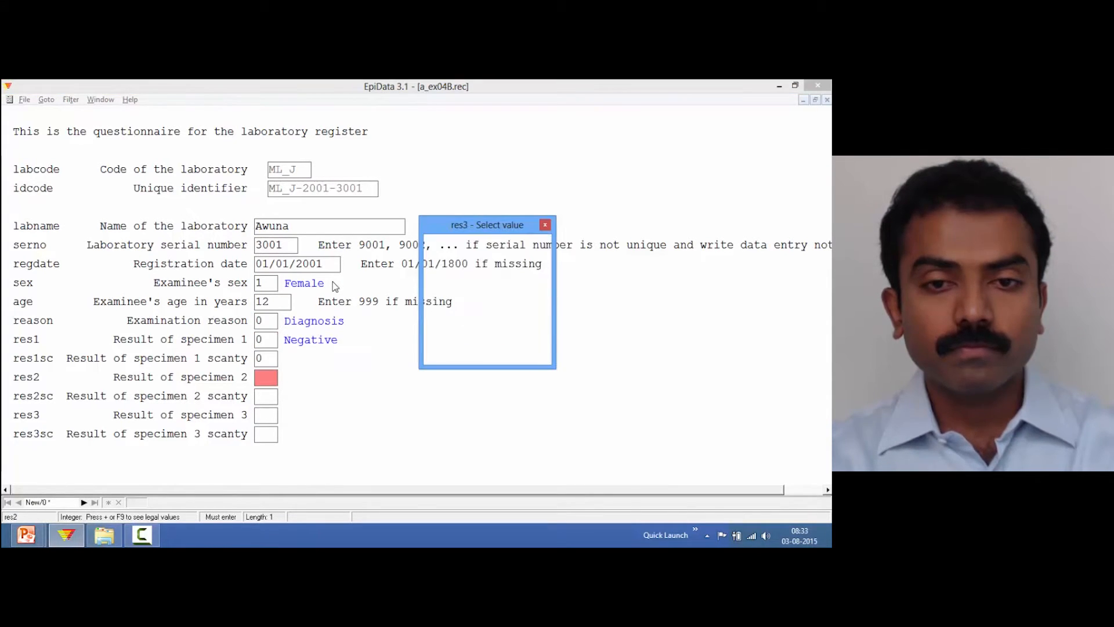
{"action": "key", "text": "Return"}
{"action": "key", "text": "Return"}
{"action": "key", "text": "Return"}
{"action": "key", "text": "Return"}
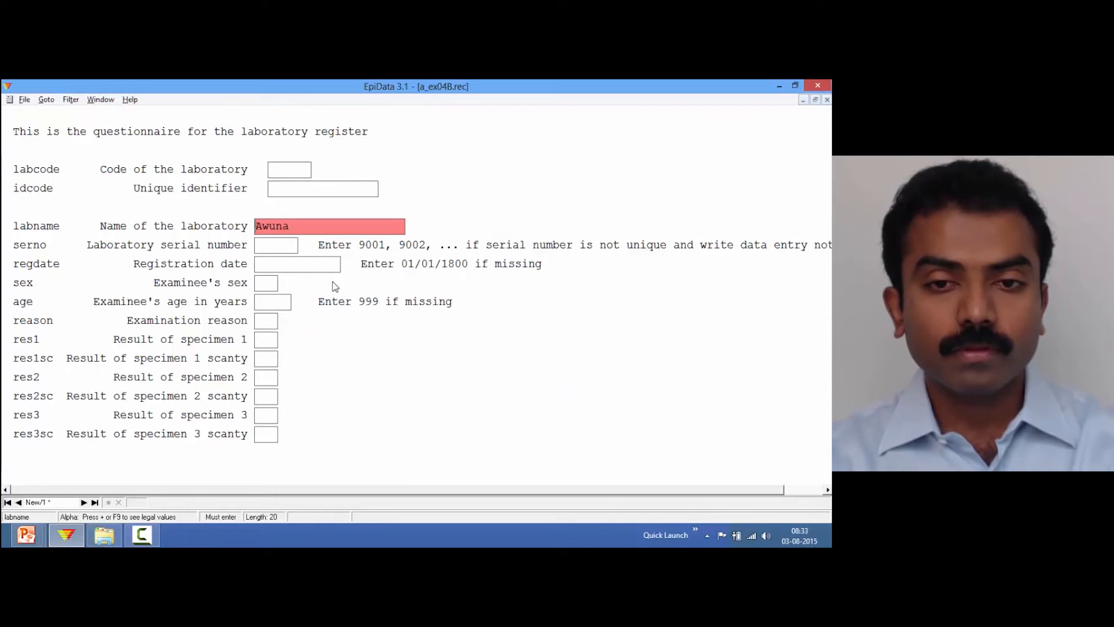
Start the next record with serial number 3002, registration date 01/01/2001 and female sex
{"action": "type", "text": "300"}
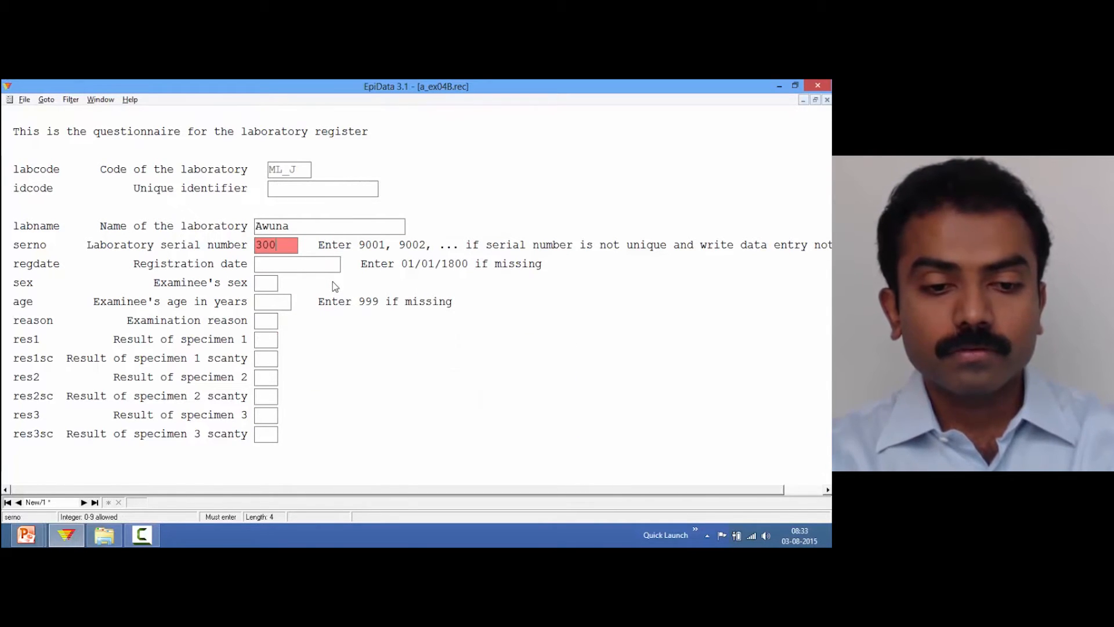
{"action": "type", "text": "201/01/2001"}
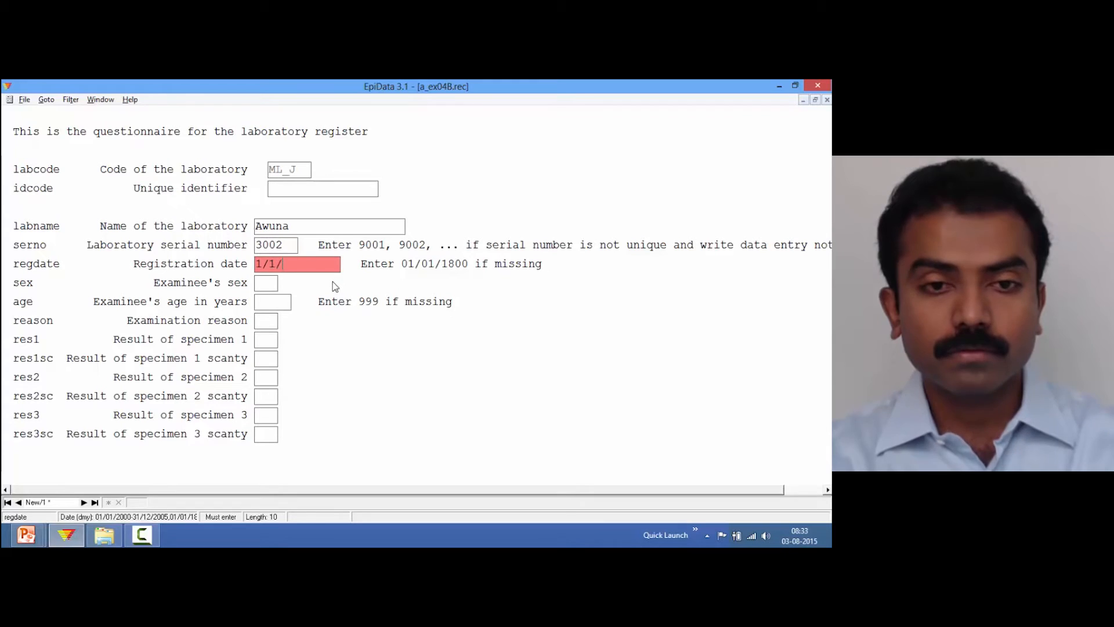
{"action": "key", "text": "Return"}
{"action": "key", "text": "Return"}
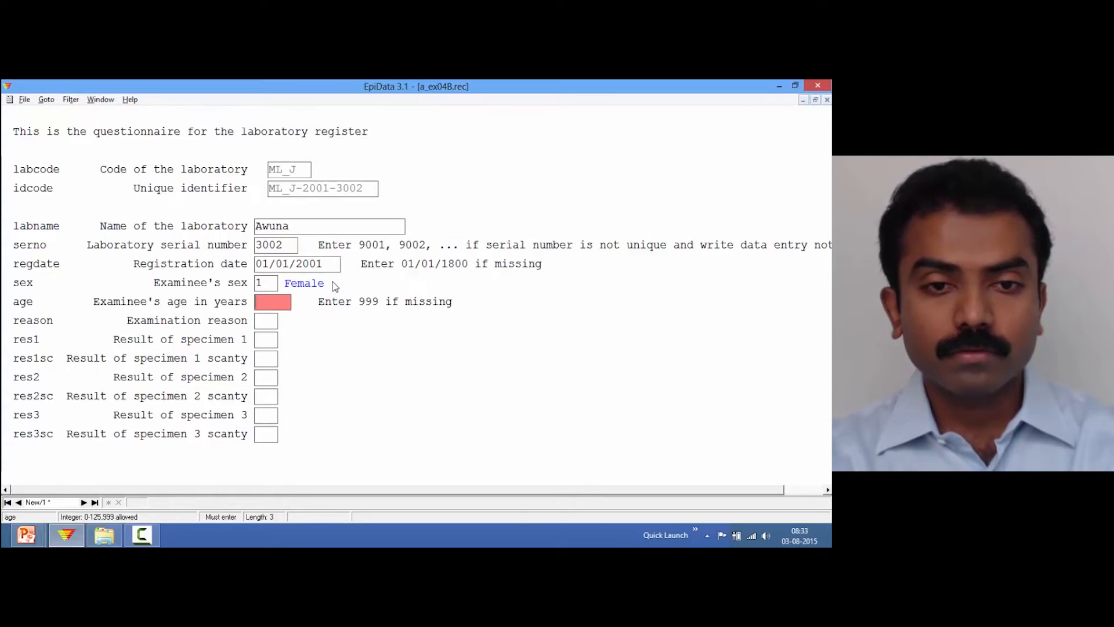
Set age 13, reason Diagnosis, enter negative specimen results, and save the record
{"action": "type", "text": "13"}
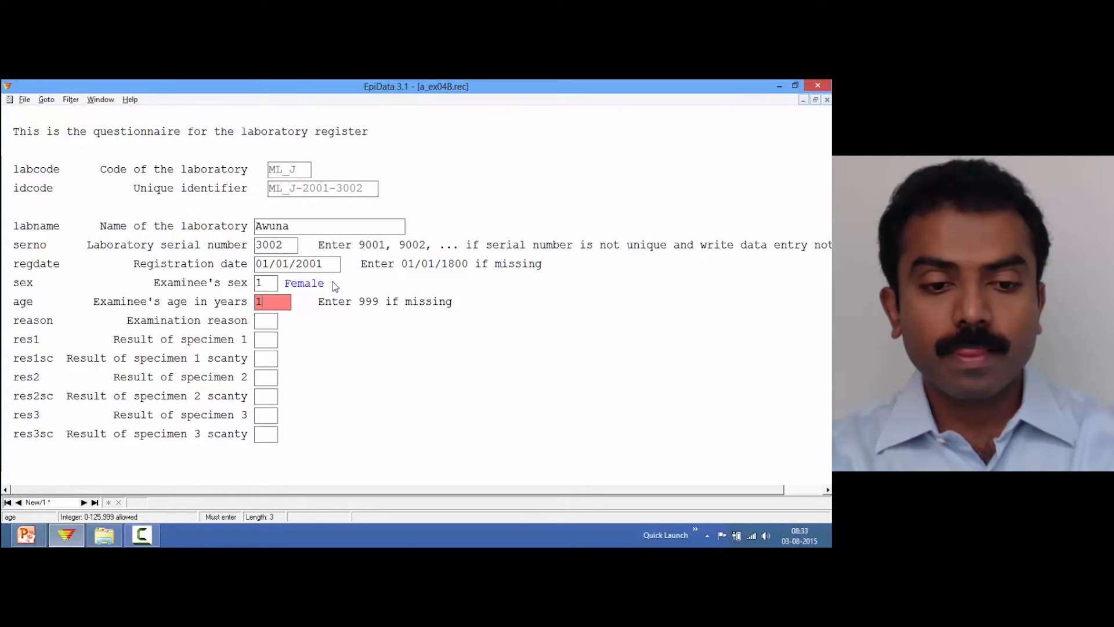
{"action": "key", "text": "Return"}
{"action": "key", "text": "Return"}
{"action": "key", "text": "Return"}
{"action": "key", "text": "Return"}
{"action": "key", "text": "Return"}
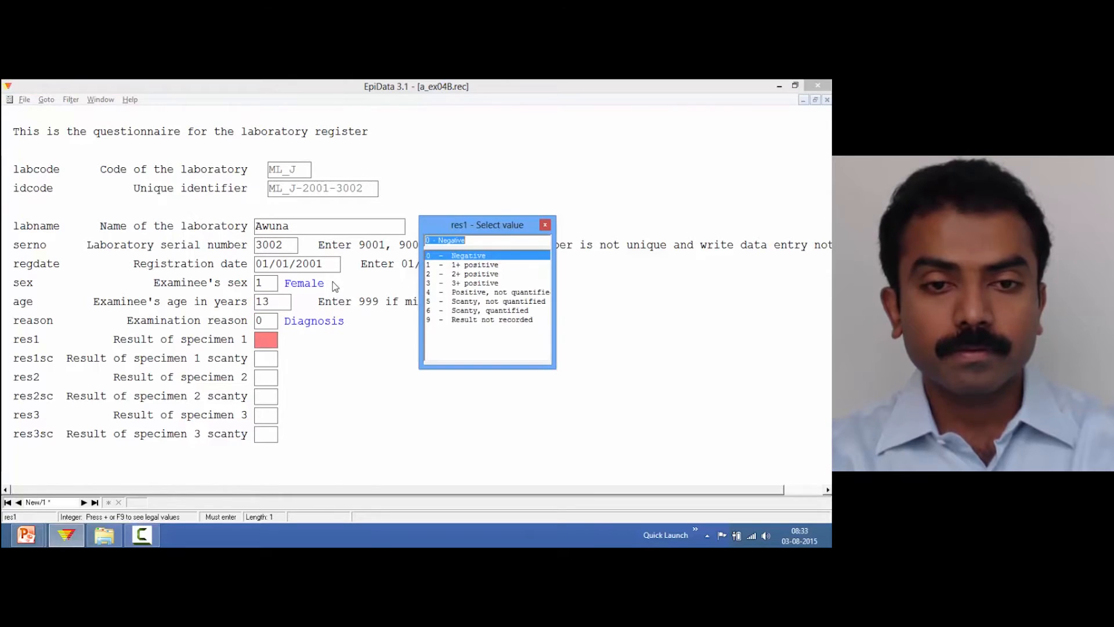
{"action": "key", "text": "Return"}
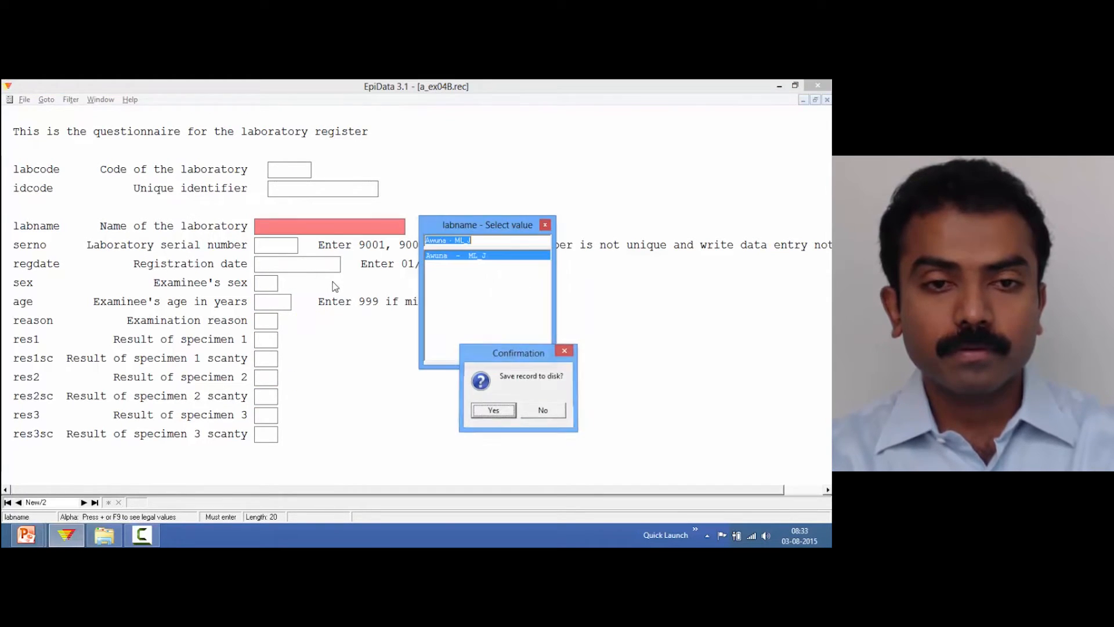
{"action": "key", "text": "Return"}
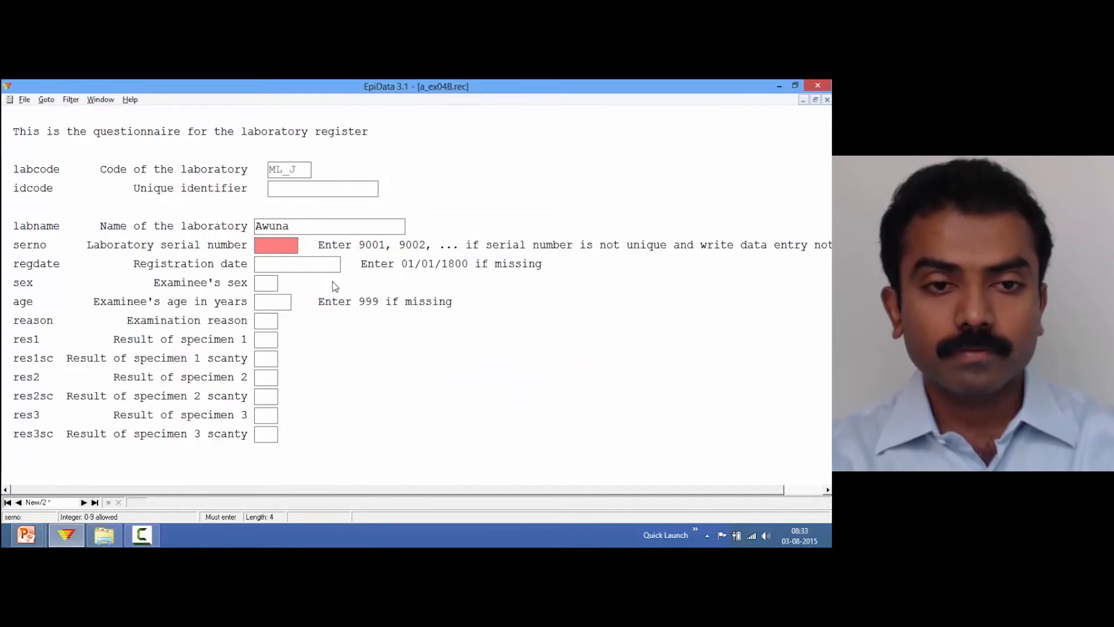
Start the next record with serial number 3003, registration date 01/01/2002 and female sex
{"action": "type", "text": "3003"}
{"action": "key", "text": "Return"}
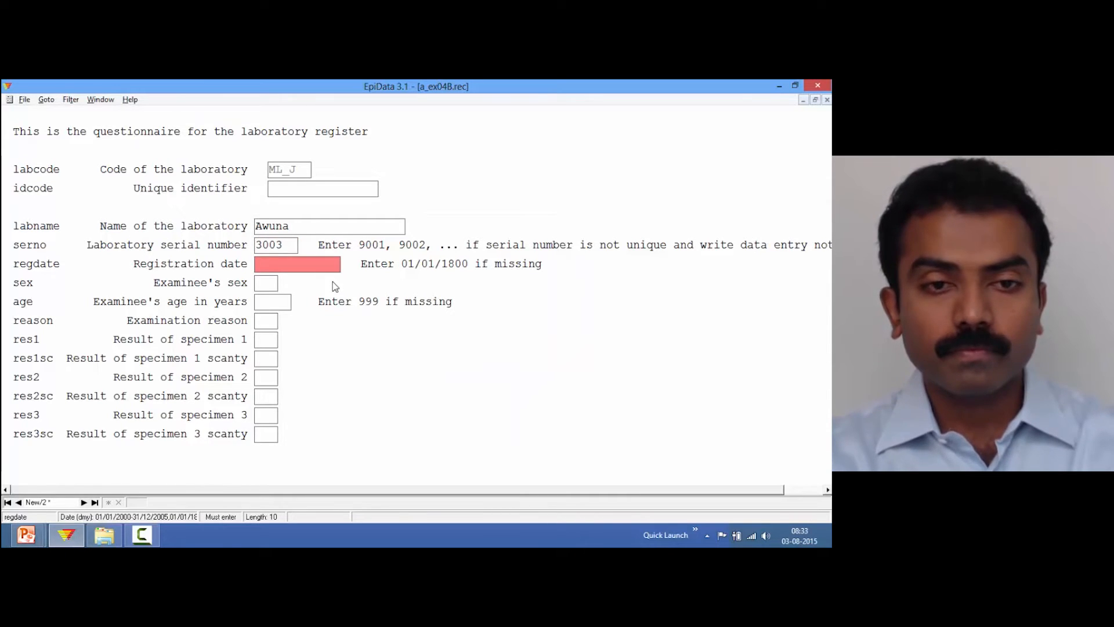
{"action": "type", "text": "1/01/2"}
{"action": "key", "text": "Return"}
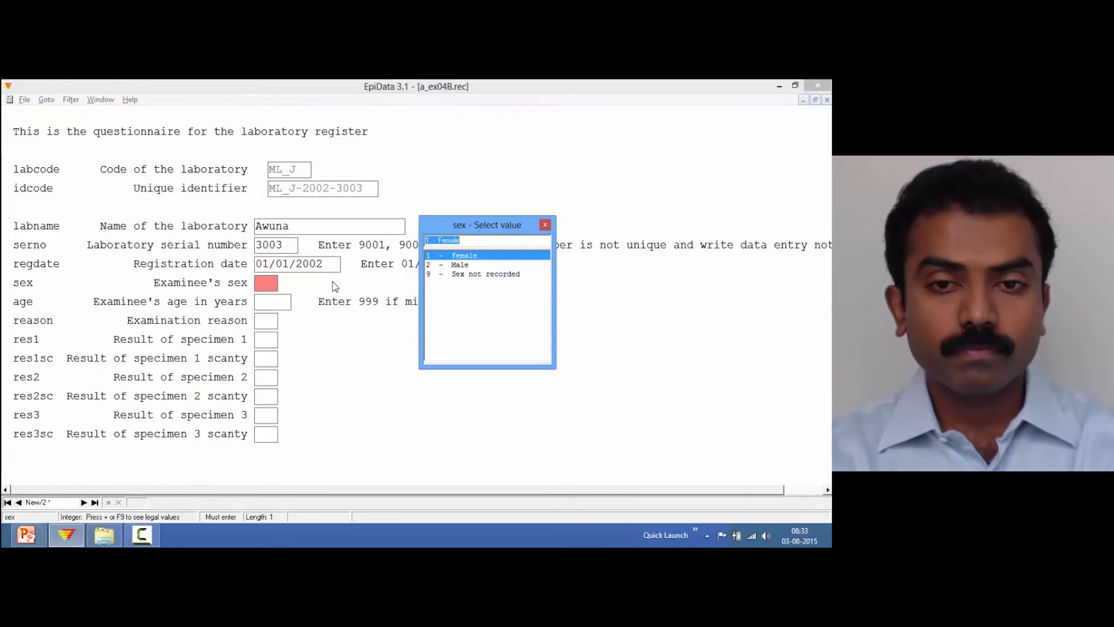
{"action": "key", "text": "Return"}
Set age 22, reason Diagnosis, negative specimen results, and save the record
{"action": "type", "text": "22"}
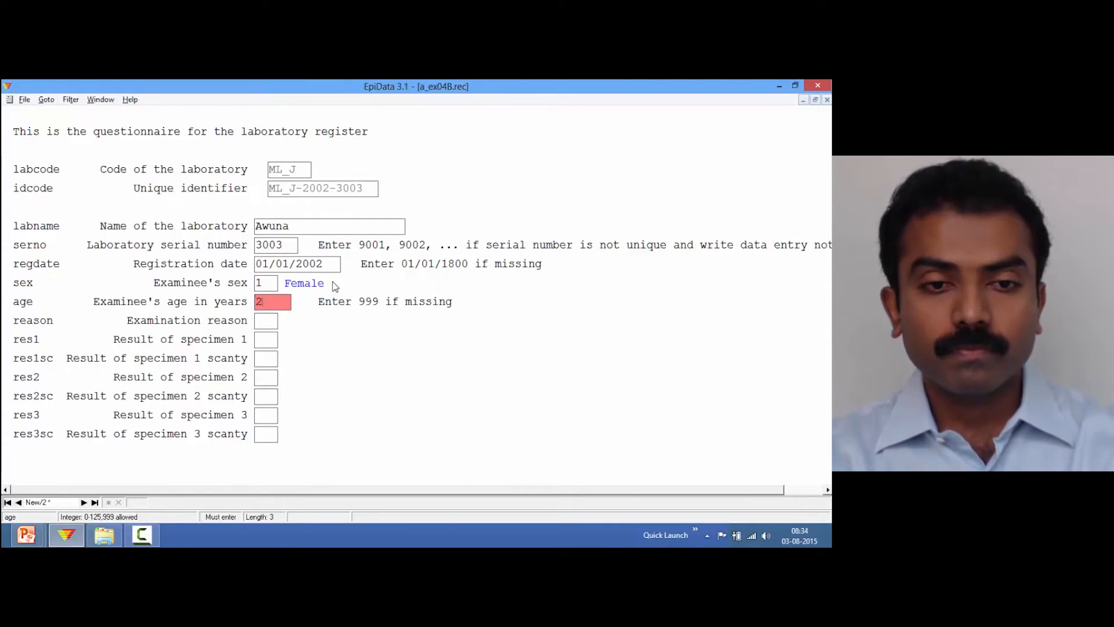
{"action": "key", "text": "Return"}
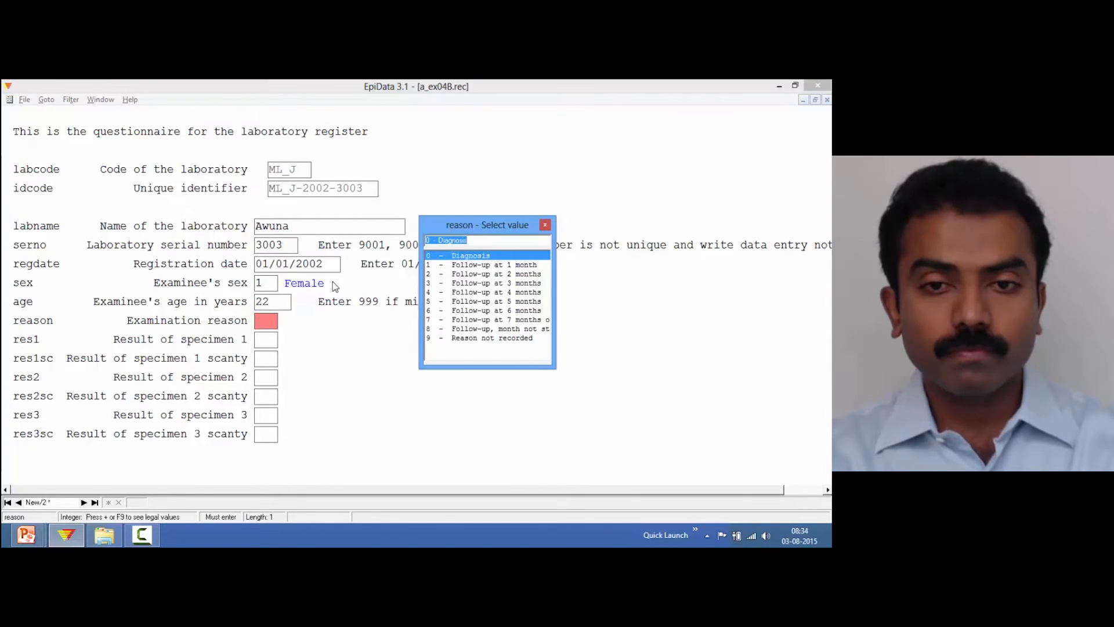
{"action": "key", "text": "Return"}
{"action": "key", "text": "Return"}
{"action": "key", "text": "Return"}
{"action": "key", "text": "Return"}
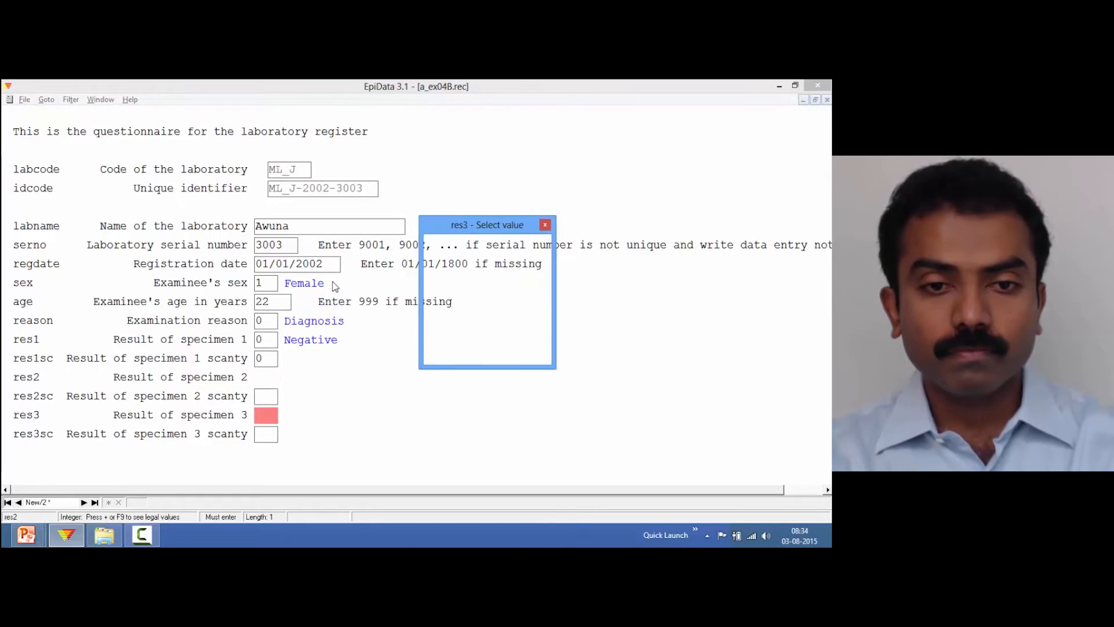
Start a new record for Awuna with serial number 3004 and registration date 01/01/2001
{"action": "key", "text": "Return"}
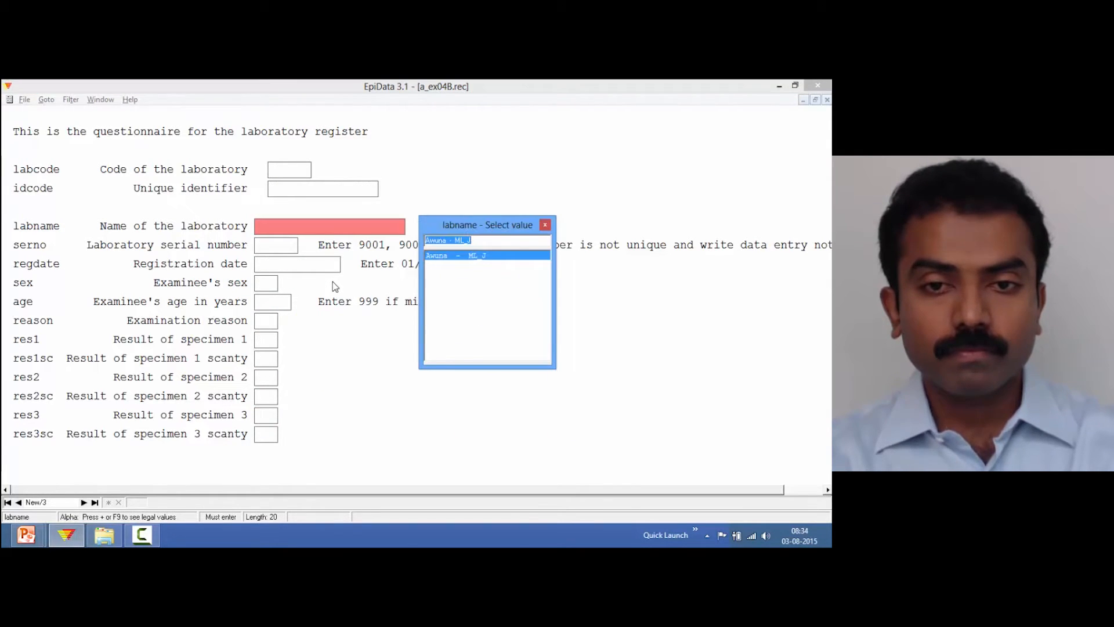
{"action": "key", "text": "Return"}
{"action": "key", "text": "Return"}
{"action": "type", "text": "3"}
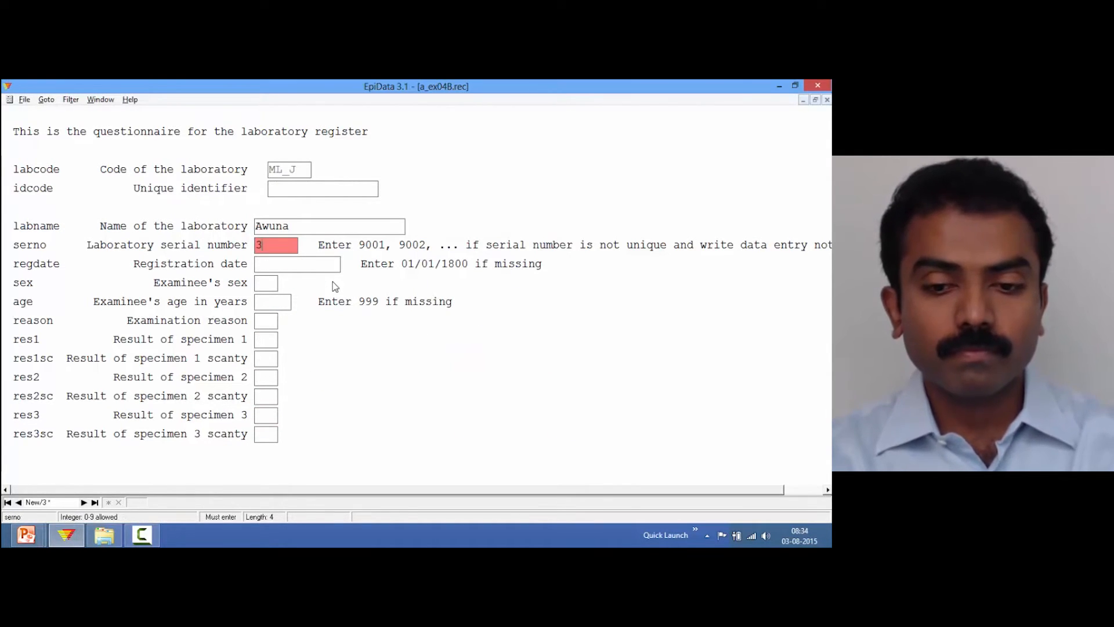
{"action": "type", "text": "004"}
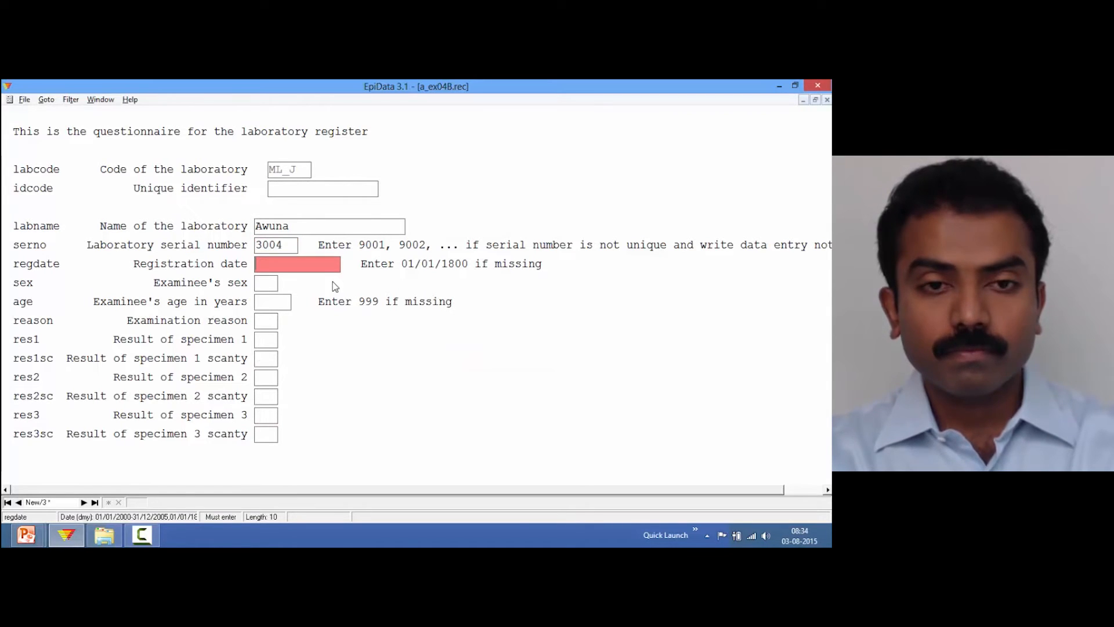
{"action": "type", "text": "1/1/"}
{"action": "type", "text": "2001"}
{"action": "key", "text": "Return"}
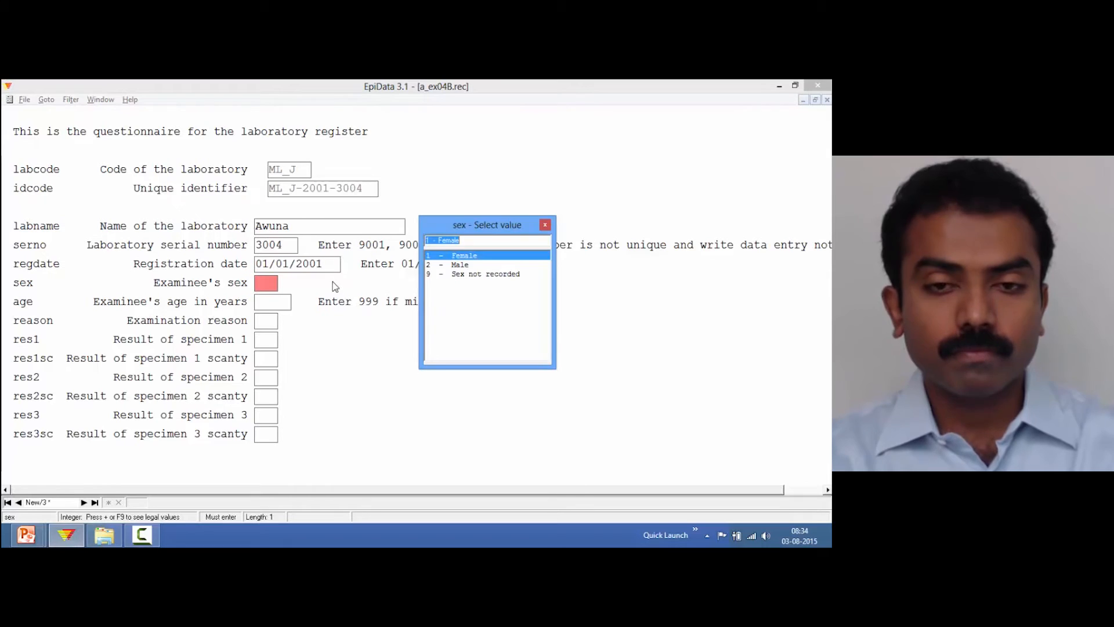
Set the examinee's sex to Male and age to 22
{"action": "key", "text": "Down"}
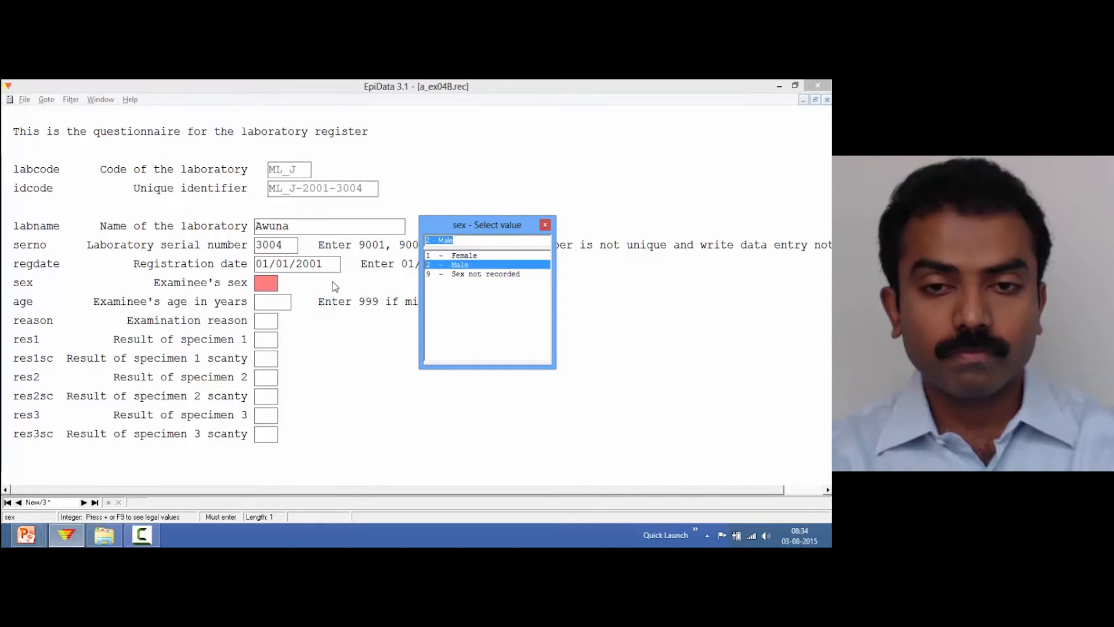
{"action": "key", "text": "Up"}
{"action": "key", "text": "Down"}
{"action": "key", "text": "Return"}
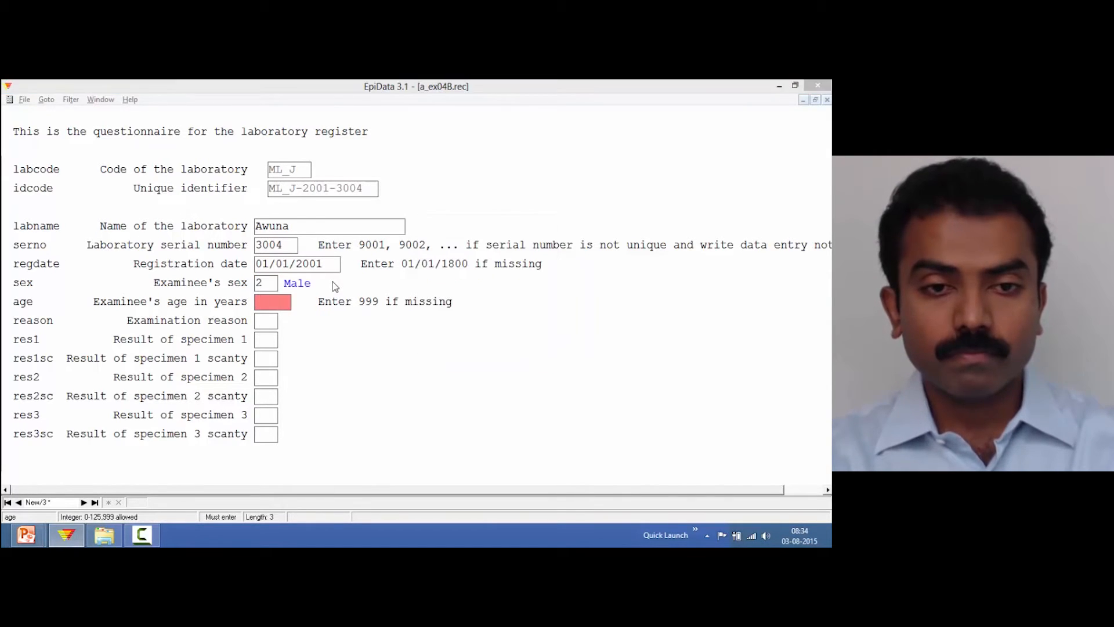
{"action": "key", "text": "Return"}
{"action": "key", "text": "Return"}
{"action": "type", "text": "22"}
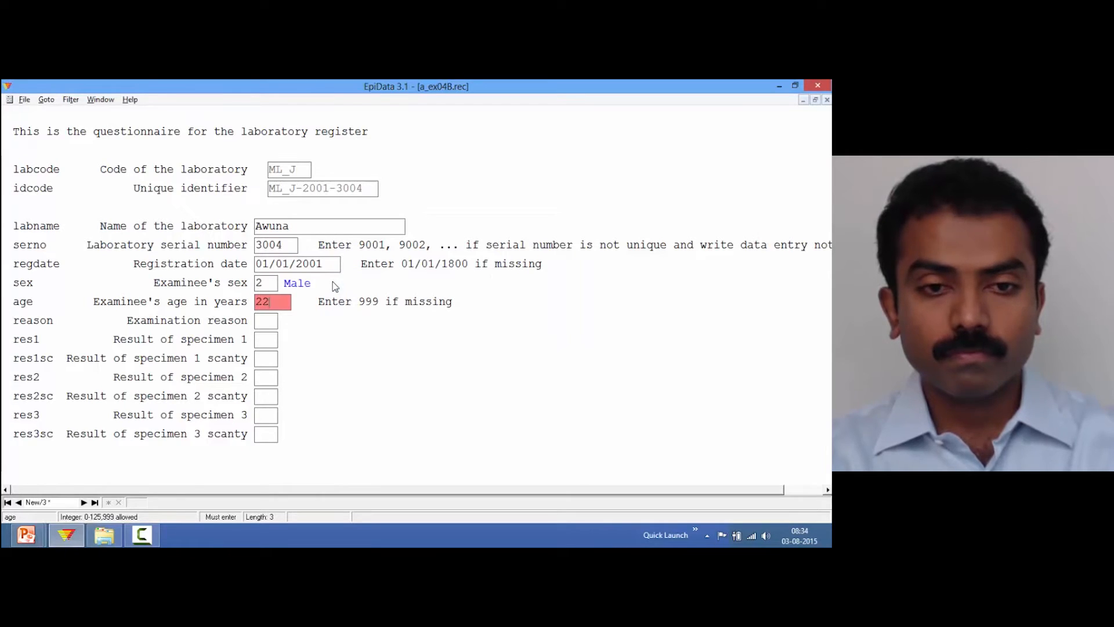
Set reason Diagnosis, enter the specimen results, and save the record
{"action": "key", "text": "Return"}
{"action": "key", "text": "Return"}
{"action": "key", "text": "Return"}
{"action": "key", "text": "Return"}
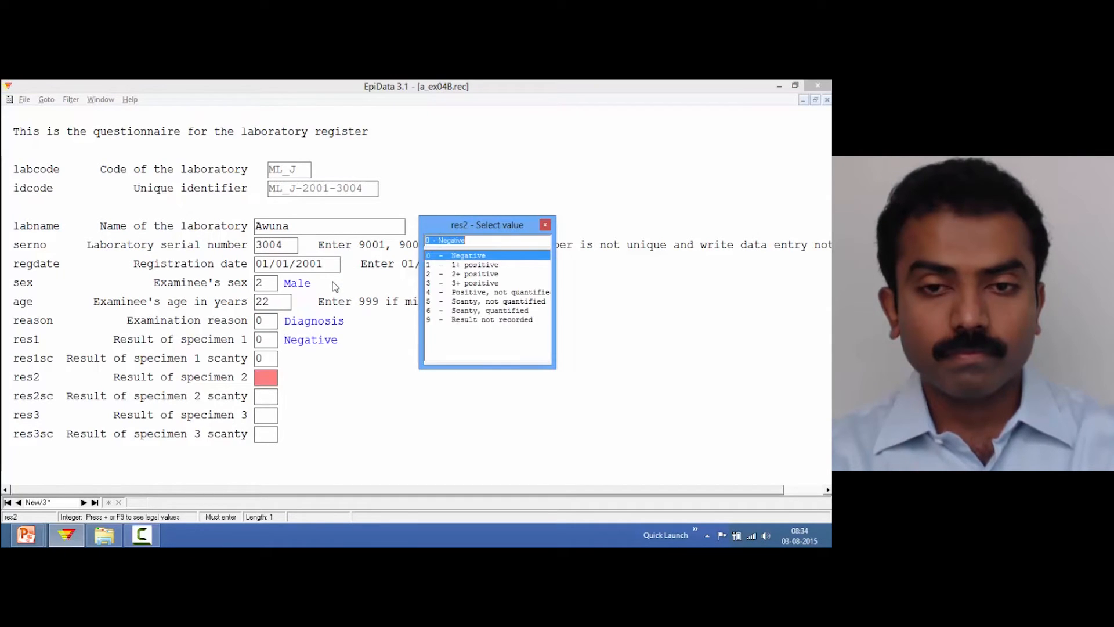
{"action": "key", "text": "Return"}
{"action": "key", "text": "Return"}
{"action": "key", "text": "Return"}
{"action": "key", "text": "Return"}
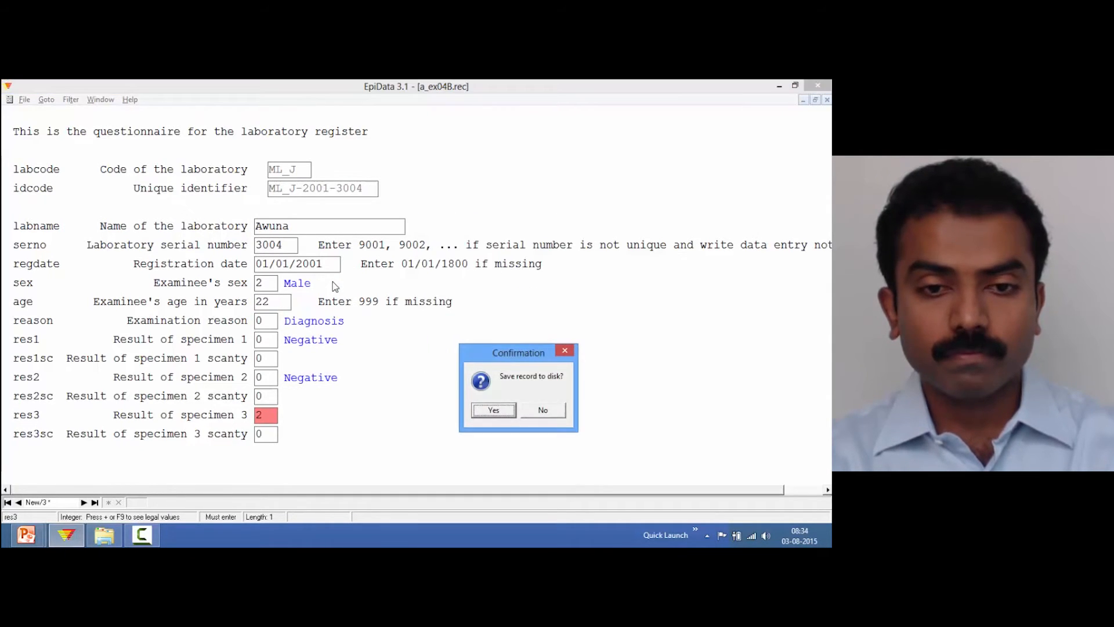
{"action": "key", "text": "Return"}
Start a record for Awuna with serial number 3005, registration date 01/01/2001 and female sex
{"action": "key", "text": "Return"}
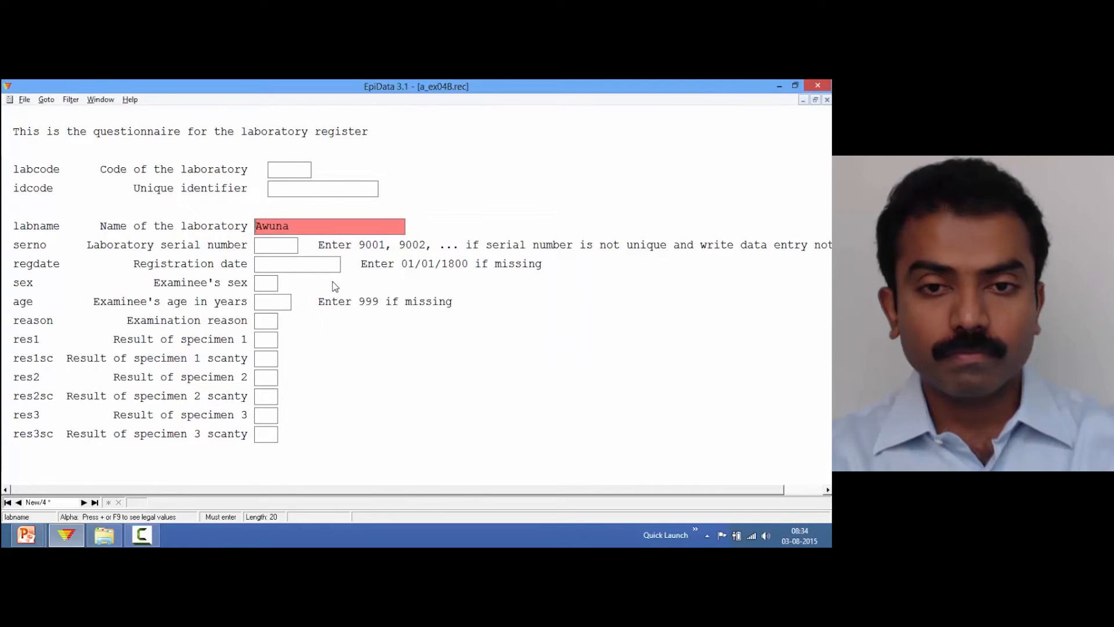
{"action": "key", "text": "Return"}
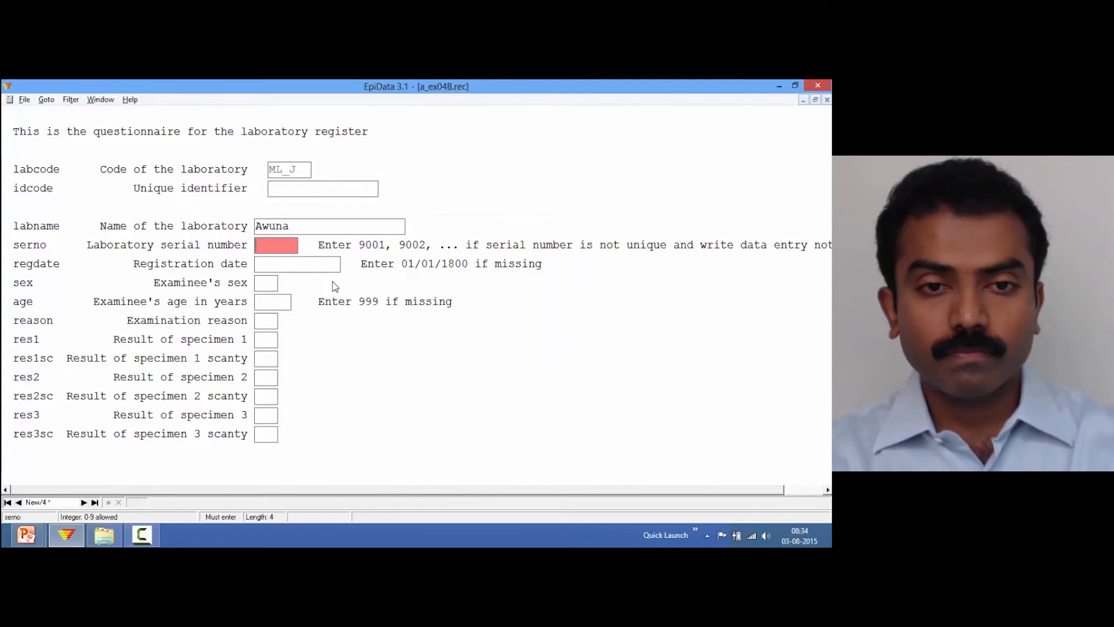
{"action": "type", "text": "3005"}
{"action": "key", "text": "Return"}
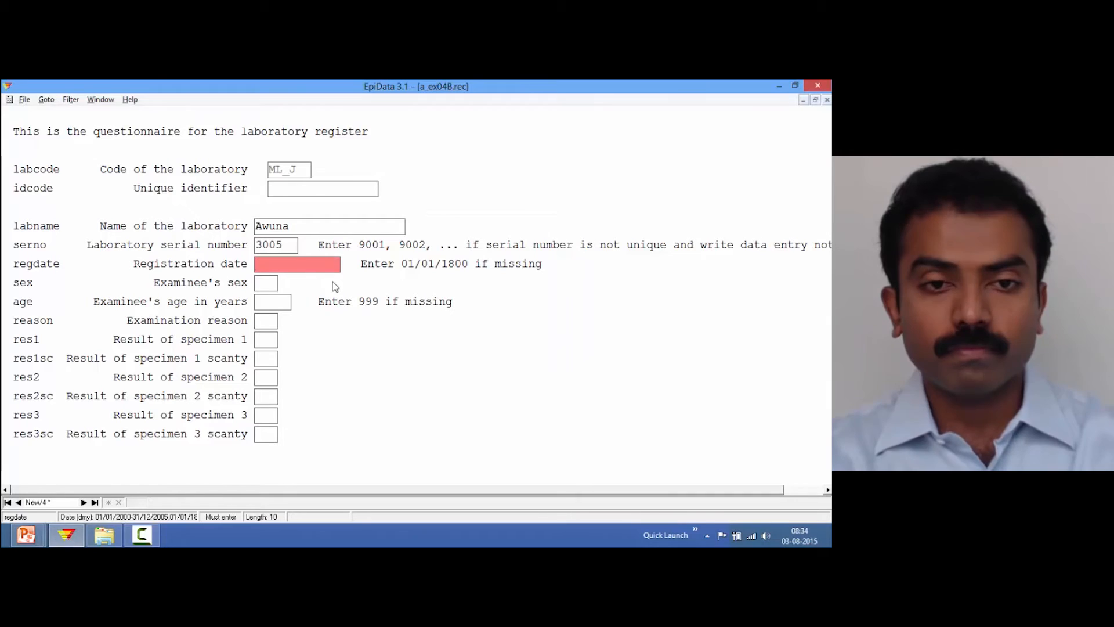
{"action": "type", "text": "1/1/1"}
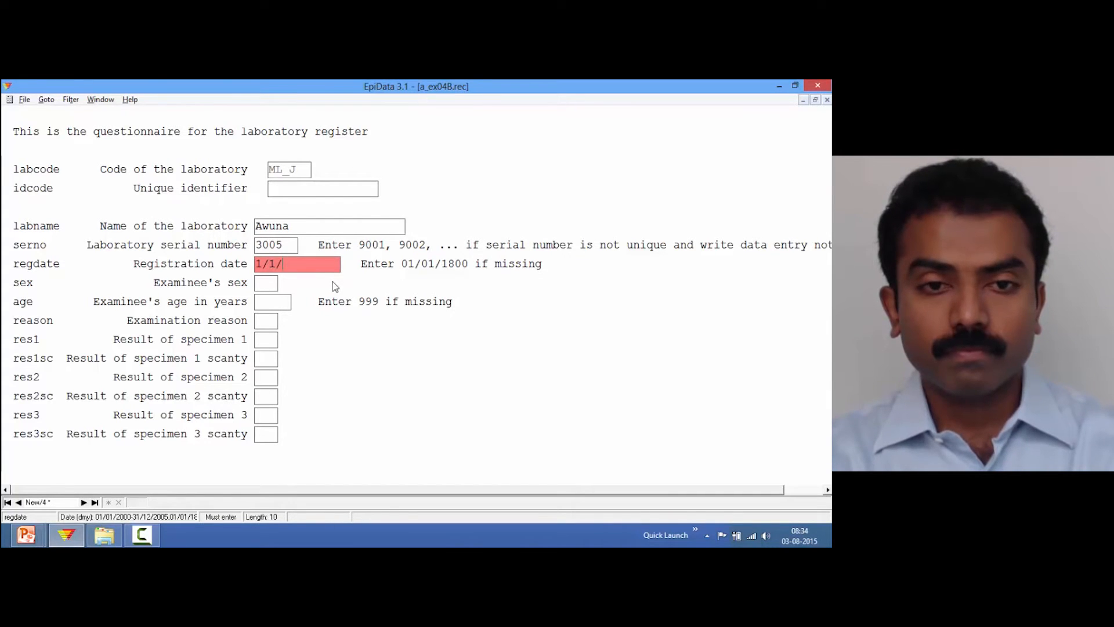
{"action": "key", "text": "Return"}
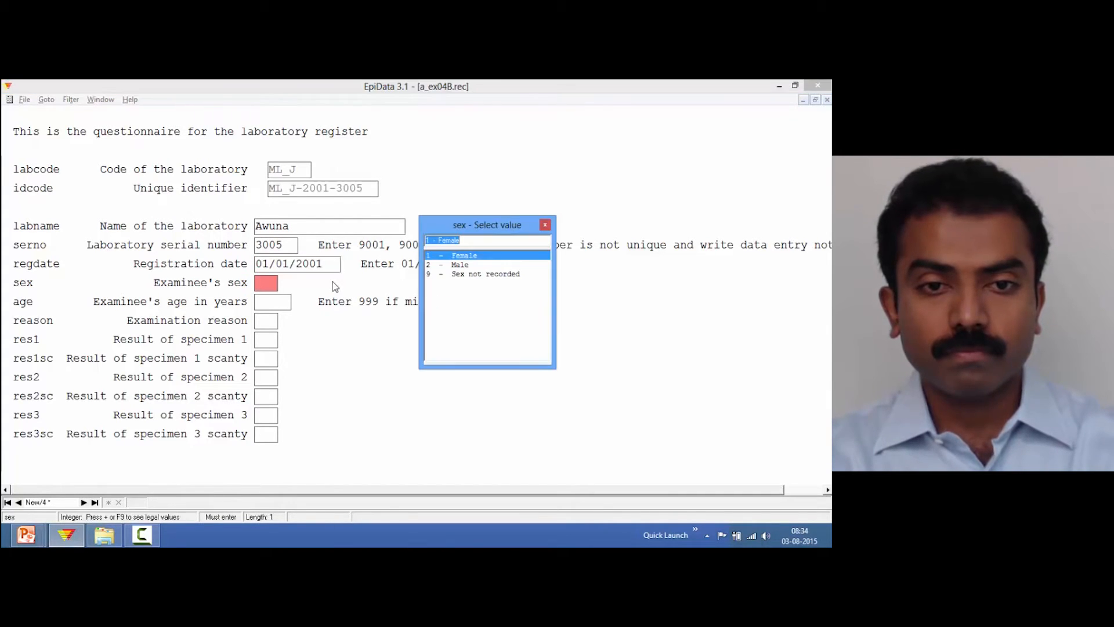
{"action": "key", "text": "Return"}
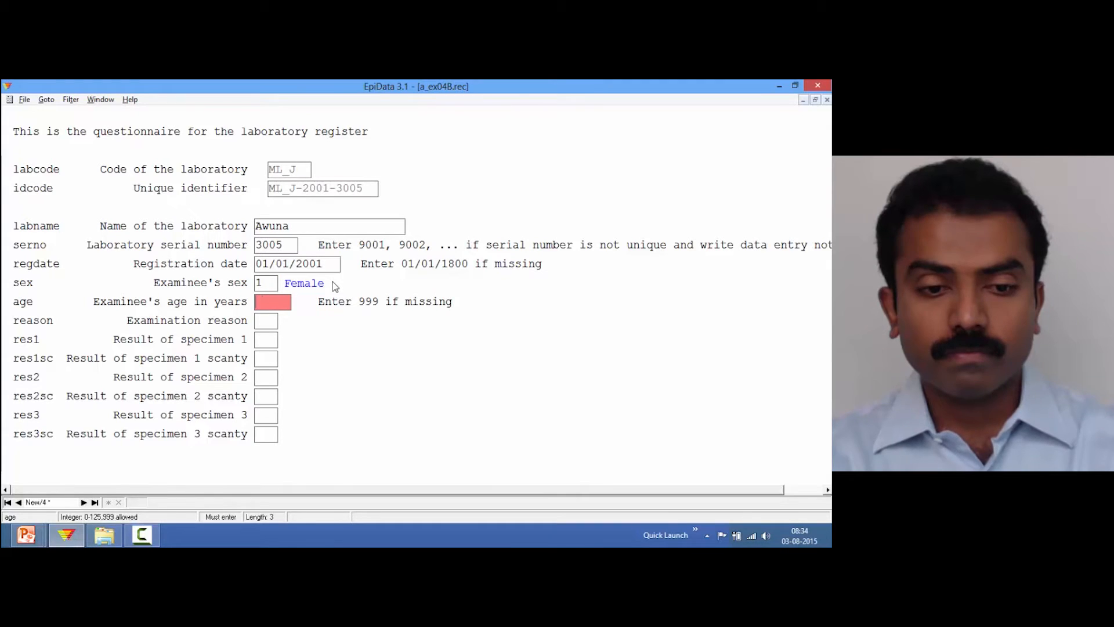
Set age 2, reason Diagnosis, zero for all specimen results, and save the record
{"action": "type", "text": "2"}
{"action": "key", "text": "Return"}
{"action": "type", "text": "0000000"}
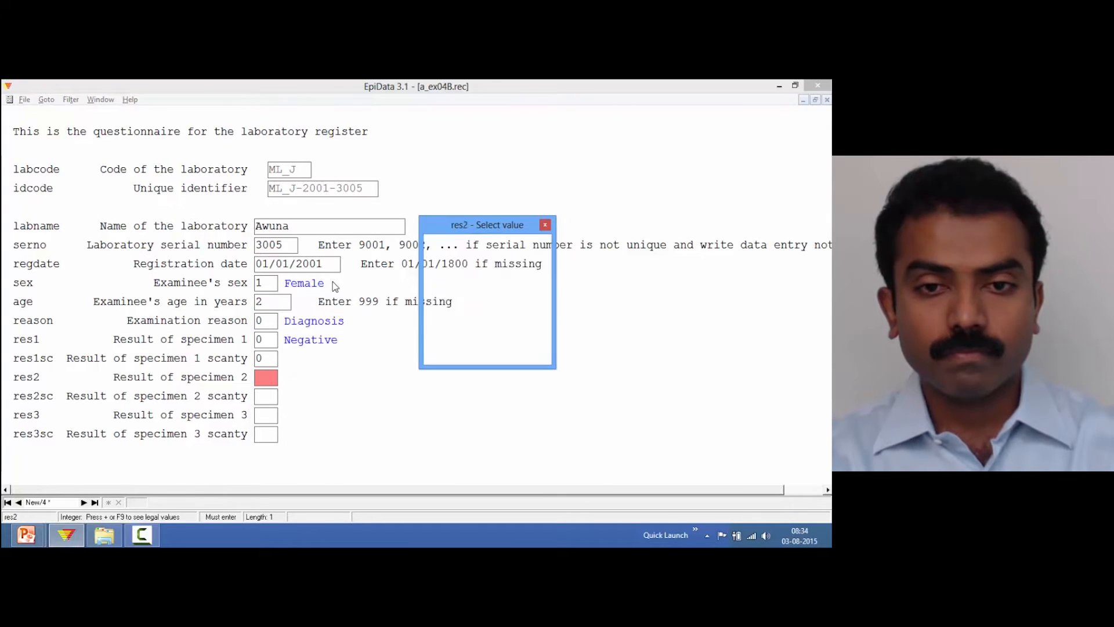
{"action": "key", "text": "Return"}
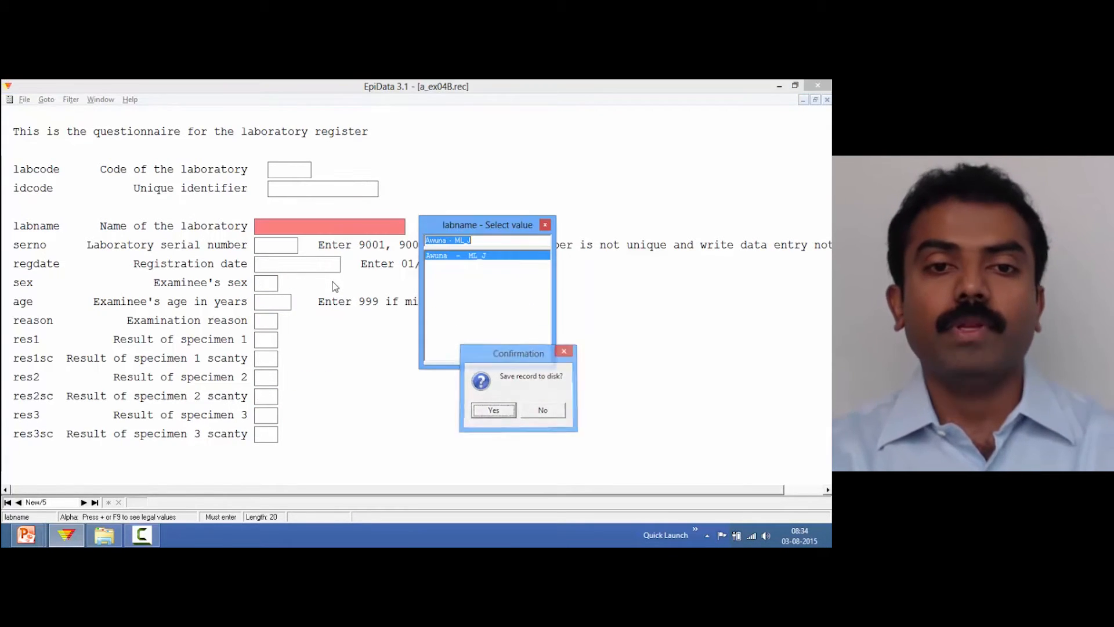
{"action": "key", "text": "Escape"}
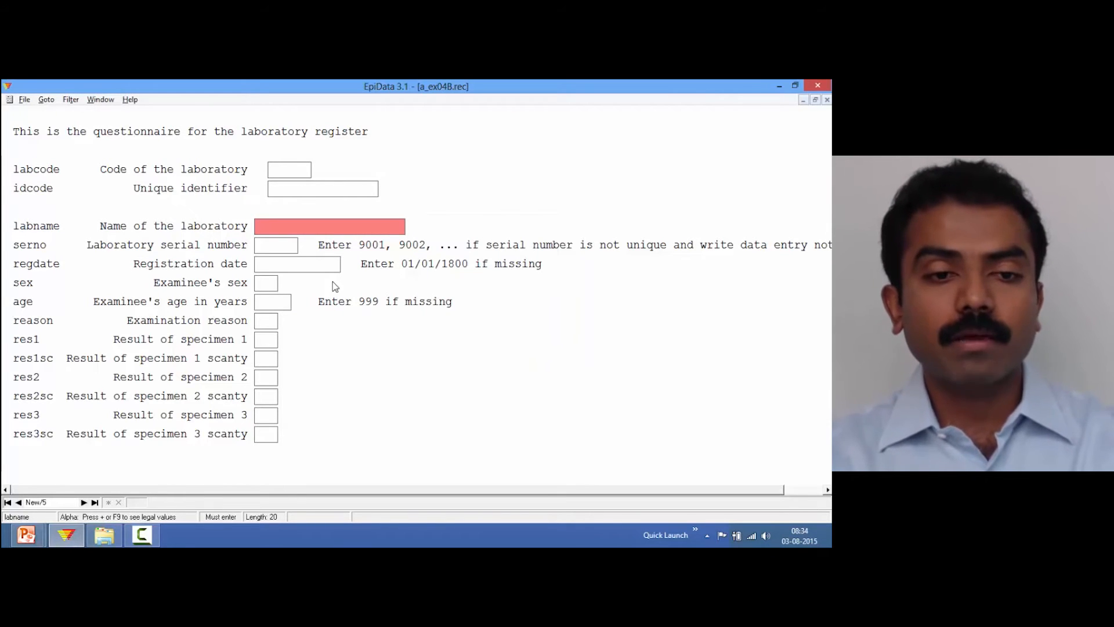
Close the data entry form and review the a_ex04A.rec and a_ex04B.rec files in the epidata_course folder
{"action": "key", "text": "ctrl+F4"}
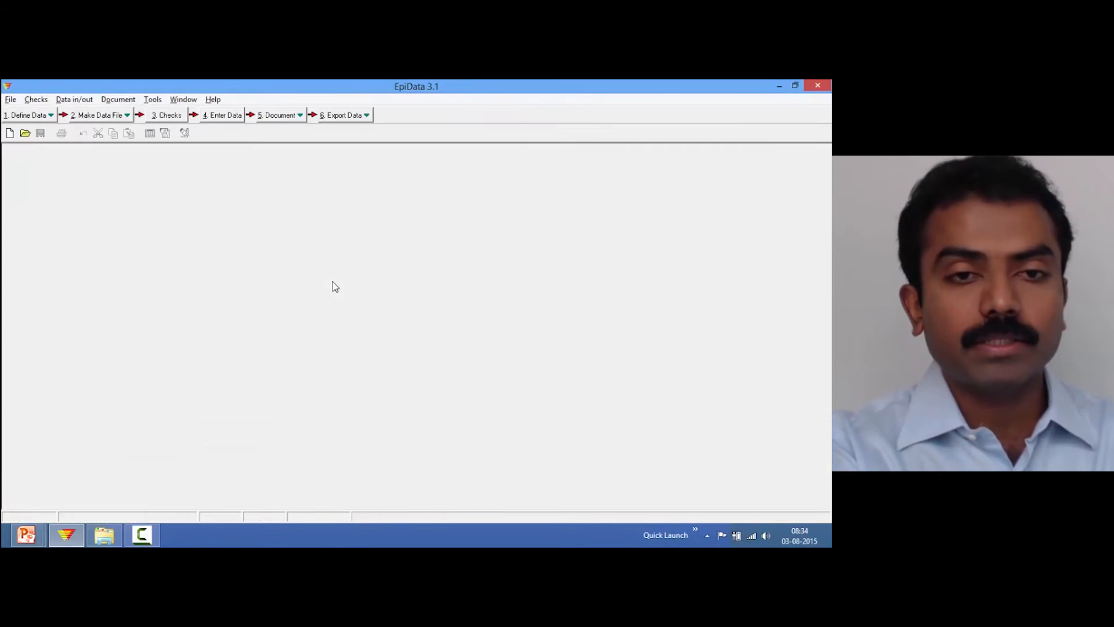
{"action": "left_click", "coordinate": [102, 525]}
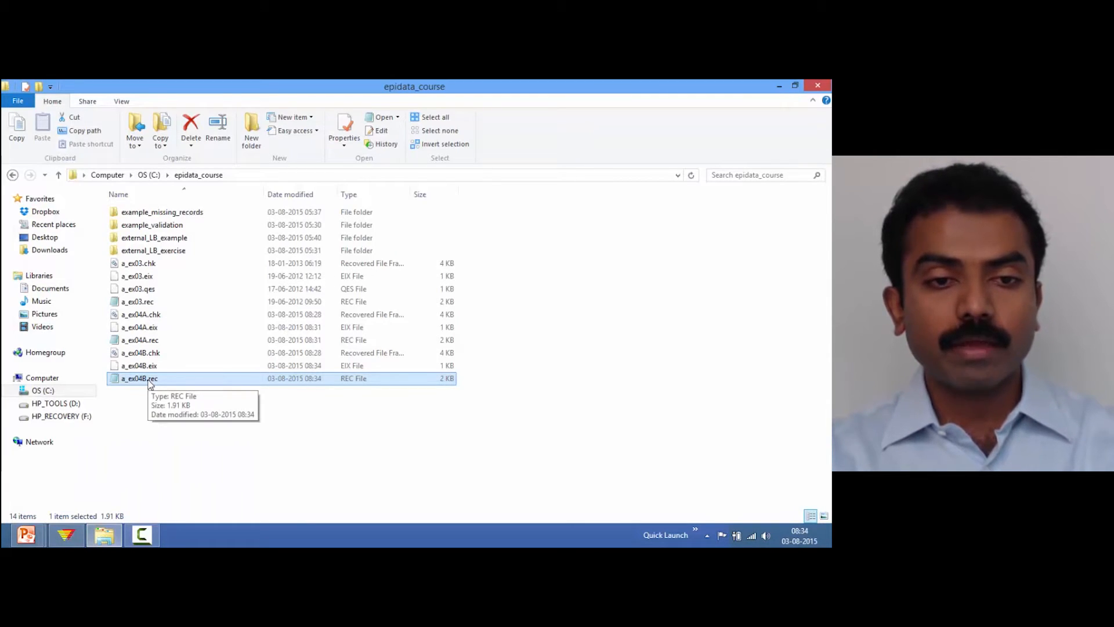
{"action": "left_click", "coordinate": [148, 341]}
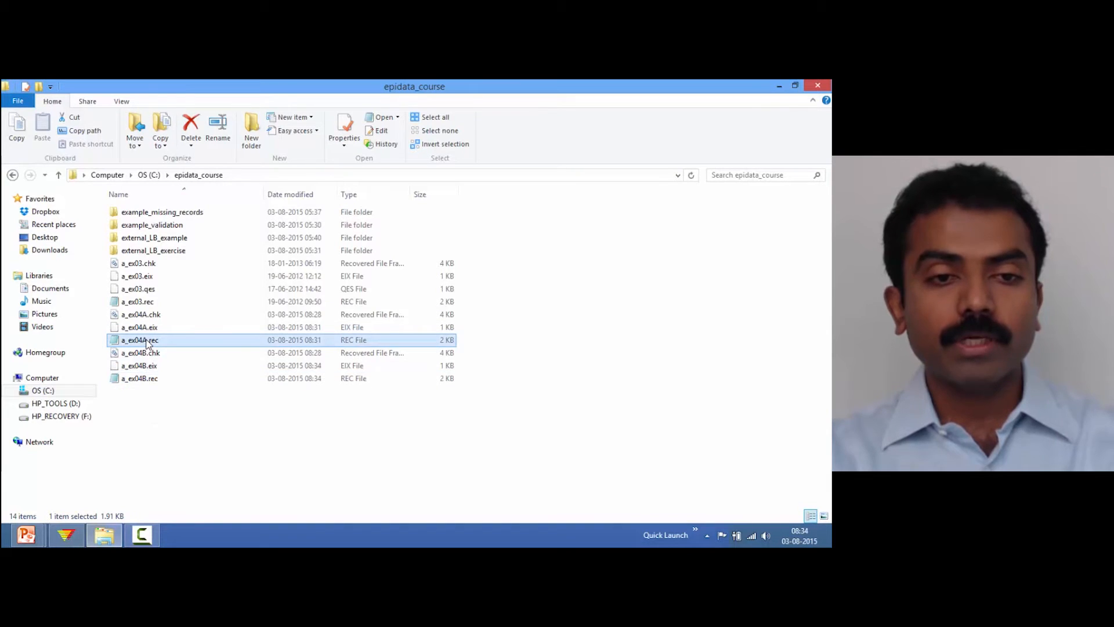
{"action": "left_click", "coordinate": [75, 539]}
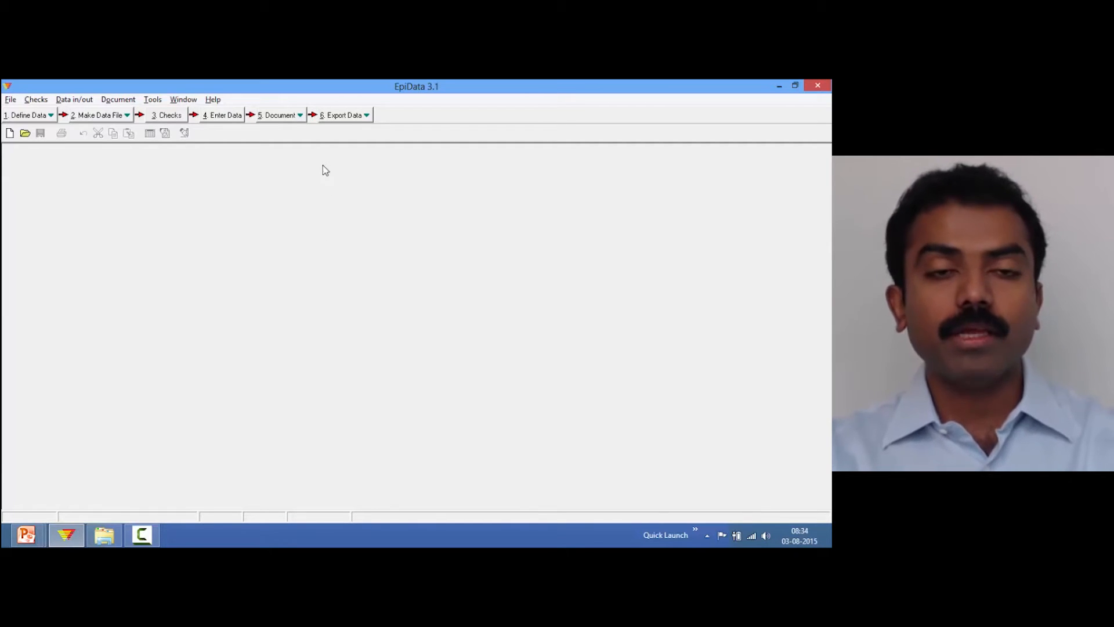
Open Validate Duplicate Files and choose a_ex04A.rec as the first data file
{"action": "left_click", "coordinate": [302, 117]}
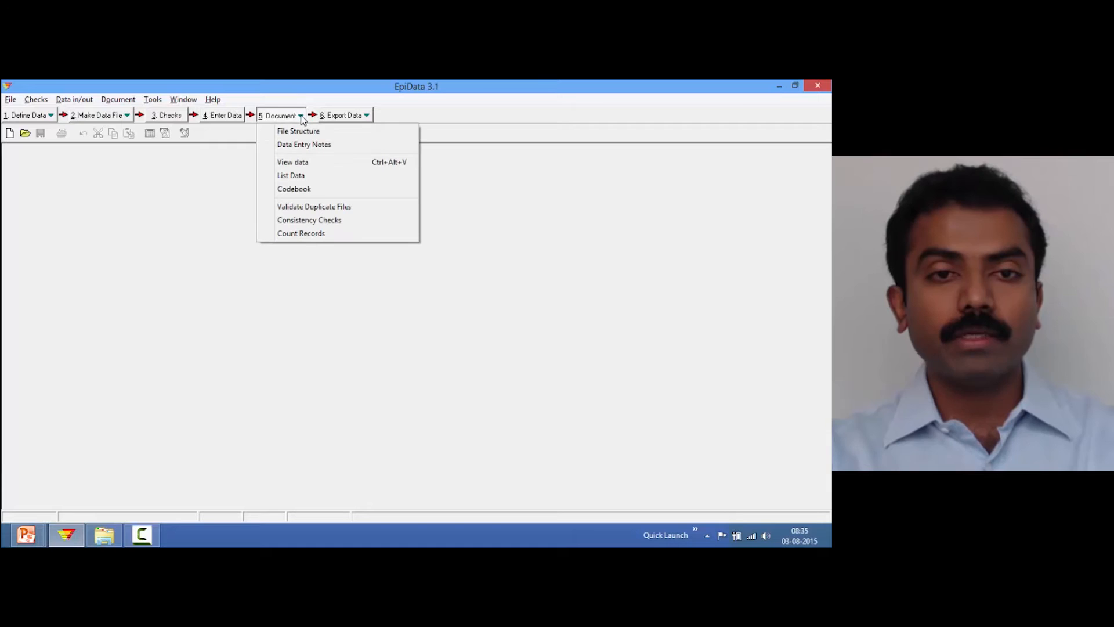
{"action": "left_click", "coordinate": [321, 208]}
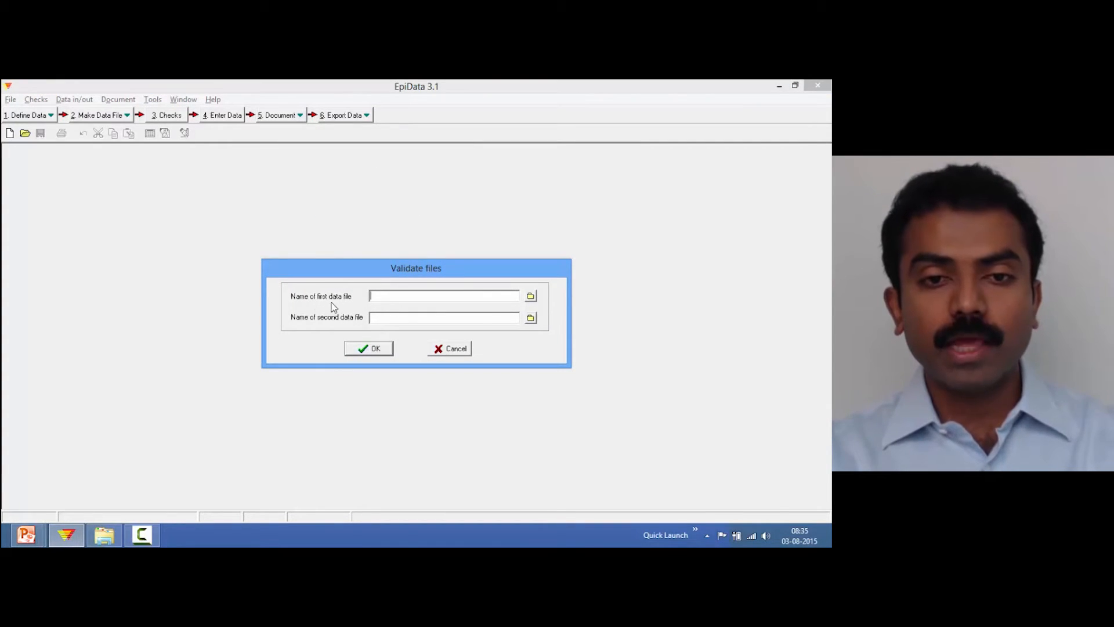
{"action": "left_click", "coordinate": [531, 296]}
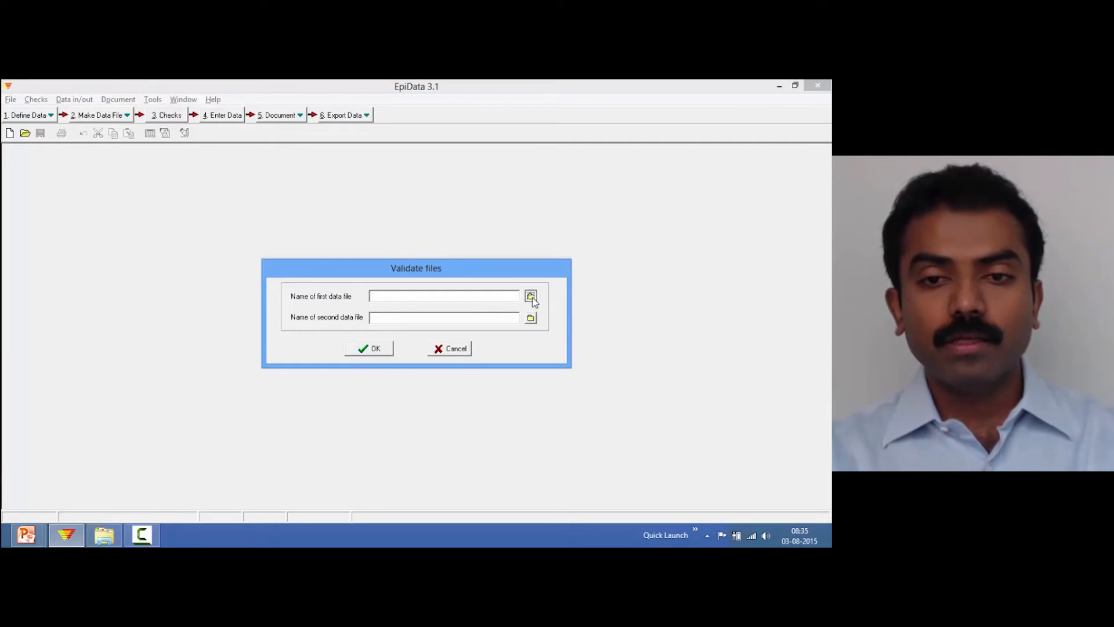
{"action": "scroll", "coordinate": [531, 273], "scroll_direction": "down", "scroll_amount": 1}
{"action": "double_click", "coordinate": [341, 273]}
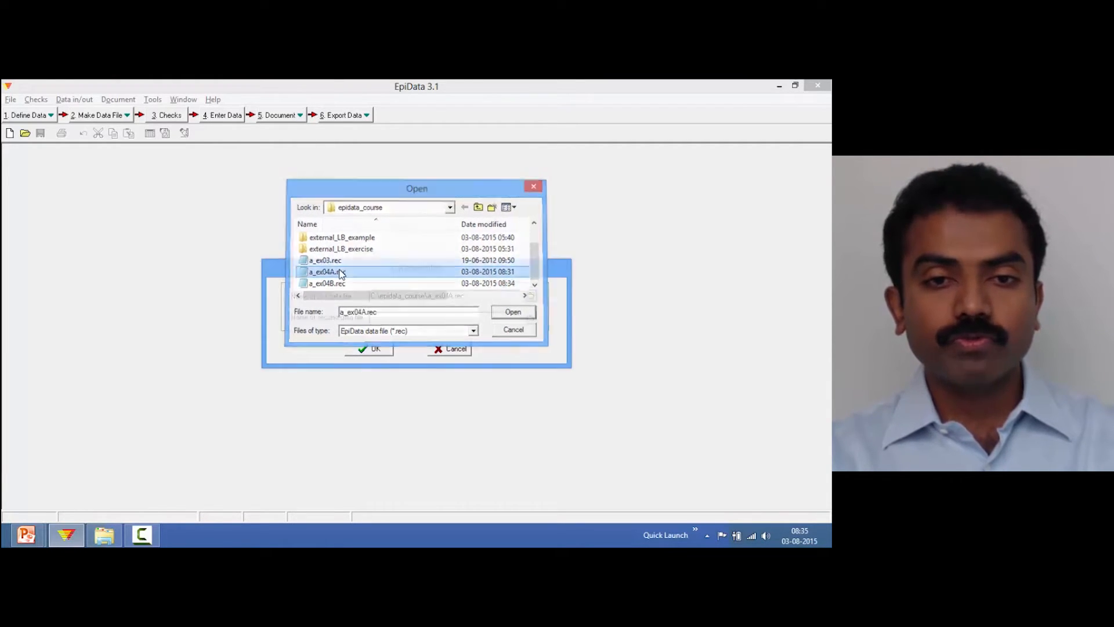
Choose a_ex04B.rec as the second data file and confirm the file pair
{"action": "left_click", "coordinate": [531, 319]}
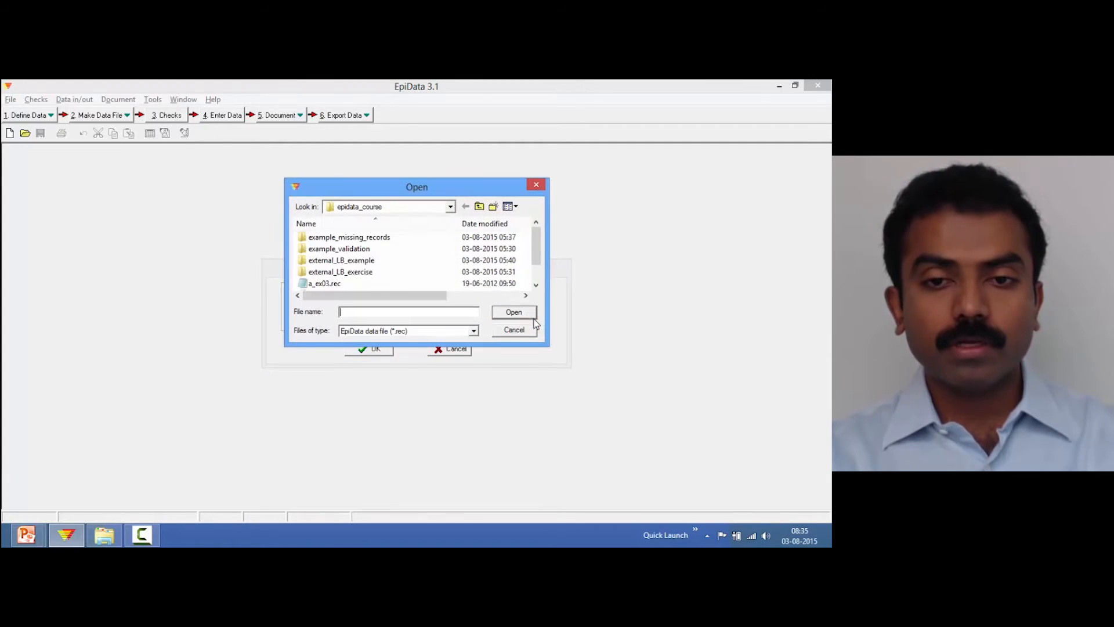
{"action": "scroll", "coordinate": [522, 287], "scroll_direction": "down", "scroll_amount": 1}
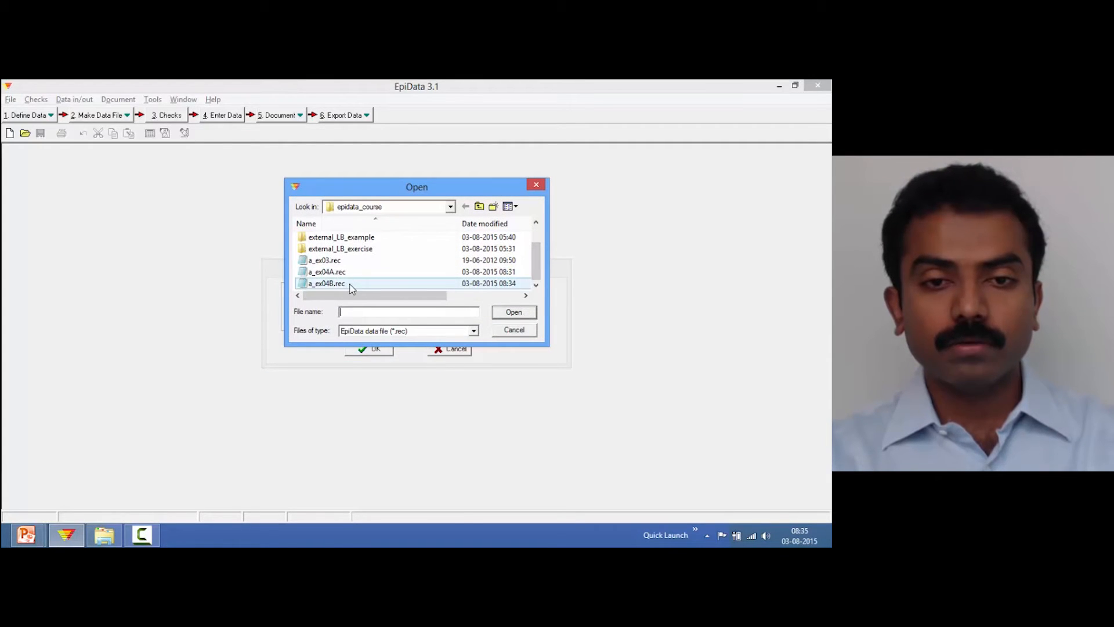
{"action": "double_click", "coordinate": [328, 283]}
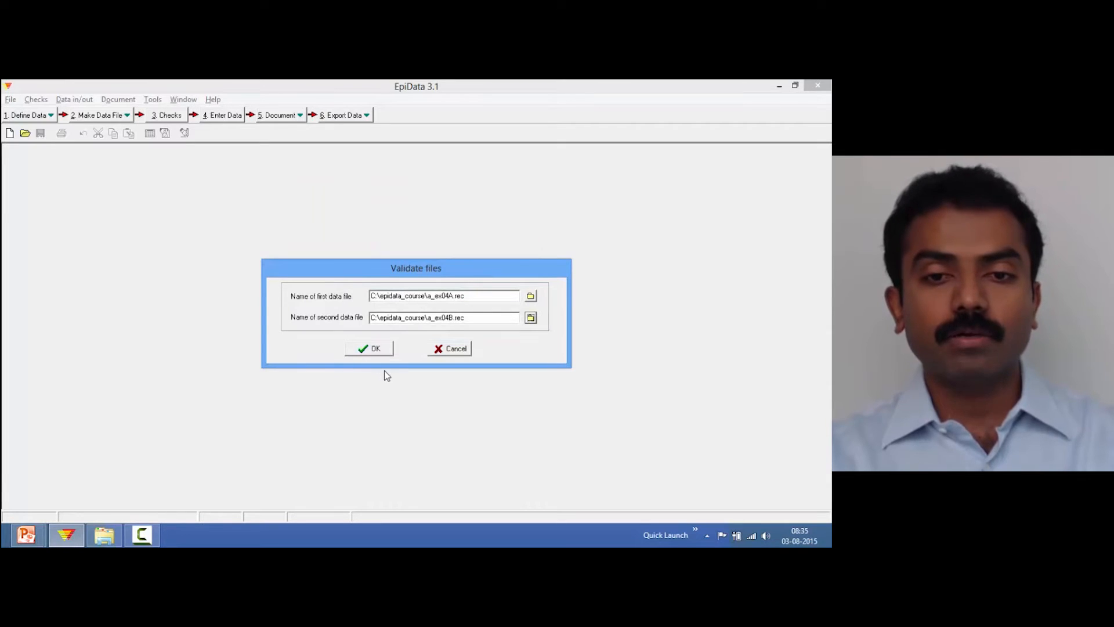
{"action": "left_click", "coordinate": [376, 348]}
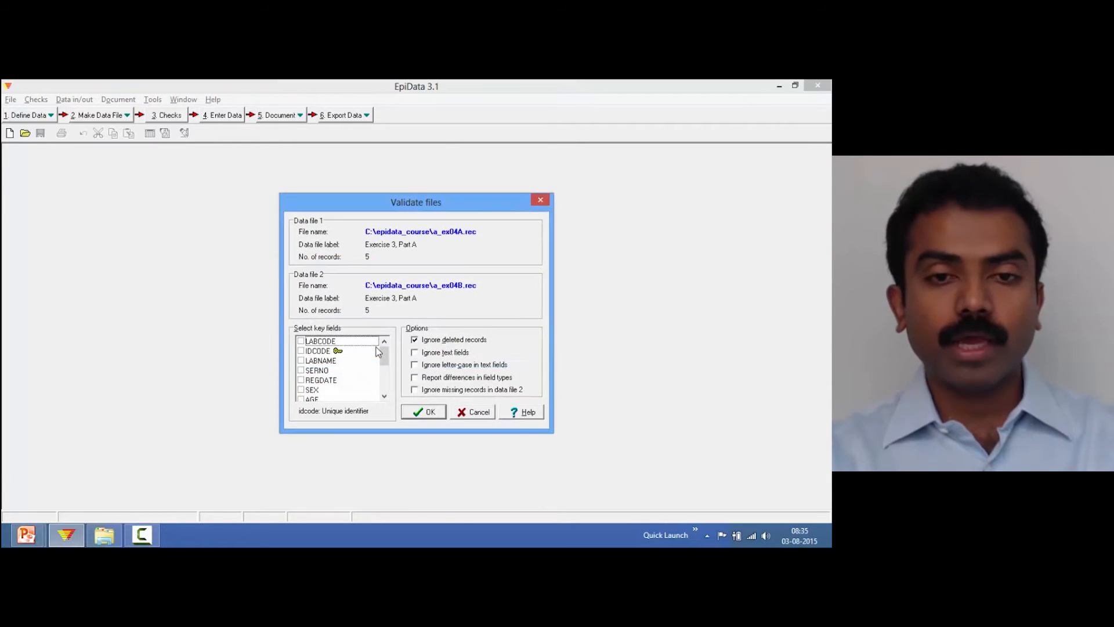
Select IDCODE as the key field and run the duplicate file validation
{"action": "left_click_drag", "start_coordinate": [401, 199], "coordinate": [401, 184]}
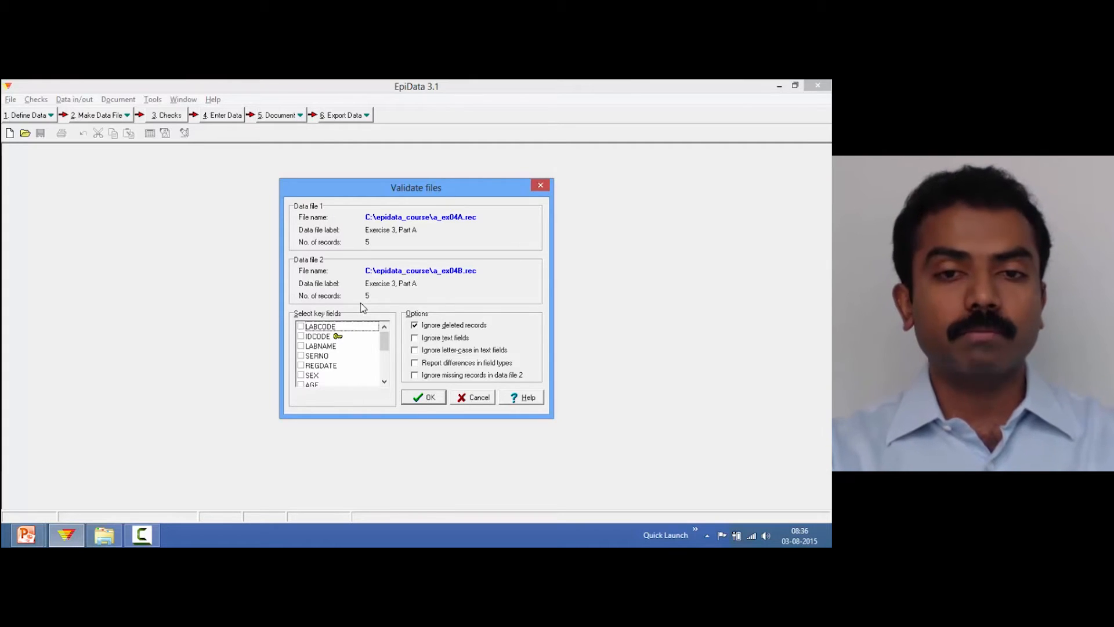
{"action": "left_click", "coordinate": [301, 336]}
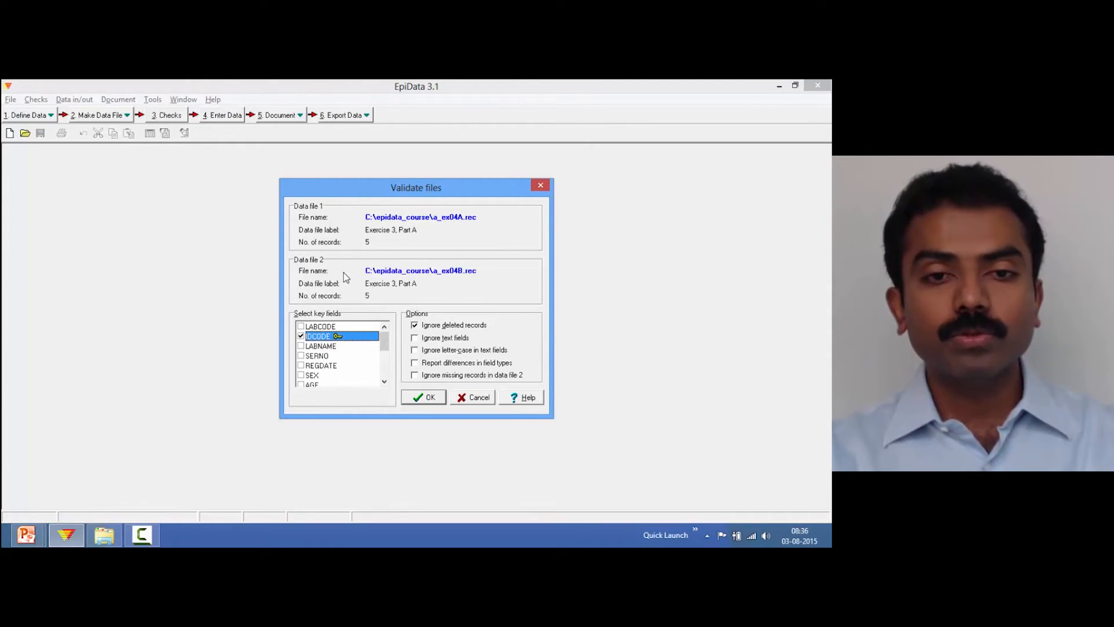
{"action": "left_click", "coordinate": [430, 400]}
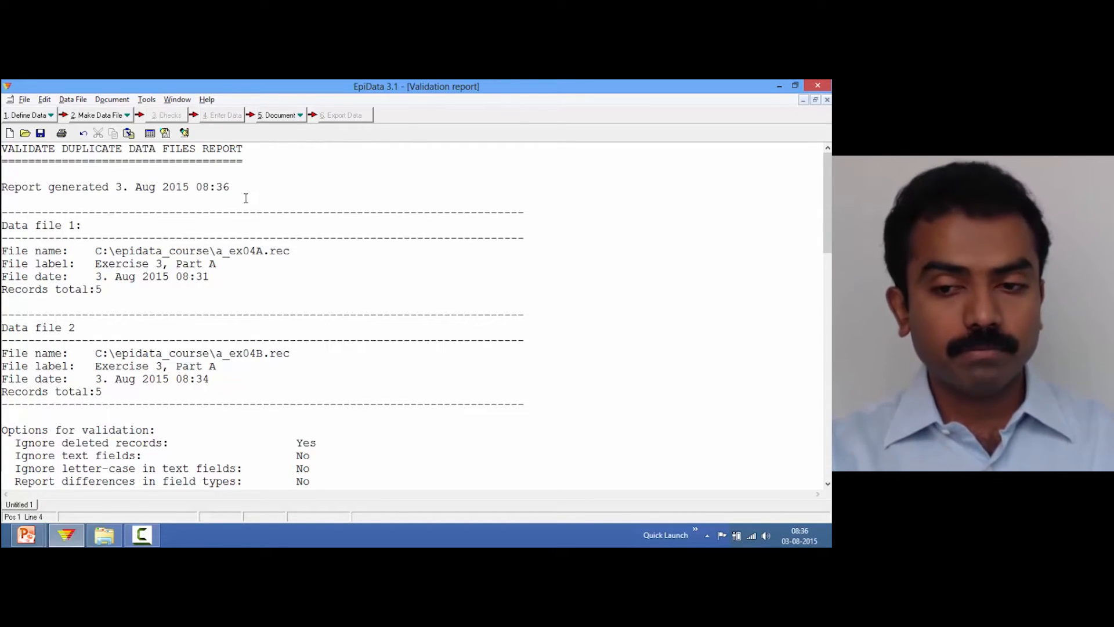
Scroll through the validation report's file details, validation options, fields used and index key
{"action": "key", "text": "Down"}
{"action": "key", "text": "Down"}
{"action": "key", "text": "Down"}
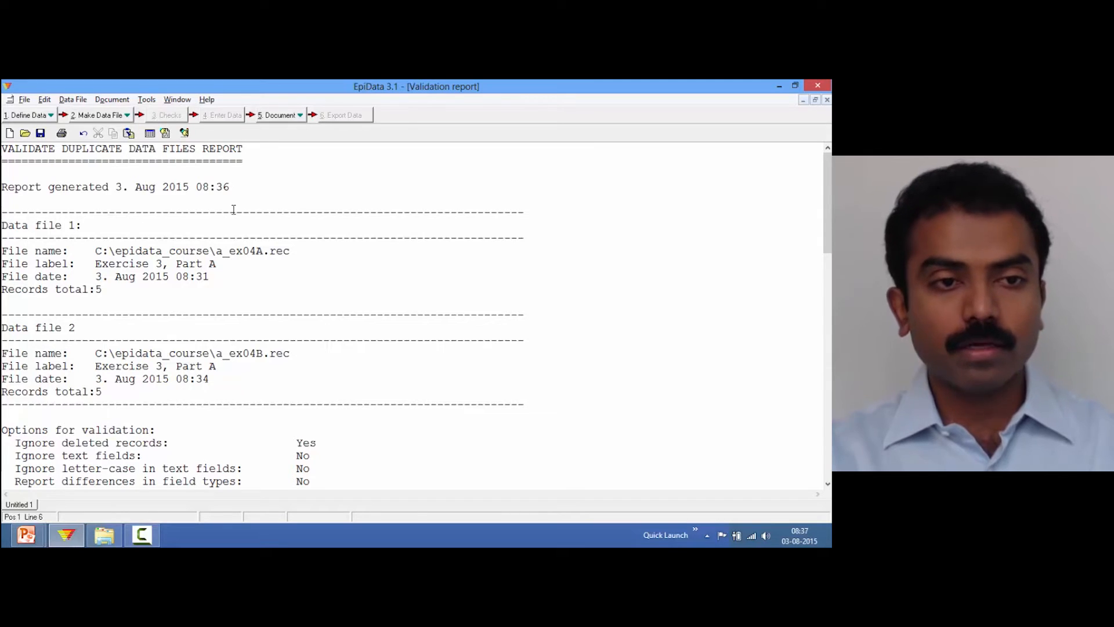
{"action": "key", "text": "Down"}
{"action": "key", "text": "Down"}
{"action": "key", "text": "Down"}
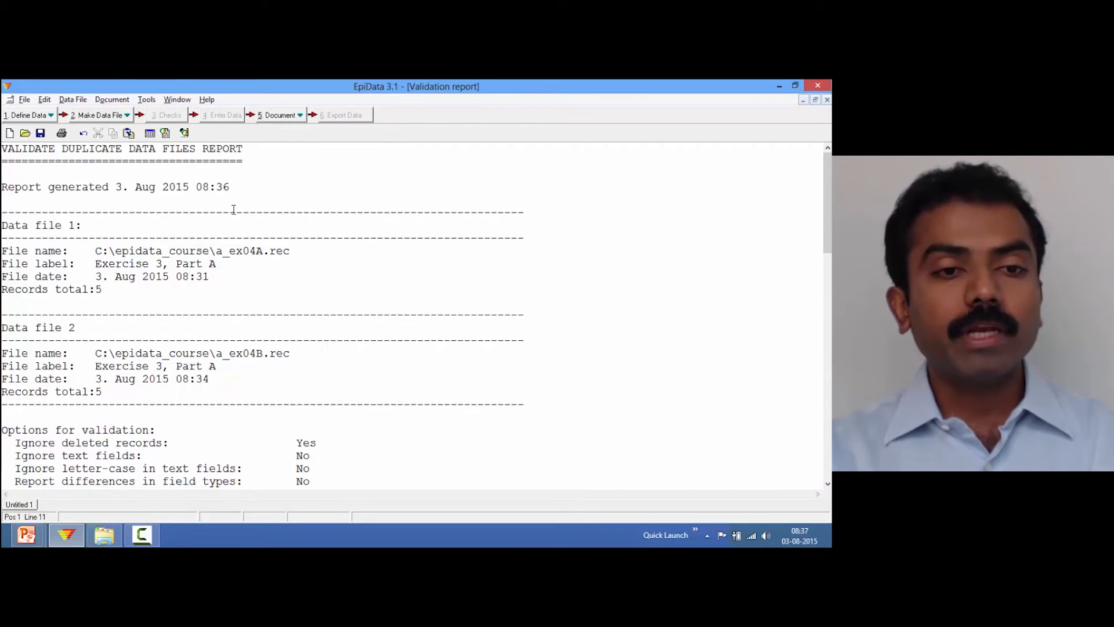
{"action": "key", "text": "Down"}
{"action": "key", "text": "Down"}
{"action": "key", "text": "Down"}
{"action": "key", "text": "Down"}
{"action": "key", "text": "Down"}
{"action": "key", "text": "Down"}
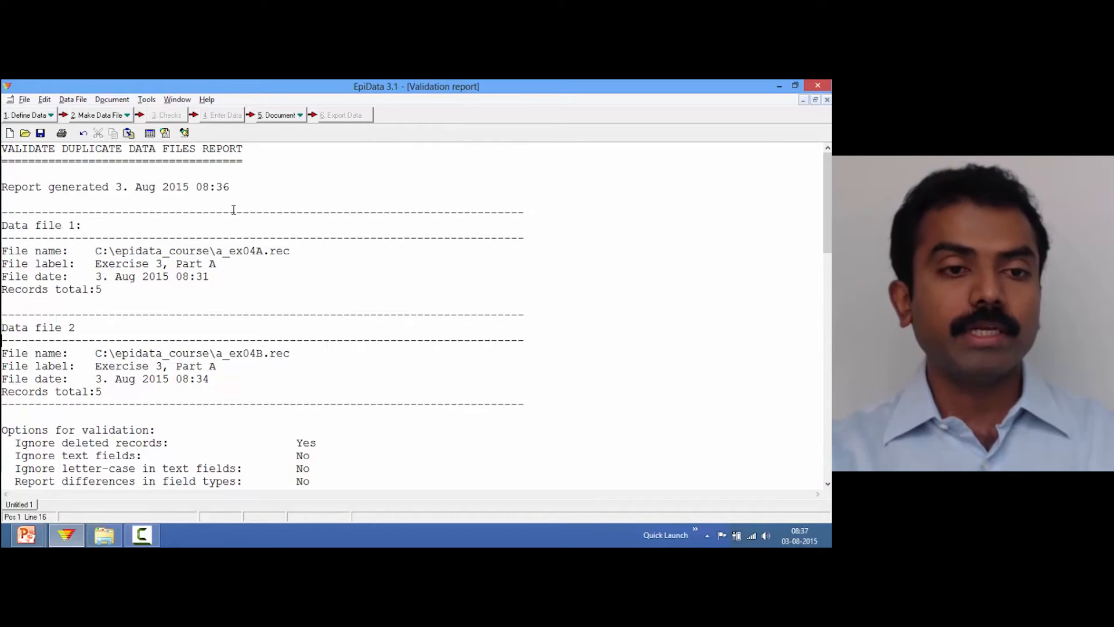
{"action": "key", "text": "Down"}
{"action": "key", "text": "Down"}
{"action": "key", "text": "Down"}
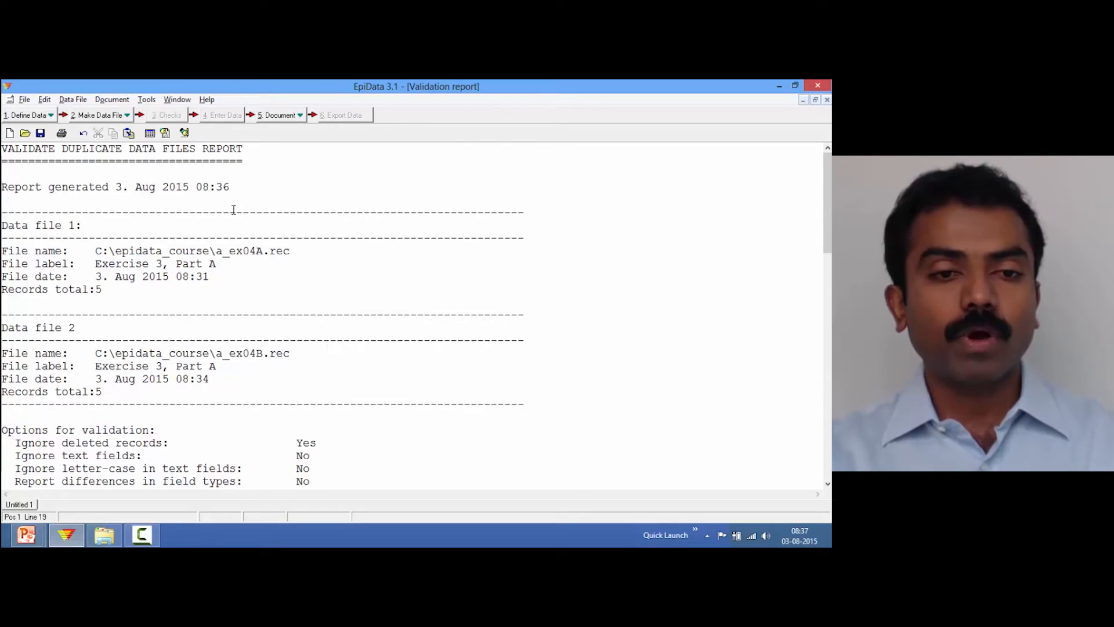
{"action": "key", "text": "Down"}
{"action": "key", "text": "Down"}
{"action": "key", "text": "Down"}
{"action": "key", "text": "Down"}
{"action": "key", "text": "Down"}
{"action": "key", "text": "Down"}
{"action": "key", "text": "Down"}
{"action": "key", "text": "Down"}
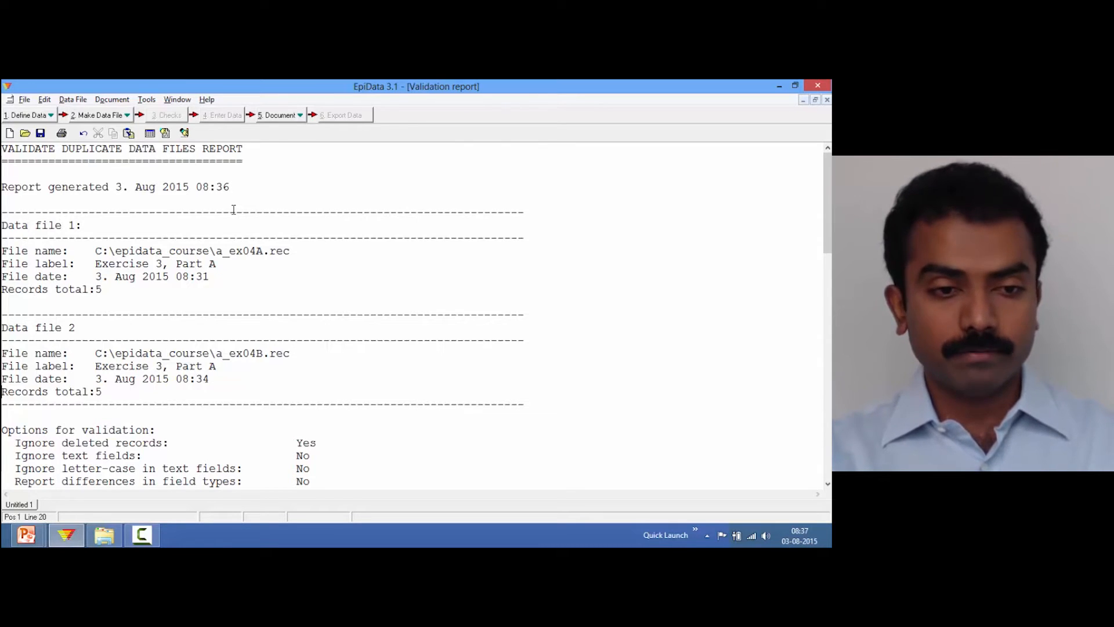
{"action": "key", "text": "Down"}
{"action": "key", "text": "Down"}
{"action": "key", "text": "Down"}
{"action": "key", "text": "Down"}
{"action": "key", "text": "Down"}
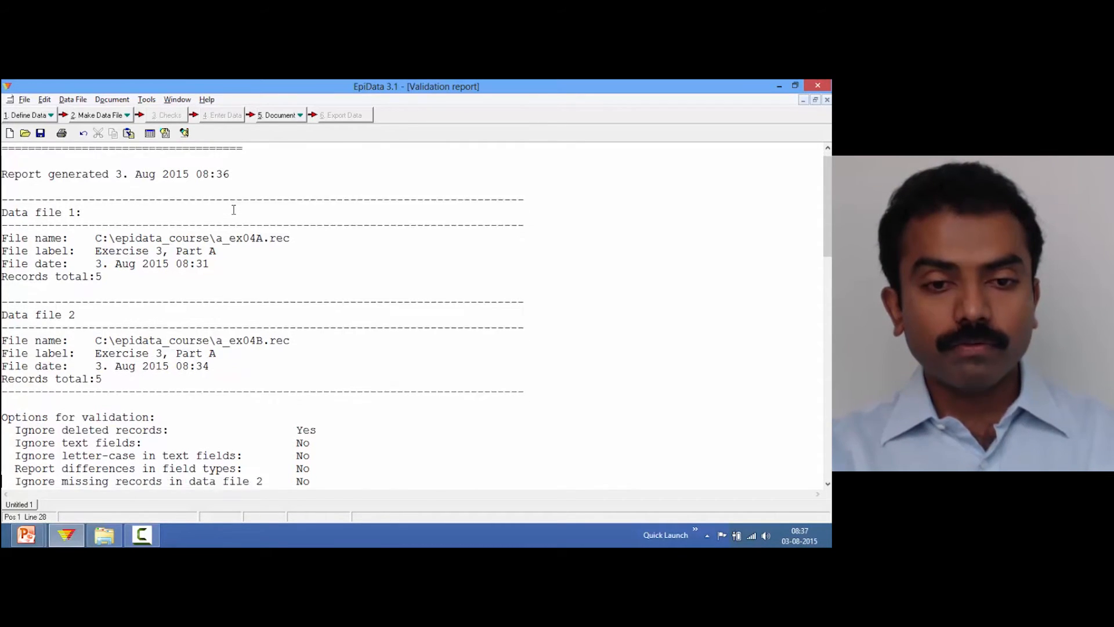
{"action": "key", "text": "Down"}
{"action": "key", "text": "Down"}
{"action": "key", "text": "Down"}
{"action": "key", "text": "Down"}
{"action": "key", "text": "Down"}
{"action": "key", "text": "Down"}
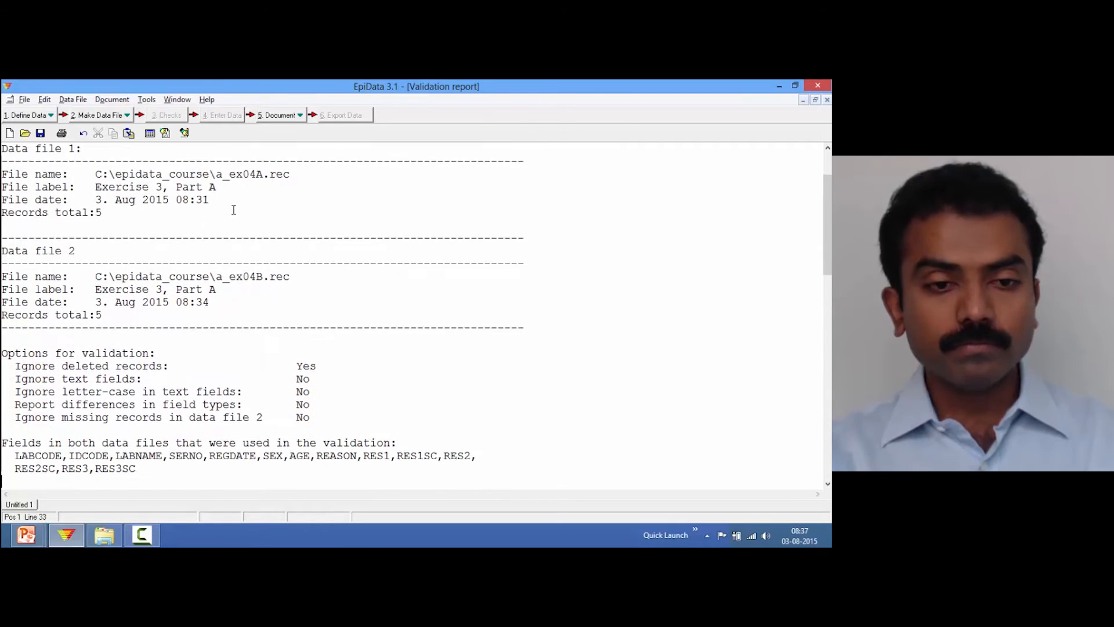
{"action": "key", "text": "Down"}
{"action": "key", "text": "Down"}
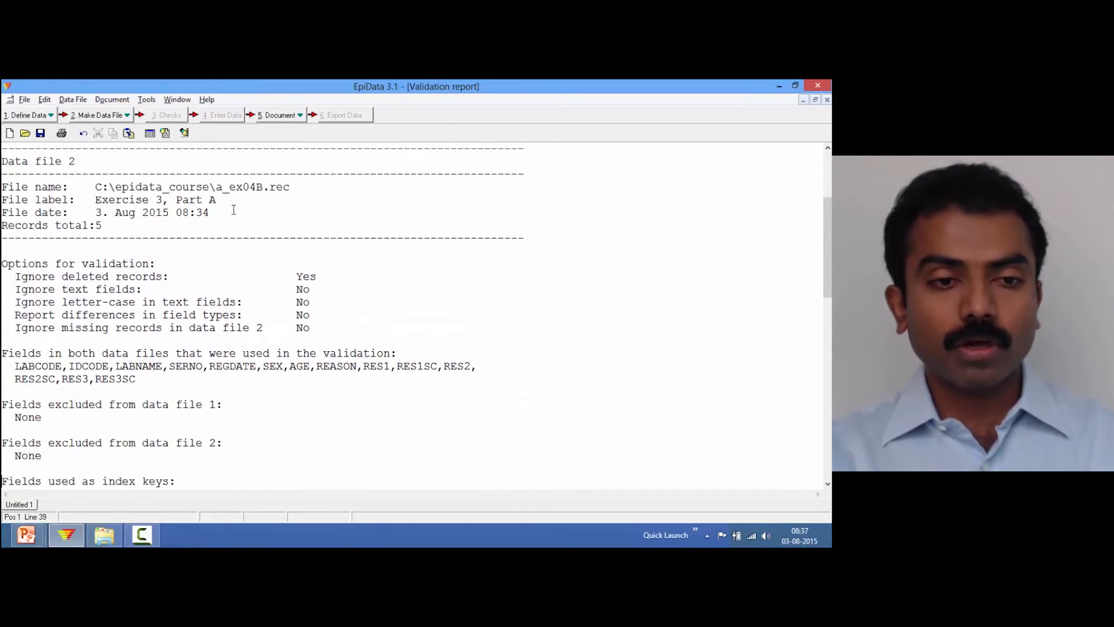
{"action": "key", "text": "Up"}
{"action": "key", "text": "Up"}
{"action": "key", "text": "Up"}
{"action": "key", "text": "Up"}
{"action": "key", "text": "Up"}
{"action": "key", "text": "Up"}
{"action": "key", "text": "Up"}
{"action": "key", "text": "Up"}
{"action": "key", "text": "Up"}
{"action": "key", "text": "Up"}
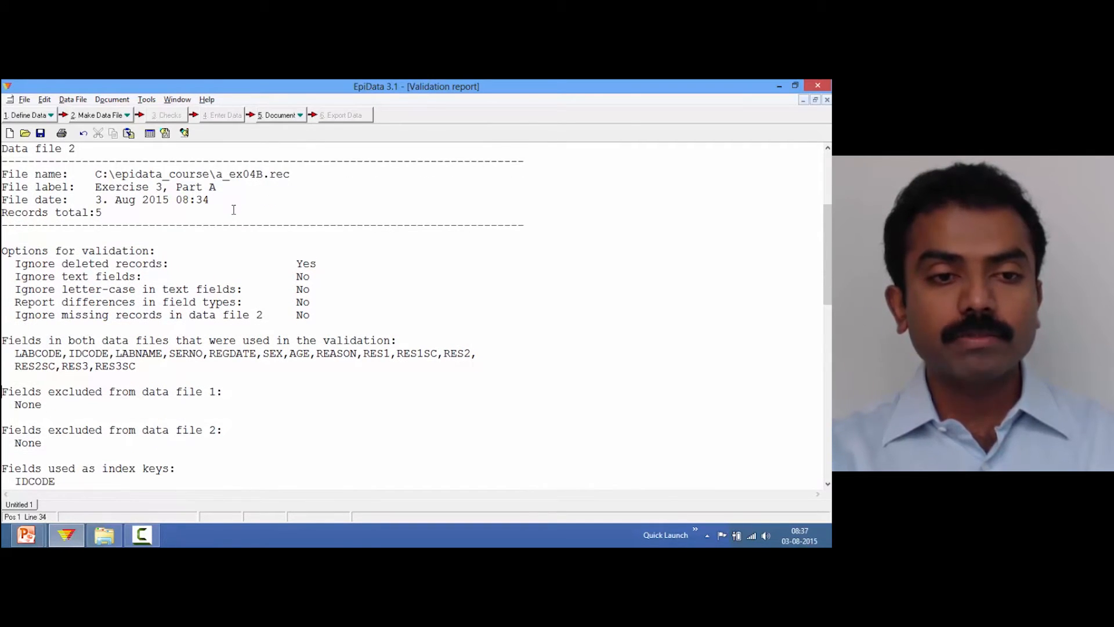
{"action": "key", "text": "Down"}
{"action": "key", "text": "Down"}
{"action": "key", "text": "Down"}
{"action": "key", "text": "Down"}
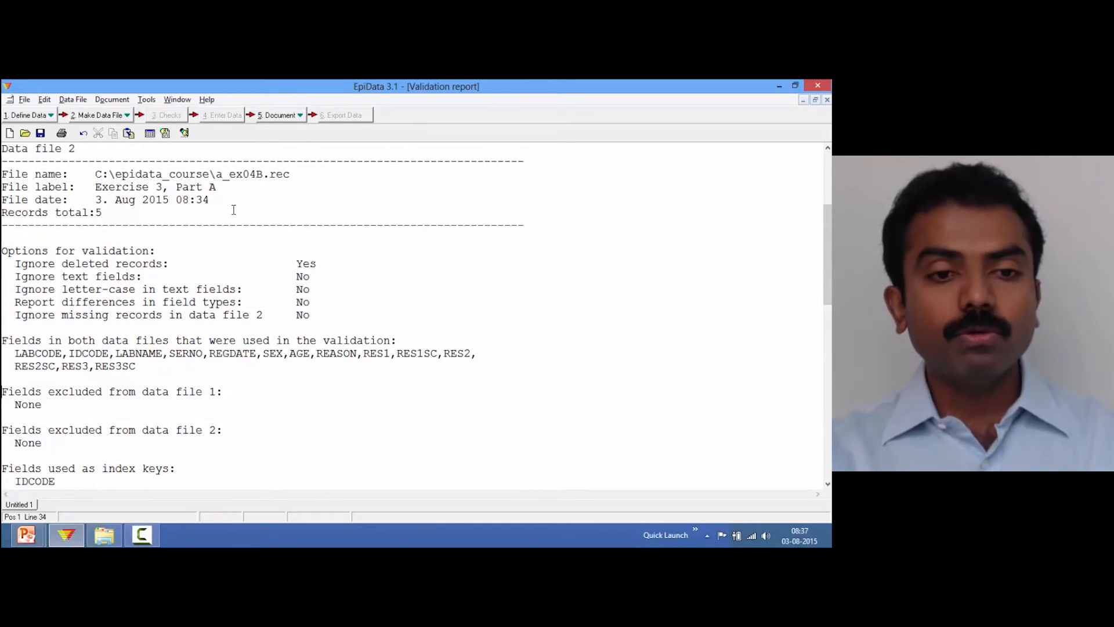
{"action": "key", "text": "Down"}
{"action": "key", "text": "Down"}
{"action": "key", "text": "Down"}
{"action": "key", "text": "Down"}
{"action": "key", "text": "Down"}
{"action": "key", "text": "Down"}
{"action": "key", "text": "Down"}
{"action": "key", "text": "Down"}
{"action": "key", "text": "Down"}
{"action": "key", "text": "Up"}
{"action": "key", "text": "Up"}
{"action": "key", "text": "Up"}
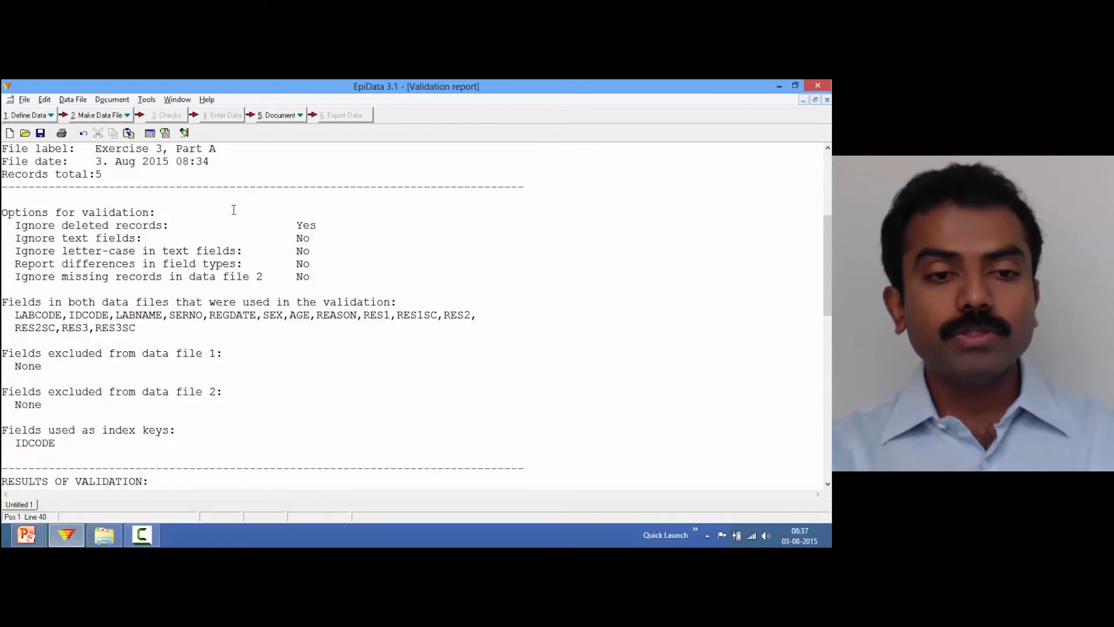
{"action": "key", "text": "Down"}
{"action": "key", "text": "Down"}
{"action": "key", "text": "Down"}
{"action": "key", "text": "Down"}
{"action": "key", "text": "Down"}
{"action": "key", "text": "Down"}
{"action": "key", "text": "Down"}
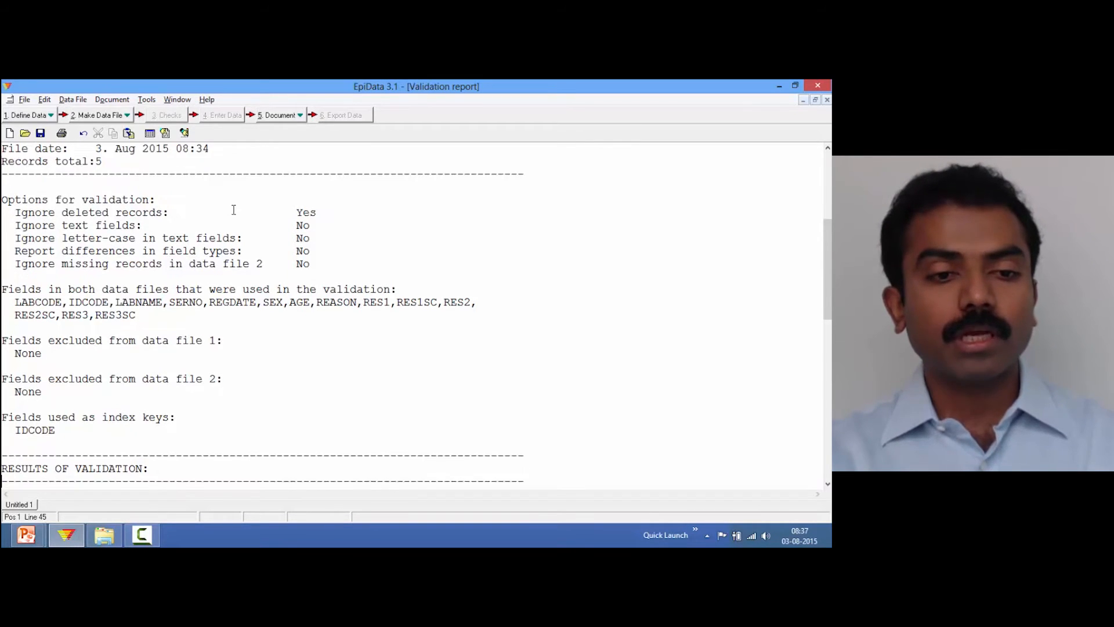
{"action": "key", "text": "Down"}
{"action": "key", "text": "Down"}
{"action": "key", "text": "Up"}
{"action": "key", "text": "Up"}
{"action": "key", "text": "Up"}
{"action": "key", "text": "Up"}
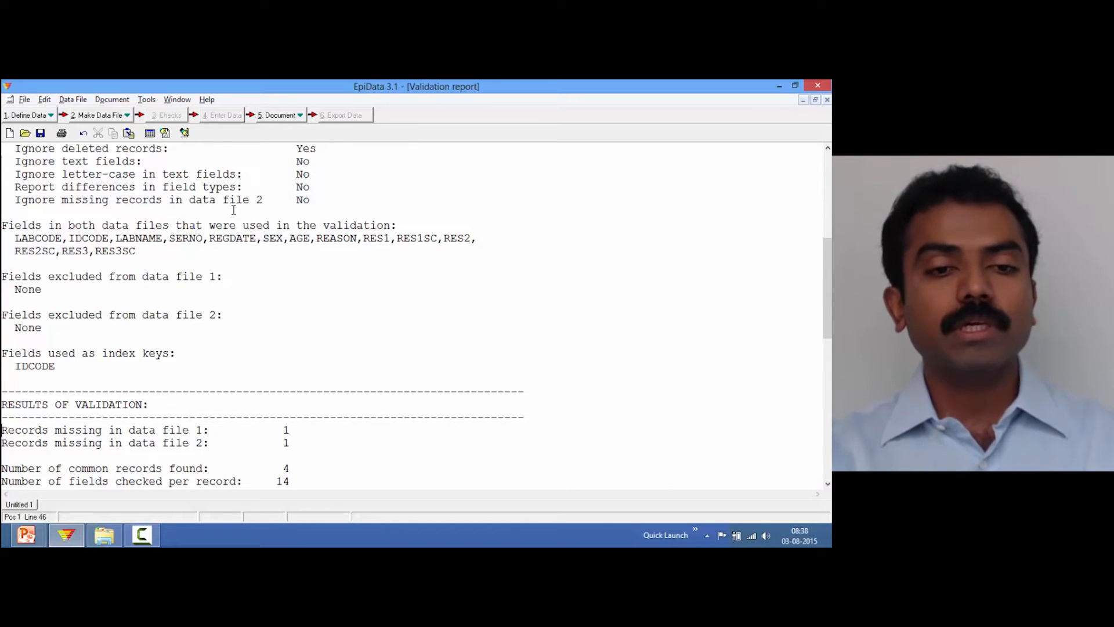
Examine the results of validation summary section of the report
{"action": "key", "text": "Down"}
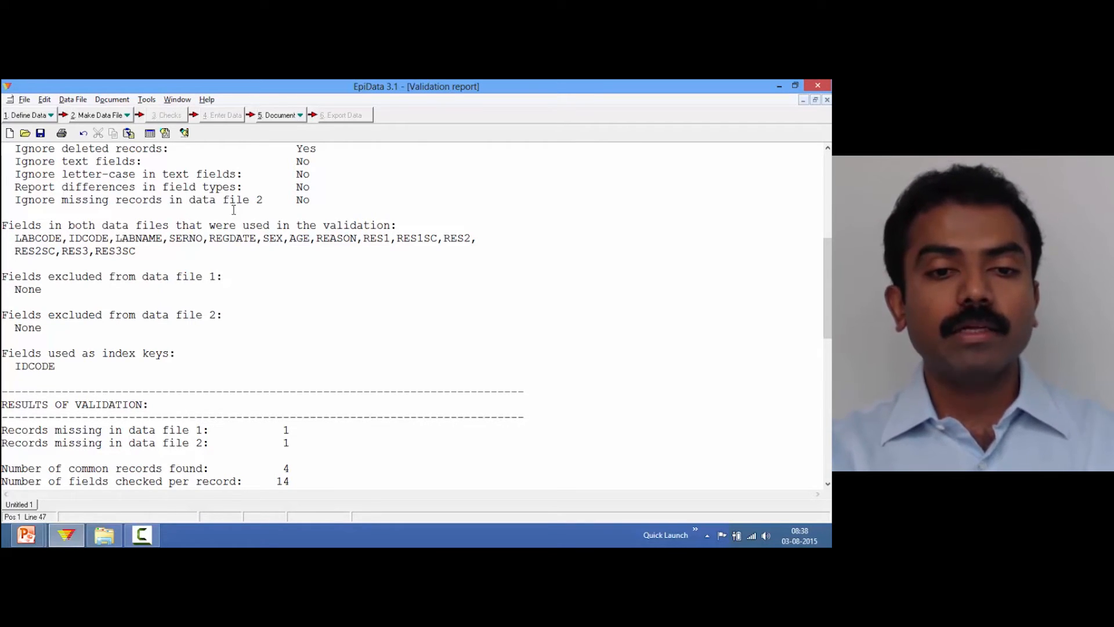
{"action": "key", "text": "Down"}
{"action": "key", "text": "Down"}
{"action": "key", "text": "Down"}
{"action": "key", "text": "Down"}
{"action": "key", "text": "Down"}
{"action": "key", "text": "Down"}
{"action": "key", "text": "Down"}
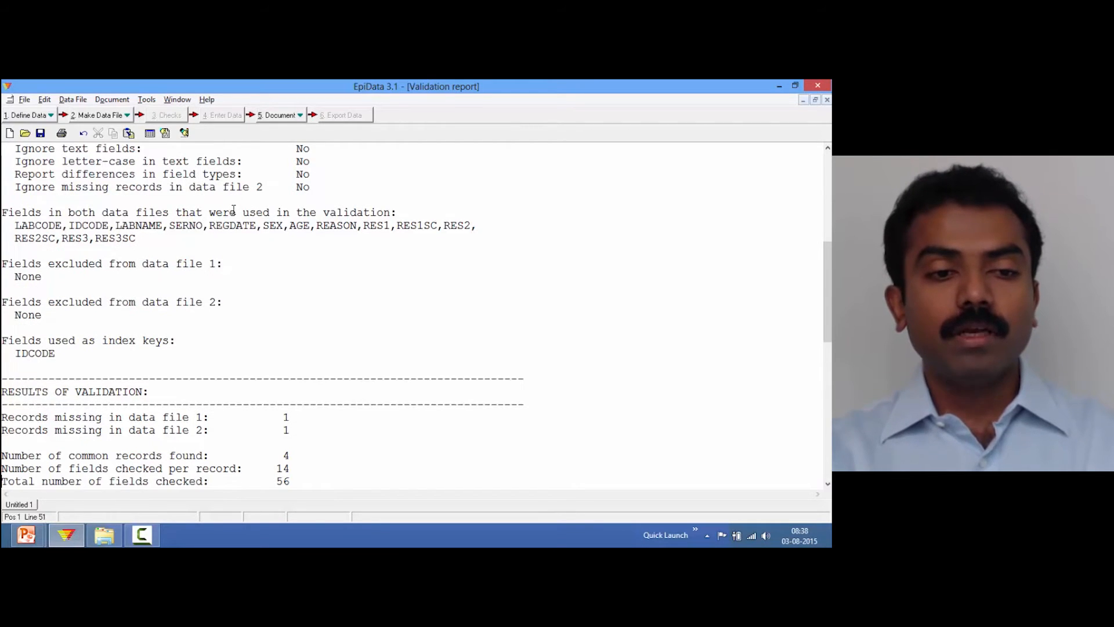
{"action": "key", "text": "Down"}
{"action": "key", "text": "Down"}
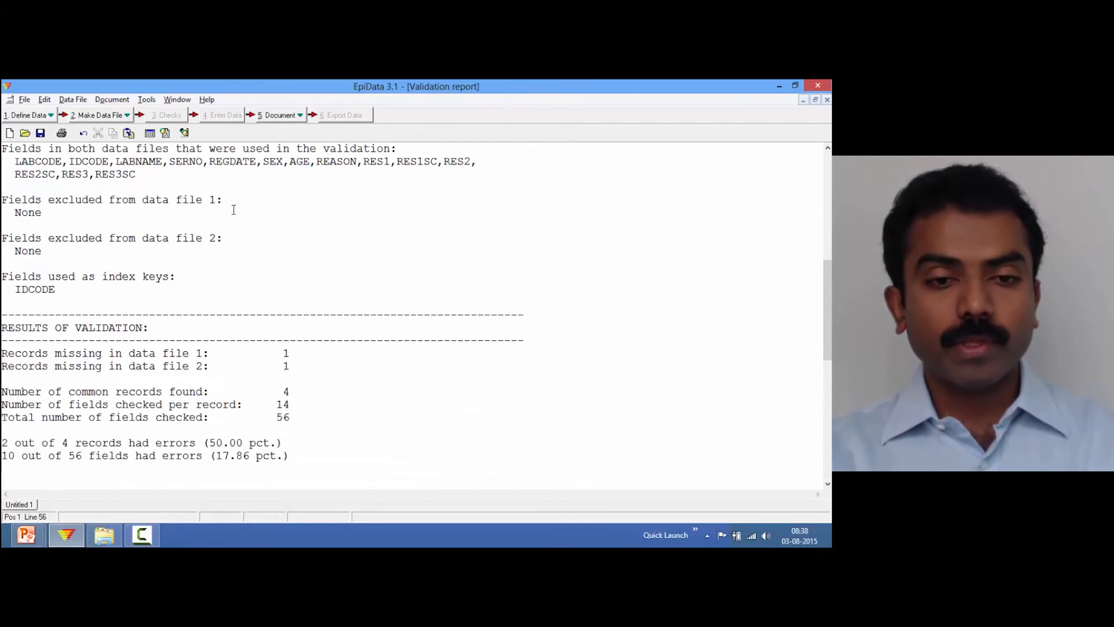
{"action": "key", "text": "Up"}
{"action": "key", "text": "Up"}
{"action": "key", "text": "Up"}
{"action": "key", "text": "Up"}
{"action": "key", "text": "Up"}
{"action": "key", "text": "Up"}
{"action": "key", "text": "Up"}
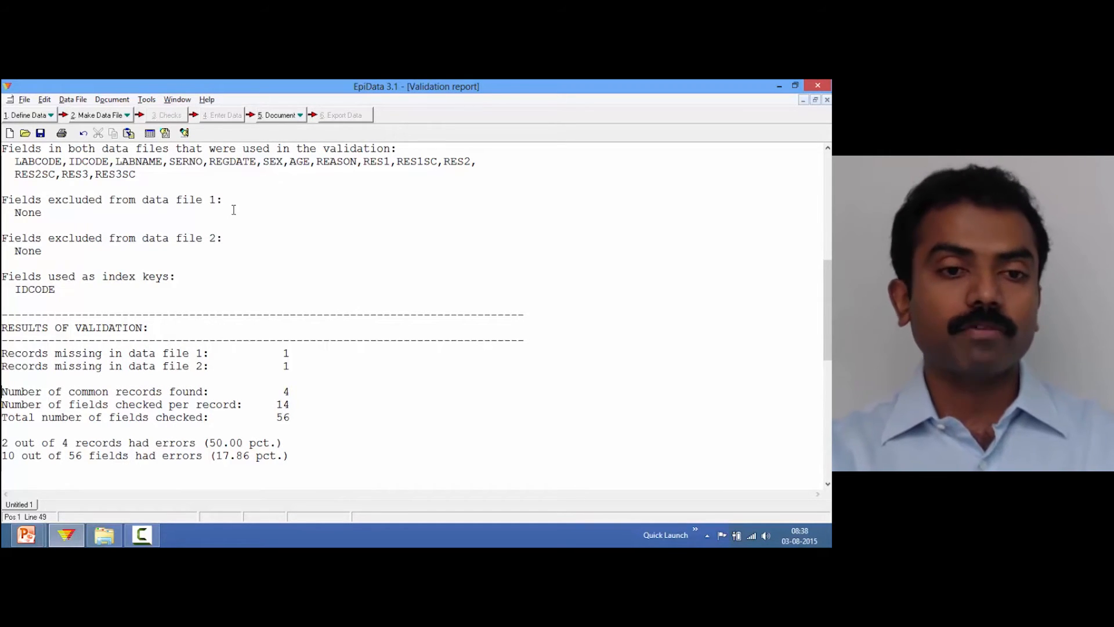
{"action": "key", "text": "Down"}
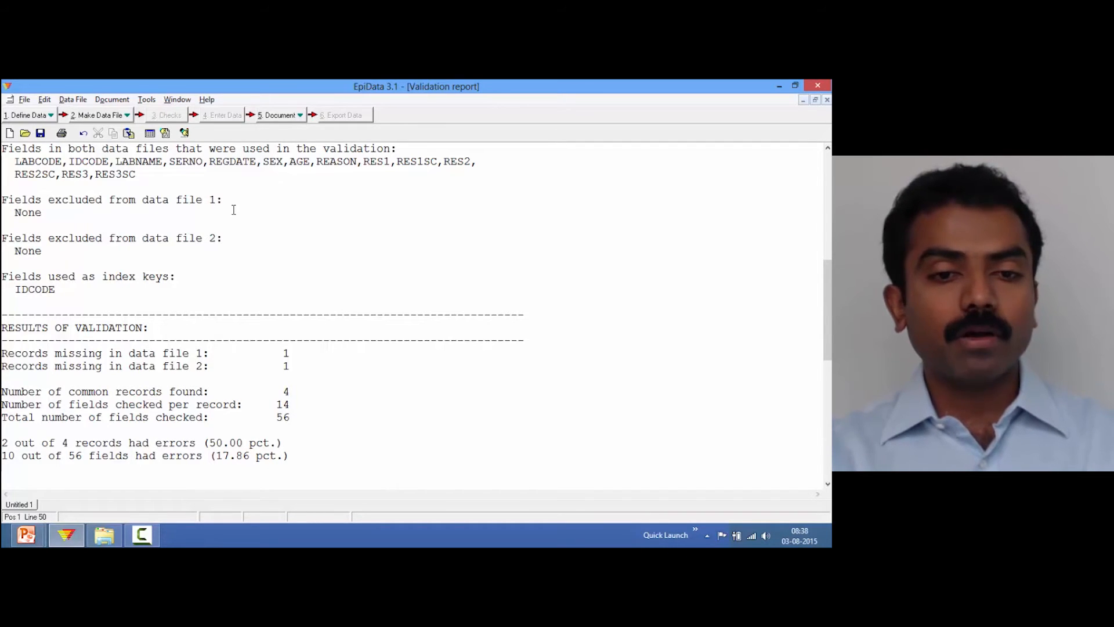
{"action": "key", "text": "Down"}
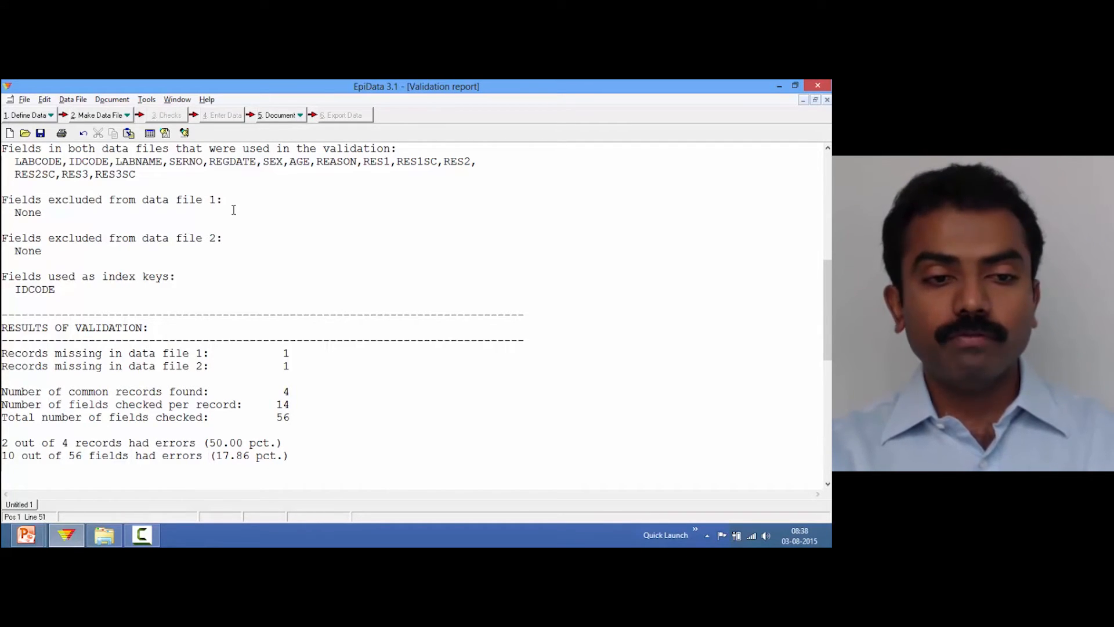
{"action": "key", "text": "Down"}
{"action": "key", "text": "Down"}
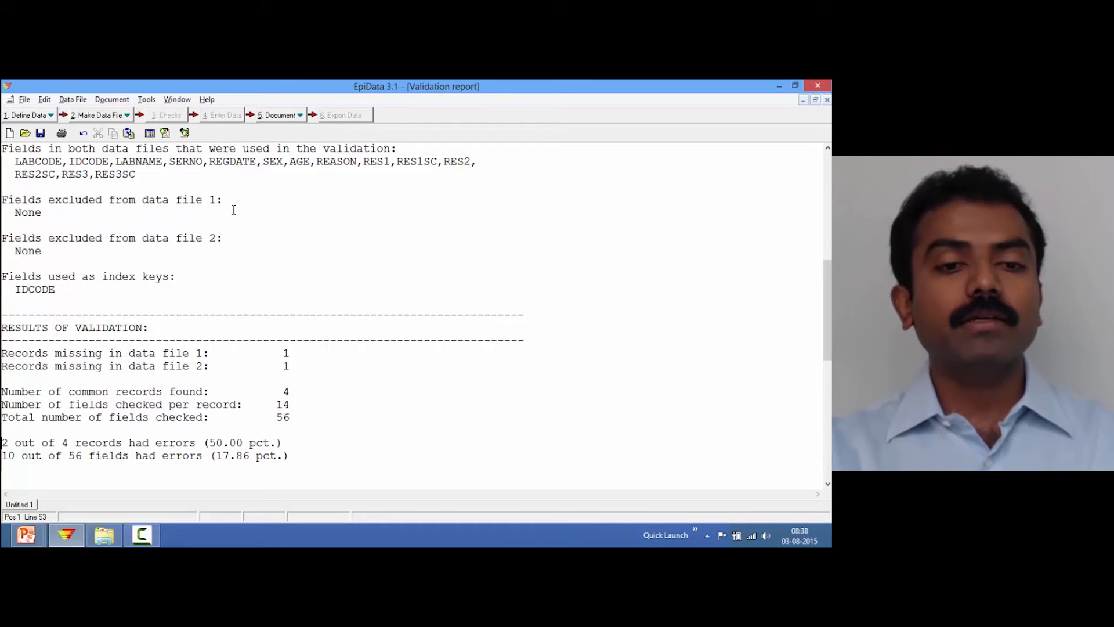
{"action": "key", "text": "Down"}
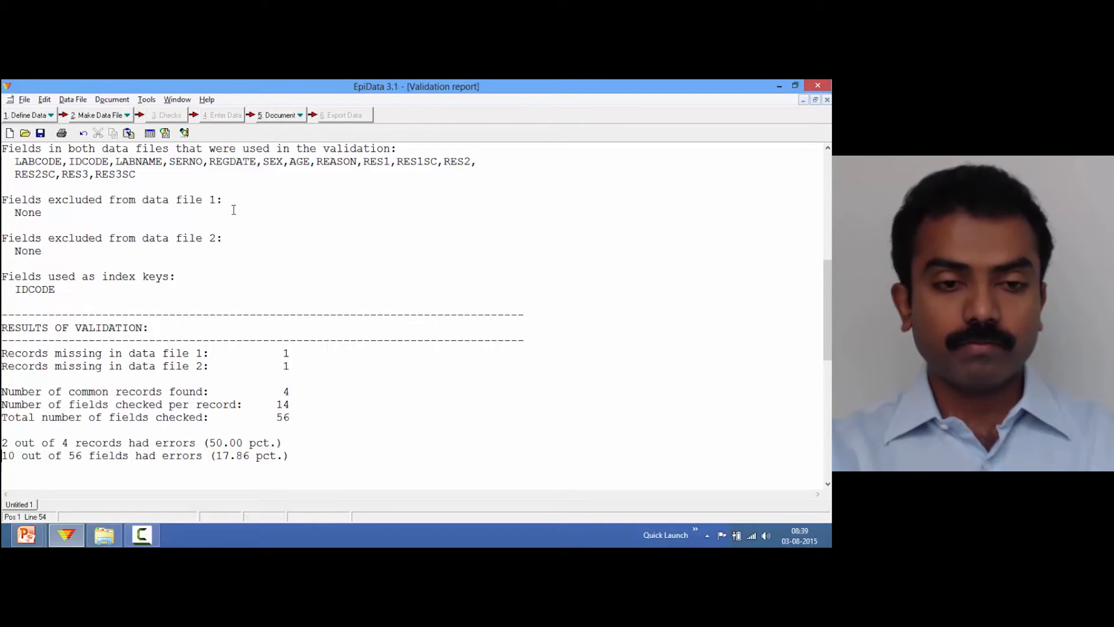
{"action": "key", "text": "Down"}
{"action": "key", "text": "Down"}
{"action": "key", "text": "Down"}
{"action": "key", "text": "Down"}
{"action": "key", "text": "Down"}
{"action": "key", "text": "Down"}
{"action": "key", "text": "Down"}
{"action": "key", "text": "Down"}
{"action": "key", "text": "Down"}
{"action": "key", "text": "Down"}
{"action": "key", "text": "Down"}
{"action": "key", "text": "Down"}
{"action": "key", "text": "Down"}
{"action": "key", "text": "Down"}
{"action": "key", "text": "Down"}
{"action": "key", "text": "Down"}
{"action": "key", "text": "Down"}
{"action": "key", "text": "Down"}
{"action": "key", "text": "Down"}
{"action": "key", "text": "Down"}
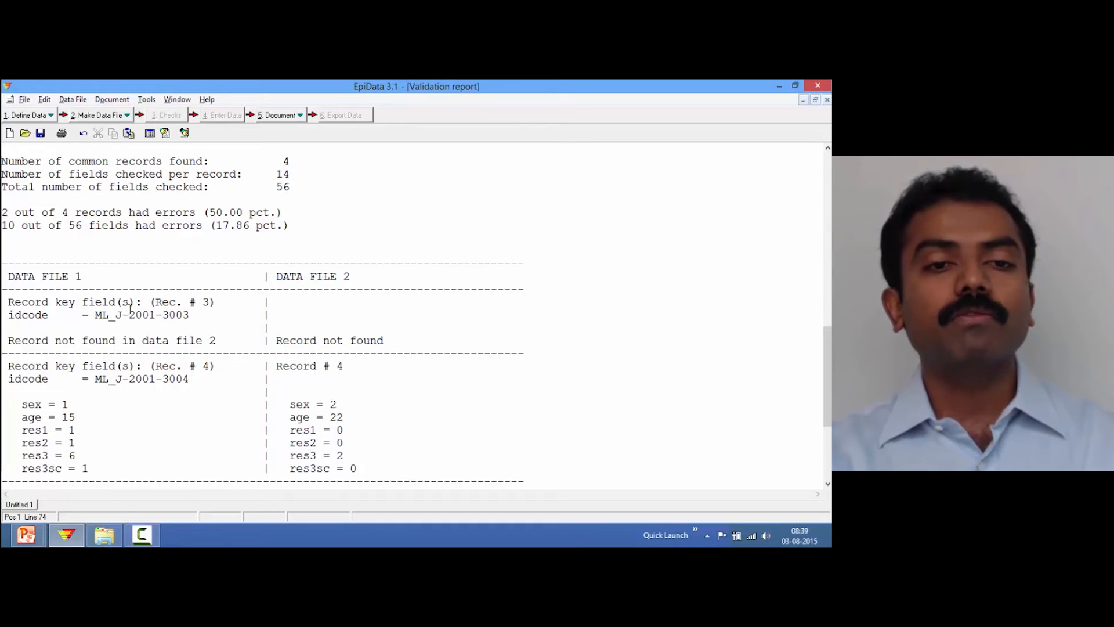
Examine the record-by-record differences listed for data file 1 and data file 2
{"action": "left_click", "coordinate": [188, 323]}
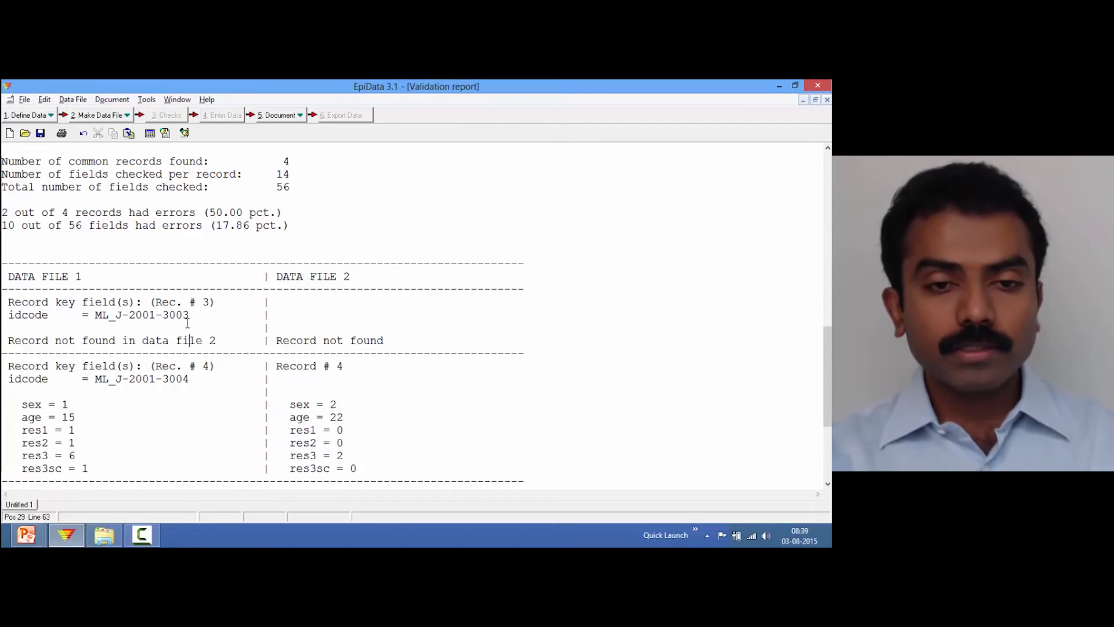
{"action": "key", "text": "Down"}
{"action": "key", "text": "Down"}
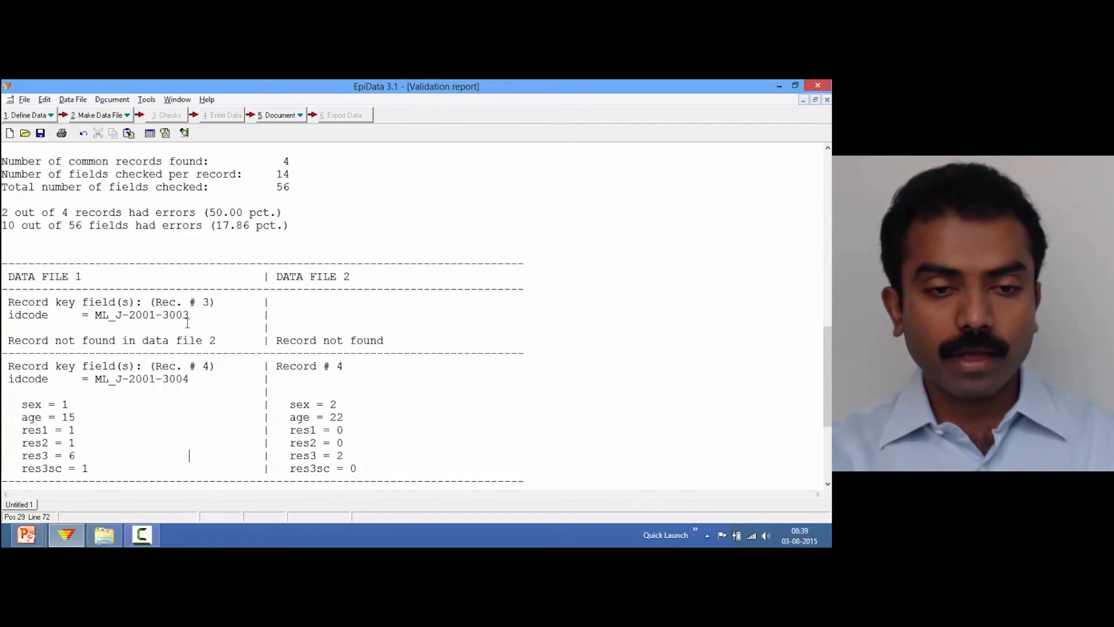
{"action": "key", "text": "Down"}
{"action": "key", "text": "Down"}
{"action": "key", "text": "Down"}
{"action": "key", "text": "Down"}
{"action": "key", "text": "Down"}
{"action": "key", "text": "Down"}
{"action": "key", "text": "Down"}
{"action": "key", "text": "Down"}
{"action": "key", "text": "Down"}
{"action": "key", "text": "Down"}
{"action": "key", "text": "Down"}
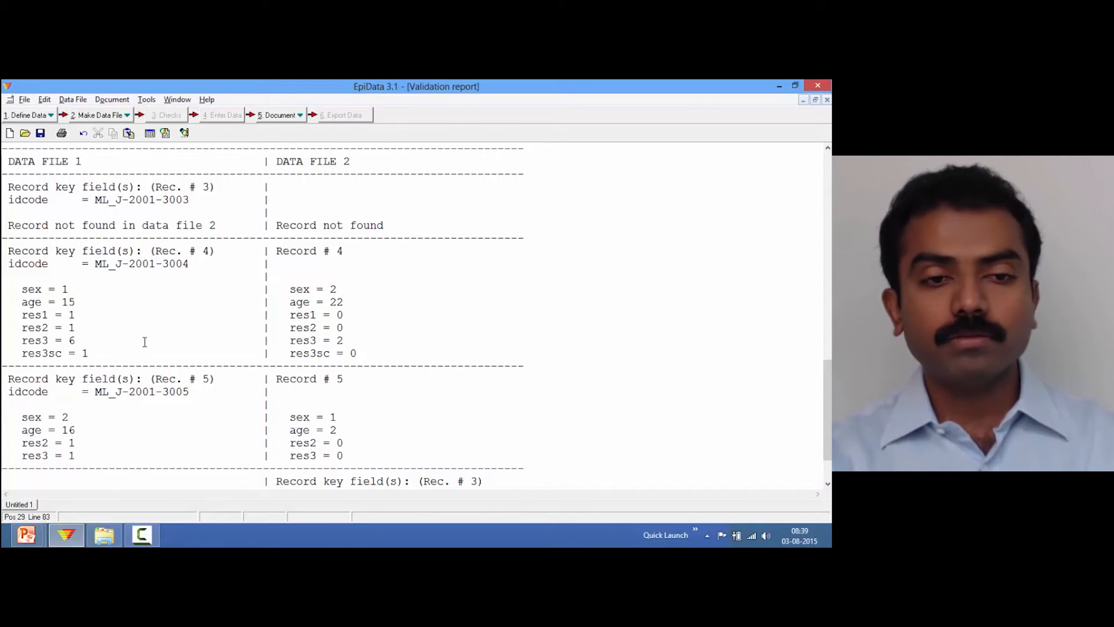
{"action": "key", "text": "Down"}
{"action": "key", "text": "Down"}
{"action": "key", "text": "Down"}
{"action": "key", "text": "Down"}
{"action": "key", "text": "Down"}
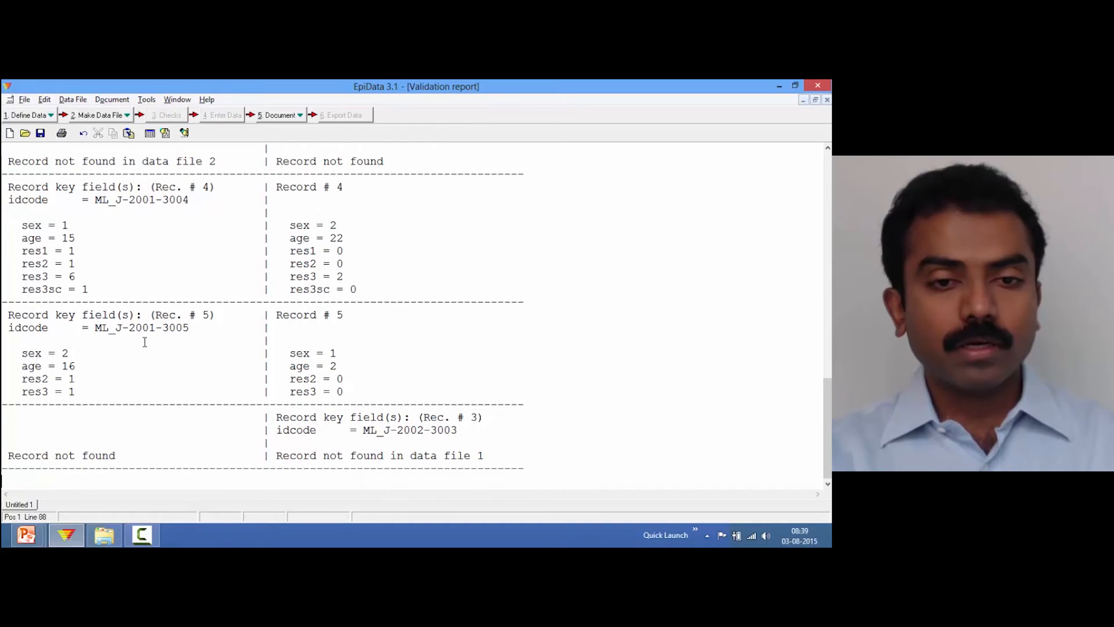
{"action": "left_click", "coordinate": [458, 430]}
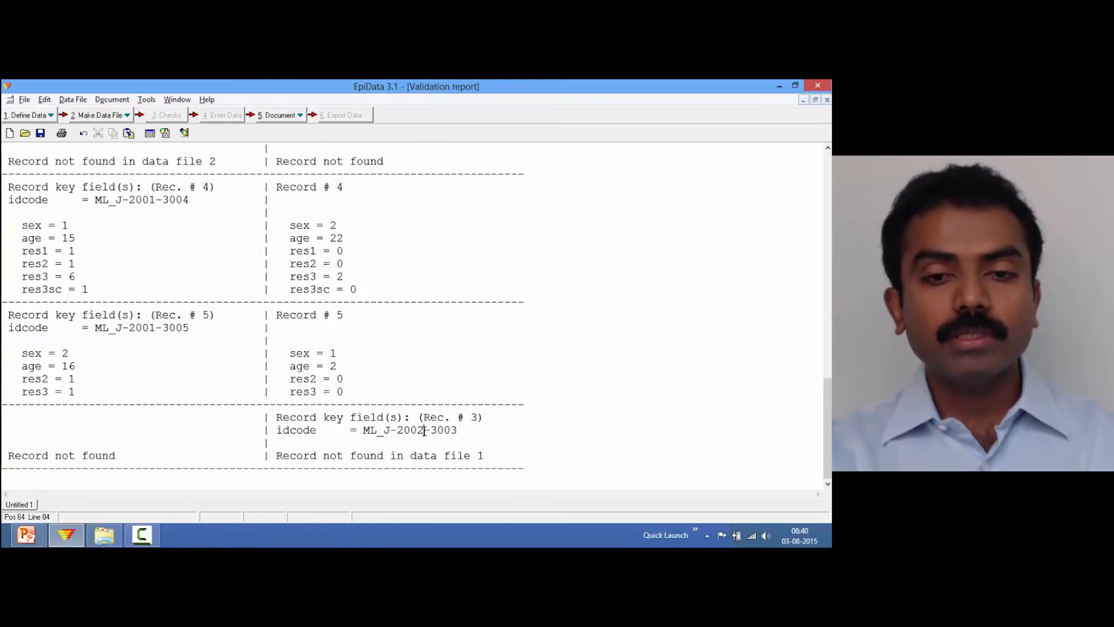
{"action": "key", "text": "Up"}
{"action": "key", "text": "Up"}
{"action": "key", "text": "Up"}
{"action": "key", "text": "Up"}
{"action": "key", "text": "Up"}
{"action": "key", "text": "Up"}
{"action": "key", "text": "Up"}
{"action": "key", "text": "Up"}
{"action": "key", "text": "Up"}
{"action": "key", "text": "Up"}
{"action": "key", "text": "Up"}
{"action": "key", "text": "Up"}
{"action": "key", "text": "Up"}
{"action": "key", "text": "Up"}
{"action": "key", "text": "Up"}
{"action": "key", "text": "Up"}
{"action": "key", "text": "Up"}
{"action": "key", "text": "Up"}
{"action": "key", "text": "Up"}
{"action": "key", "text": "Up"}
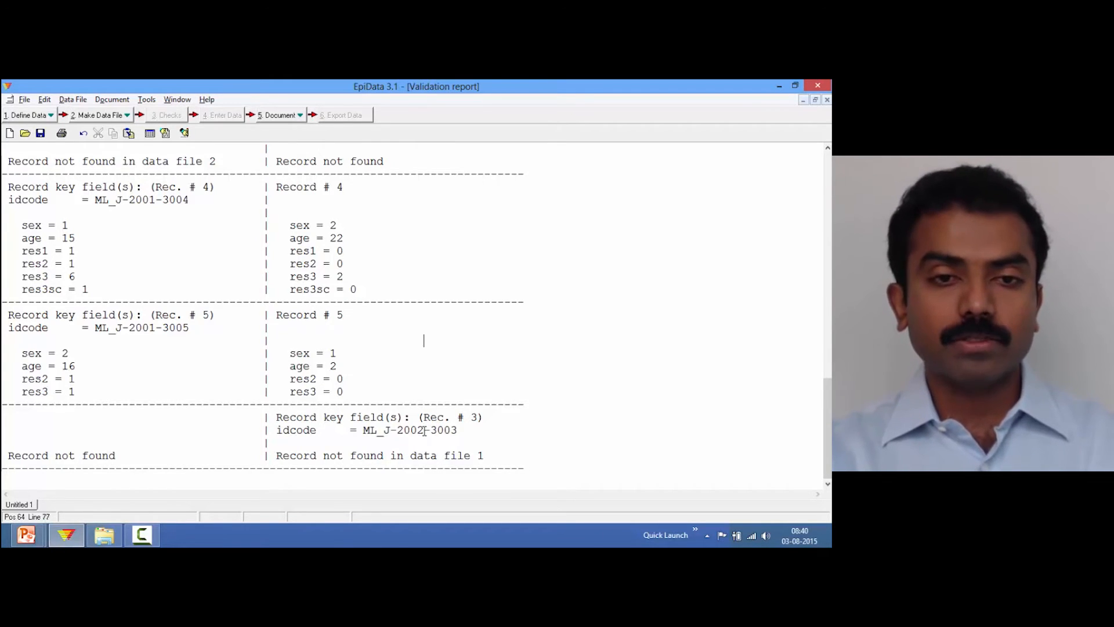
{"action": "key", "text": "Up"}
{"action": "key", "text": "Up"}
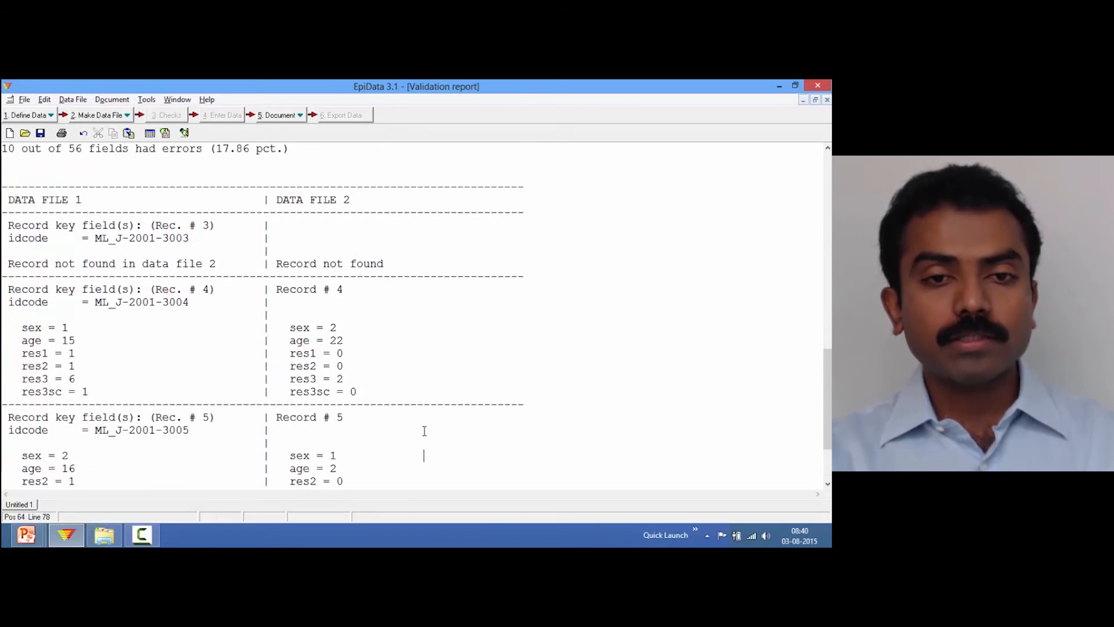
{"action": "key", "text": "Down"}
{"action": "key", "text": "Down"}
{"action": "key", "text": "Down"}
{"action": "key", "text": "Down"}
{"action": "key", "text": "Down"}
{"action": "key", "text": "Down"}
{"action": "key", "text": "Down"}
{"action": "key", "text": "Down"}
{"action": "key", "text": "Down"}
{"action": "key", "text": "Down"}
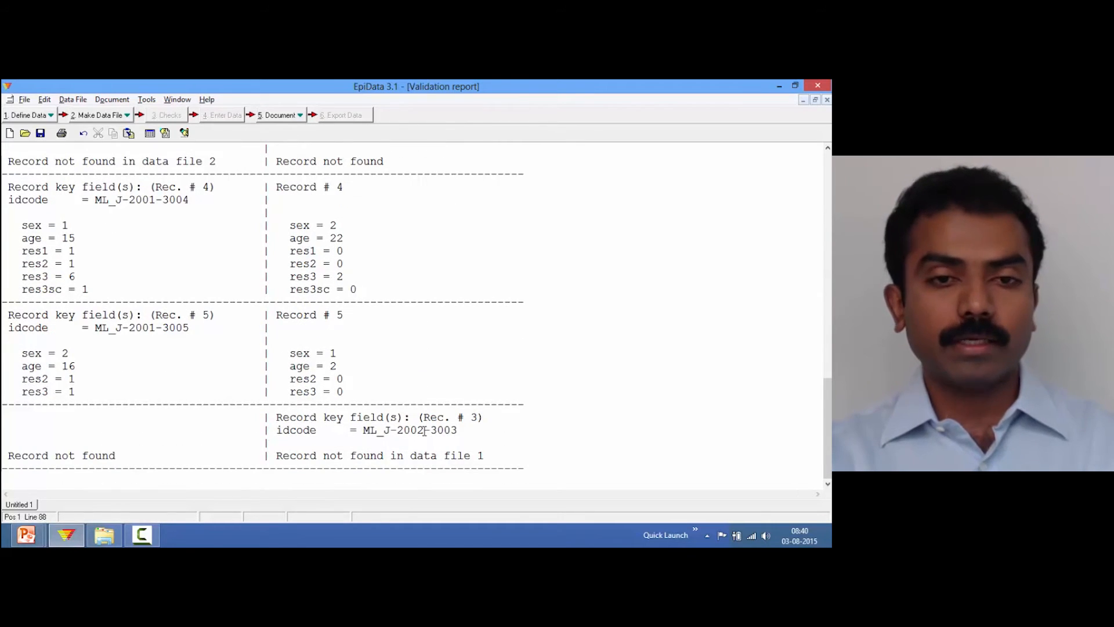
{"action": "key", "text": "Up"}
{"action": "key", "text": "Up"}
{"action": "key", "text": "Up"}
{"action": "key", "text": "Up"}
{"action": "key", "text": "Up"}
{"action": "key", "text": "Up"}
{"action": "key", "text": "Up"}
{"action": "key", "text": "Up"}
{"action": "key", "text": "Up"}
{"action": "key", "text": "Up"}
{"action": "key", "text": "Up"}
{"action": "key", "text": "Up"}
{"action": "key", "text": "Up"}
{"action": "key", "text": "Up"}
{"action": "key", "text": "Up"}
{"action": "key", "text": "Up"}
{"action": "key", "text": "Up"}
{"action": "key", "text": "Up"}
{"action": "key", "text": "Up"}
{"action": "key", "text": "Up"}
{"action": "key", "text": "Up"}
{"action": "key", "text": "Up"}
{"action": "key", "text": "Up"}
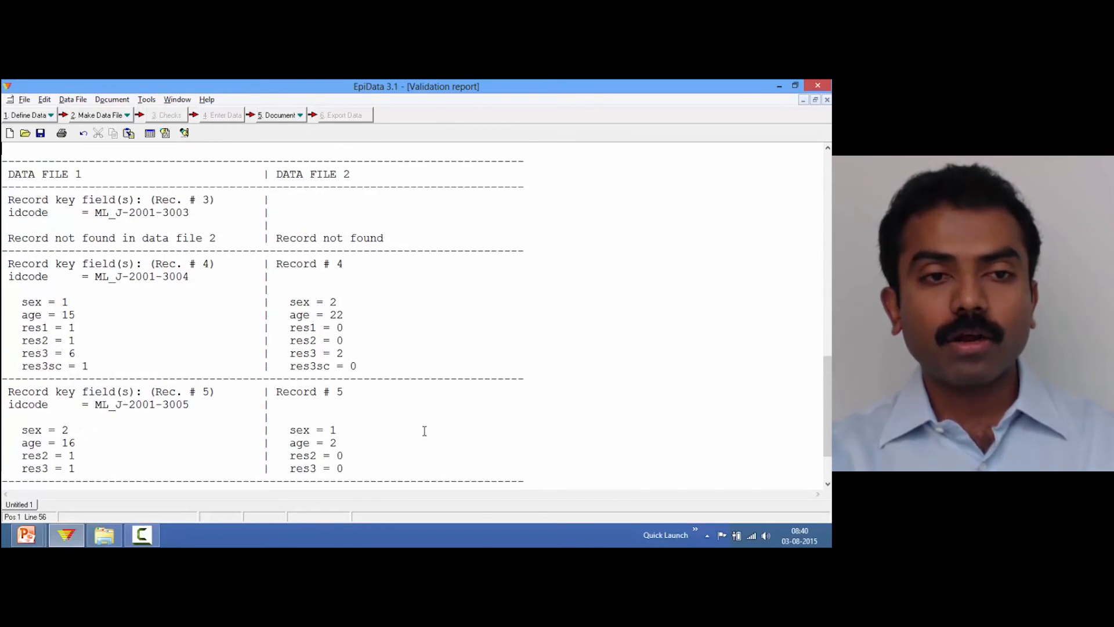
{"action": "key", "text": "Up"}
{"action": "key", "text": "Up"}
{"action": "key", "text": "Up"}
{"action": "key", "text": "Up"}
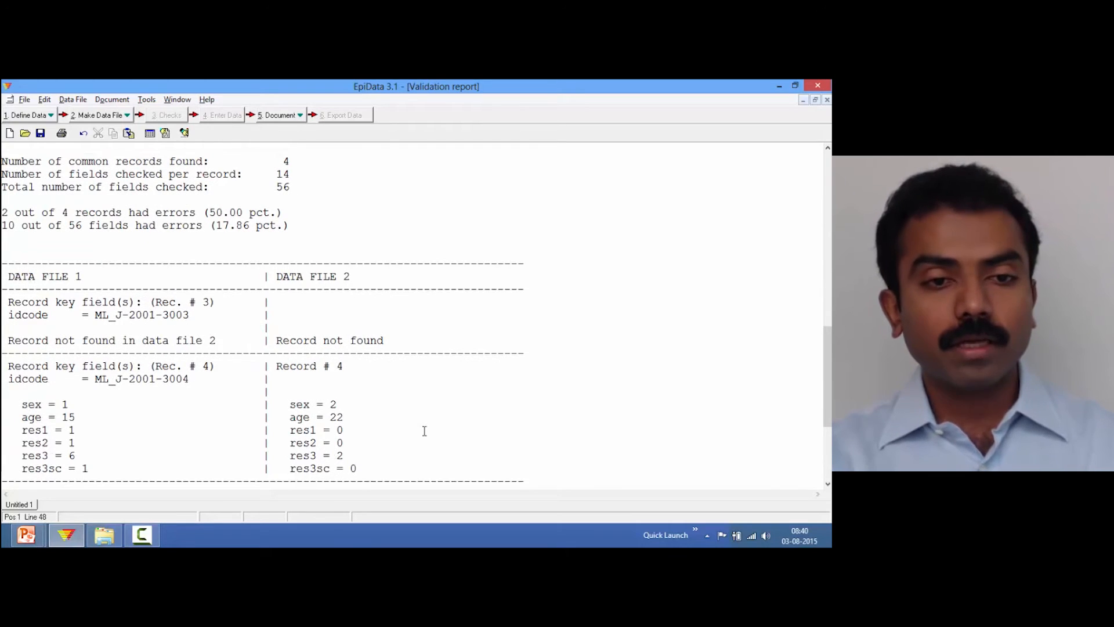
Scroll down the validation report to examine the remaining record differences between data file 1 and data file 2
{"action": "key", "text": "Down"}
{"action": "key", "text": "Down"}
{"action": "key", "text": "Down"}
{"action": "key", "text": "Down"}
{"action": "key", "text": "Down"}
{"action": "key", "text": "Down"}
{"action": "key", "text": "Down"}
{"action": "key", "text": "Down"}
{"action": "key", "text": "Down"}
{"action": "key", "text": "Down"}
{"action": "key", "text": "Down"}
{"action": "key", "text": "Down"}
{"action": "key", "text": "Down"}
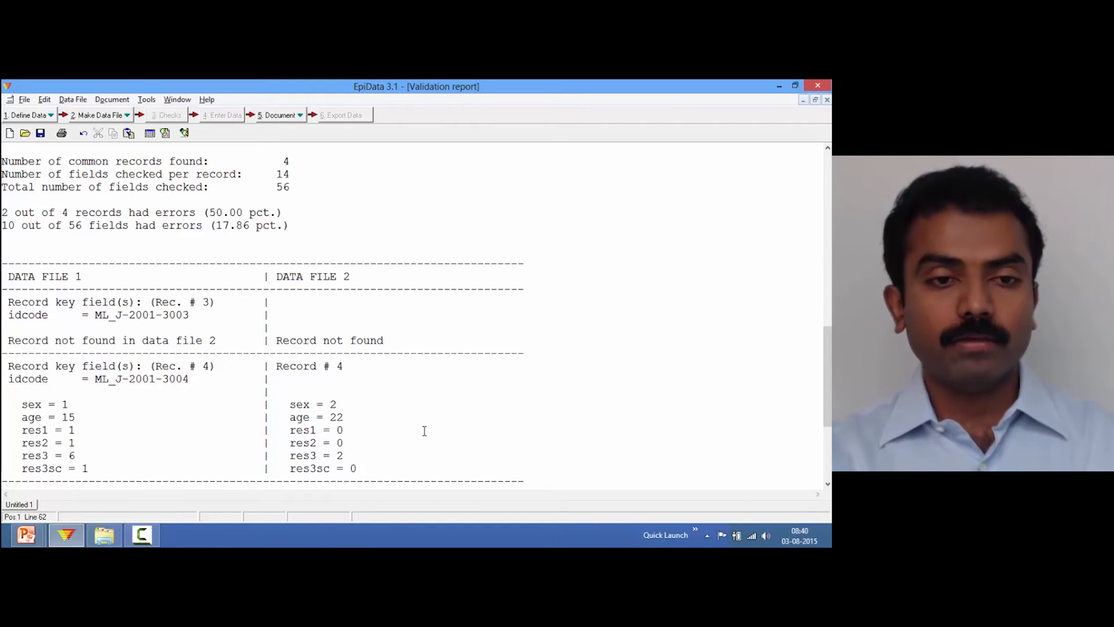
{"action": "key", "text": "Down"}
{"action": "key", "text": "Down"}
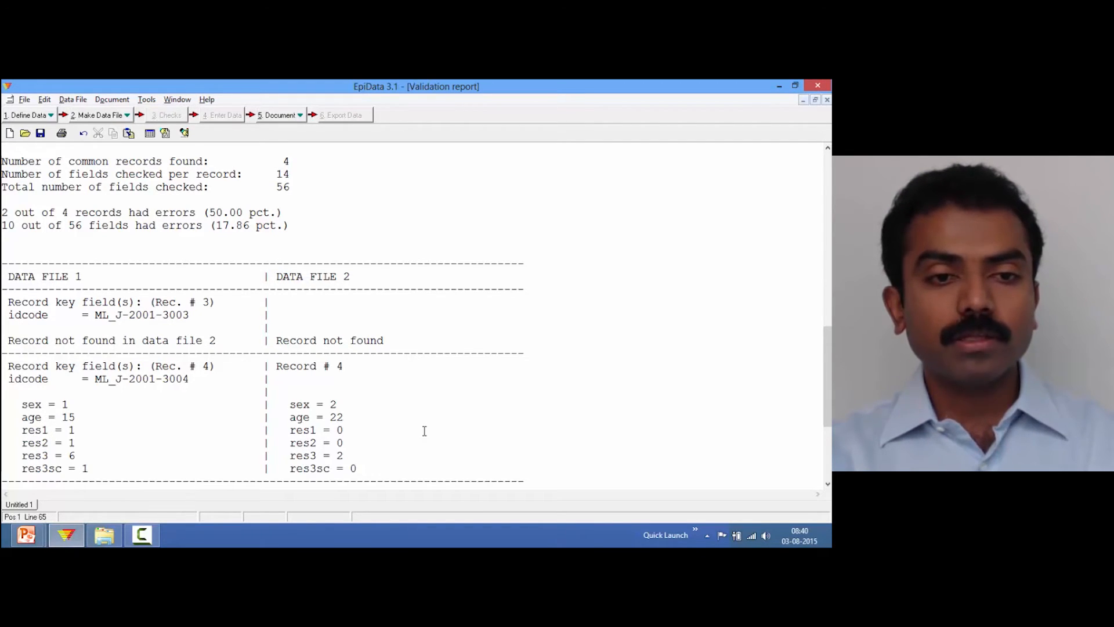
{"action": "key", "text": "Down"}
{"action": "key", "text": "Down"}
{"action": "key", "text": "Down"}
{"action": "key", "text": "Down"}
{"action": "key", "text": "Down"}
{"action": "key", "text": "Down"}
{"action": "key", "text": "Down"}
{"action": "key", "text": "Down"}
{"action": "key", "text": "Down"}
{"action": "key", "text": "Down"}
{"action": "key", "text": "Down"}
{"action": "key", "text": "Down"}
{"action": "key", "text": "Down"}
{"action": "key", "text": "Down"}
{"action": "key", "text": "Down"}
{"action": "key", "text": "Down"}
{"action": "key", "text": "Down"}
{"action": "key", "text": "Down"}
{"action": "key", "text": "Down"}
{"action": "key", "text": "Down"}
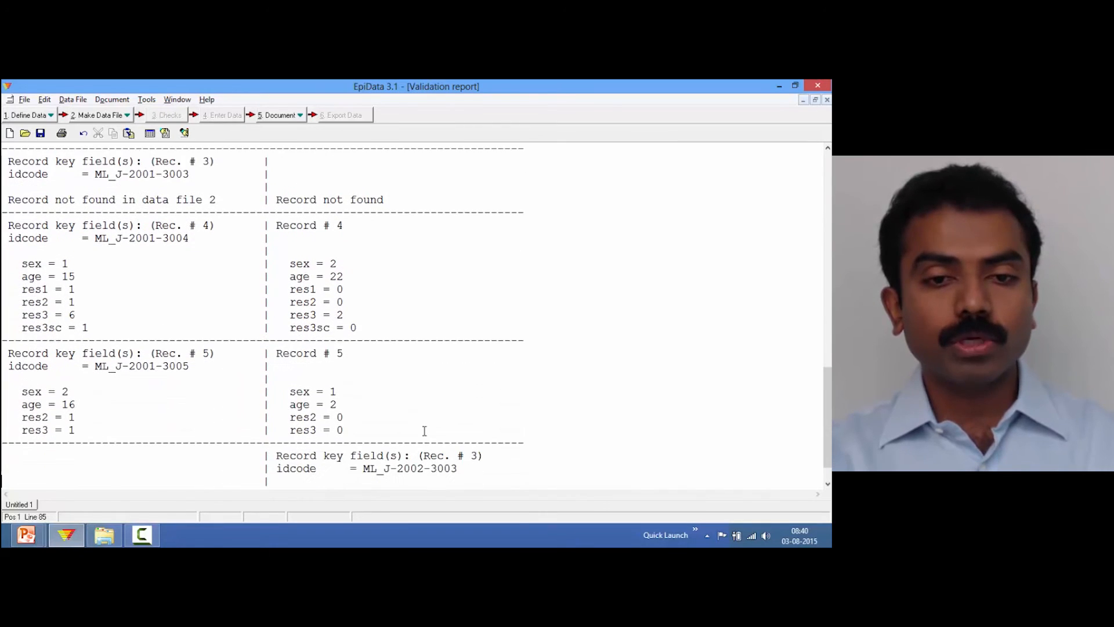
{"action": "key", "text": "Down"}
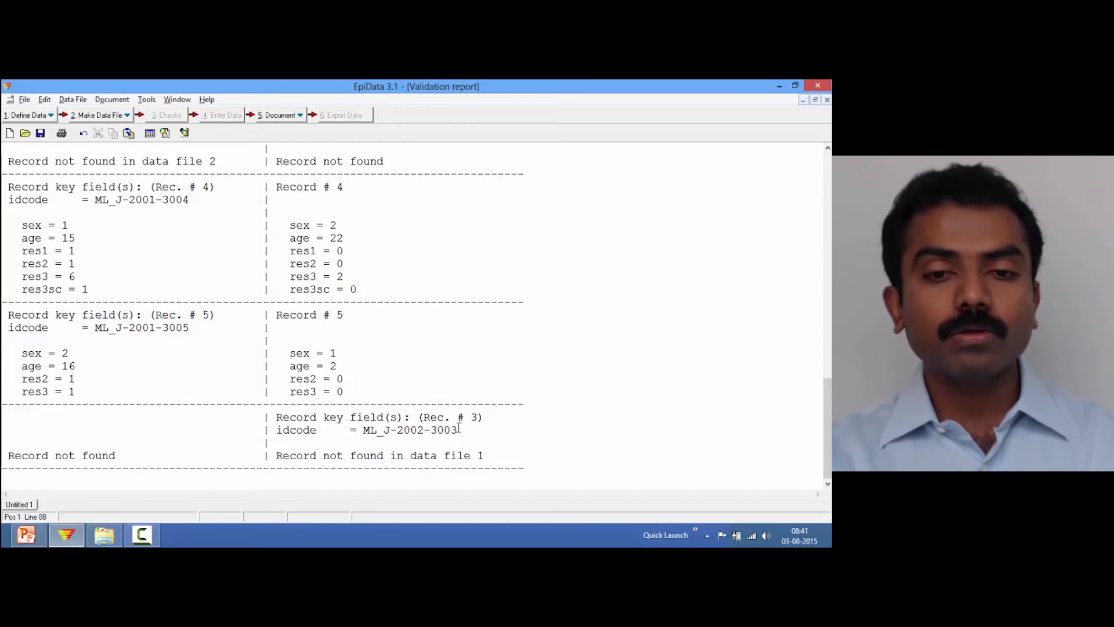
Close the validation report without saving it
{"action": "key", "text": "ctrl+F4"}
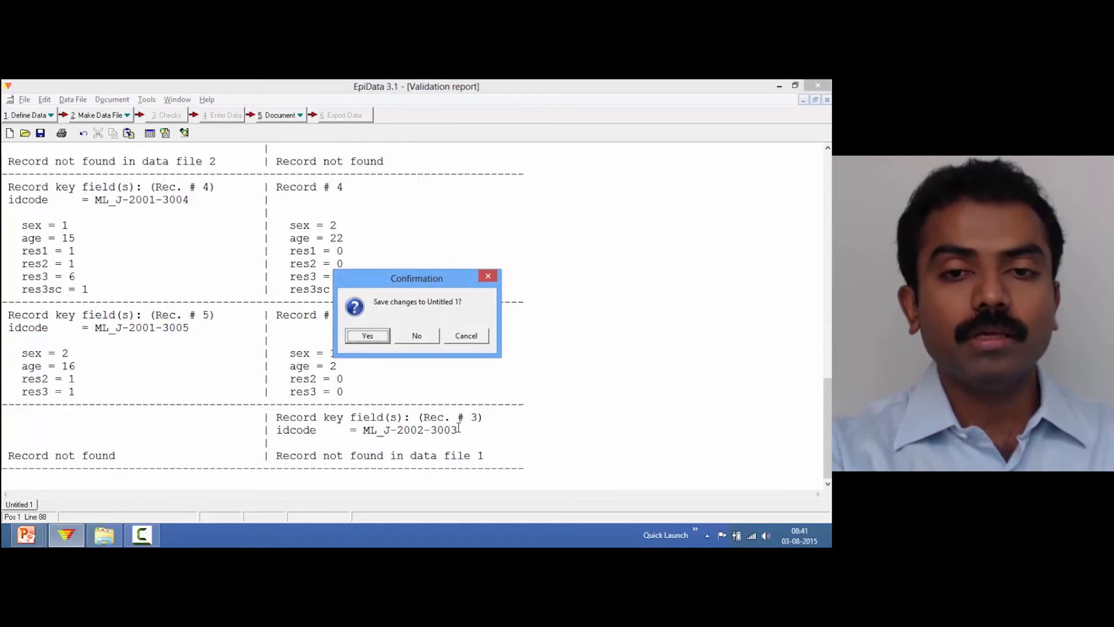
{"action": "key", "text": "Tab"}
{"action": "key", "text": "Return"}
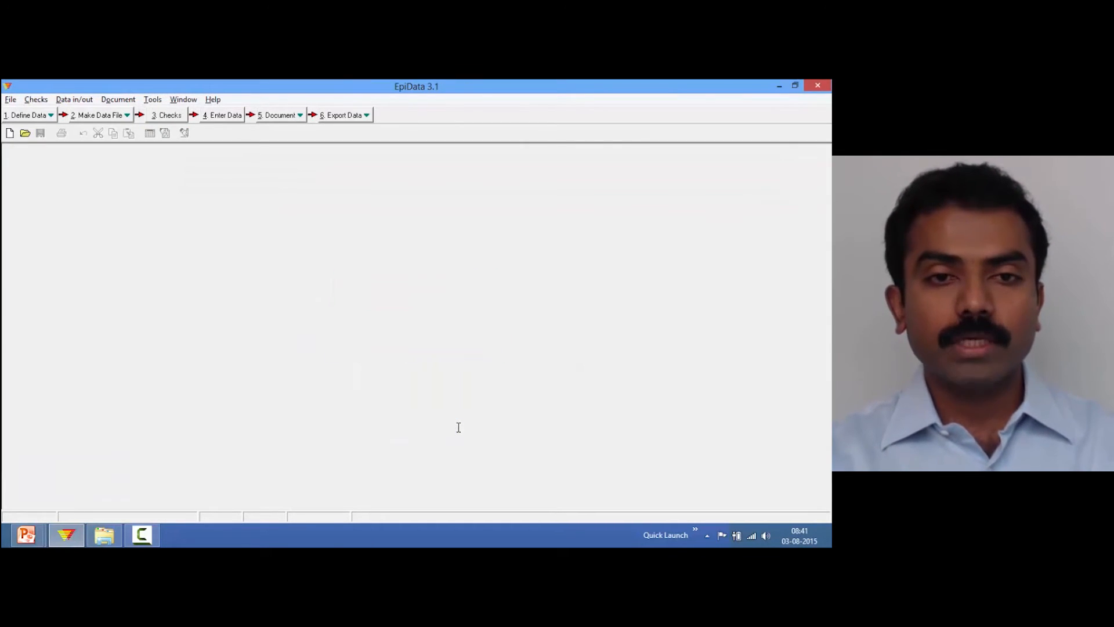
Open a_ex04B.rec for data entry and dismiss the laboratory name value list
{"action": "left_click", "coordinate": [225, 115]}
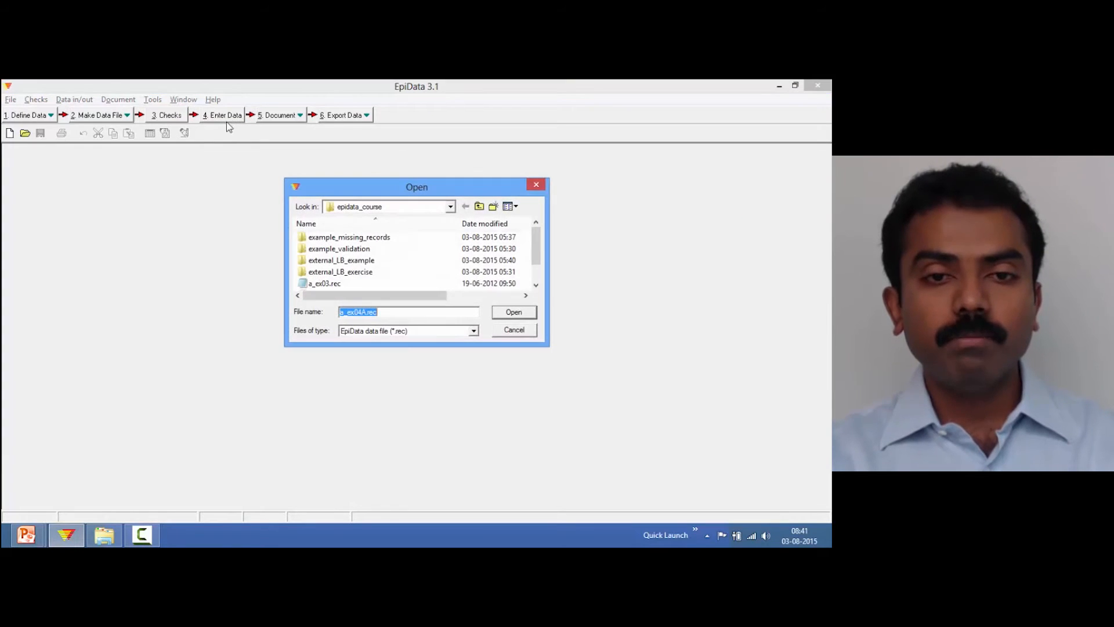
{"action": "left_click", "coordinate": [540, 273]}
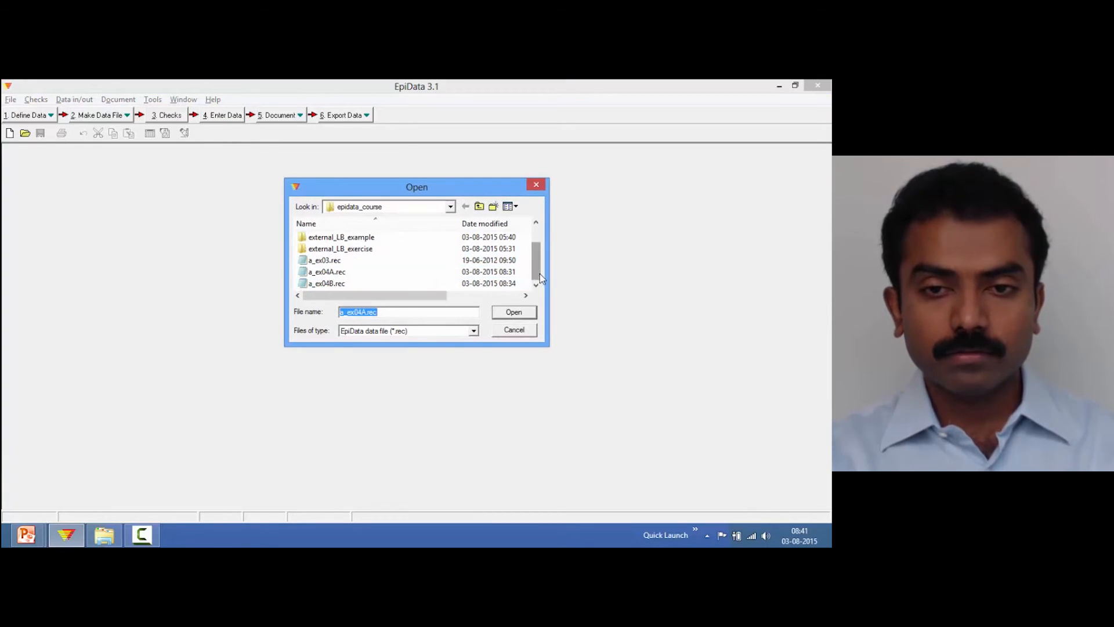
{"action": "double_click", "coordinate": [332, 282]}
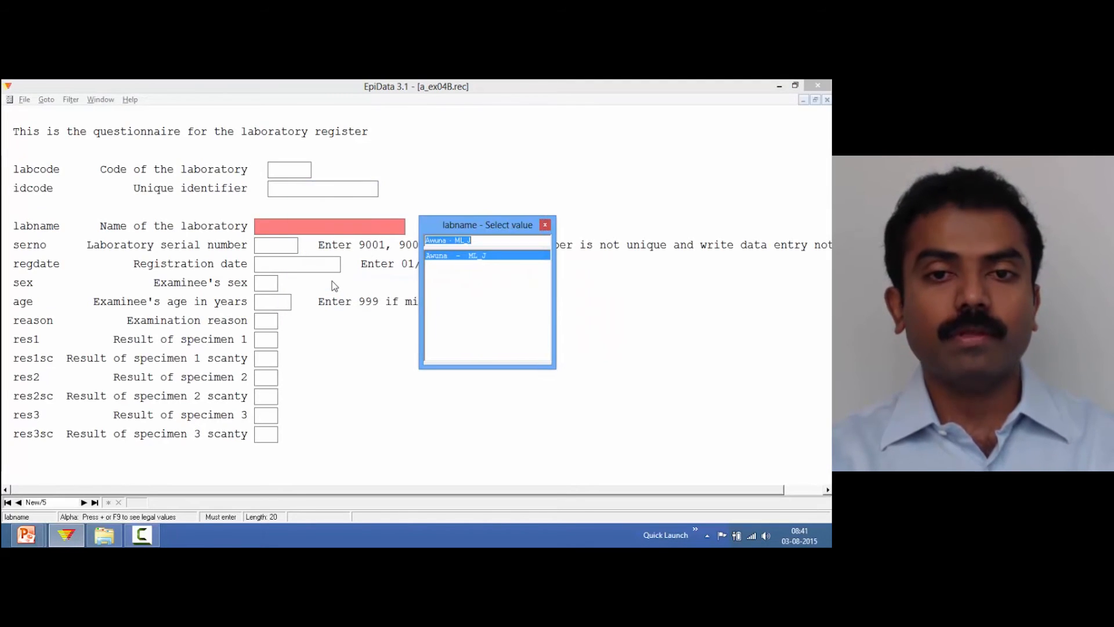
{"action": "key", "text": "Escape"}
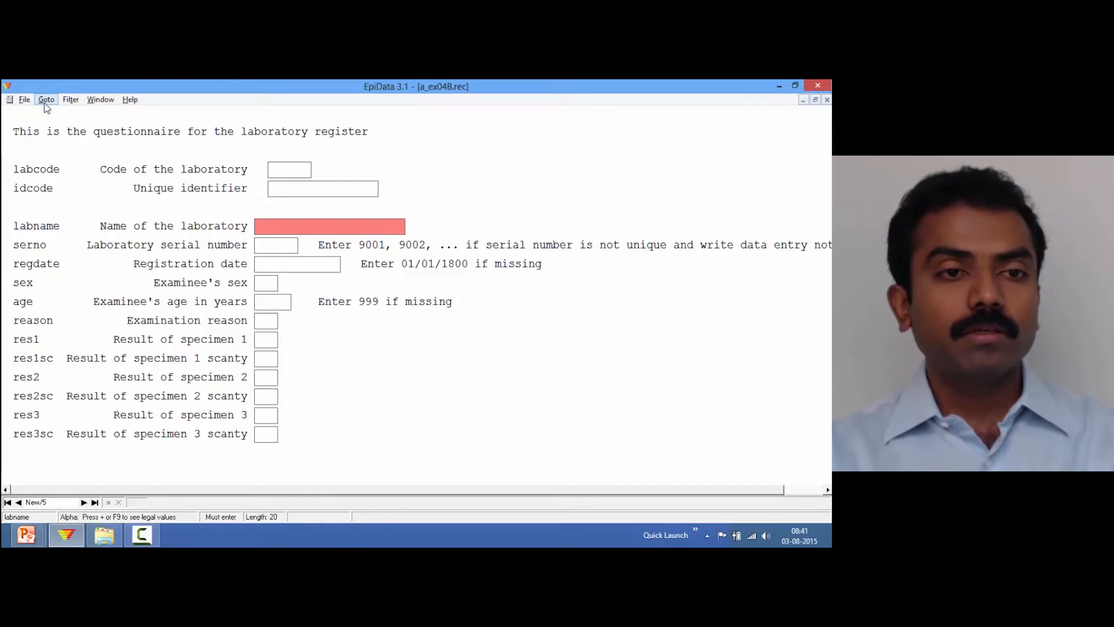
Find the record whose serno is 3003 in a_ex04B
{"action": "left_click", "coordinate": [25, 103]}
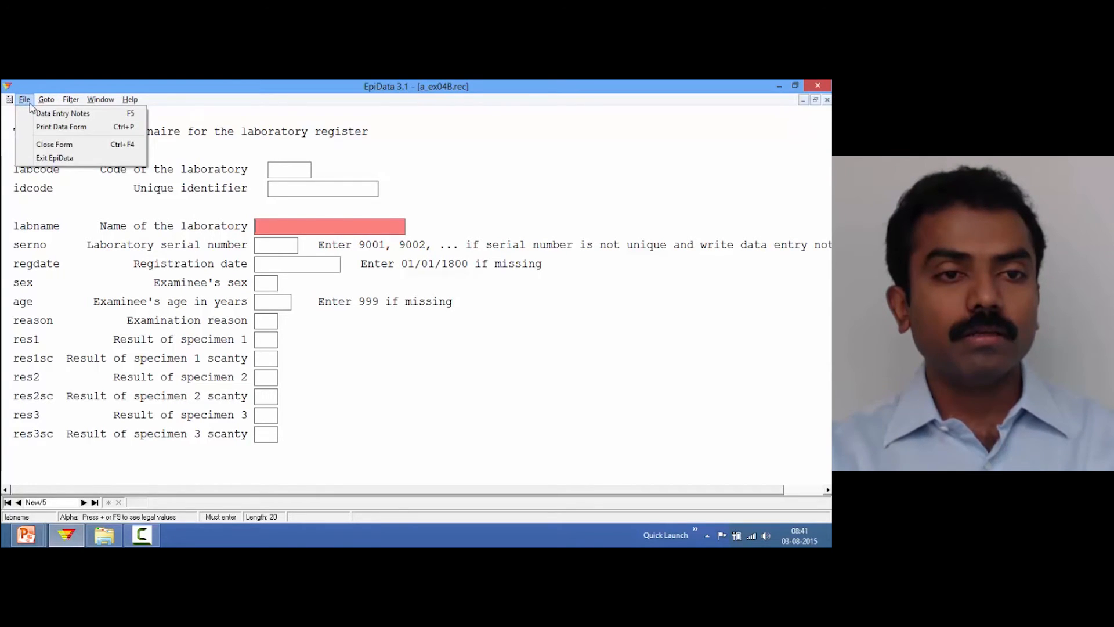
{"action": "mouse_move", "coordinate": [44, 103]}
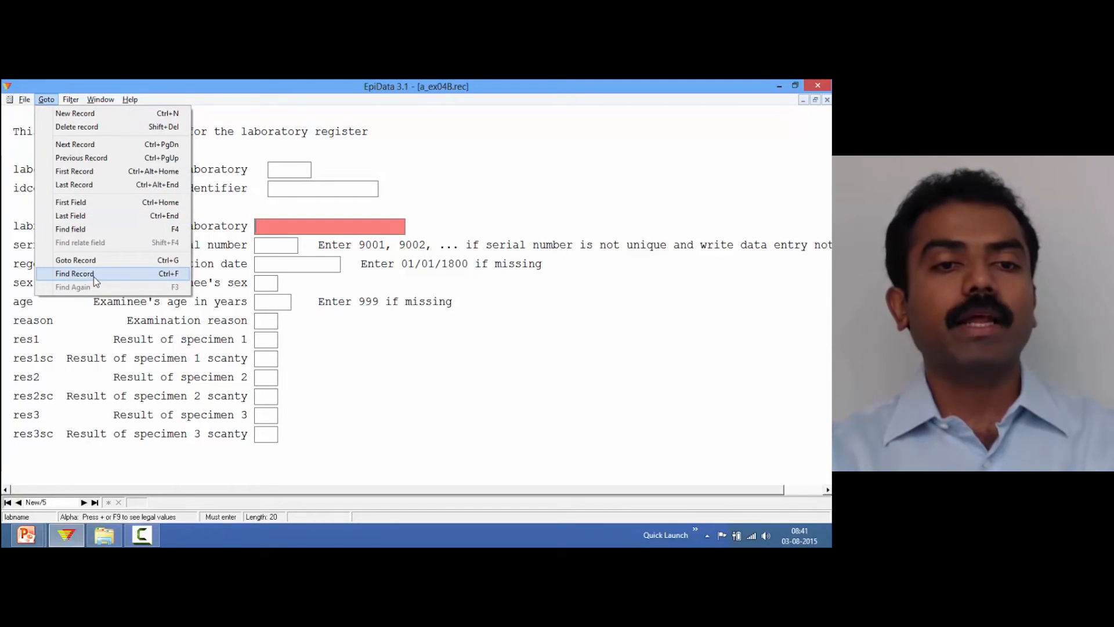
{"action": "left_click", "coordinate": [167, 280]}
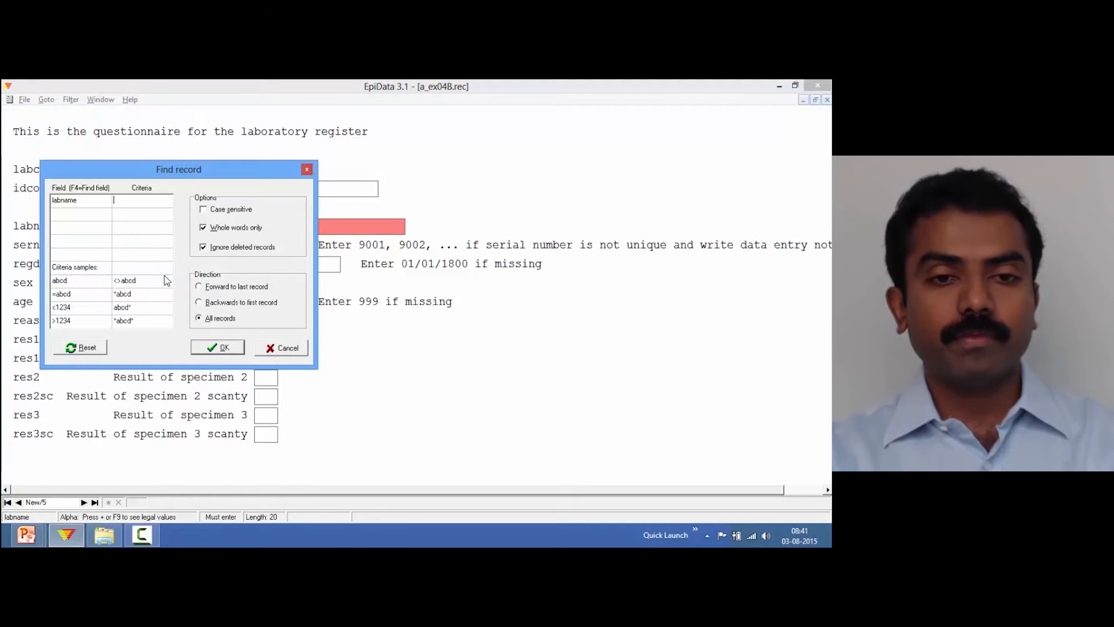
{"action": "left_click_drag", "start_coordinate": [157, 178], "coordinate": [343, 188]}
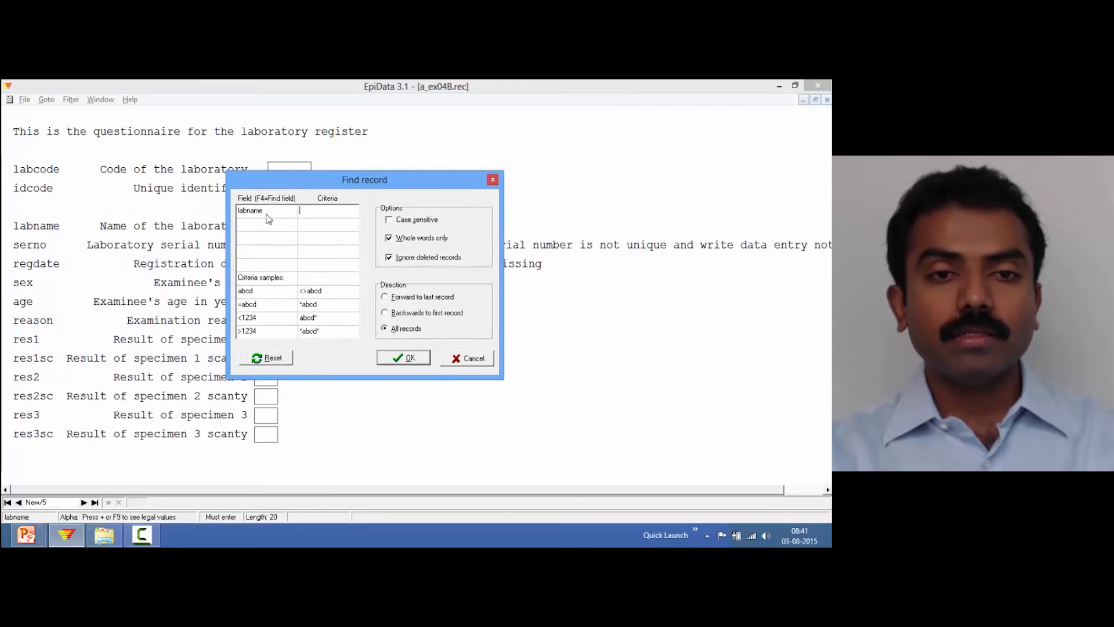
{"action": "left_click_drag", "start_coordinate": [370, 190], "coordinate": [522, 195]}
{"action": "double_click", "coordinate": [419, 221]}
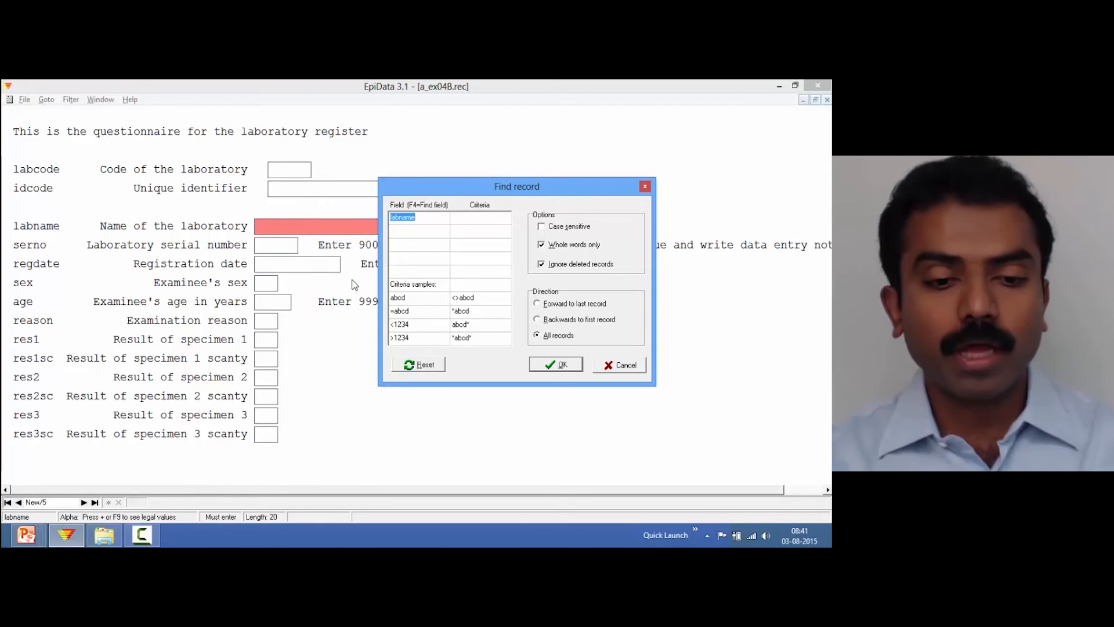
{"action": "type", "text": "serno"}
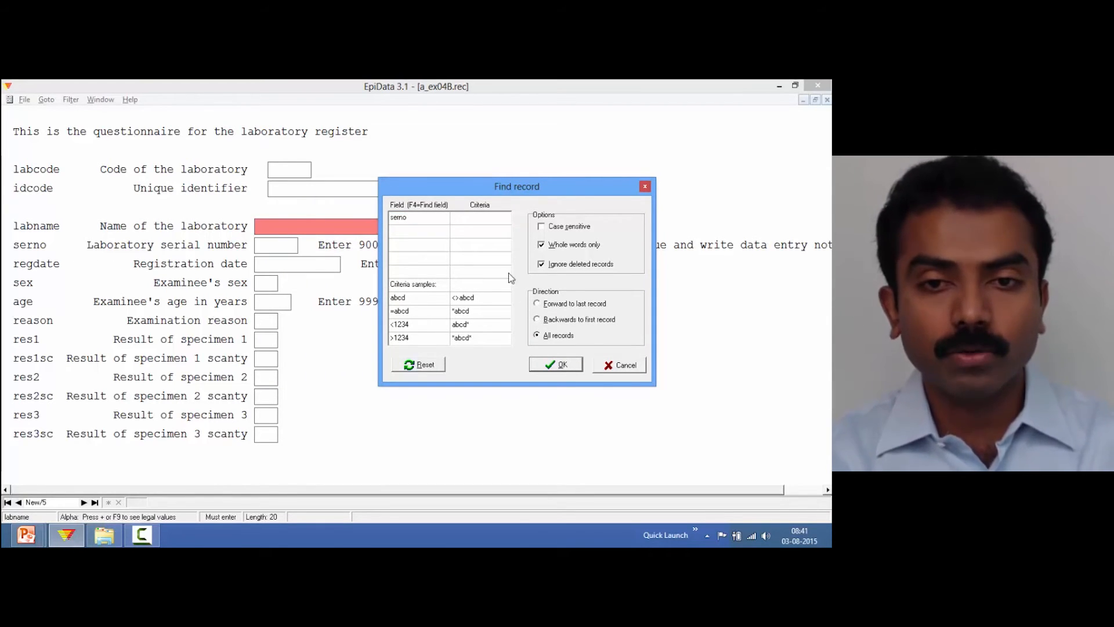
{"action": "left_click", "coordinate": [473, 223]}
{"action": "type", "text": "3003"}
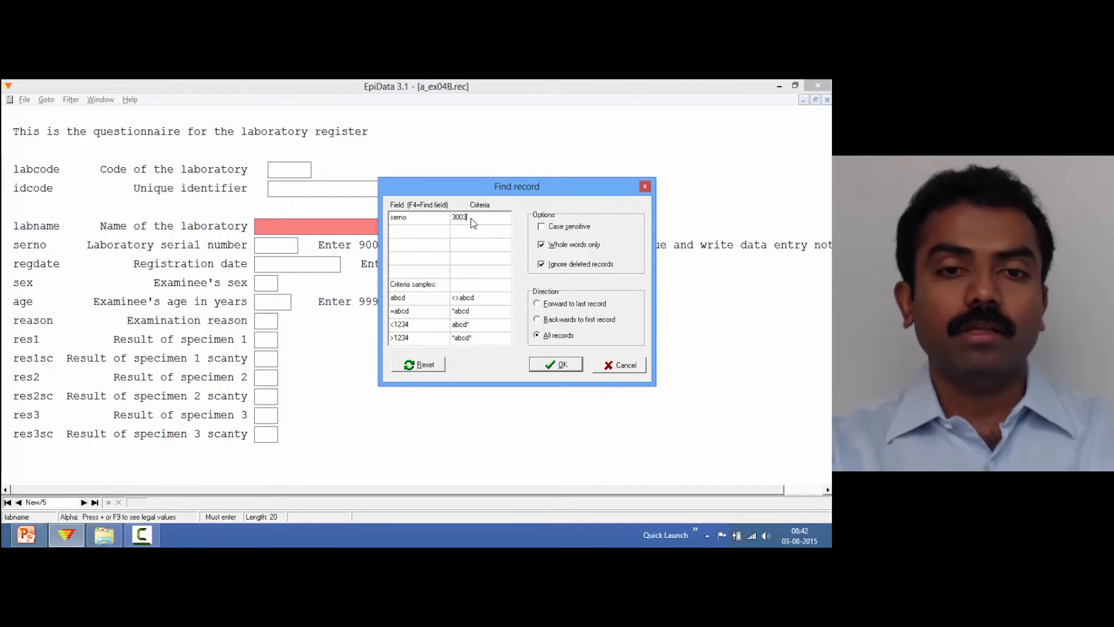
{"action": "left_click", "coordinate": [550, 366]}
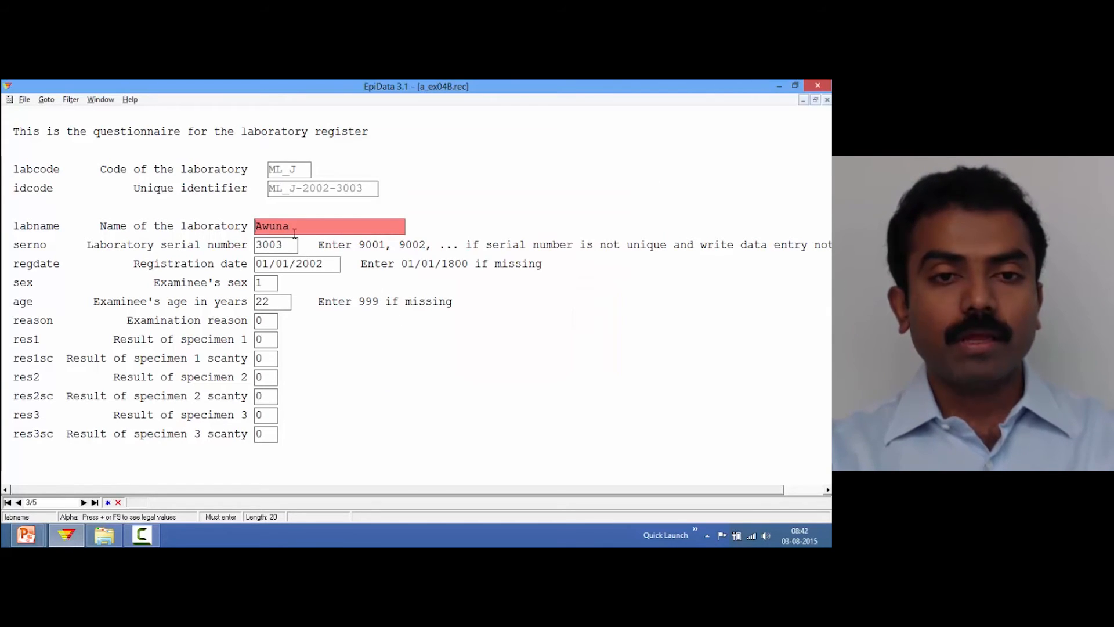
Change the registration date of record 3003 to 01/01/2001
{"action": "left_click", "coordinate": [285, 246]}
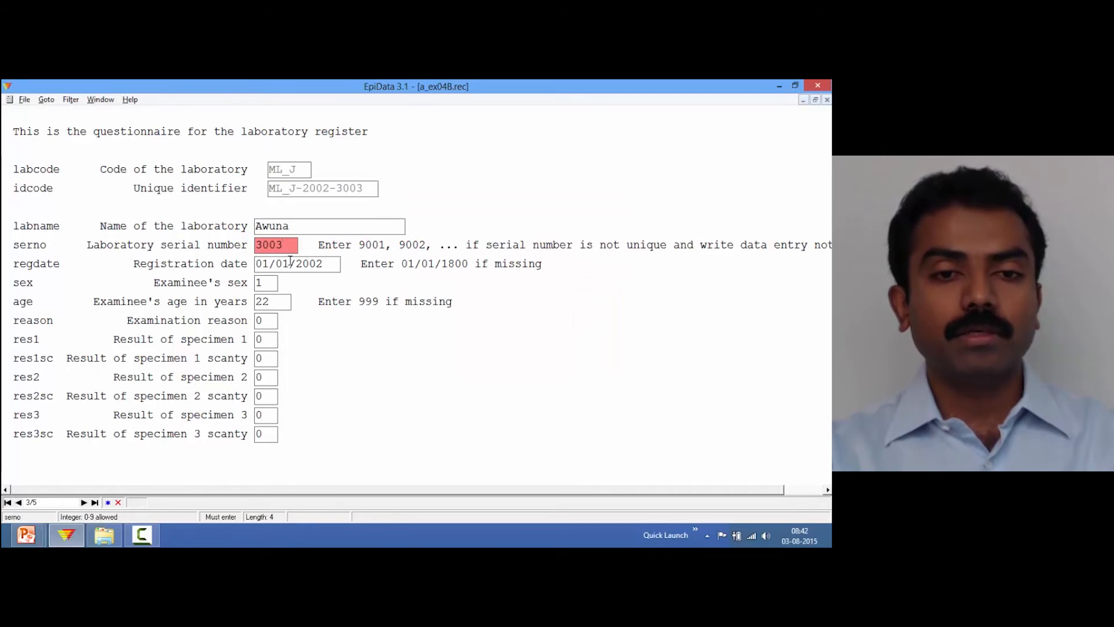
{"action": "left_click", "coordinate": [291, 264]}
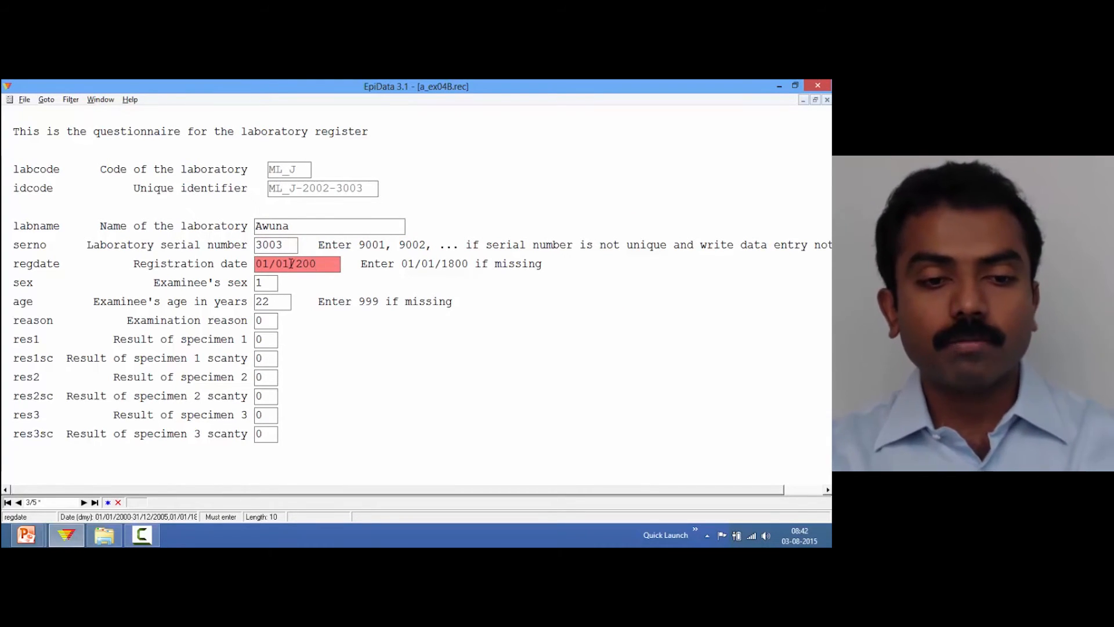
{"action": "key", "text": "BackSpace"}
{"action": "type", "text": "1"}
{"action": "key", "text": "Return"}
Step through the remaining fields of the corrected record and save it to disk
{"action": "key", "text": "Return"}
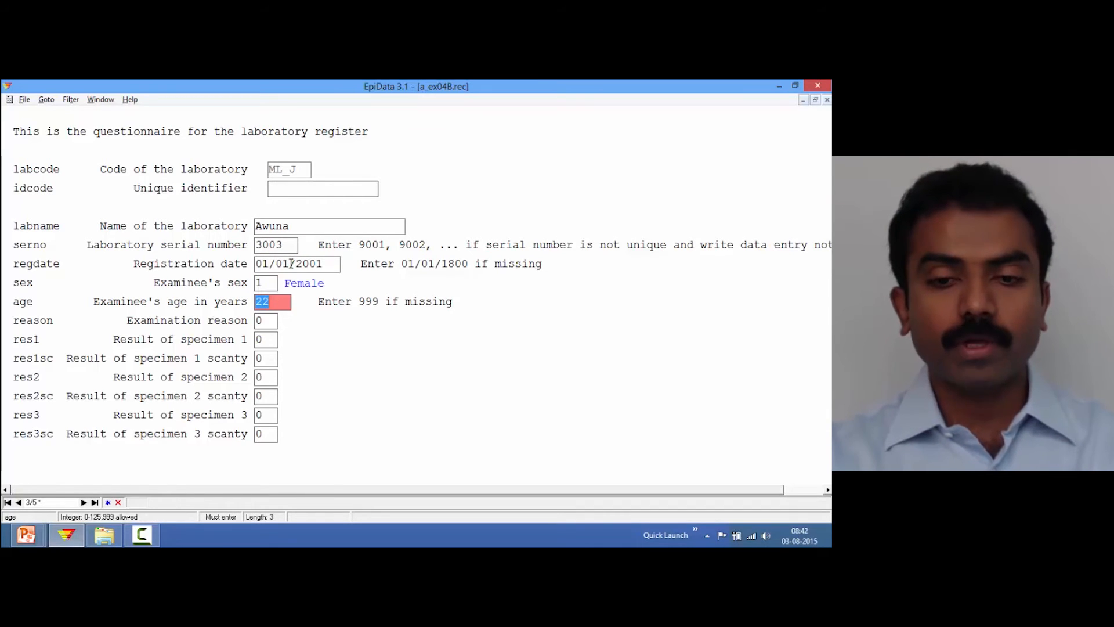
{"action": "key", "text": "Return"}
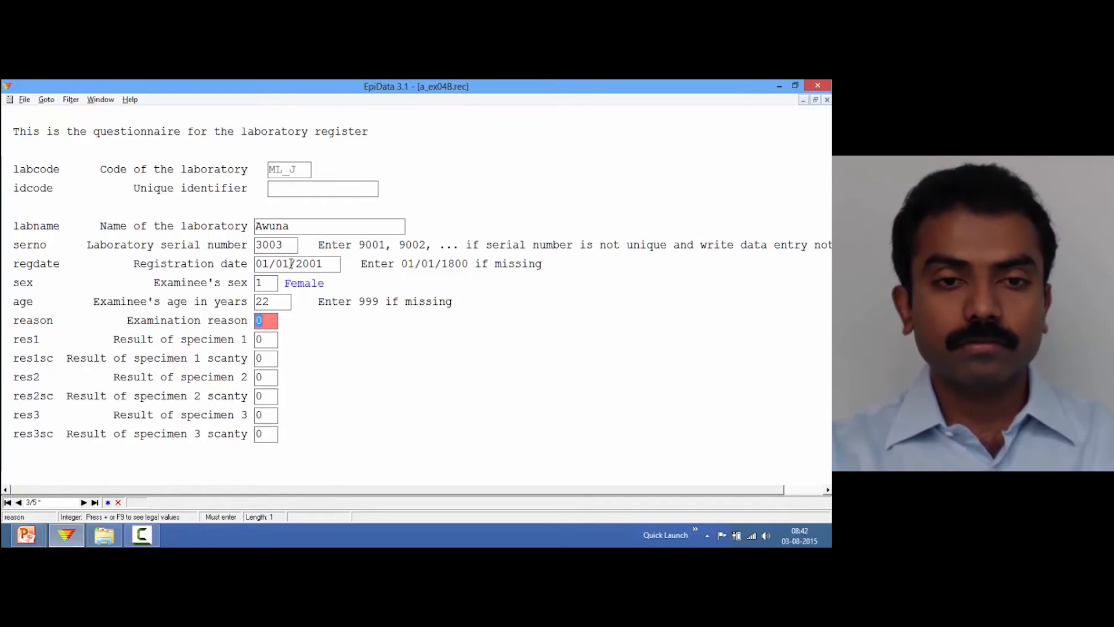
{"action": "left_click", "coordinate": [298, 227]}
{"action": "key", "text": "Return"}
{"action": "key", "text": "Return"}
{"action": "key", "text": "Return"}
{"action": "key", "text": "Return"}
{"action": "key", "text": "Return"}
{"action": "key", "text": "Return"}
{"action": "key", "text": "Return"}
{"action": "key", "text": "Return"}
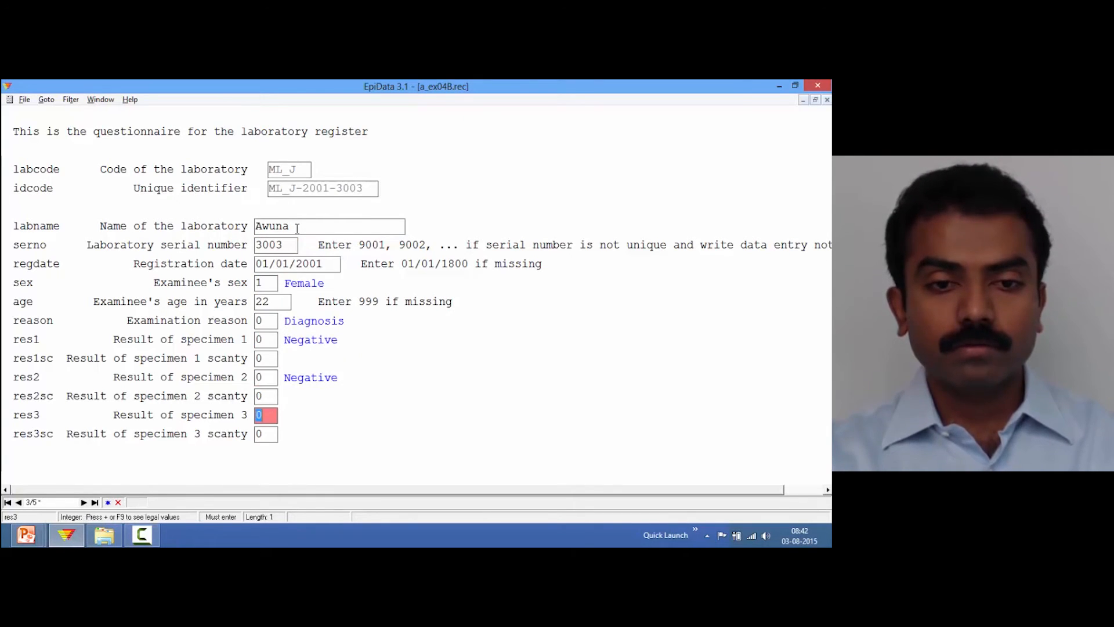
{"action": "key", "text": "Return"}
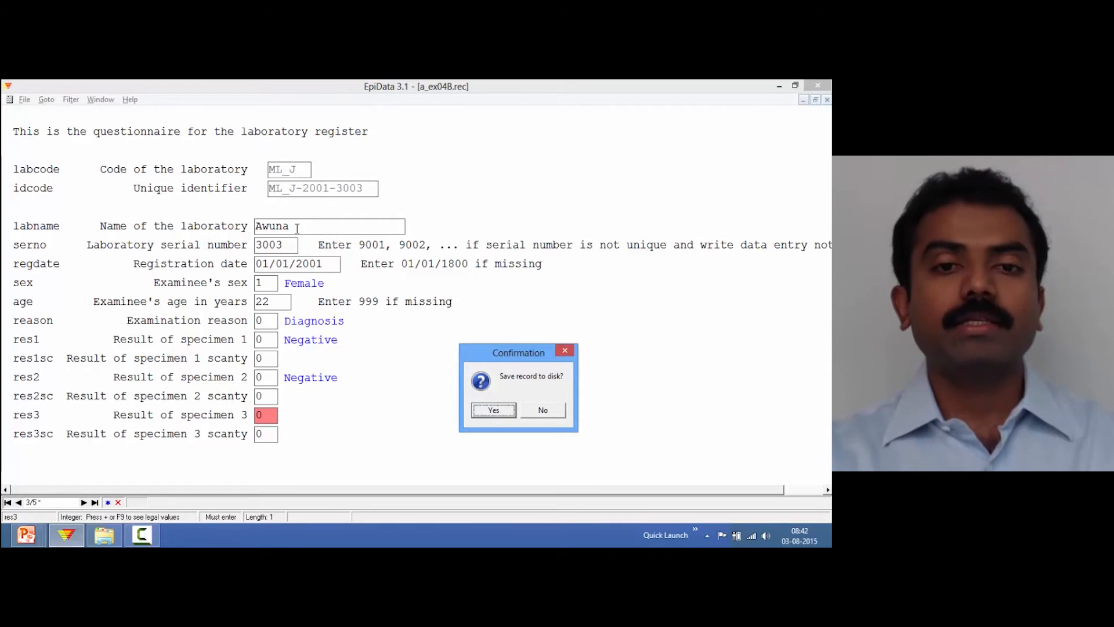
{"action": "key", "text": "Return"}
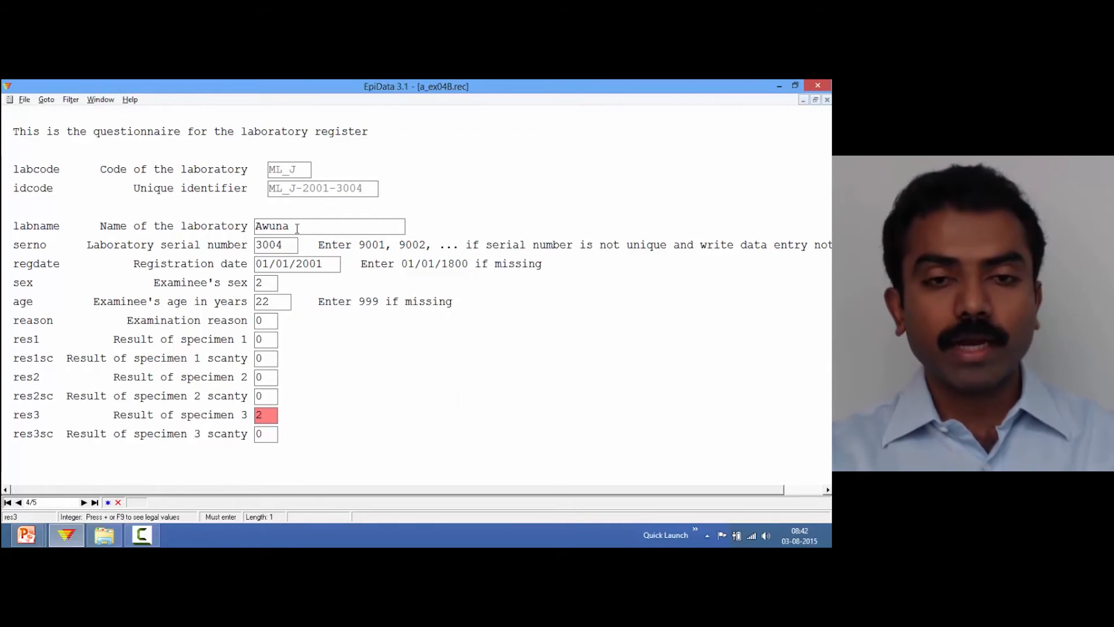
Close the form and rerun duplicate file validation of a_ex04A and a_ex04B with IDCODE as the key field
{"action": "key", "text": "ctrl+F4"}
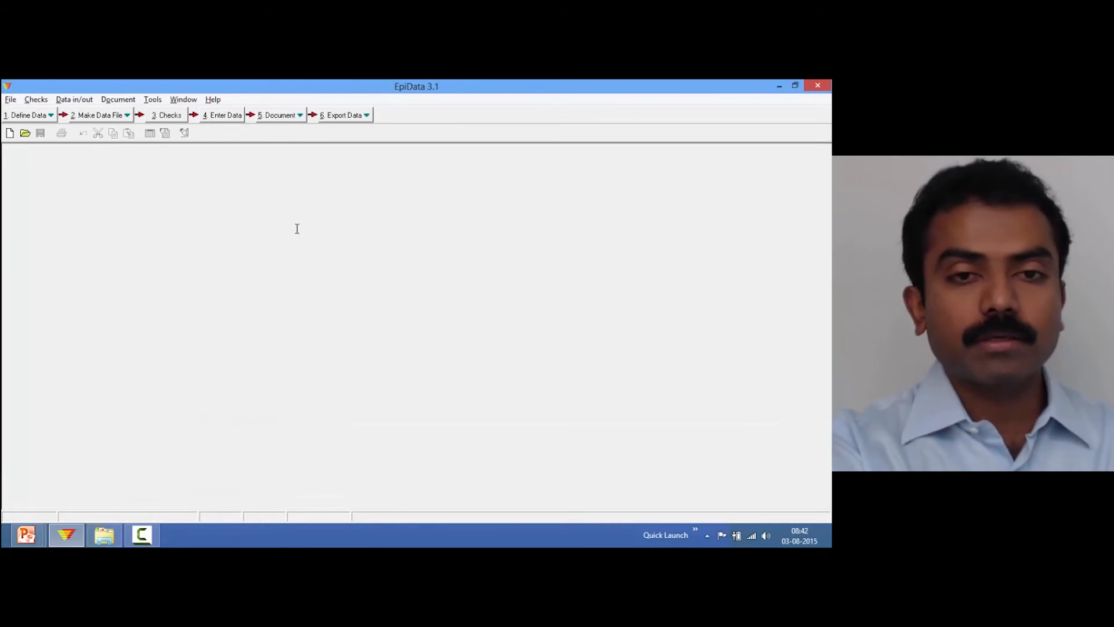
{"action": "left_click", "coordinate": [295, 116]}
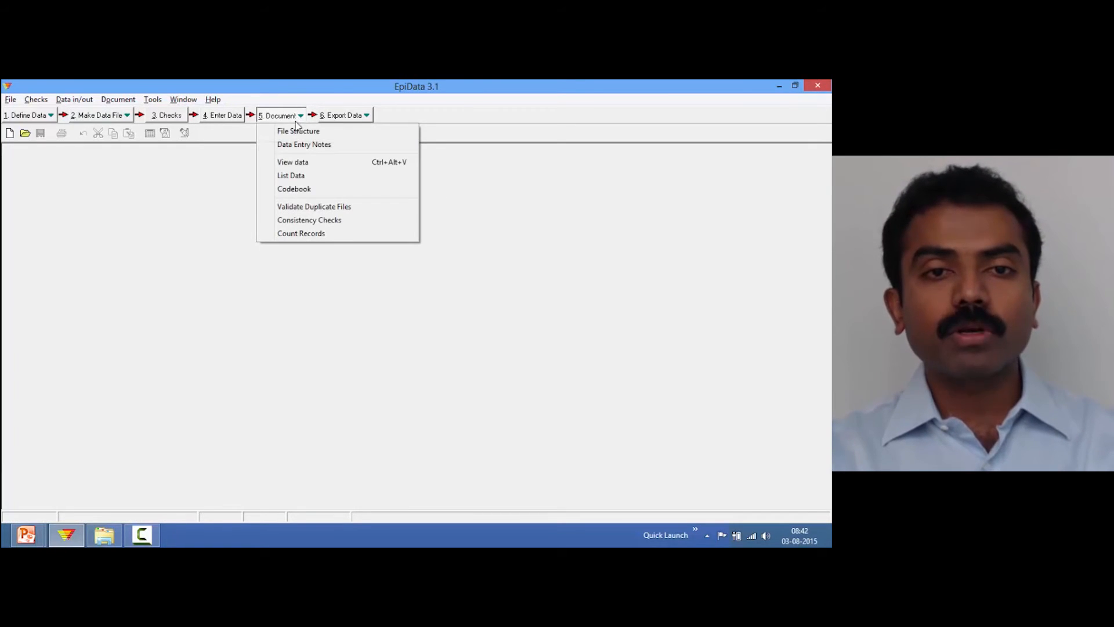
{"action": "left_click", "coordinate": [302, 206]}
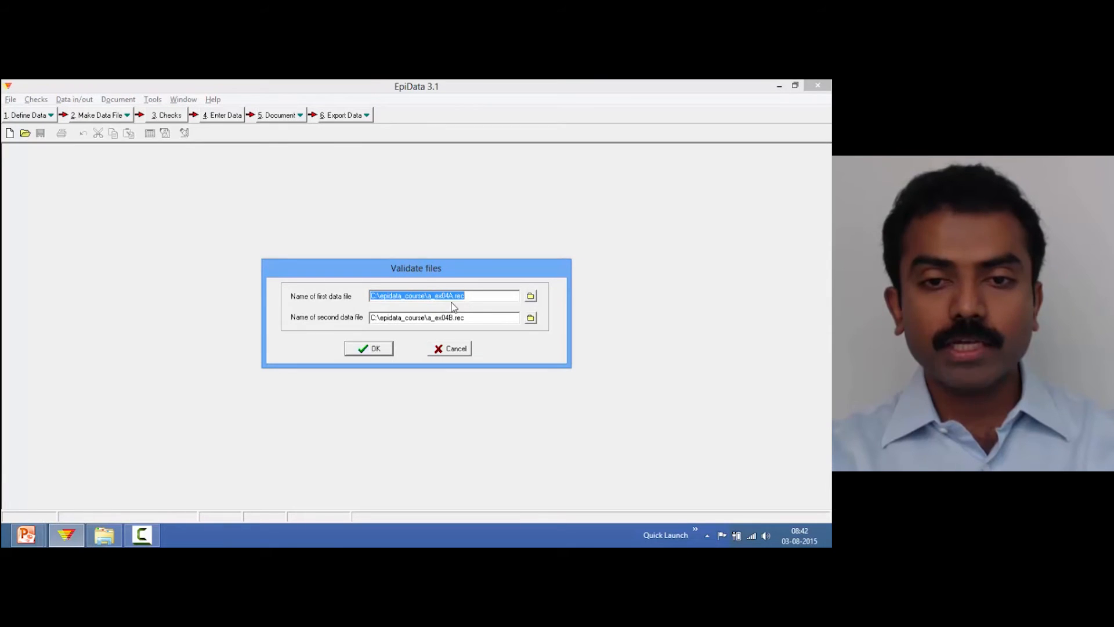
{"action": "left_click", "coordinate": [383, 348]}
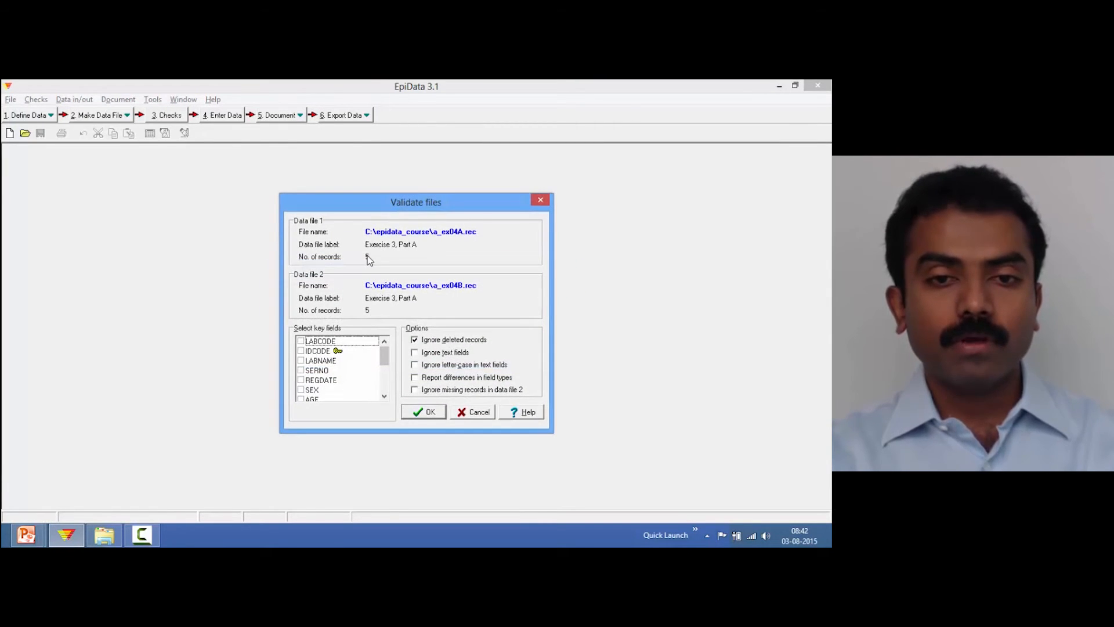
{"action": "left_click", "coordinate": [301, 351]}
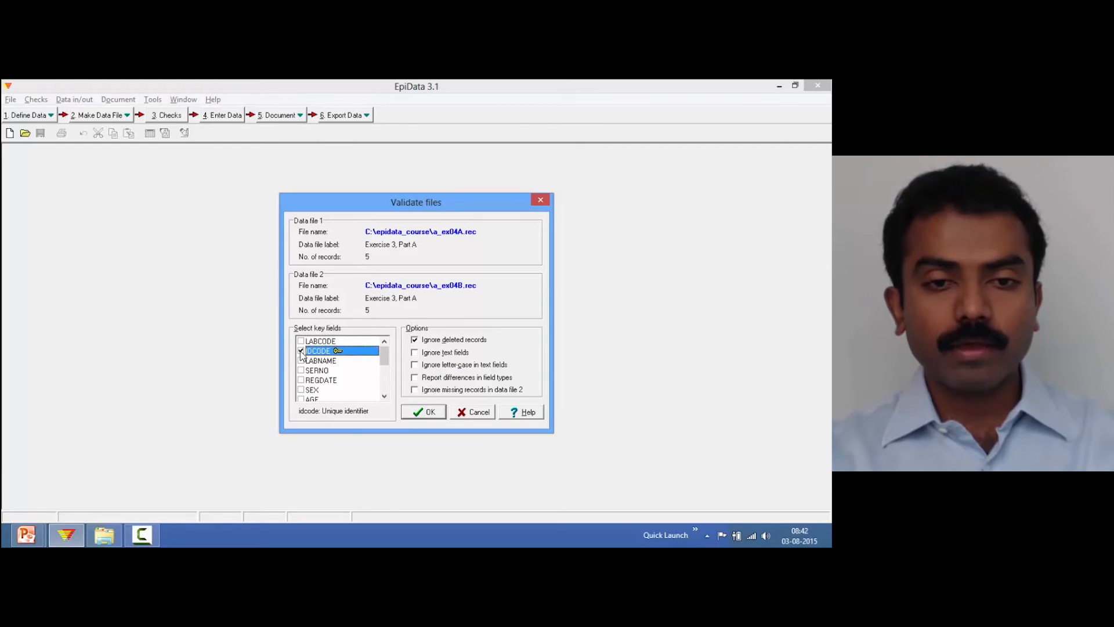
{"action": "left_click", "coordinate": [418, 412]}
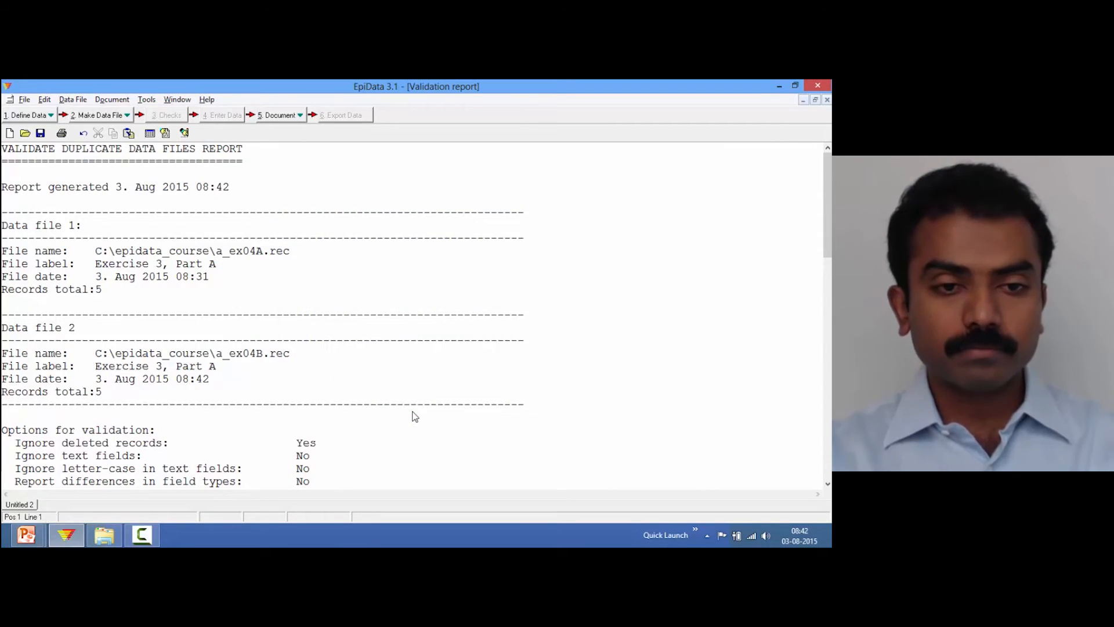
Scroll through the new validation report down to the results of validation section
{"action": "left_click", "coordinate": [415, 417]}
{"action": "key", "text": "Down"}
{"action": "key", "text": "Down"}
{"action": "key", "text": "Down"}
{"action": "key", "text": "Down"}
{"action": "key", "text": "Down"}
{"action": "key", "text": "Down"}
{"action": "key", "text": "Down"}
{"action": "key", "text": "Down"}
{"action": "key", "text": "Down"}
{"action": "key", "text": "Down"}
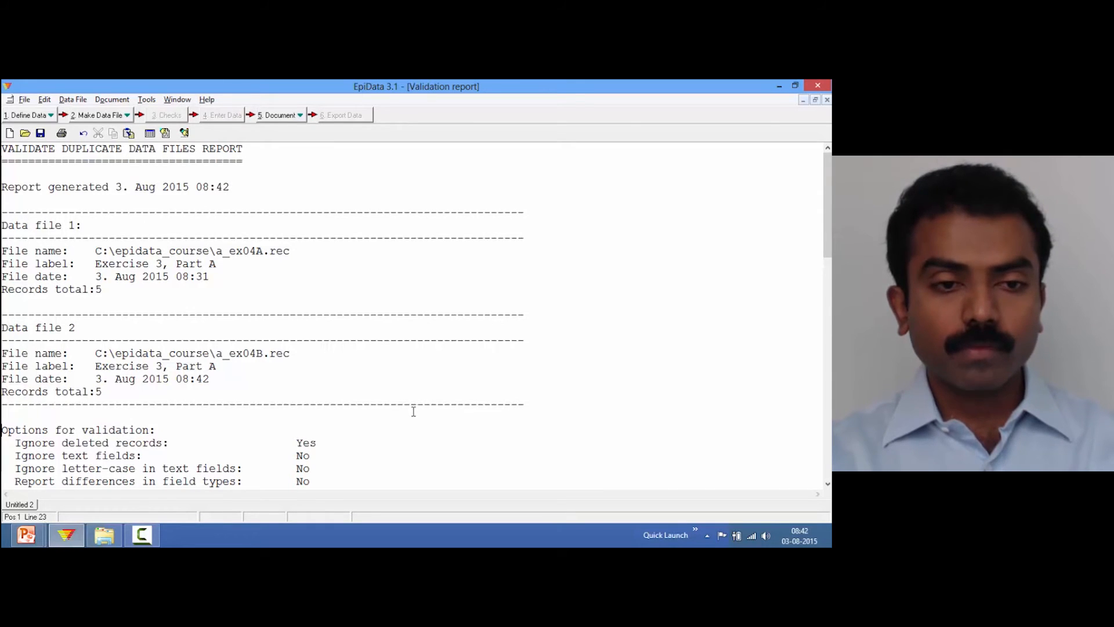
{"action": "key", "text": "Down"}
{"action": "key", "text": "Down"}
{"action": "key", "text": "Down"}
{"action": "key", "text": "Down"}
{"action": "key", "text": "Down"}
{"action": "key", "text": "Down"}
{"action": "key", "text": "Down"}
{"action": "key", "text": "Down"}
{"action": "key", "text": "Down"}
{"action": "key", "text": "Down"}
{"action": "key", "text": "Down"}
{"action": "key", "text": "Down"}
{"action": "key", "text": "Down"}
{"action": "key", "text": "Down"}
{"action": "key", "text": "Down"}
{"action": "key", "text": "Down"}
{"action": "key", "text": "Down"}
{"action": "key", "text": "Down"}
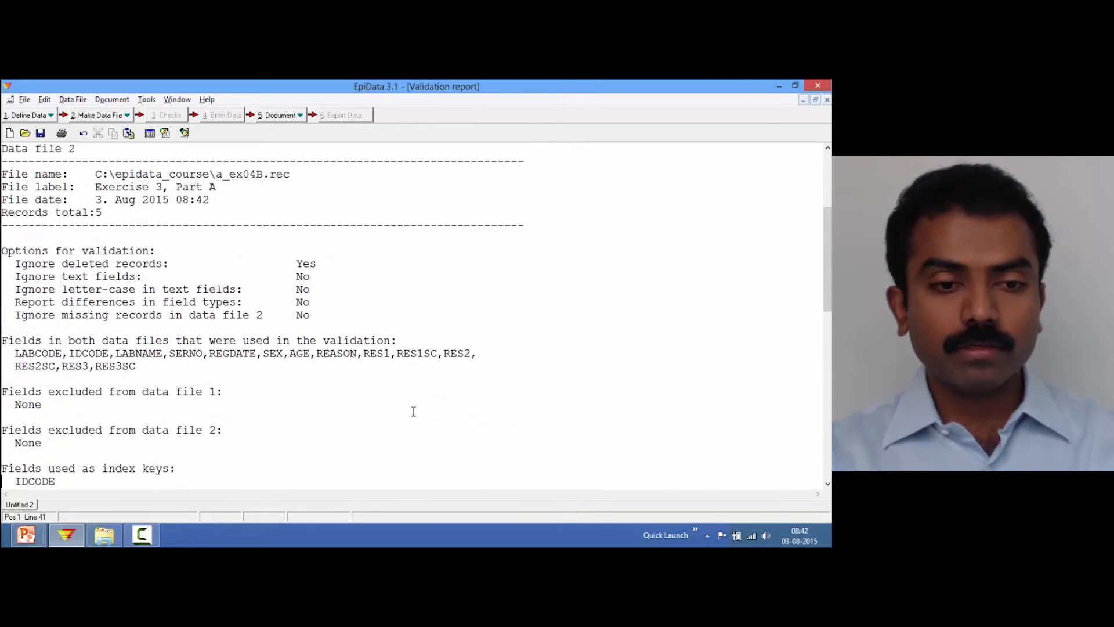
{"action": "key", "text": "Down"}
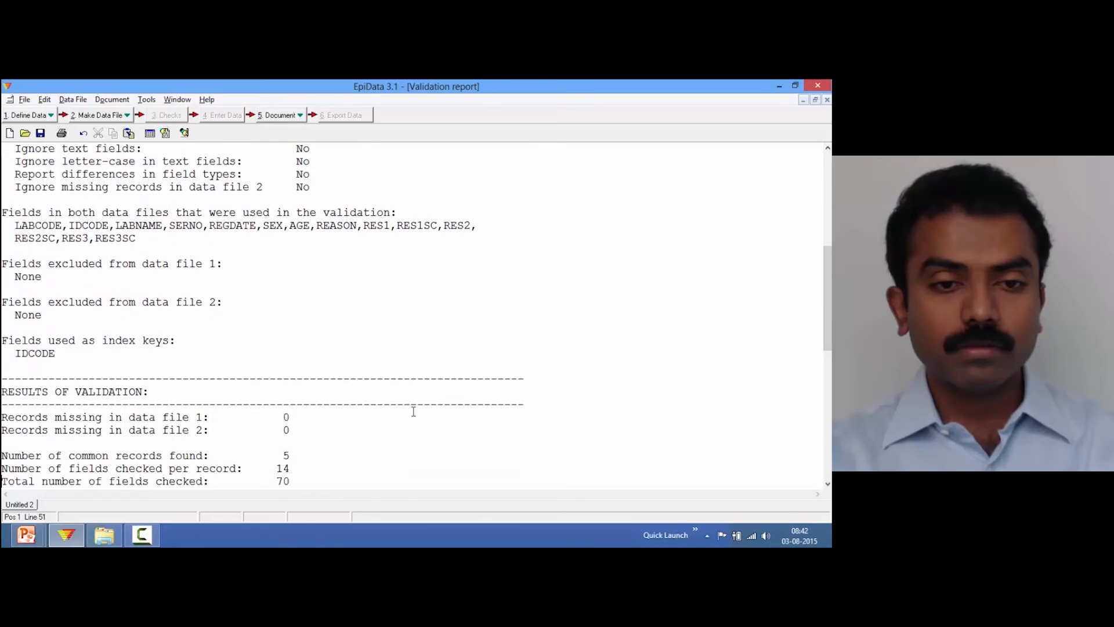
{"action": "key", "text": "Down"}
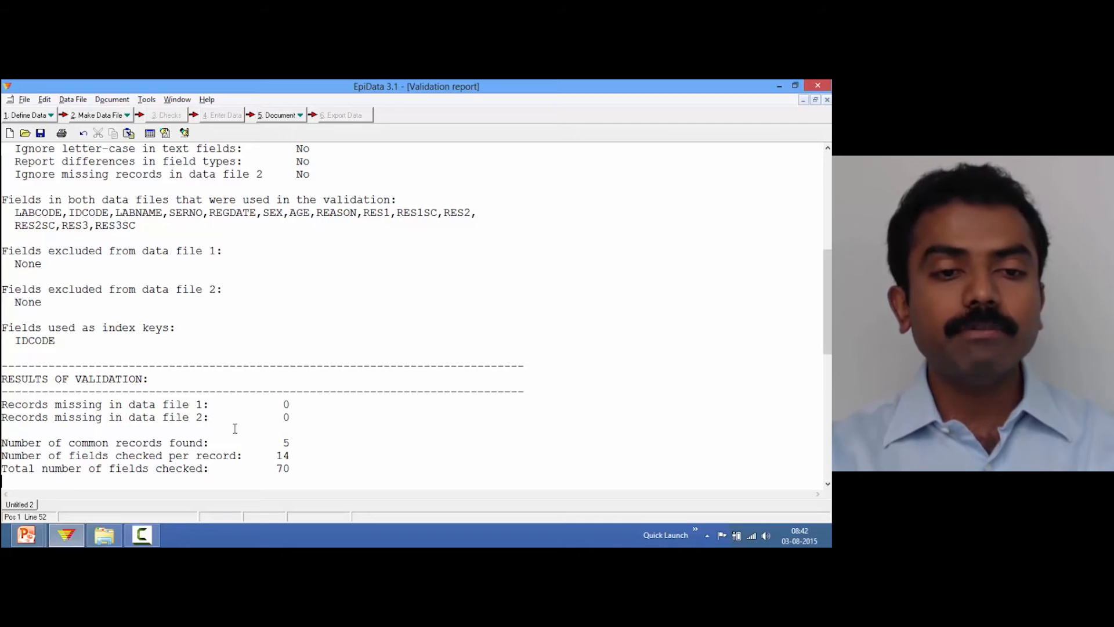
Scroll through the record-by-record discrepancy listing of the validation report, then return to the report's start
{"action": "left_click", "coordinate": [291, 442]}
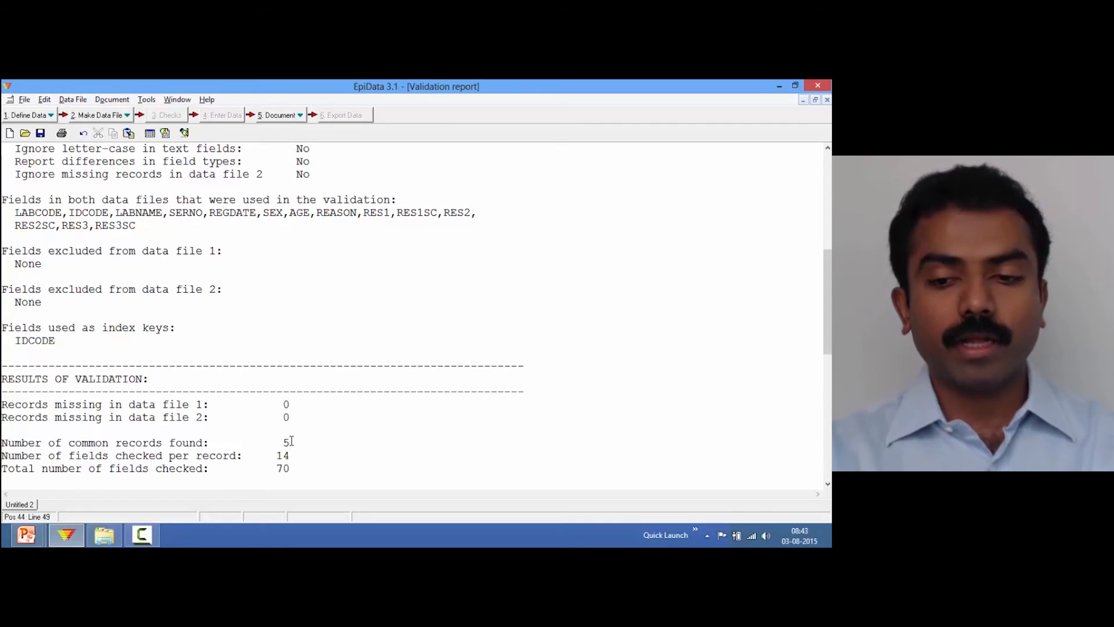
{"action": "key", "text": "Down"}
{"action": "key", "text": "Down"}
{"action": "key", "text": "Down"}
{"action": "key", "text": "Down"}
{"action": "key", "text": "Down"}
{"action": "key", "text": "Down"}
{"action": "key", "text": "Down"}
{"action": "key", "text": "Down"}
{"action": "key", "text": "Down"}
{"action": "key", "text": "Down"}
{"action": "key", "text": "Down"}
{"action": "key", "text": "Down"}
{"action": "key", "text": "Down"}
{"action": "key", "text": "Down"}
{"action": "key", "text": "Down"}
{"action": "key", "text": "Down"}
{"action": "key", "text": "Down"}
{"action": "key", "text": "Down"}
{"action": "key", "text": "Down"}
{"action": "key", "text": "Down"}
{"action": "key", "text": "Down"}
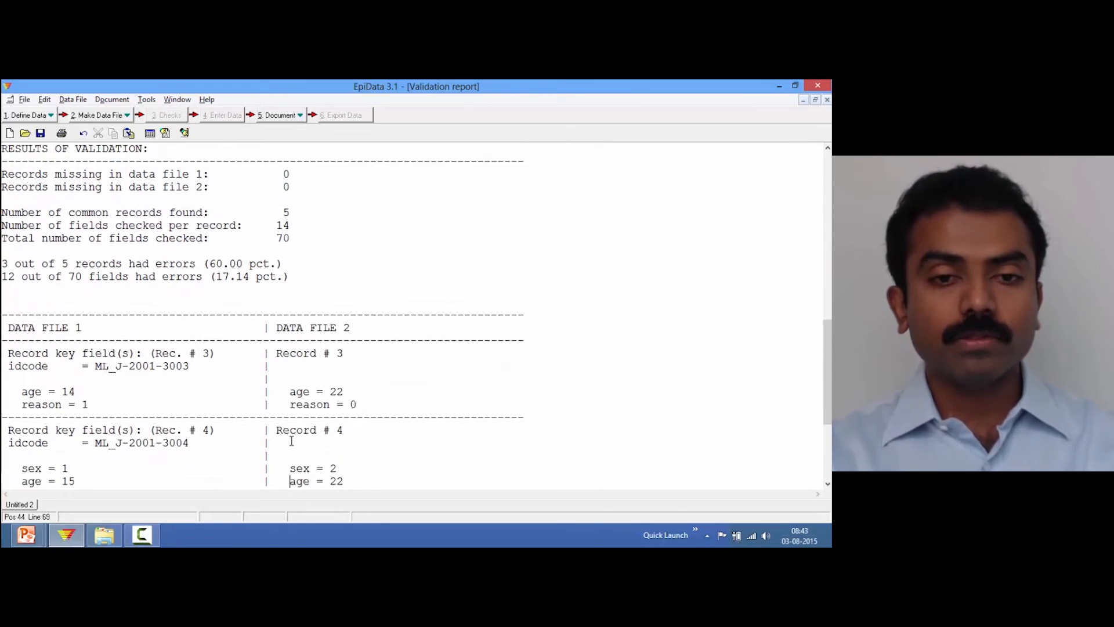
{"action": "key", "text": "Down"}
{"action": "key", "text": "Down"}
{"action": "key", "text": "Down"}
{"action": "key", "text": "Down"}
{"action": "key", "text": "Down"}
{"action": "key", "text": "Down"}
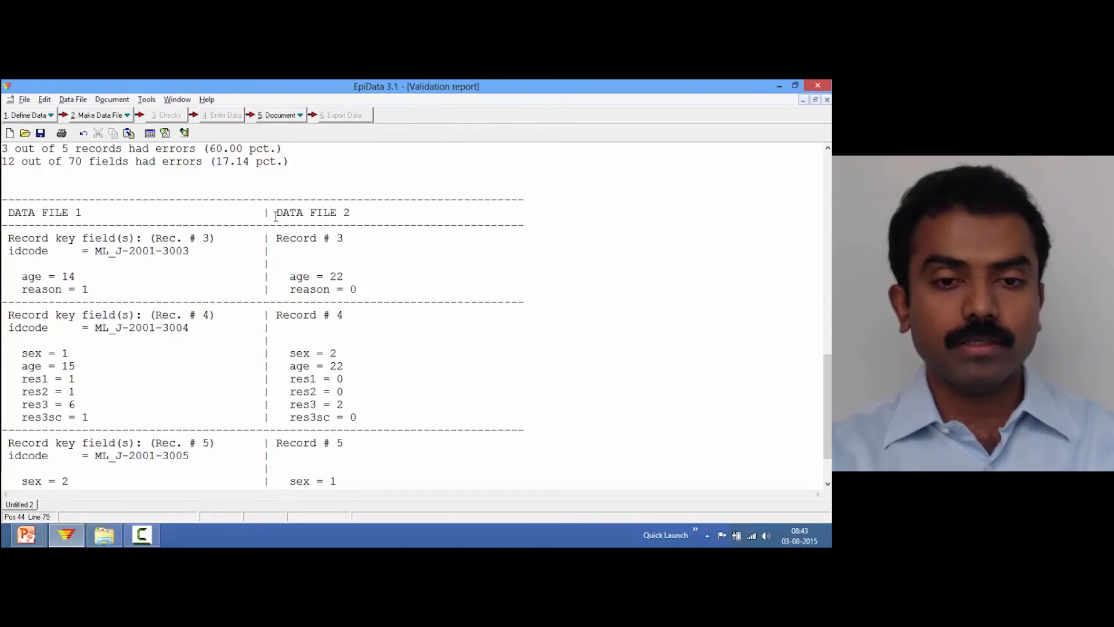
{"action": "key", "text": "Down"}
{"action": "key", "text": "Down"}
{"action": "key", "text": "Down"}
{"action": "key", "text": "Down"}
{"action": "key", "text": "Down"}
{"action": "key", "text": "Up"}
{"action": "key", "text": "Up"}
{"action": "key", "text": "Up"}
{"action": "key", "text": "Up"}
{"action": "key", "text": "Up"}
{"action": "key", "text": "Up"}
{"action": "key", "text": "Up"}
{"action": "key", "text": "Up"}
{"action": "key", "text": "Up"}
{"action": "key", "text": "Up"}
{"action": "key", "text": "Up"}
{"action": "key", "text": "Up"}
{"action": "key", "text": "Up"}
{"action": "key", "text": "Up"}
{"action": "key", "text": "Up"}
{"action": "key", "text": "Up"}
{"action": "key", "text": "Up"}
{"action": "key", "text": "Up"}
{"action": "key", "text": "Up"}
{"action": "key", "text": "Up"}
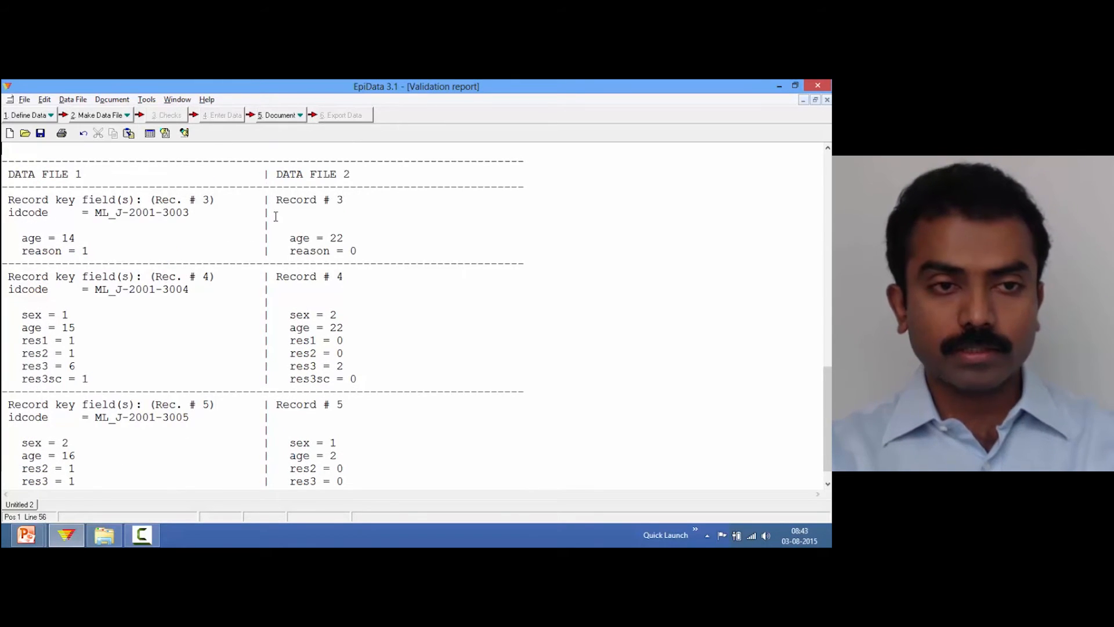
{"action": "key", "text": "ctrl+Home"}
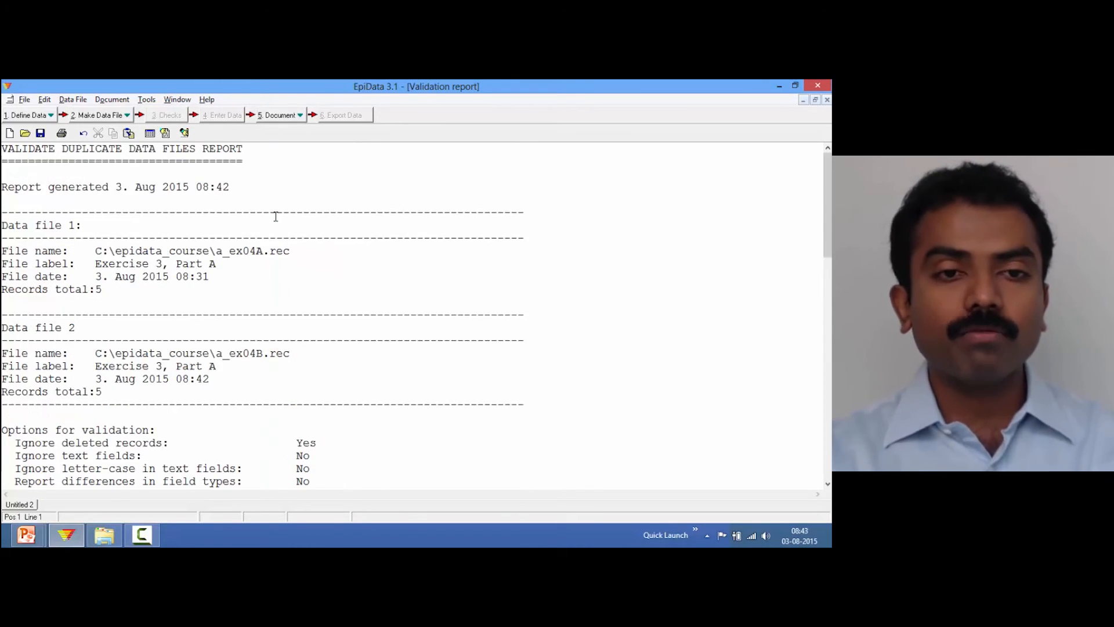
Save the validation report as a_ex04_AB.not in the epidata_course folder and close it
{"action": "key", "text": "ctrl+s"}
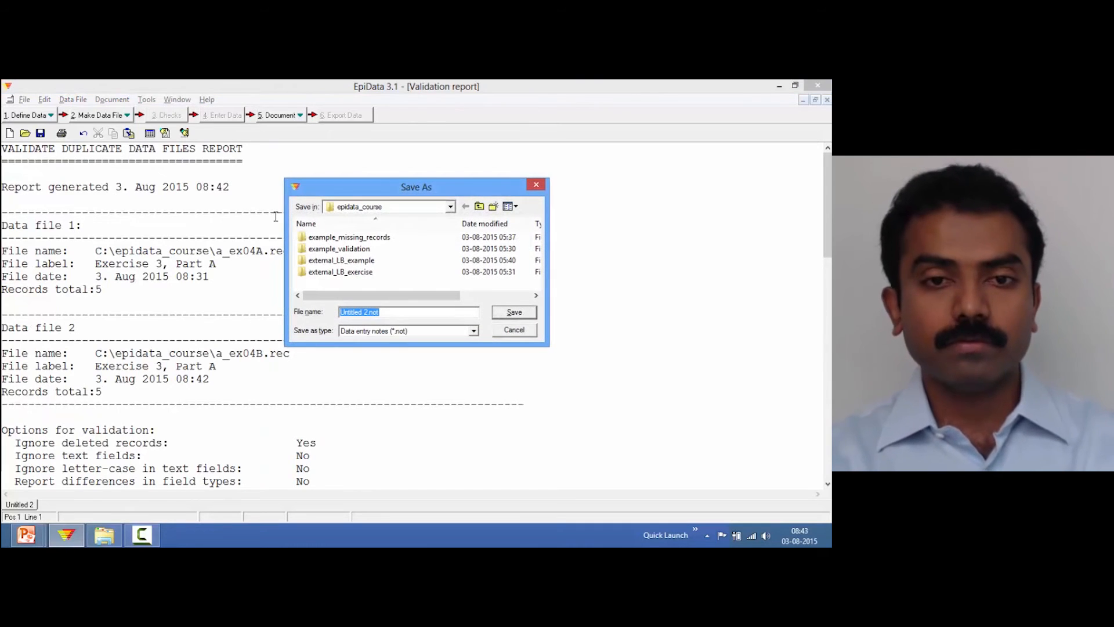
{"action": "left_click", "coordinate": [369, 312]}
{"action": "key", "text": "BackSpace"}
{"action": "key", "text": "BackSpace"}
{"action": "key", "text": "BackSpace"}
{"action": "key", "text": "BackSpace"}
{"action": "key", "text": "BackSpace"}
{"action": "key", "text": "BackSpace"}
{"action": "key", "text": "BackSpace"}
{"action": "key", "text": "BackSpace"}
{"action": "key", "text": "BackSpace"}
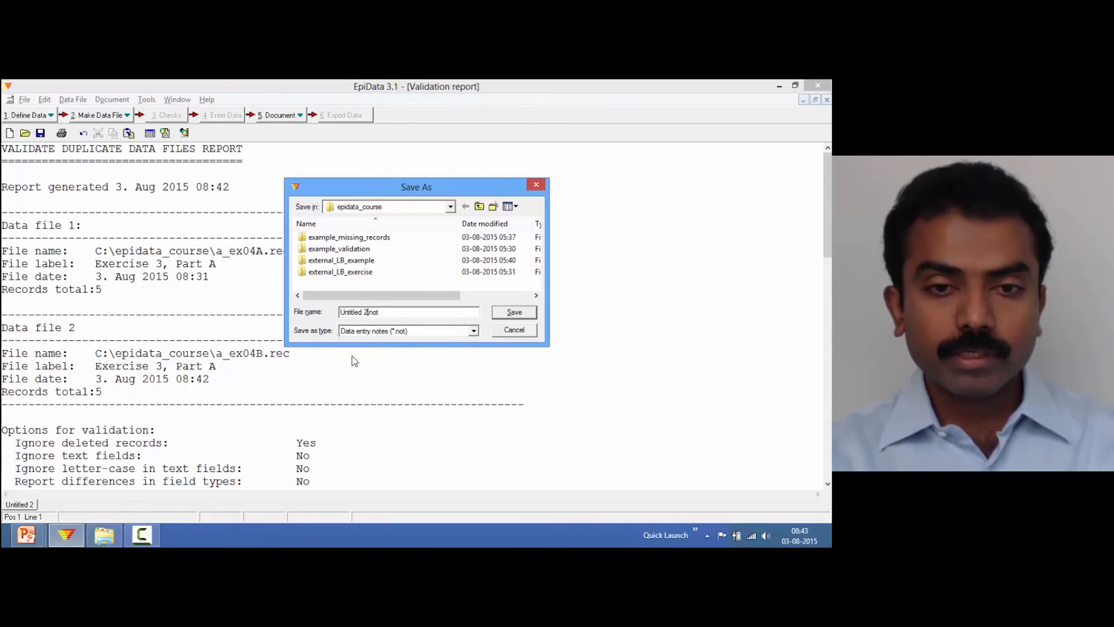
{"action": "key", "text": "BackSpace"}
{"action": "type", "text": "a_ex"}
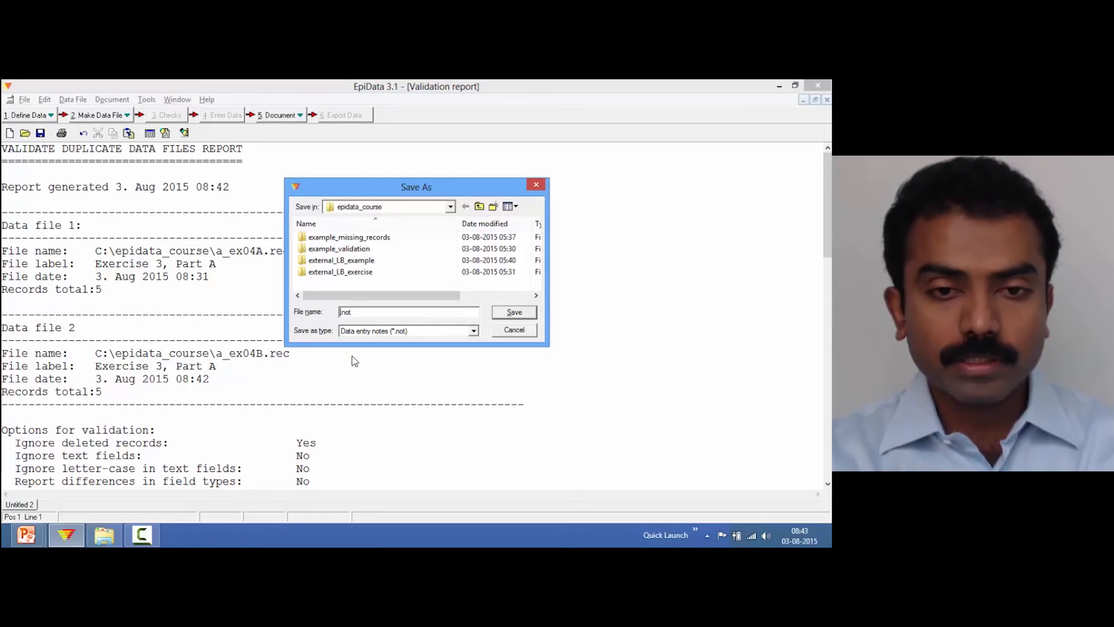
{"action": "type", "text": "0"}
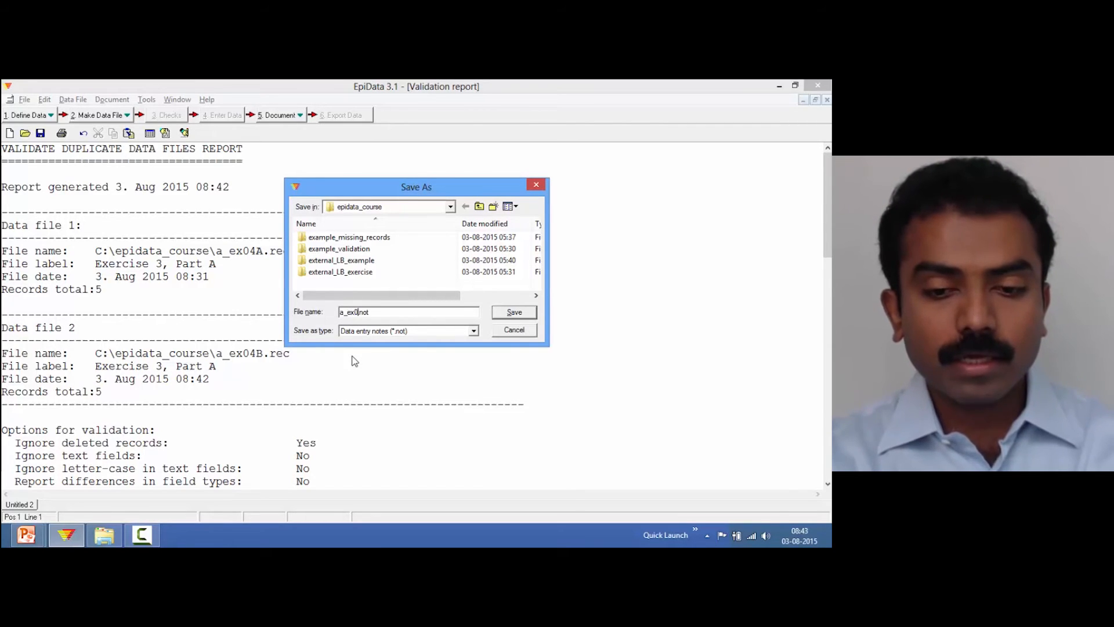
{"action": "type", "text": "4"}
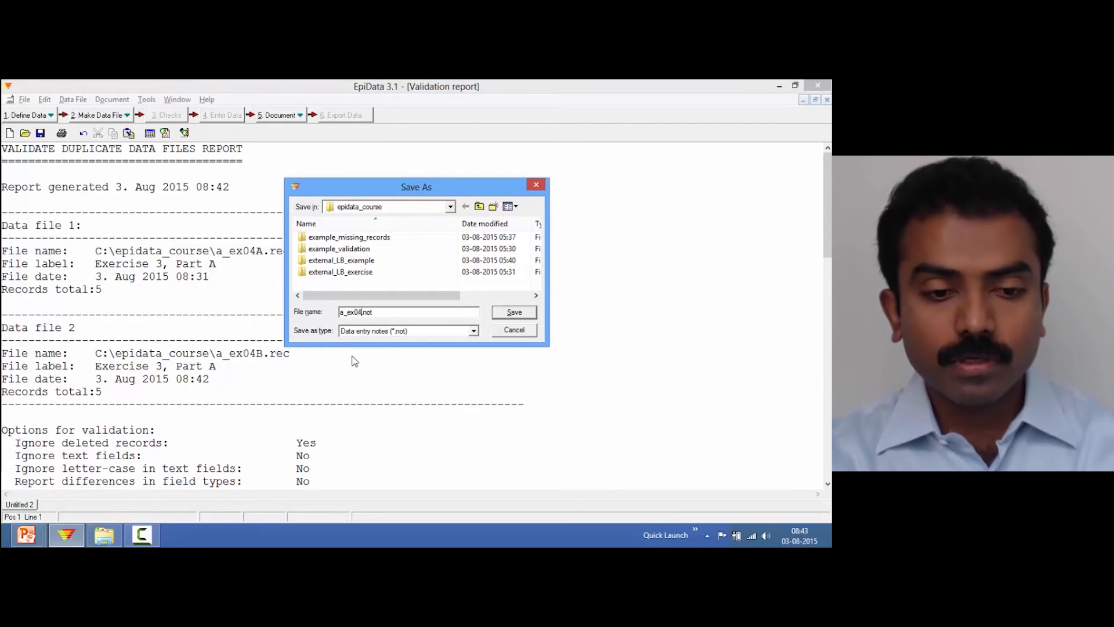
{"action": "type", "text": "_AB"}
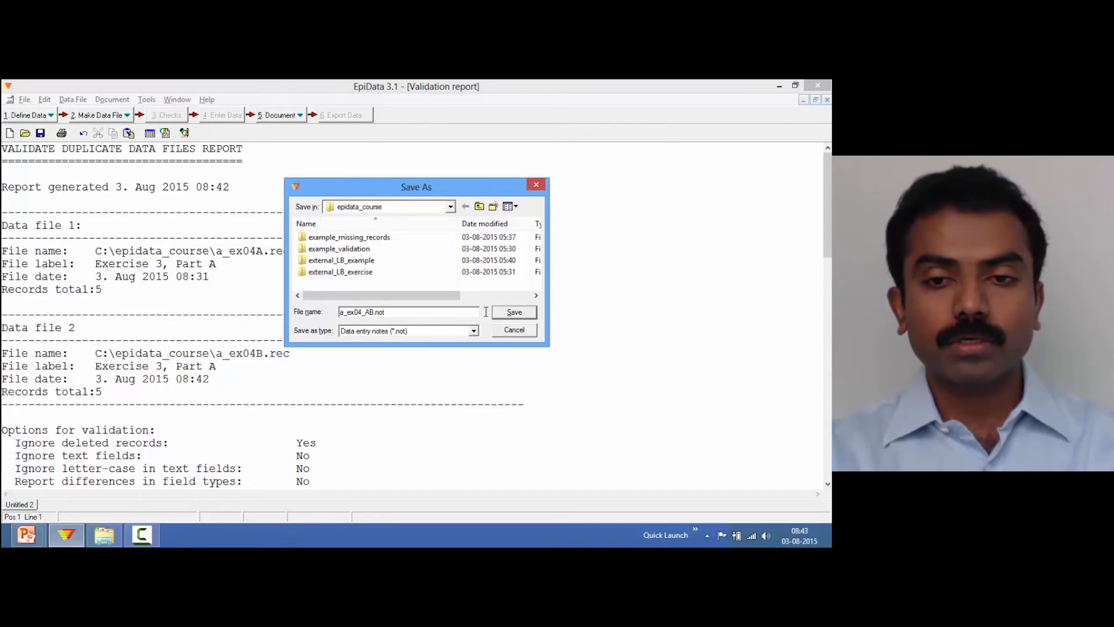
{"action": "left_click", "coordinate": [514, 313]}
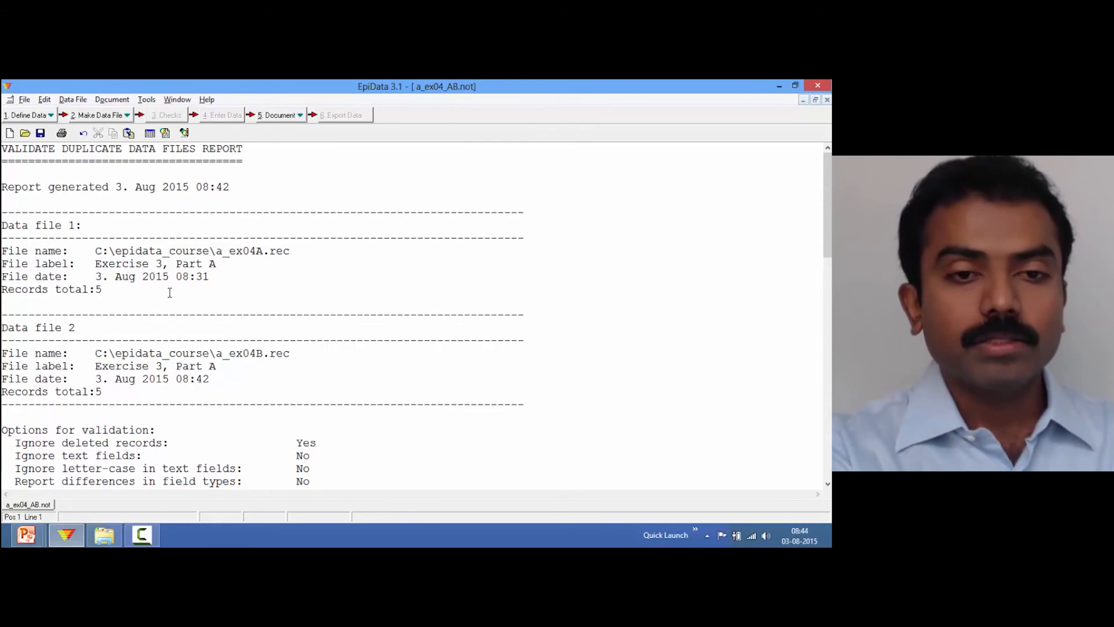
{"action": "key", "text": "ctrl+F4"}
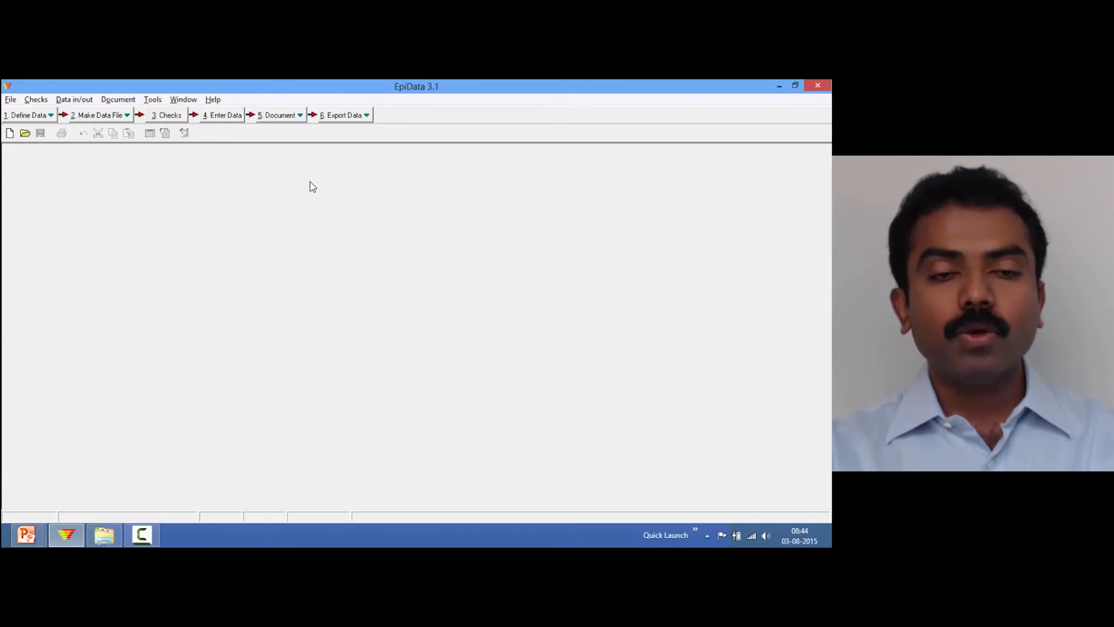
In the epidata_course folder, duplicate the three a_ex04A files (.chk, .eix, .rec)
{"action": "left_click", "coordinate": [103, 535]}
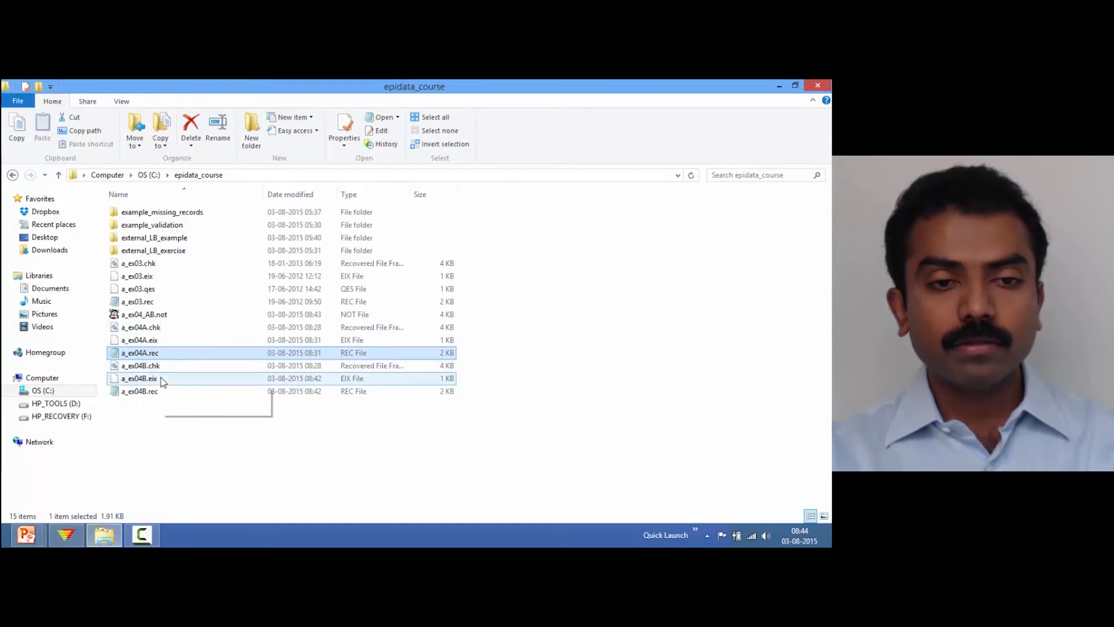
{"action": "left_click", "coordinate": [161, 392]}
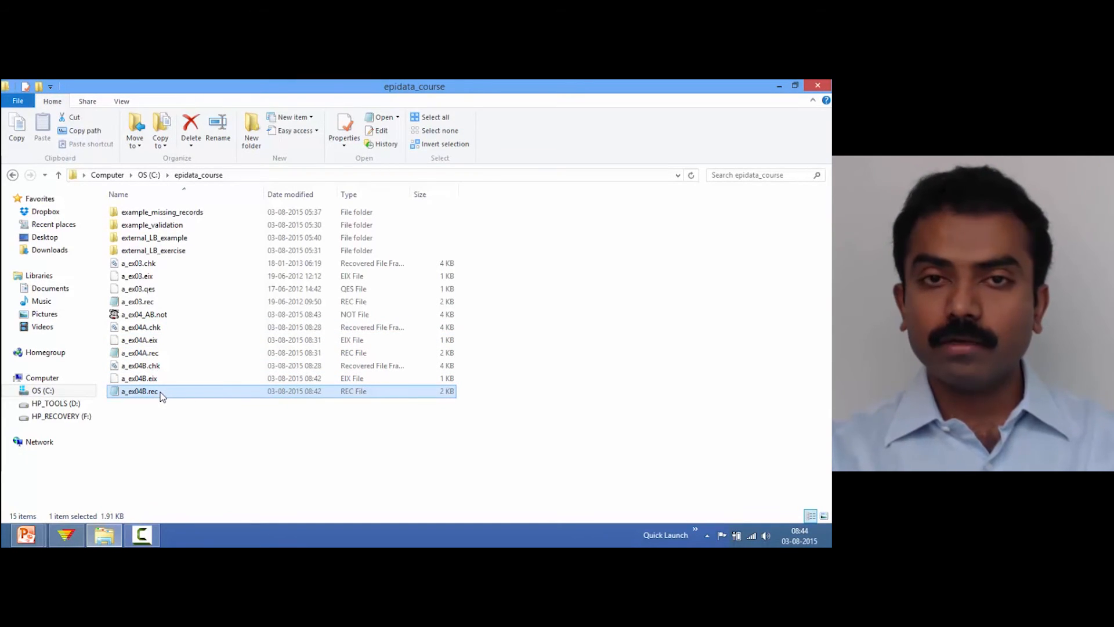
{"action": "left_click", "coordinate": [152, 355]}
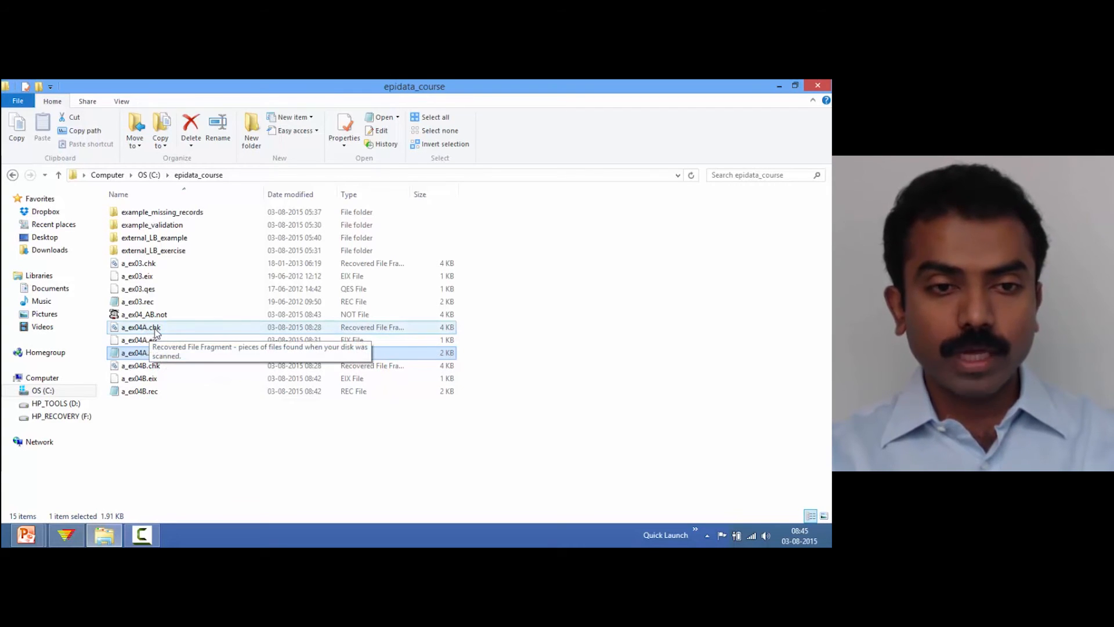
{"action": "left_click", "coordinate": [155, 331]}
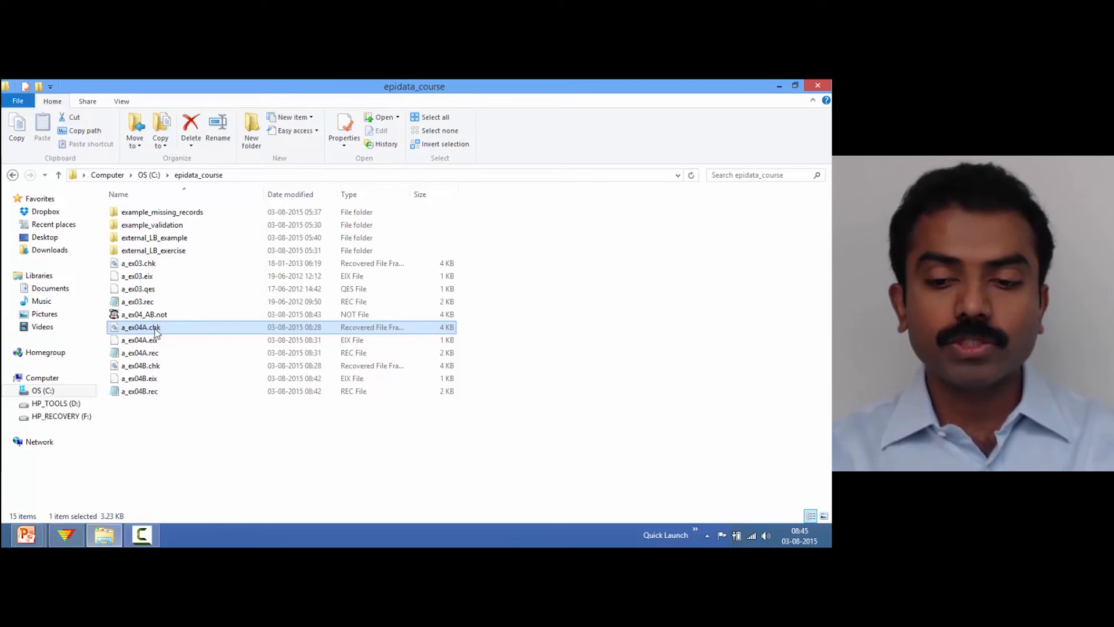
{"action": "key", "text": "shift+Down"}
{"action": "key", "text": "shift+Down"}
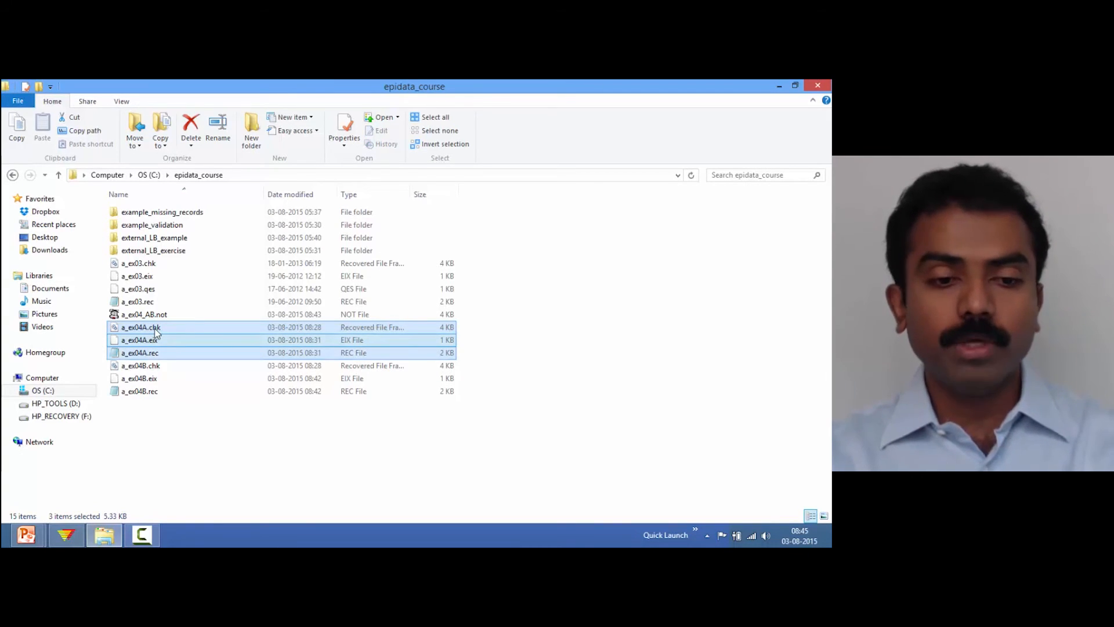
{"action": "key", "text": "ctrl+c"}
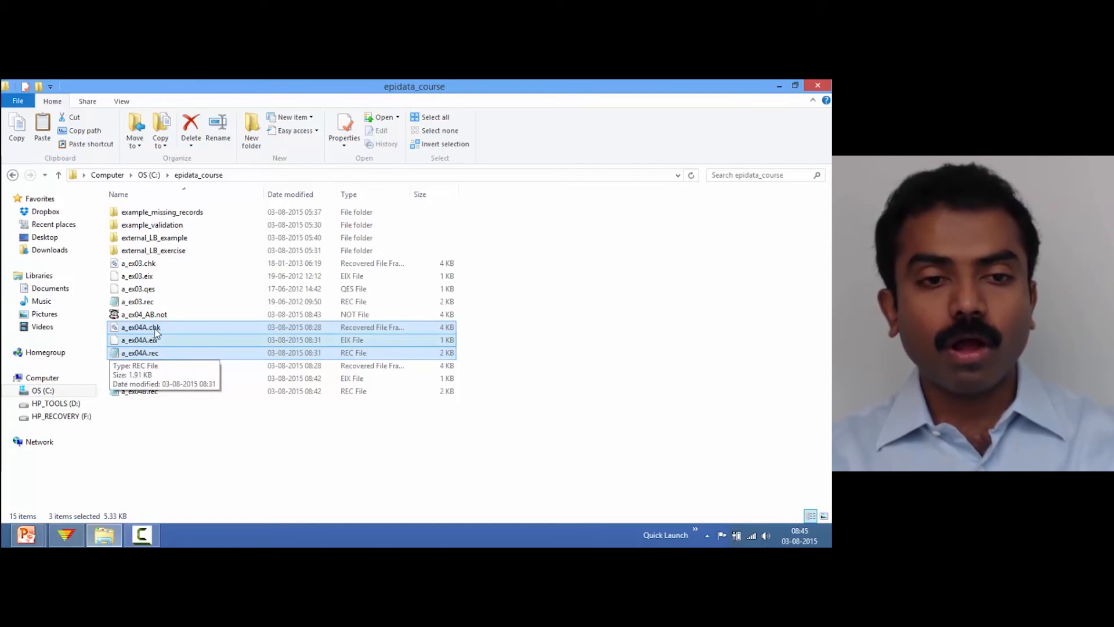
{"action": "key", "text": "ctrl+v"}
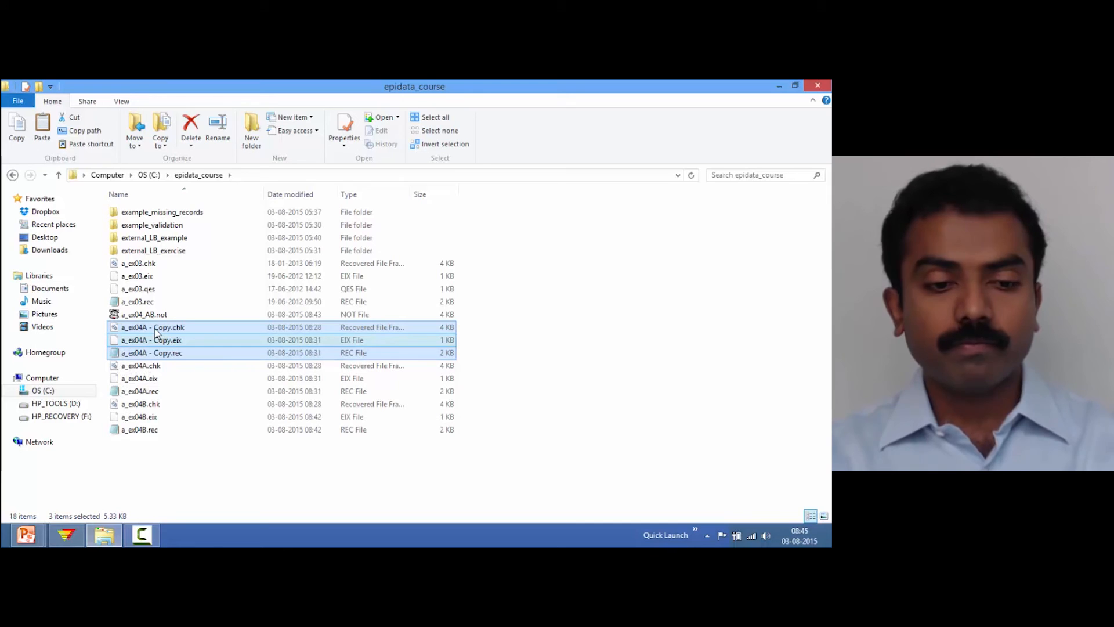
Rename the copied a_ex04A files to a_ex04F
{"action": "key", "text": "F2"}
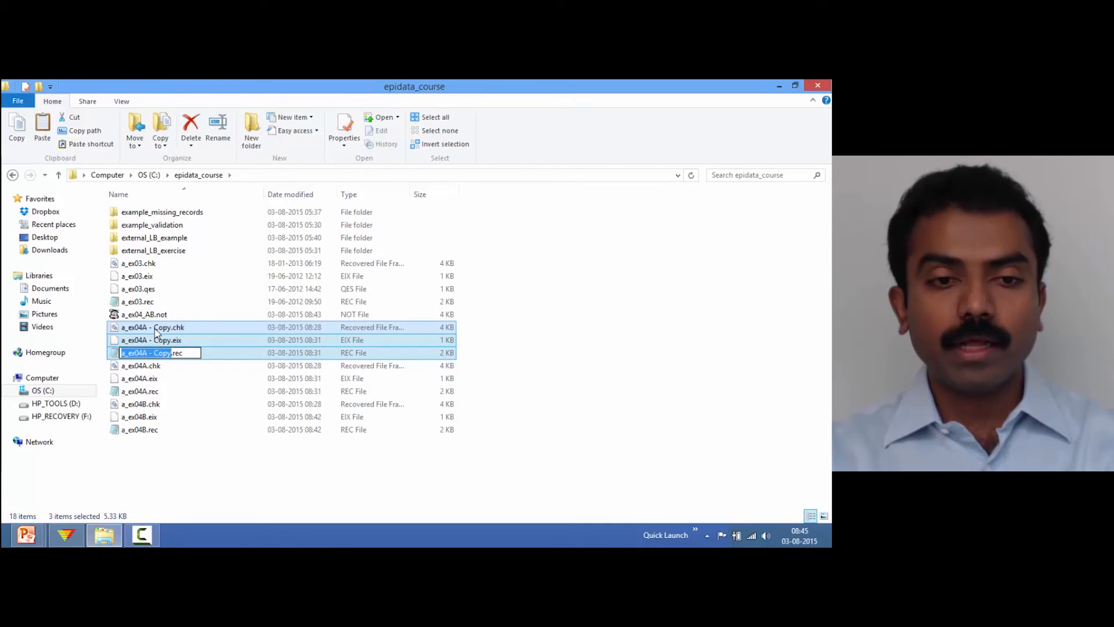
{"action": "key", "text": "Right"}
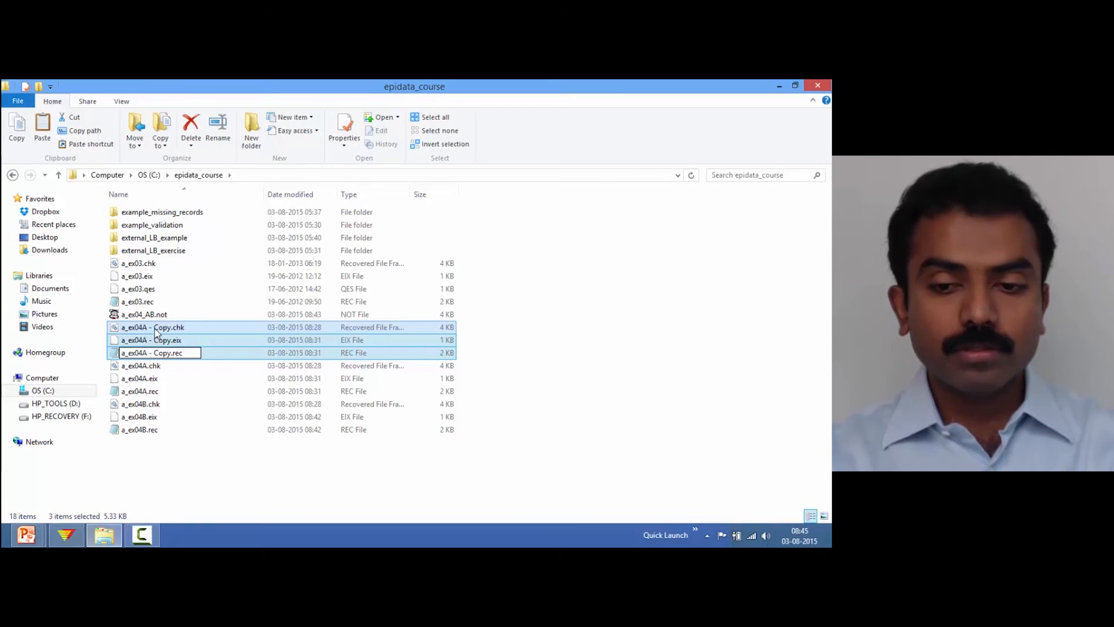
{"action": "key", "text": "BackSpace"}
{"action": "key", "text": "BackSpace"}
{"action": "key", "text": "BackSpace"}
{"action": "key", "text": "BackSpace"}
{"action": "key", "text": "BackSpace"}
{"action": "key", "text": "BackSpace"}
{"action": "key", "text": "BackSpace"}
{"action": "key", "text": "BackSpace"}
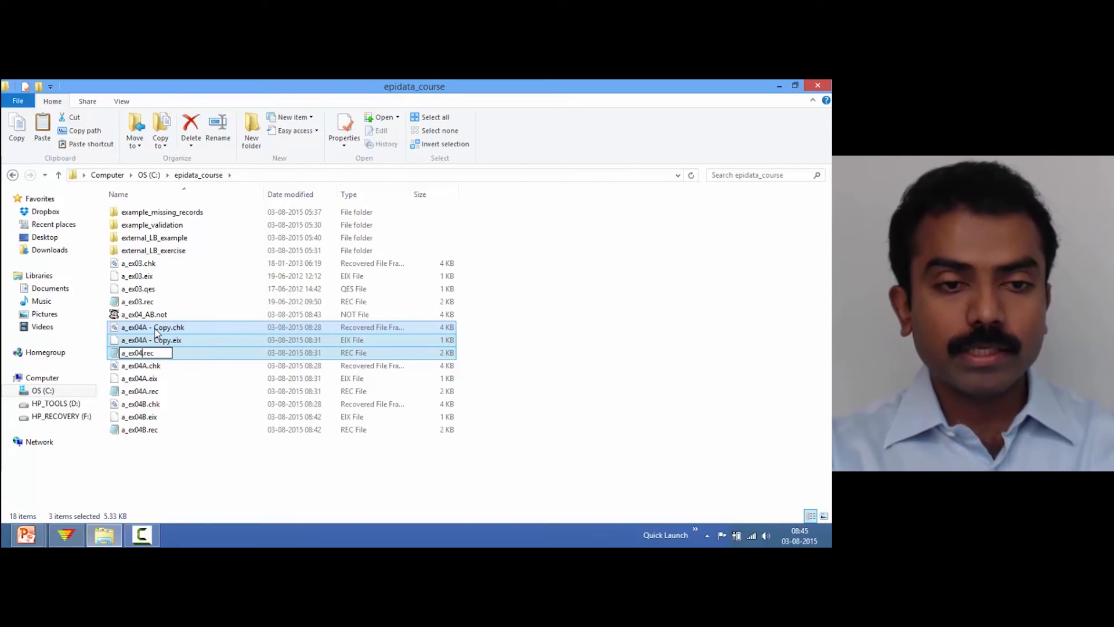
{"action": "type", "text": "F"}
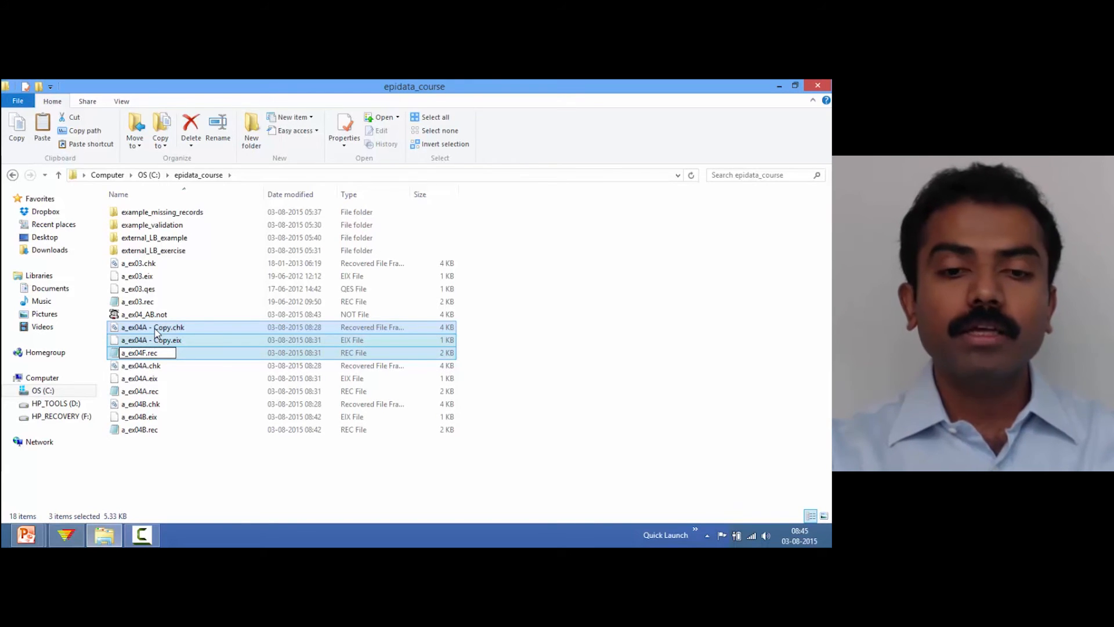
{"action": "key", "text": "Return"}
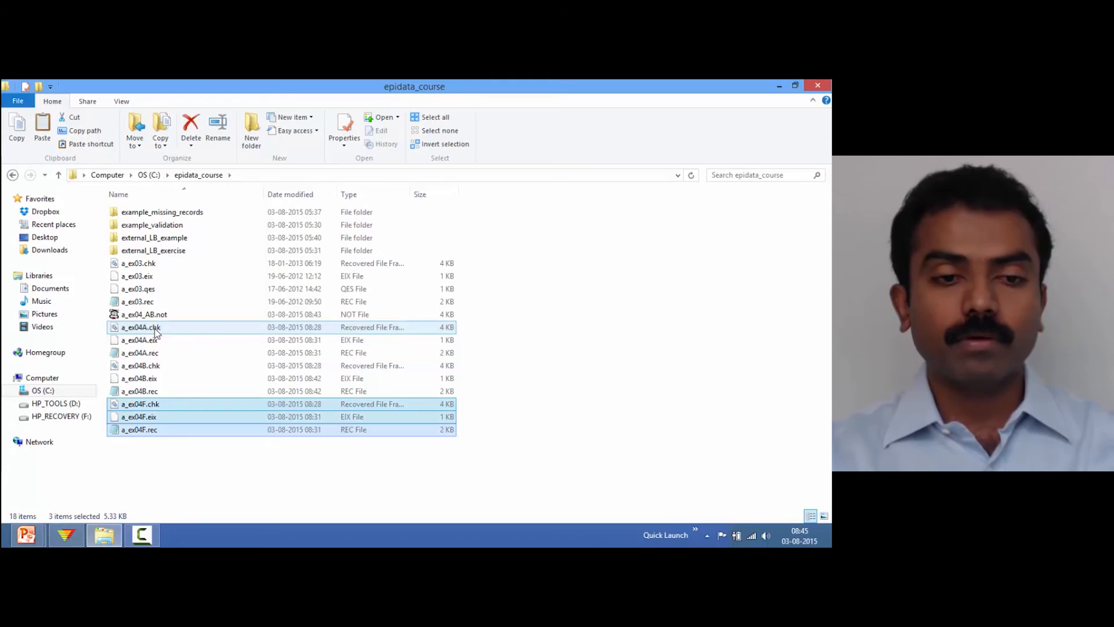
Open a_ex04F.rec for data entry and go back to the last record, 3005
{"action": "left_click", "coordinate": [67, 534]}
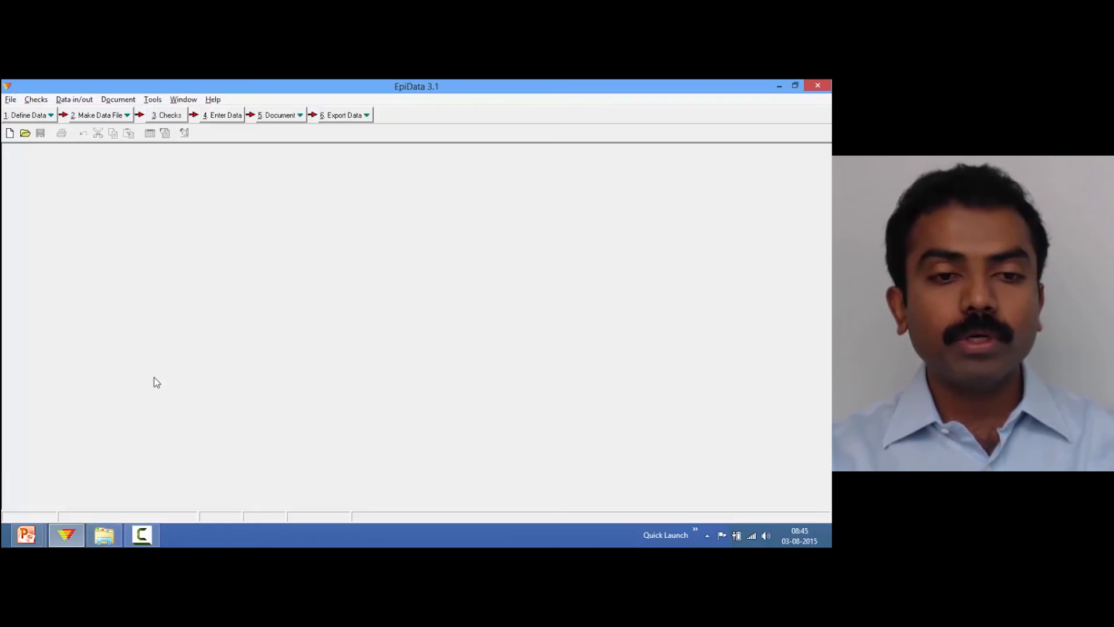
{"action": "left_click", "coordinate": [211, 115]}
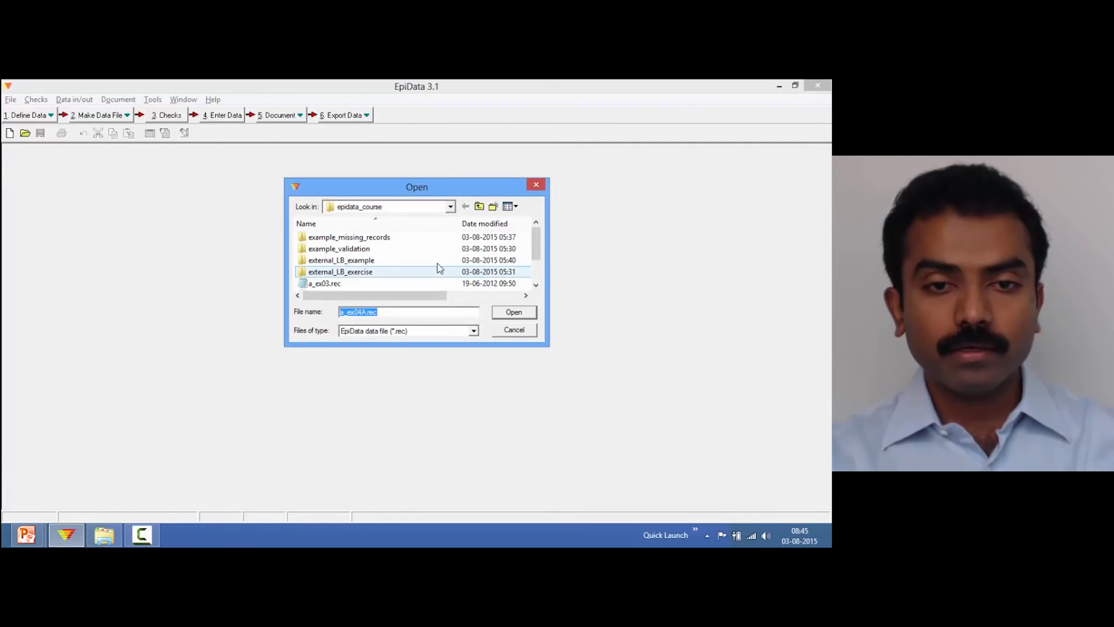
{"action": "scroll", "coordinate": [538, 267], "scroll_direction": "down", "scroll_amount": 2}
{"action": "double_click", "coordinate": [342, 284]}
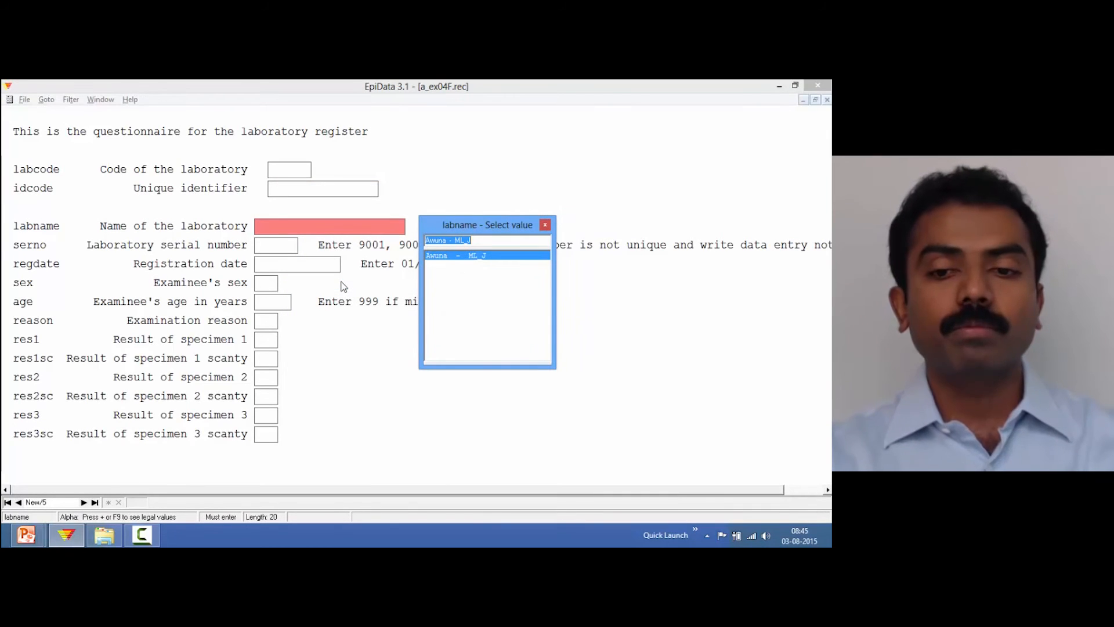
{"action": "key", "text": "Escape"}
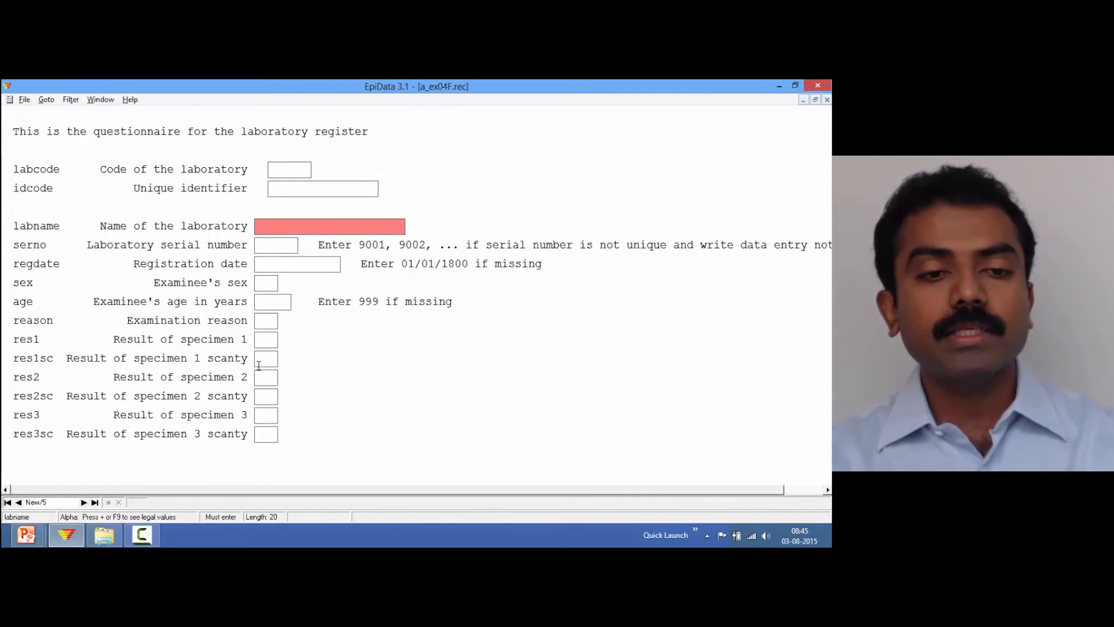
{"action": "left_click", "coordinate": [18, 503]}
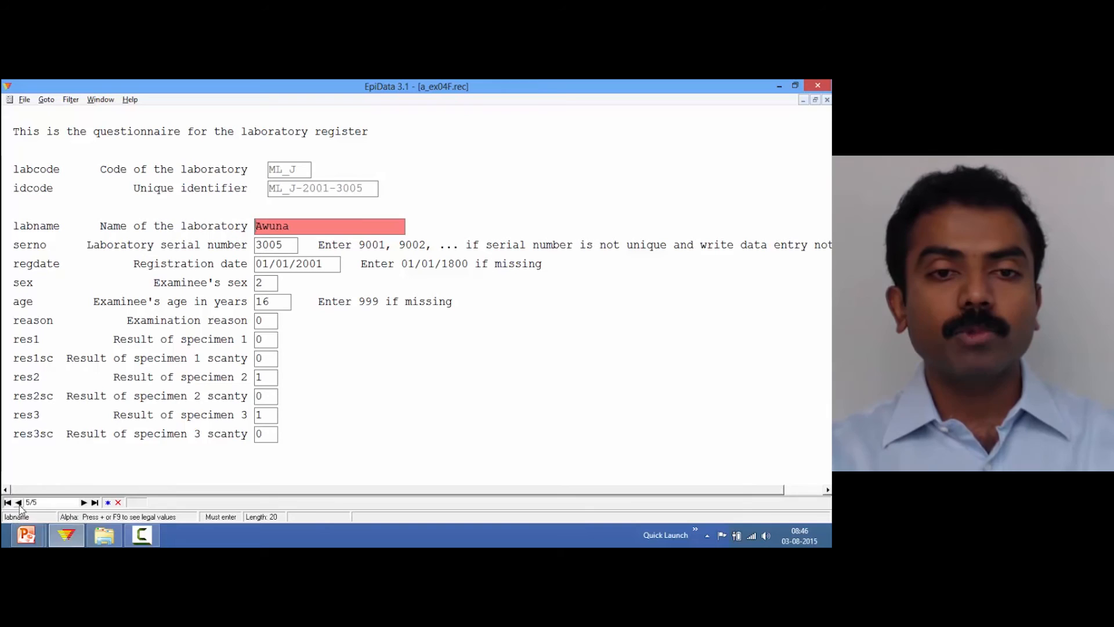
Set the examination reason of record 3005 to 1 and move on through the result fields
{"action": "left_click", "coordinate": [267, 283]}
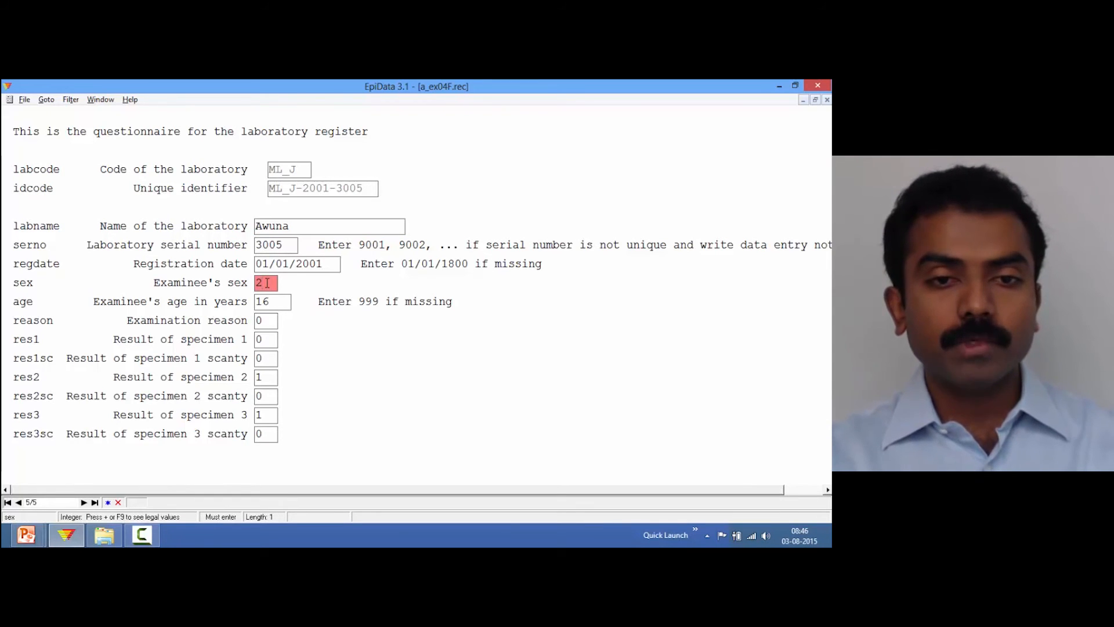
{"action": "left_click", "coordinate": [273, 303]}
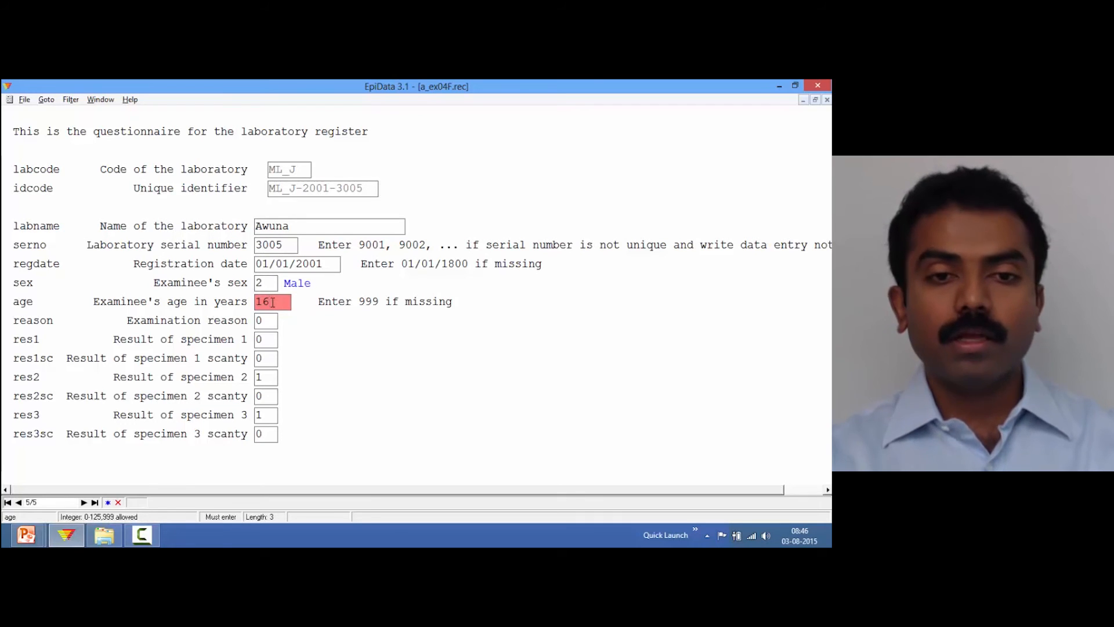
{"action": "left_click", "coordinate": [263, 323]}
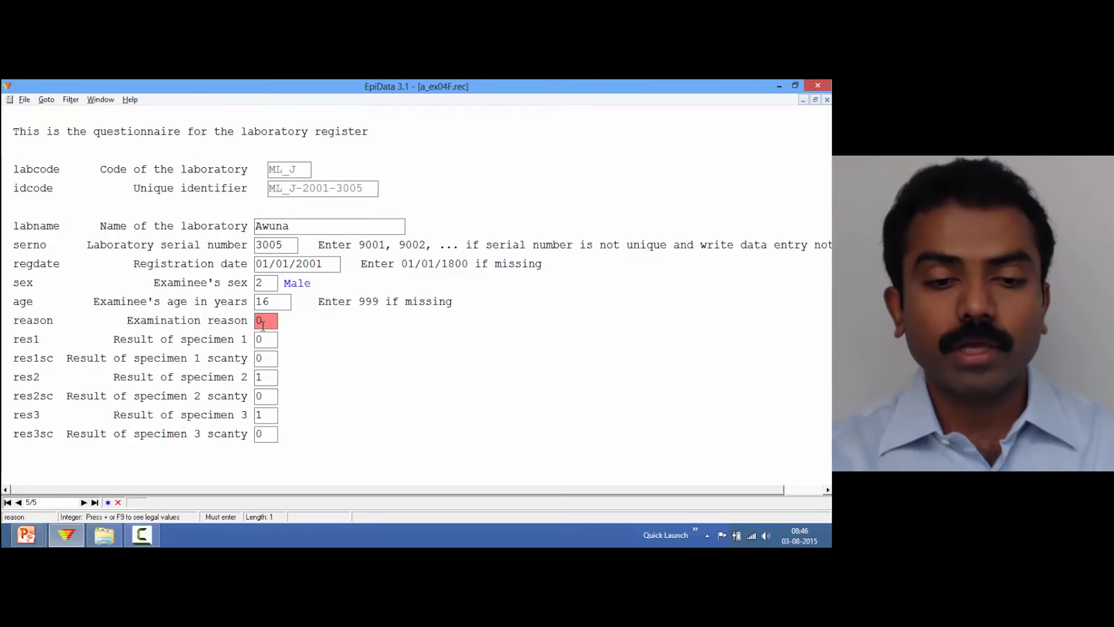
{"action": "type", "text": "1"}
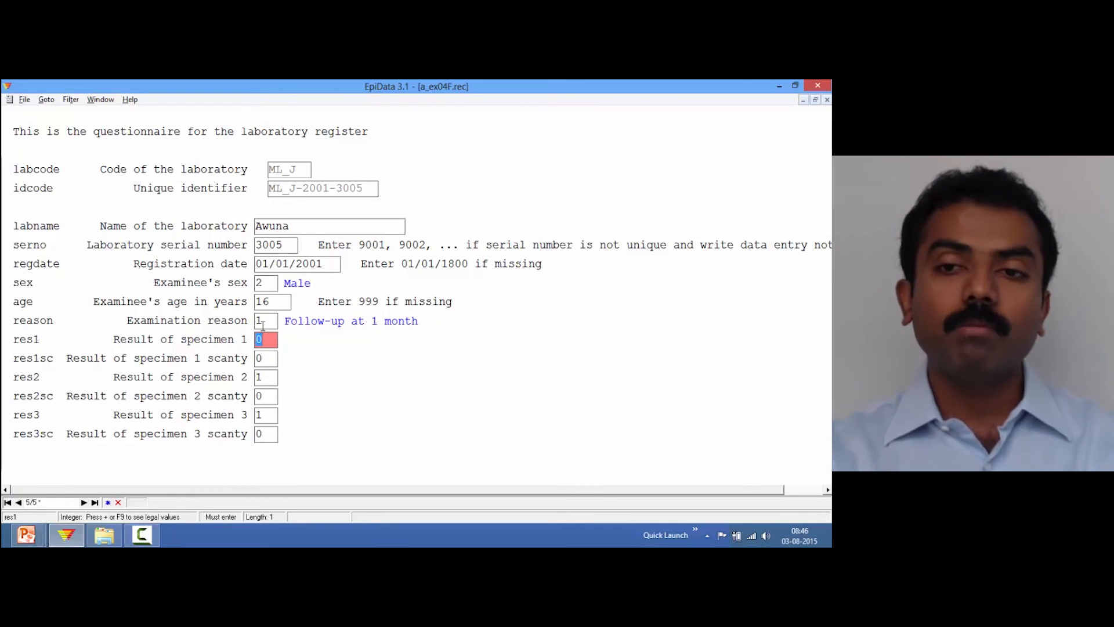
{"action": "key", "text": "Return"}
Save the edited record 3005 to disk and dismiss the laboratory name picker on the new record
{"action": "key", "text": "Return"}
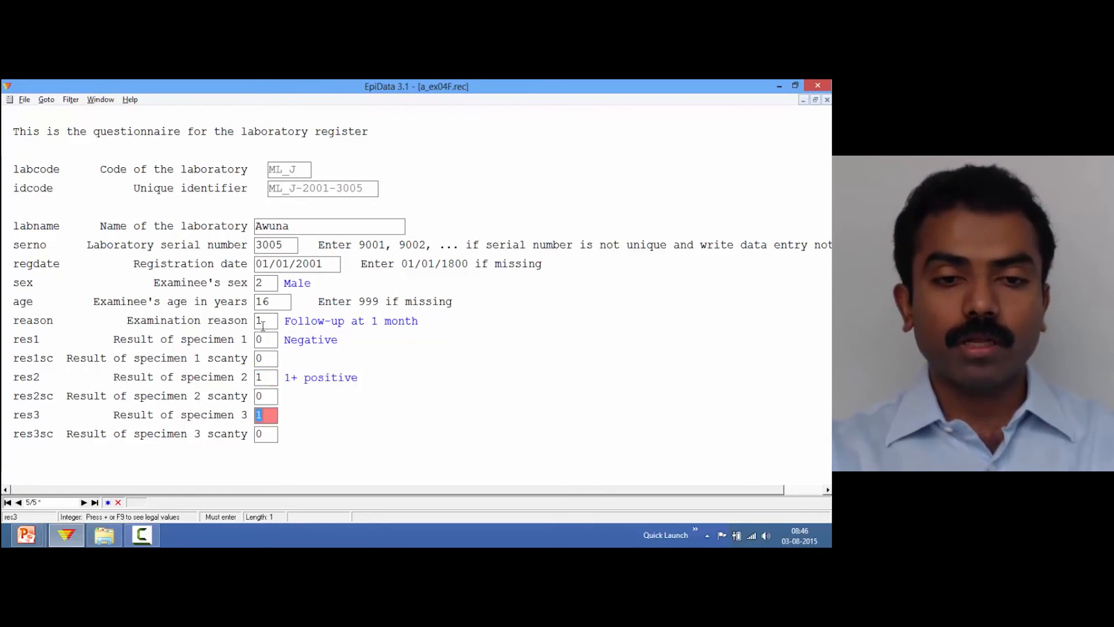
{"action": "key", "text": "Return"}
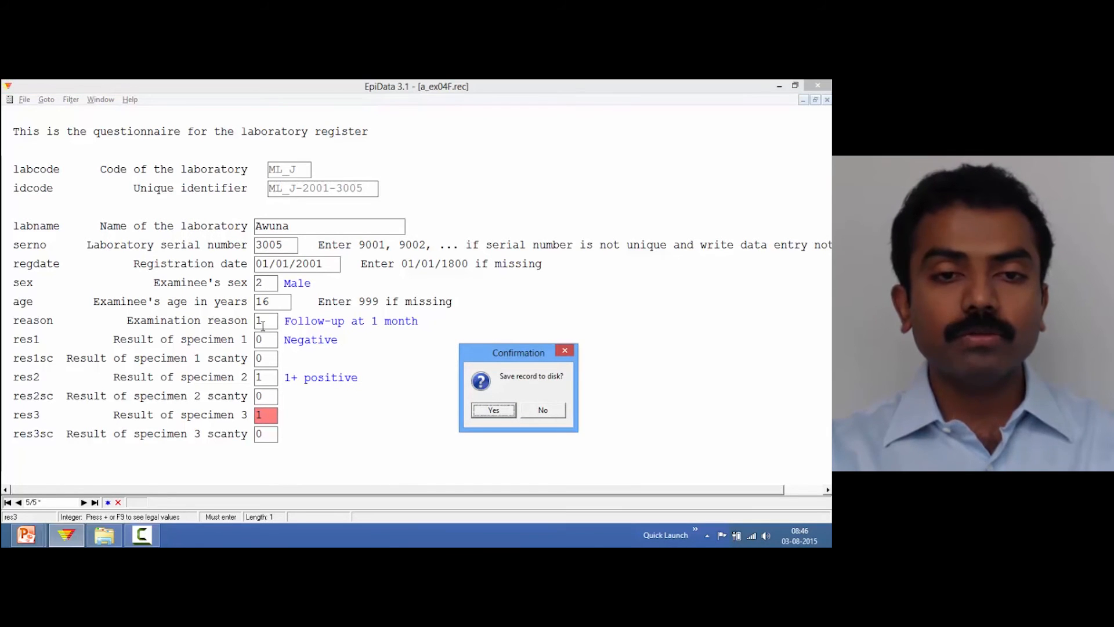
{"action": "key", "text": "Return"}
{"action": "key", "text": "Escape"}
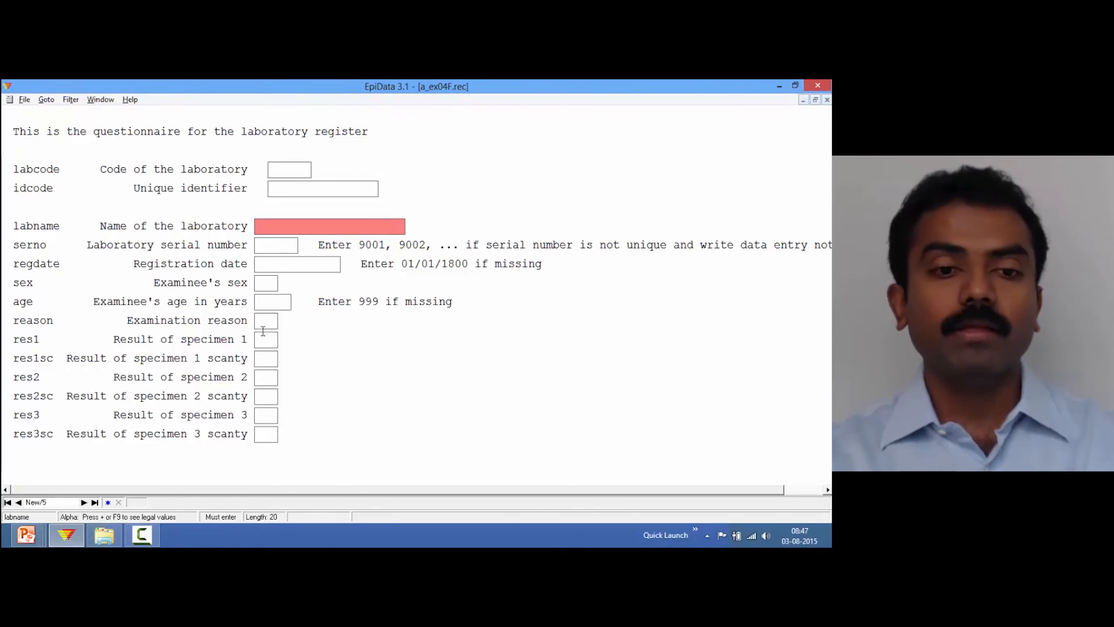
Browse back through the earlier records and try the Goto Record command
{"action": "left_click", "coordinate": [19, 503]}
{"action": "left_click", "coordinate": [19, 502]}
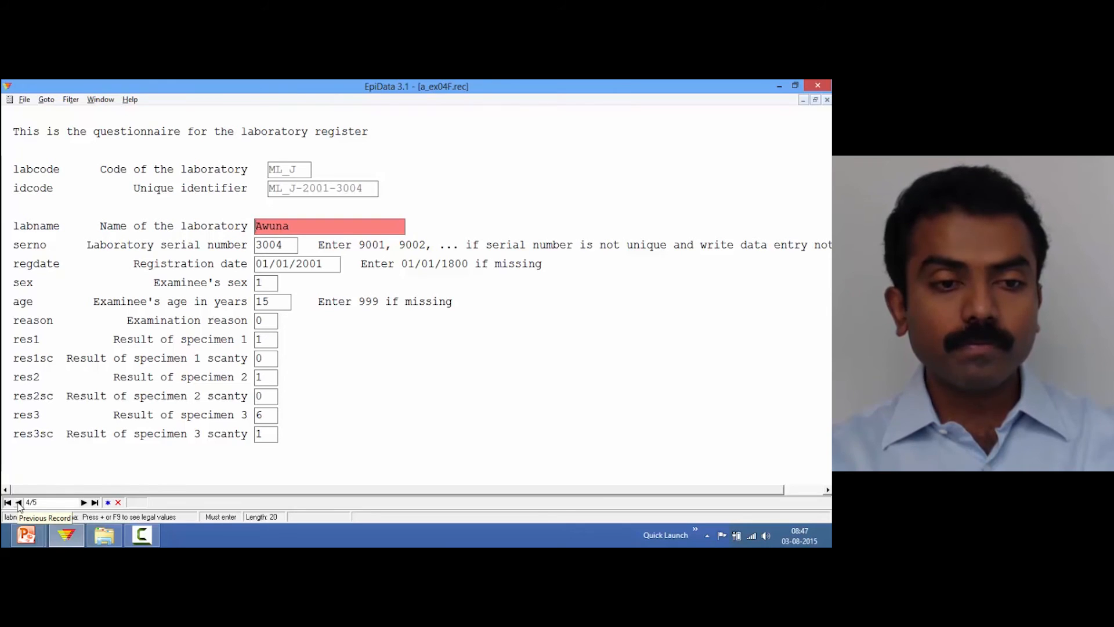
{"action": "left_click", "coordinate": [19, 502]}
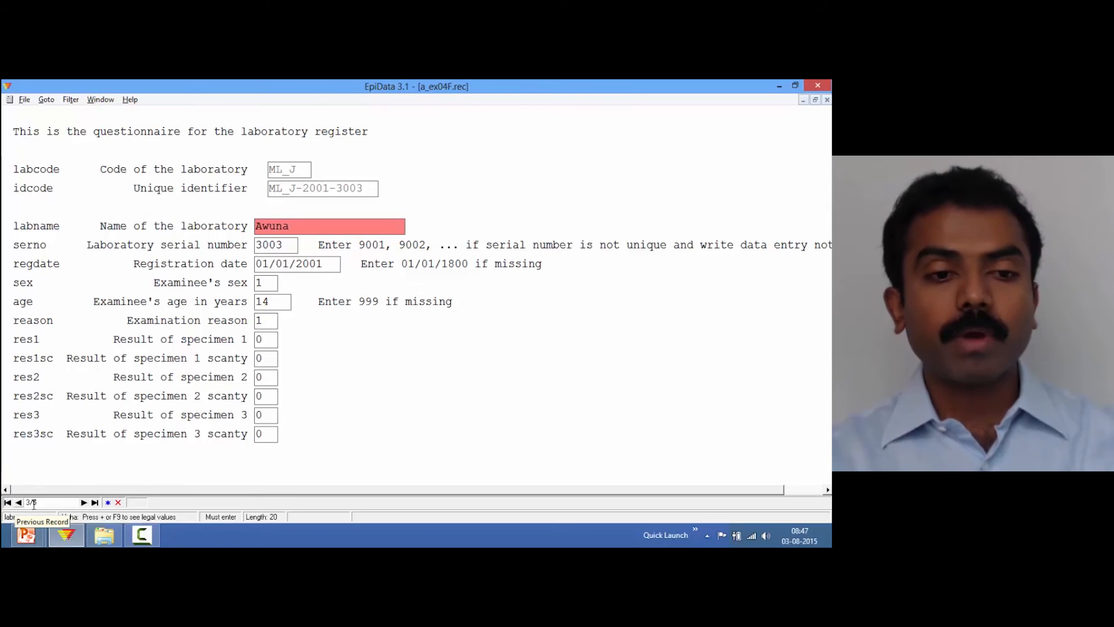
{"action": "left_click", "coordinate": [83, 503]}
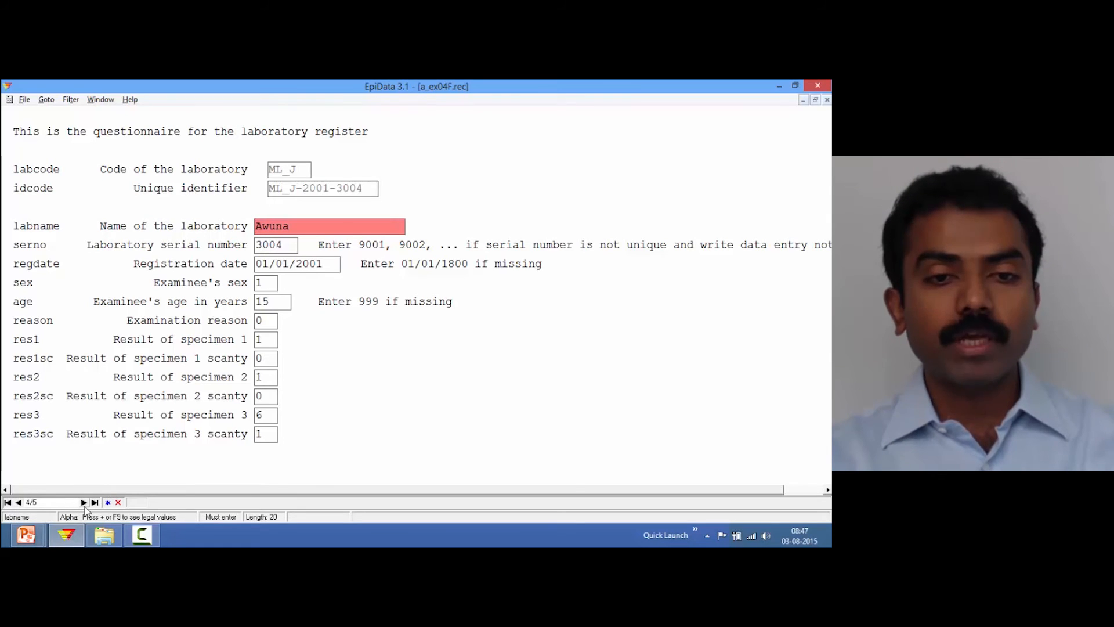
{"action": "left_click", "coordinate": [18, 503]}
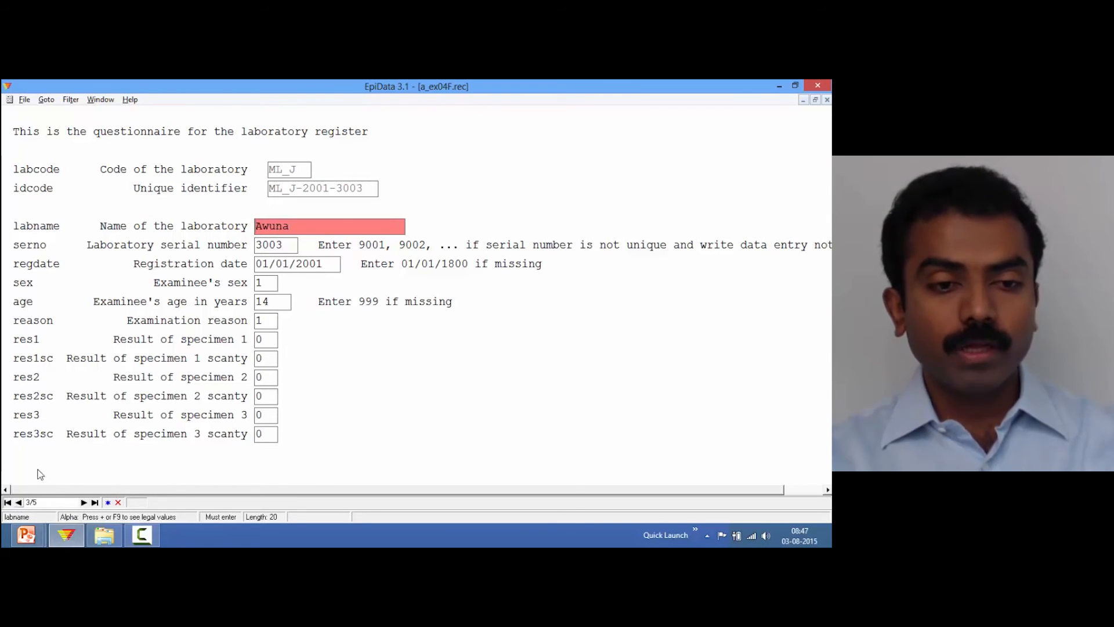
{"action": "left_click", "coordinate": [47, 100]}
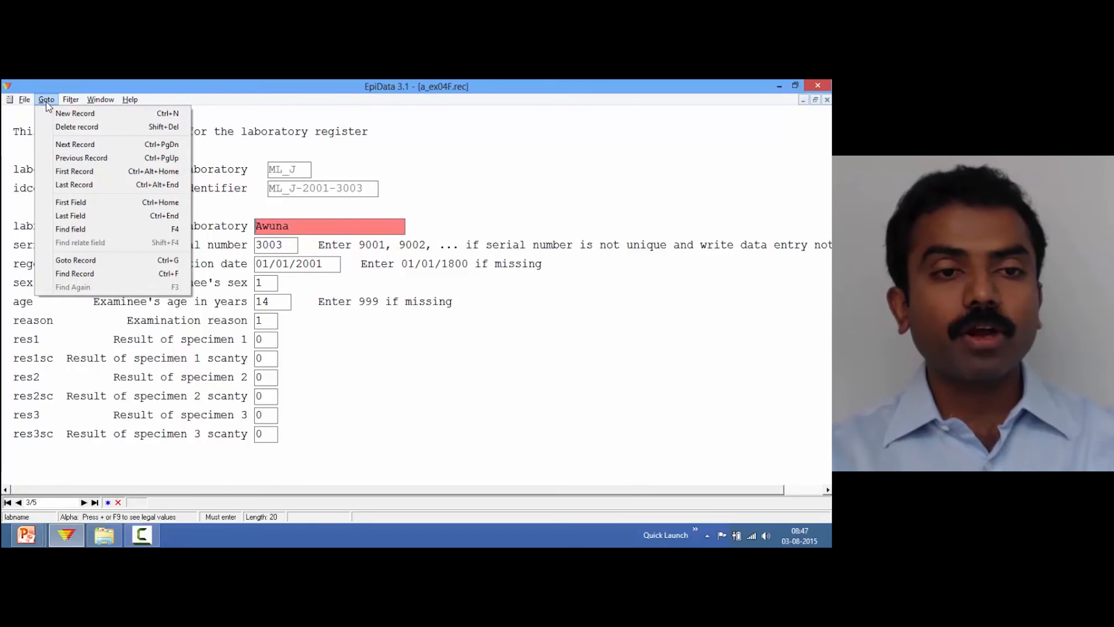
{"action": "left_click", "coordinate": [97, 260]}
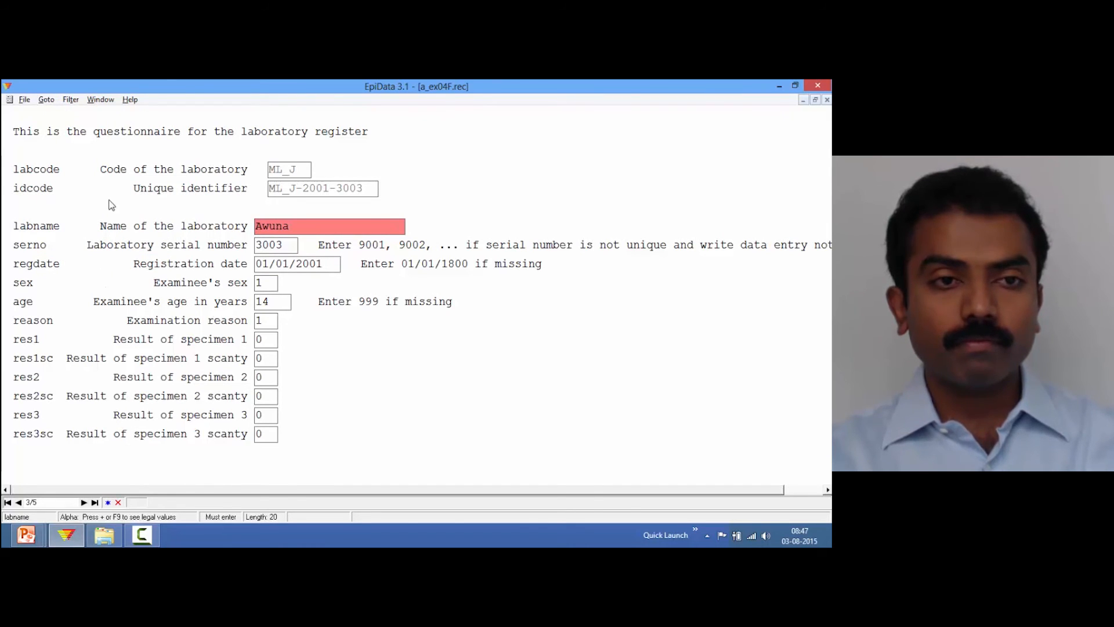
{"action": "left_click", "coordinate": [46, 100]}
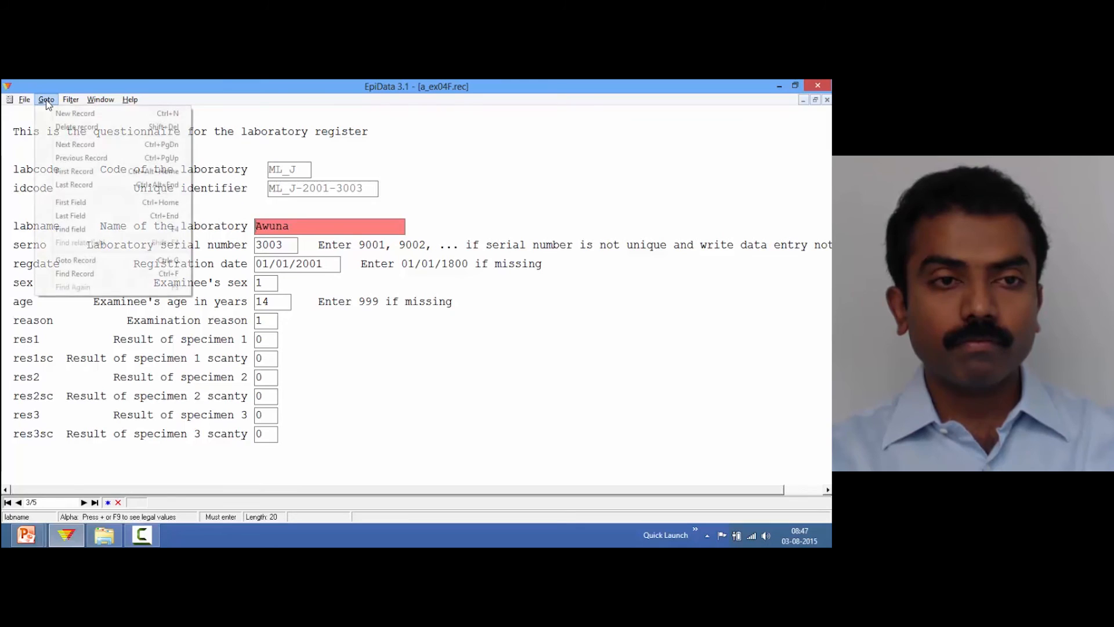
{"action": "left_click", "coordinate": [97, 261]}
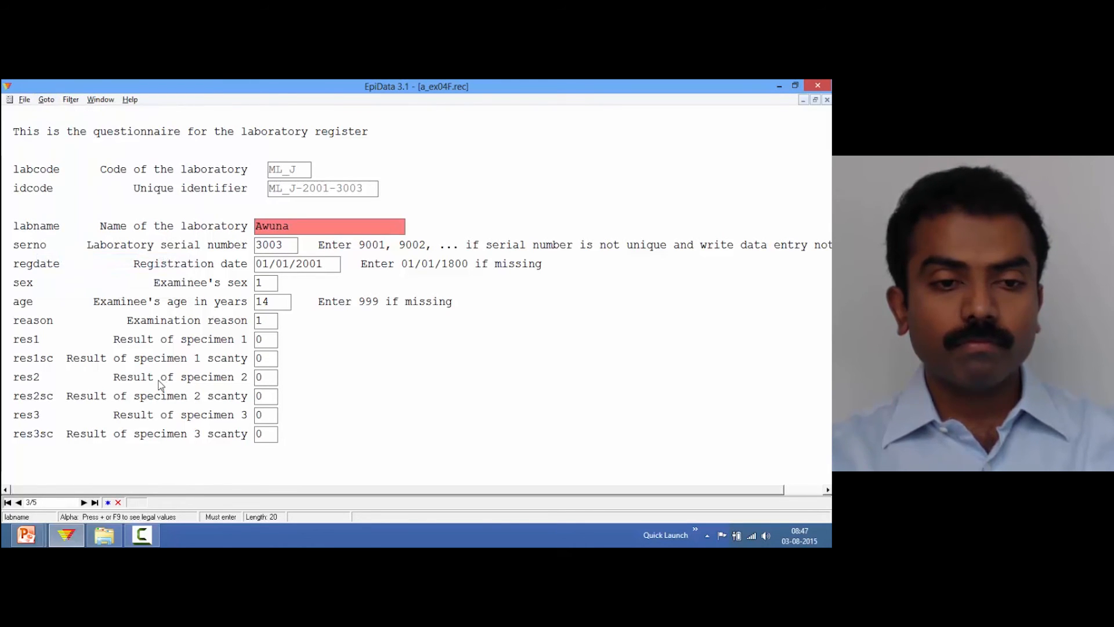
Find the record whose idcode equals ML_J-2001-3005 using Find Record
{"action": "left_click", "coordinate": [51, 104]}
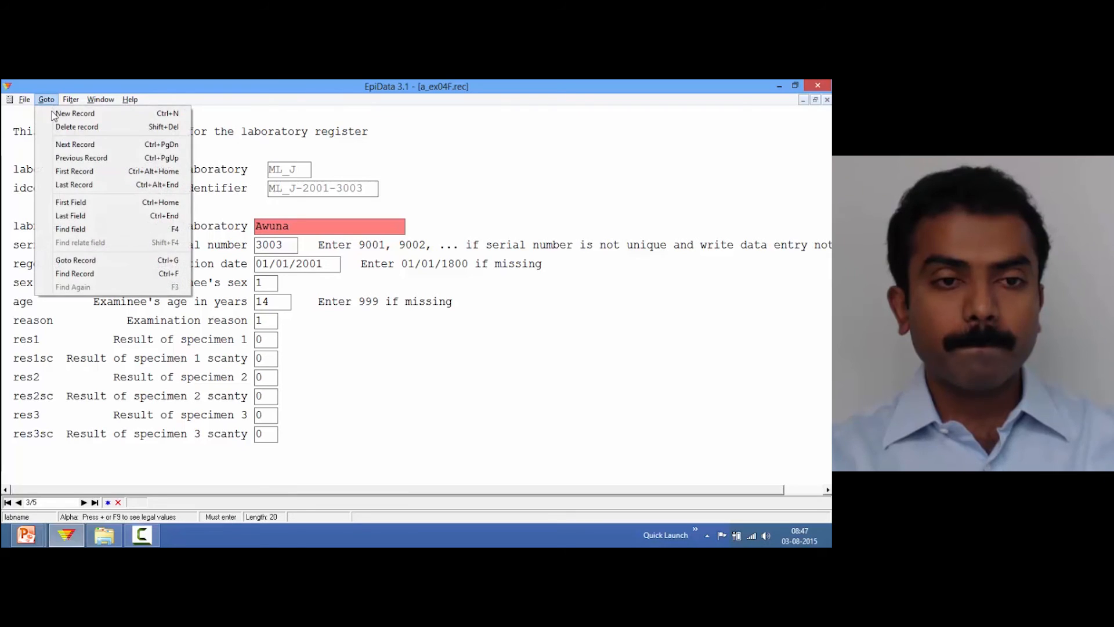
{"action": "left_click", "coordinate": [123, 274]}
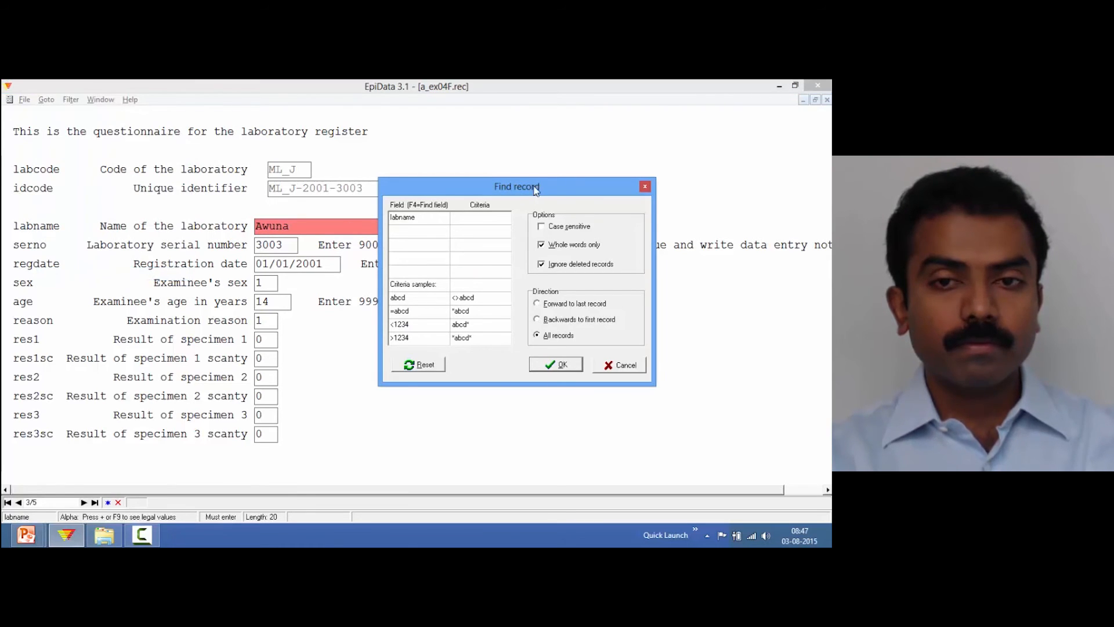
{"action": "left_click_drag", "start_coordinate": [540, 187], "coordinate": [431, 193]}
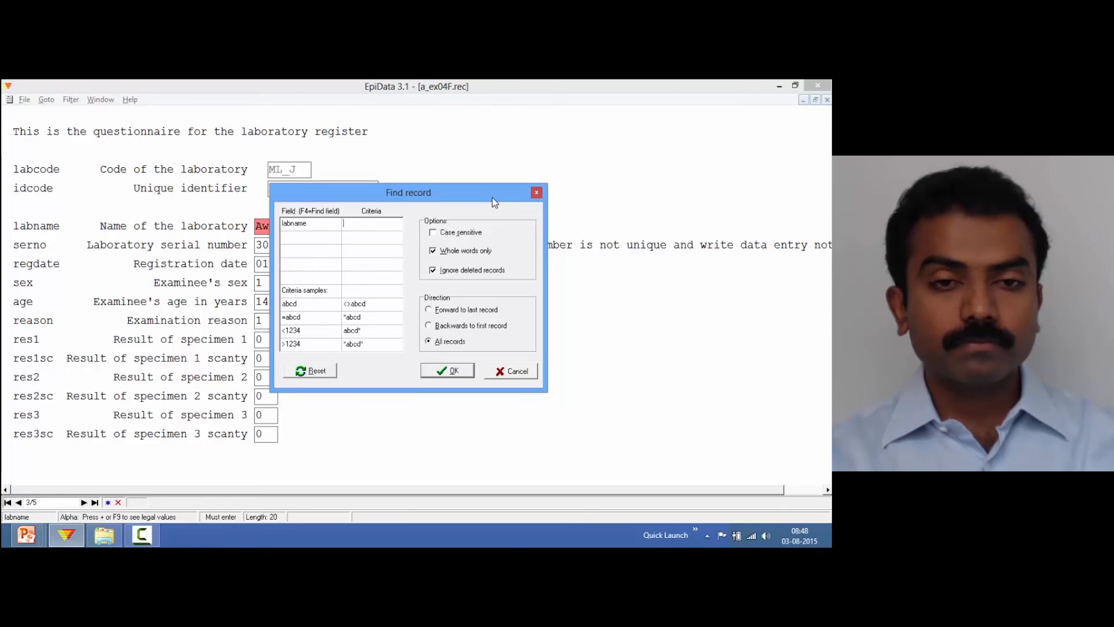
{"action": "left_click_drag", "start_coordinate": [493, 197], "coordinate": [522, 177]}
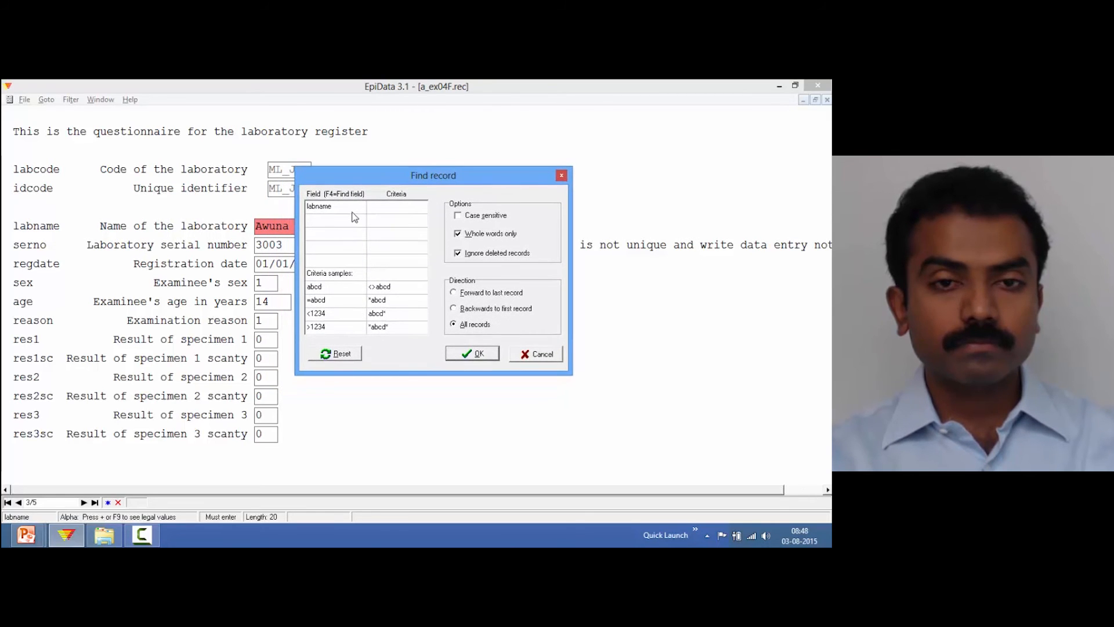
{"action": "left_click", "coordinate": [333, 205]}
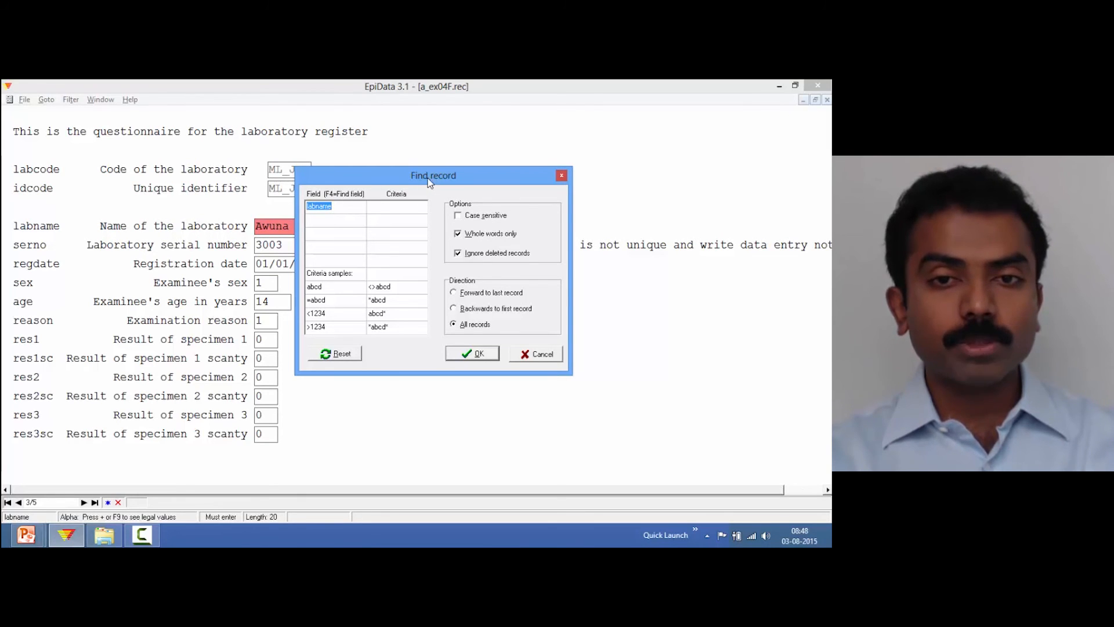
{"action": "left_click_drag", "start_coordinate": [434, 181], "coordinate": [489, 187]}
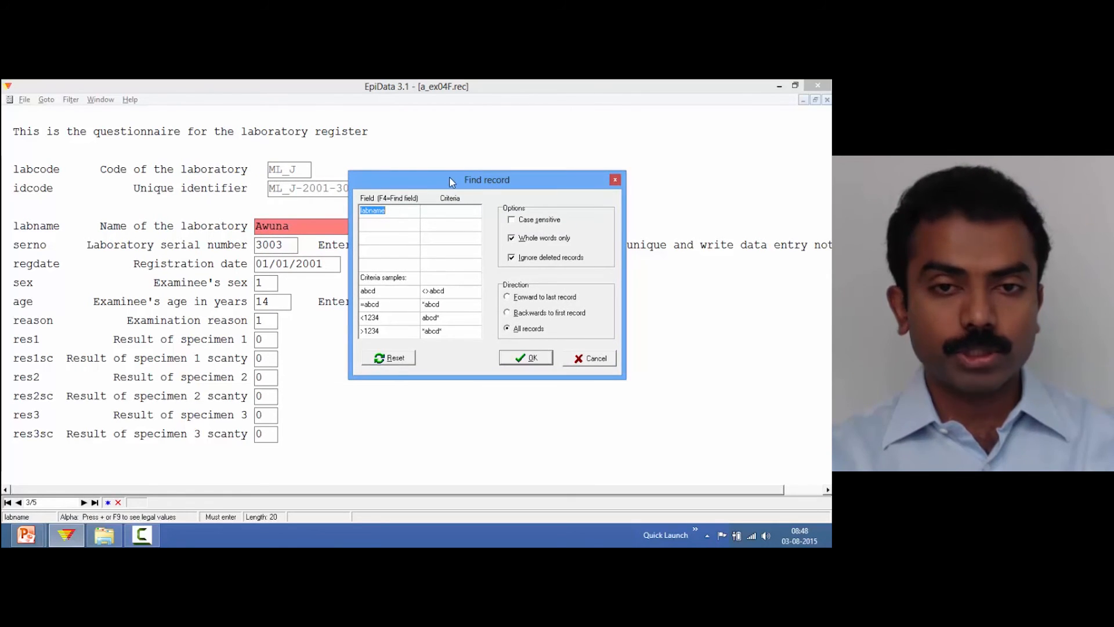
{"action": "left_click_drag", "start_coordinate": [449, 177], "coordinate": [513, 197]}
{"action": "type", "text": "id"}
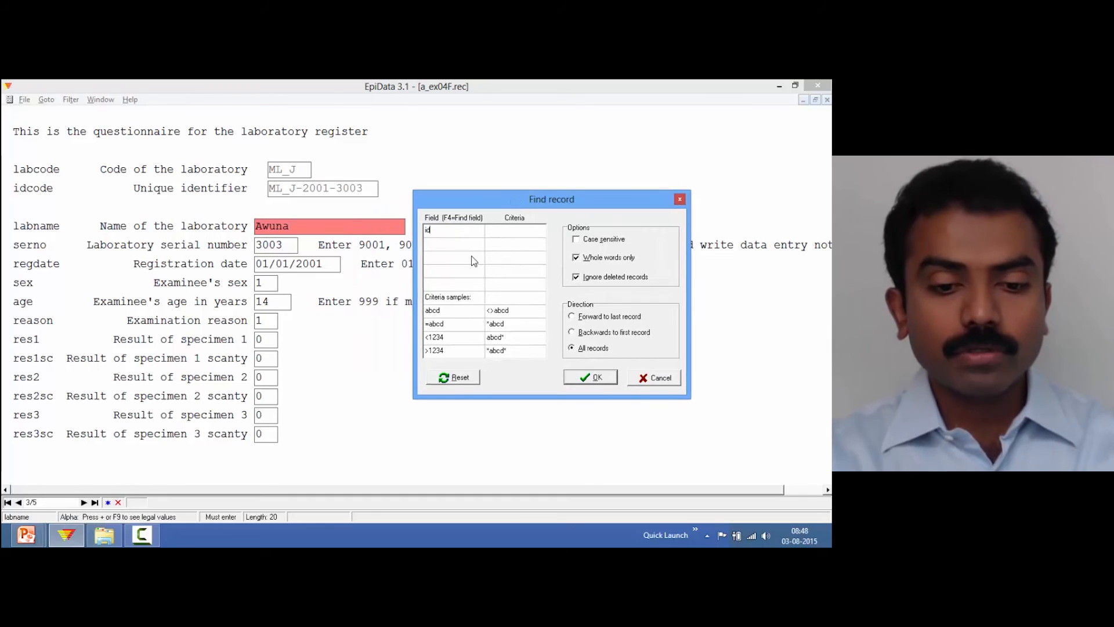
{"action": "type", "text": "code"}
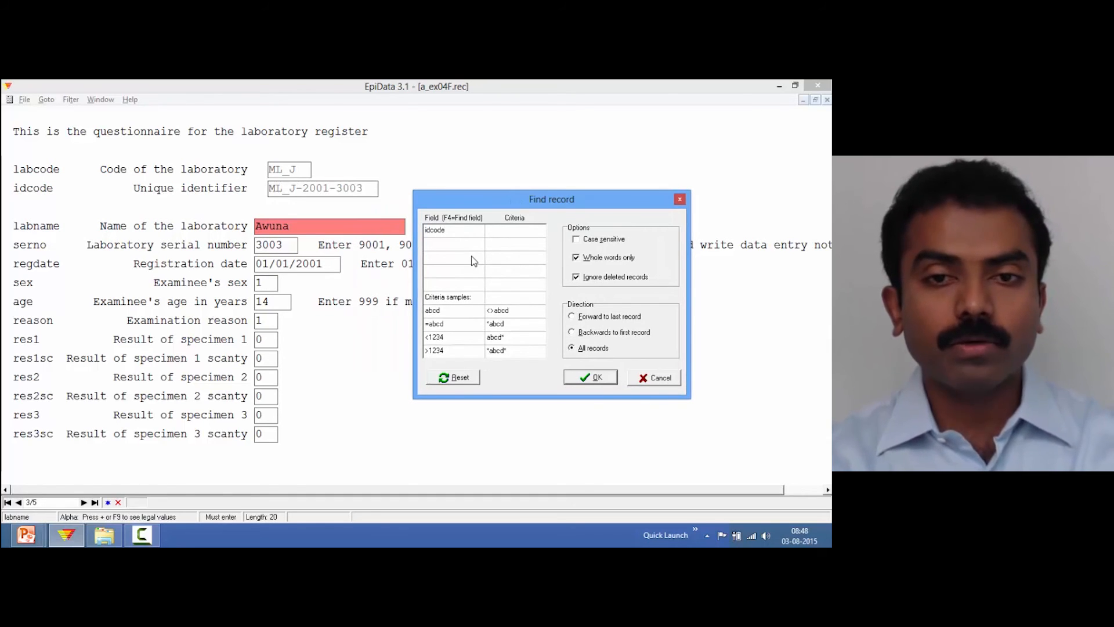
{"action": "left_click", "coordinate": [498, 232]}
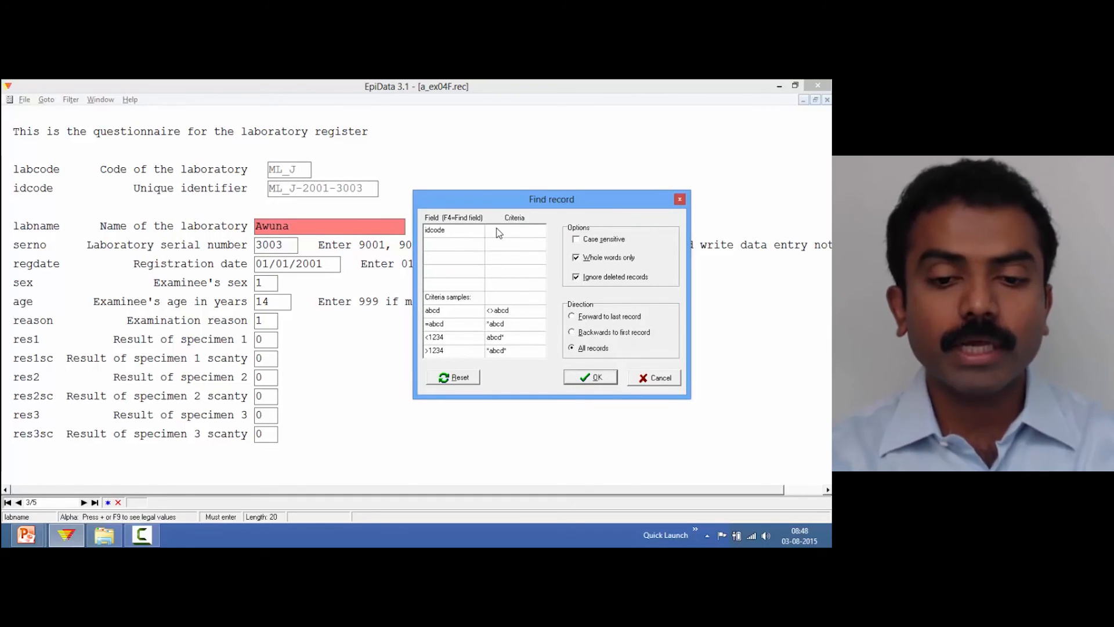
{"action": "type", "text": "M"}
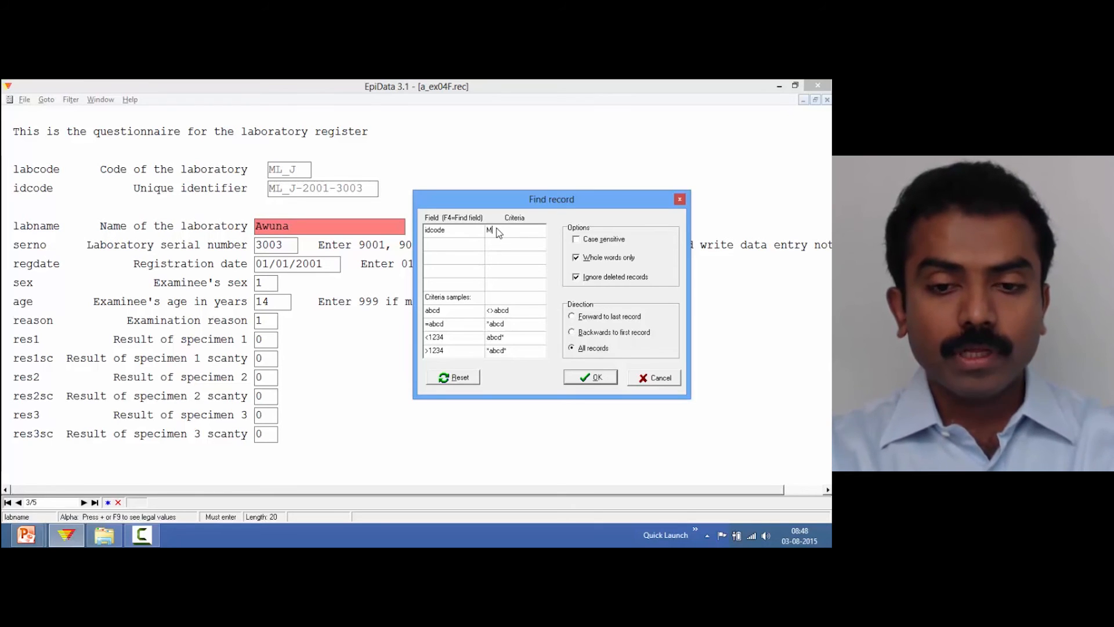
{"action": "type", "text": "L"}
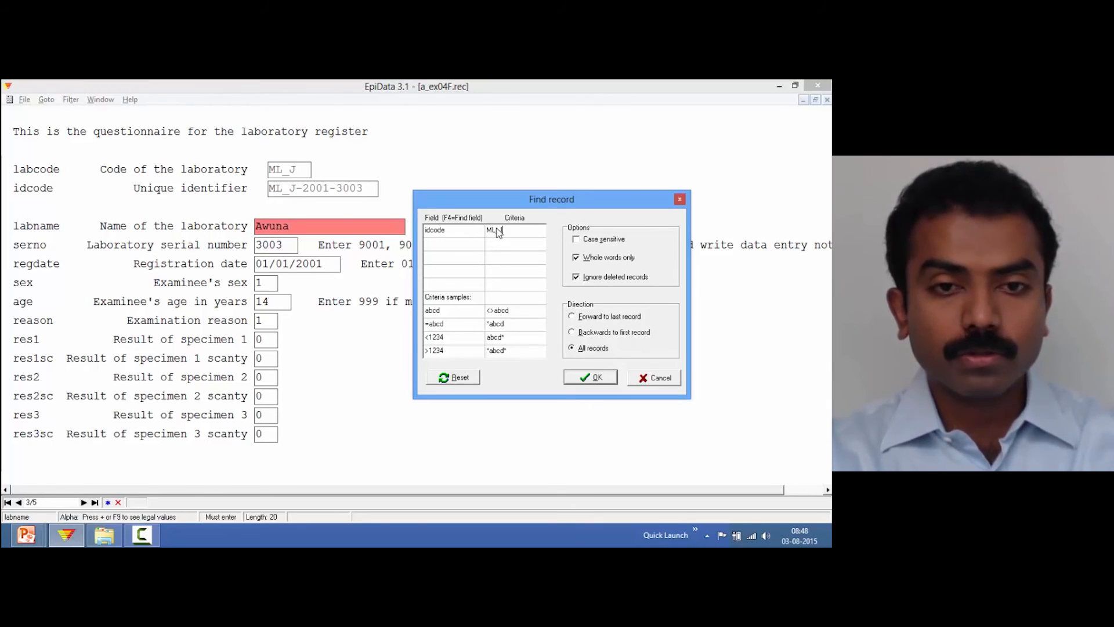
{"action": "type", "text": "_J-200"}
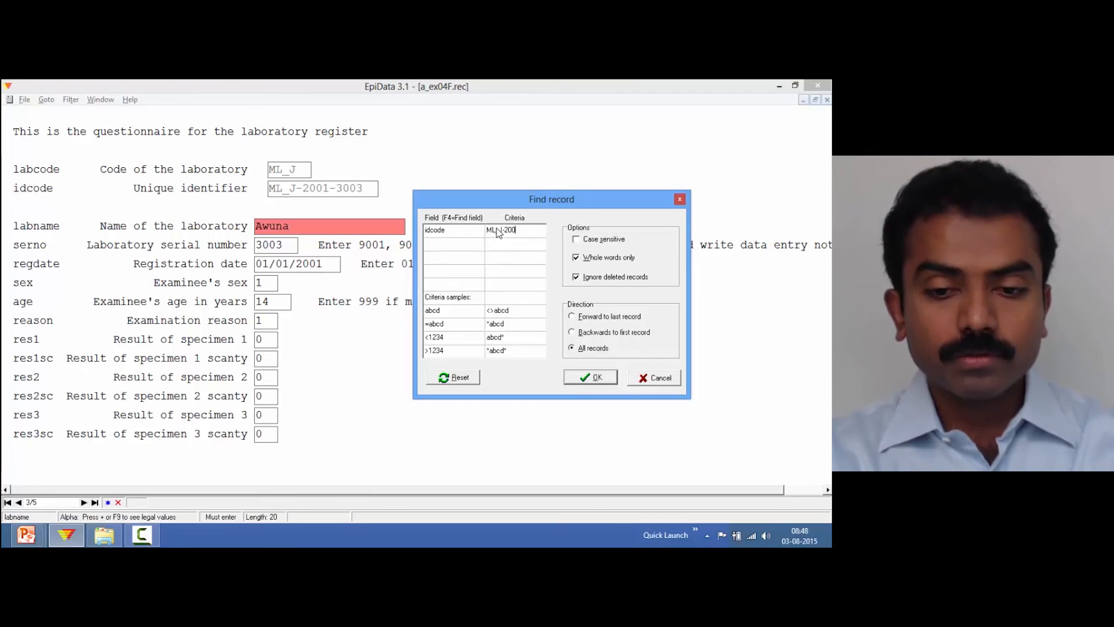
{"action": "type", "text": "1-3005"}
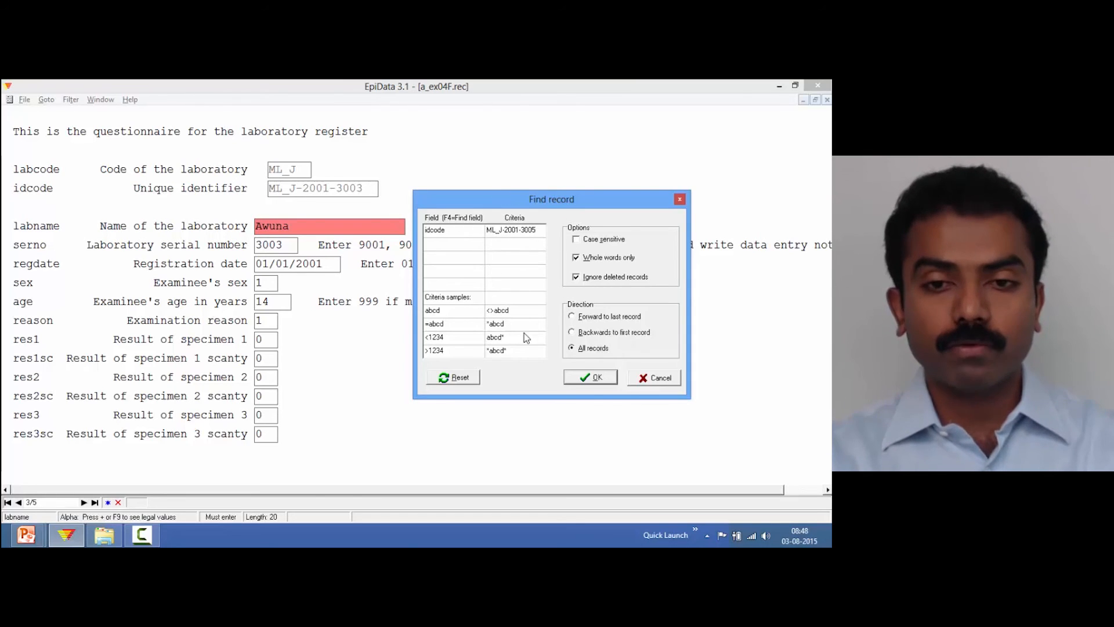
{"action": "left_click", "coordinate": [599, 378]}
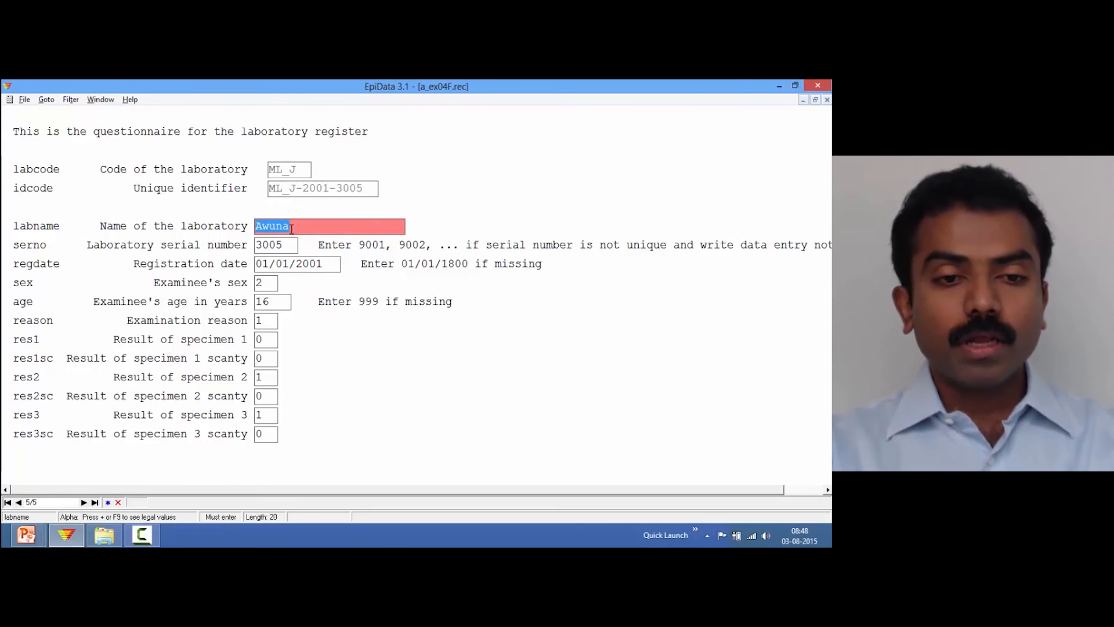
Mark record 3005 for deletion and save the record to disk
{"action": "left_click", "coordinate": [286, 248]}
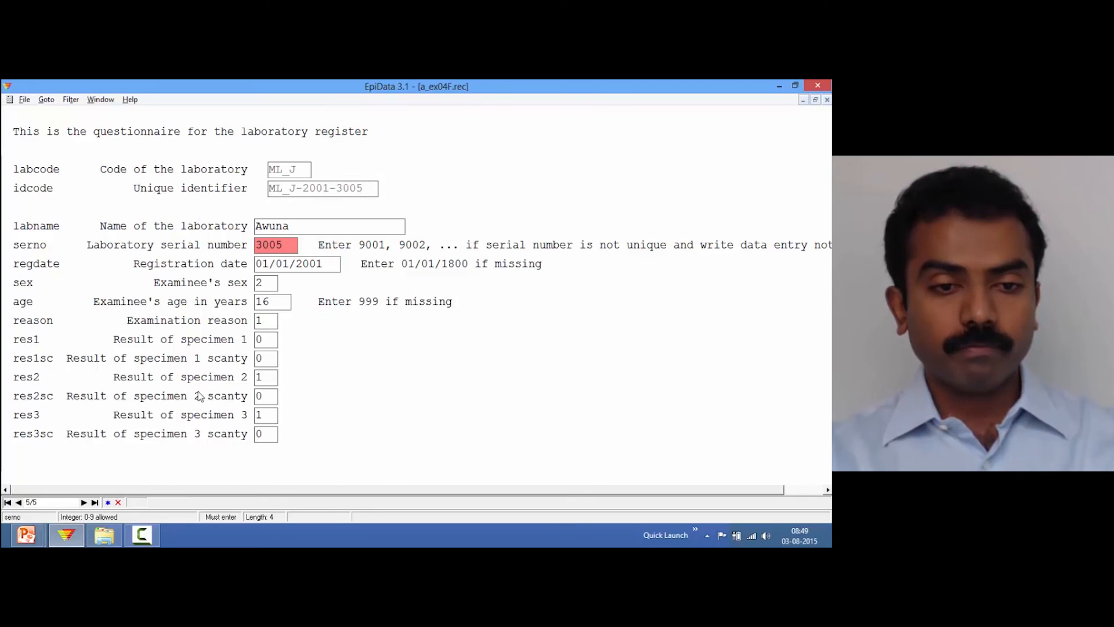
{"action": "left_click", "coordinate": [118, 503]}
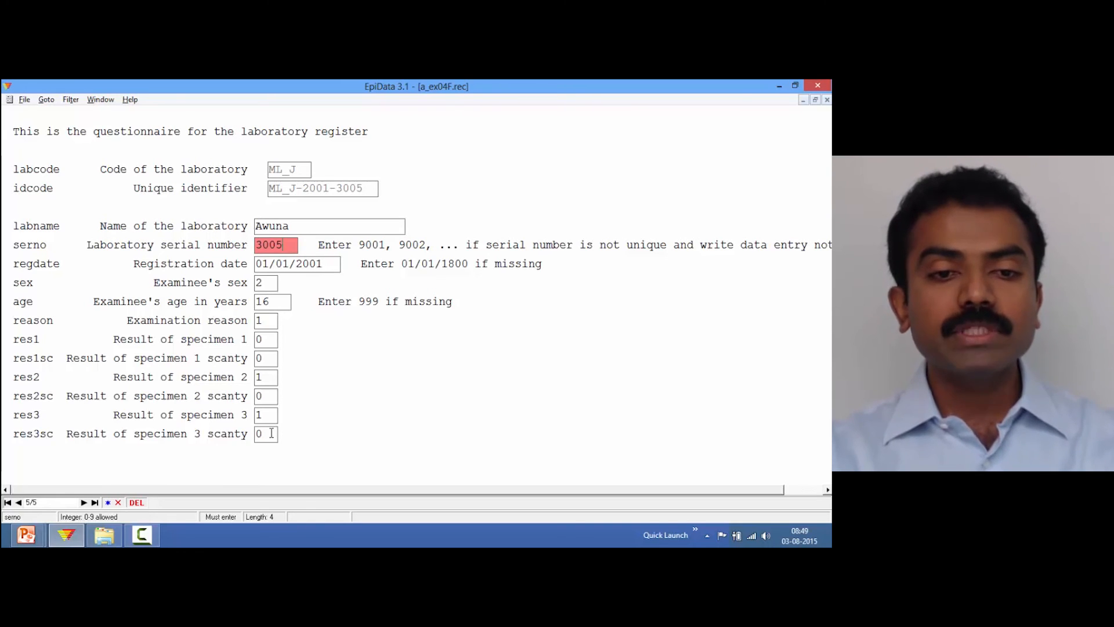
{"action": "key", "text": "Return"}
{"action": "key", "text": "Return"}
{"action": "key", "text": "Return"}
{"action": "key", "text": "Return"}
{"action": "key", "text": "Return"}
{"action": "key", "text": "Return"}
{"action": "key", "text": "Return"}
{"action": "key", "text": "Return"}
{"action": "key", "text": "Return"}
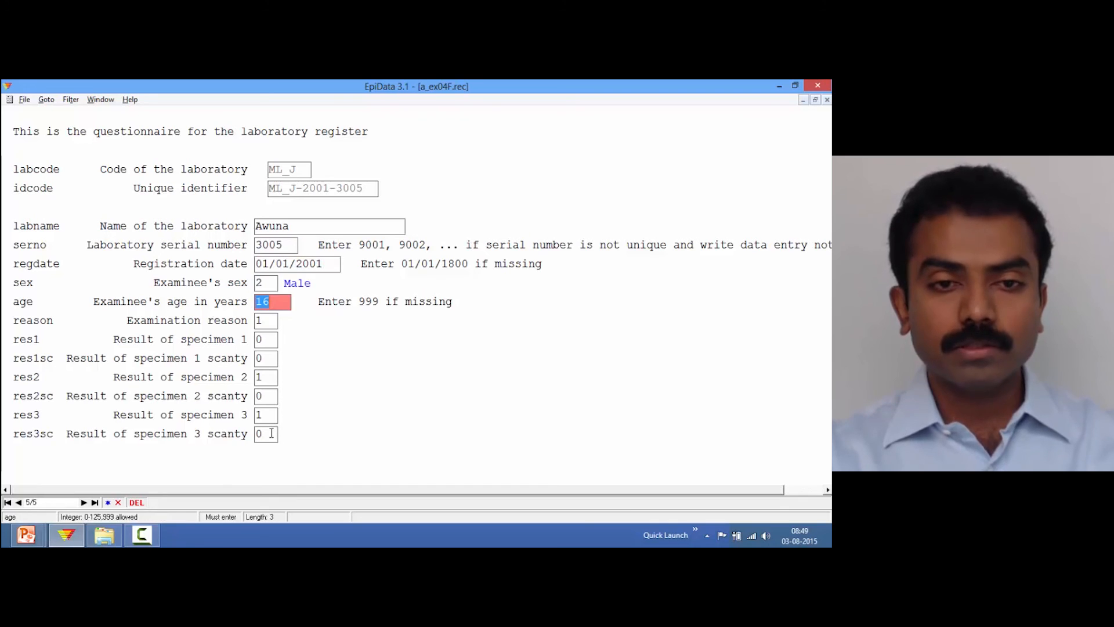
{"action": "key", "text": "Return"}
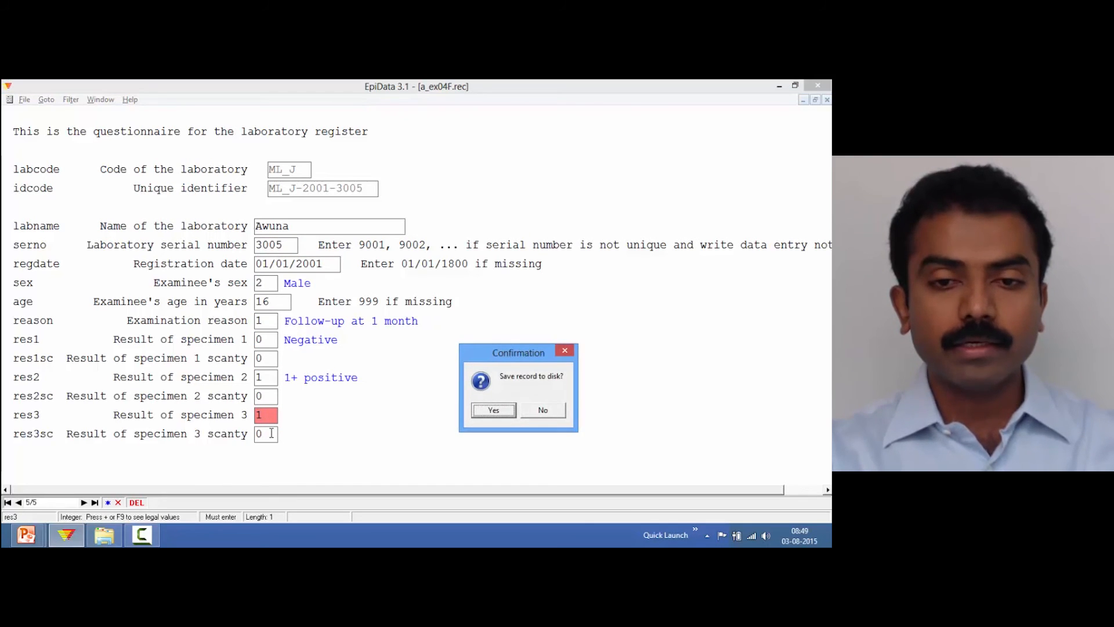
{"action": "key", "text": "Return"}
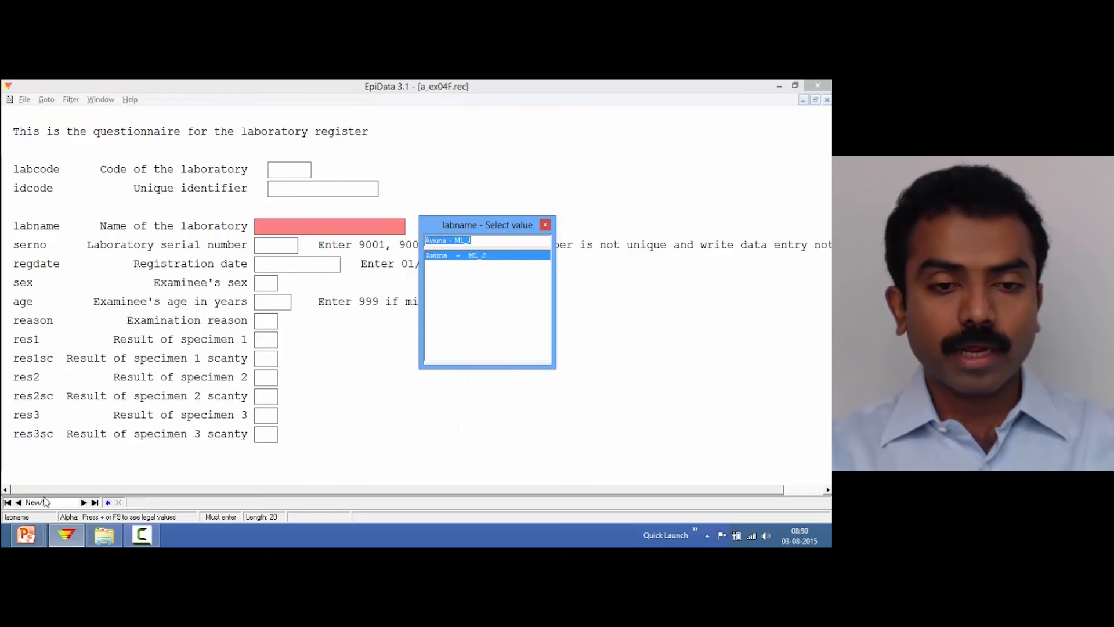
Return to record 3005, toggle its deletion mark off and back on, and save the record again
{"action": "key", "text": "Escape"}
{"action": "left_click", "coordinate": [19, 503]}
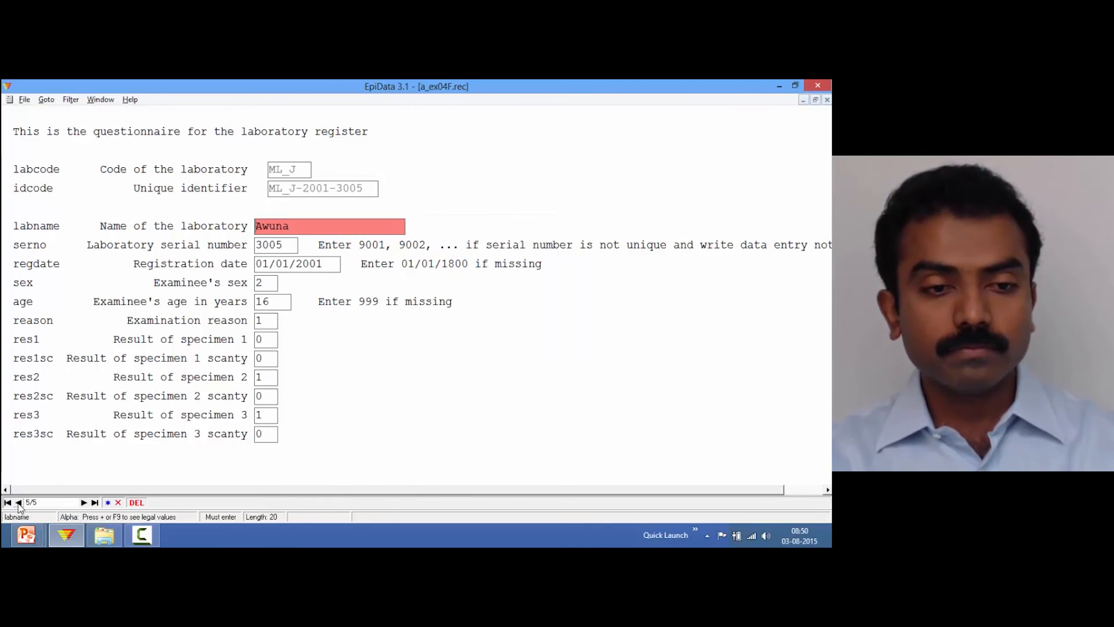
{"action": "left_click", "coordinate": [119, 502]}
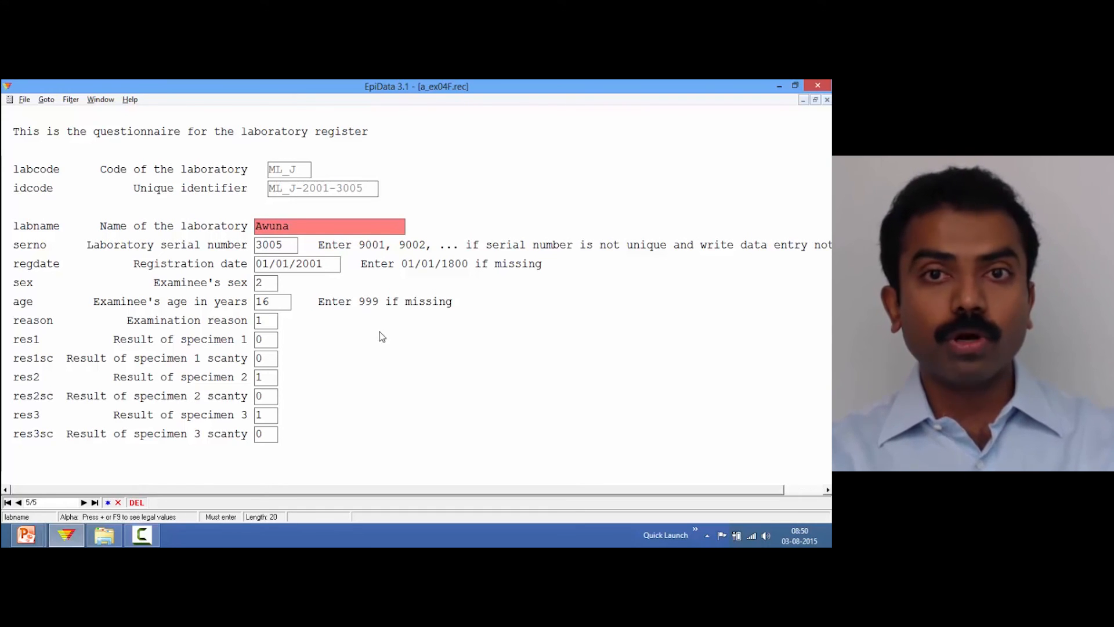
{"action": "left_click", "coordinate": [118, 504]}
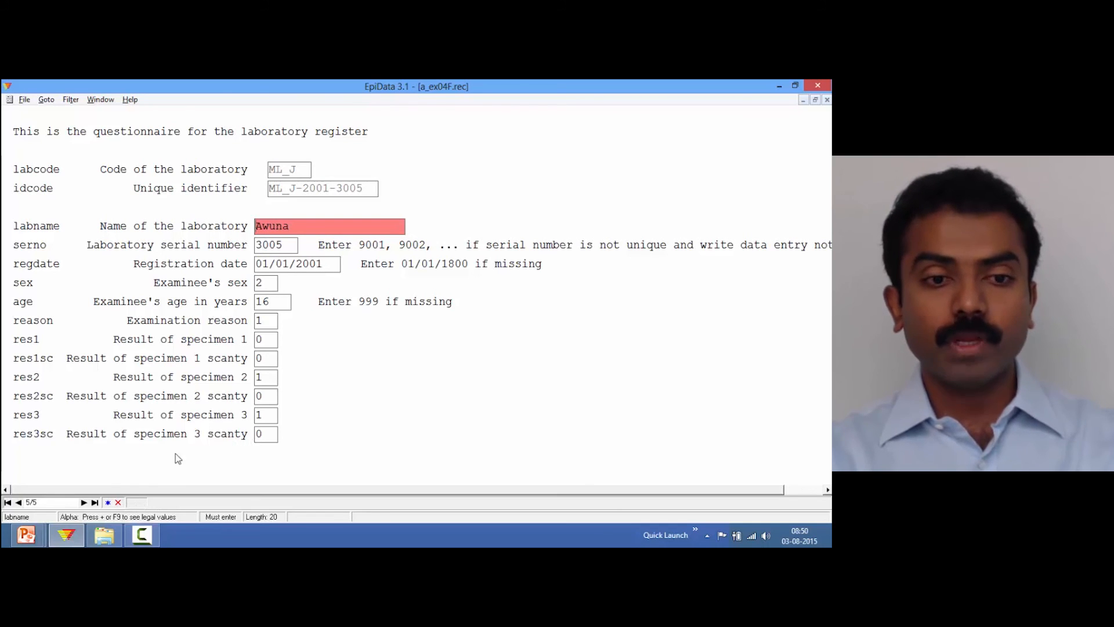
{"action": "left_click", "coordinate": [119, 504]}
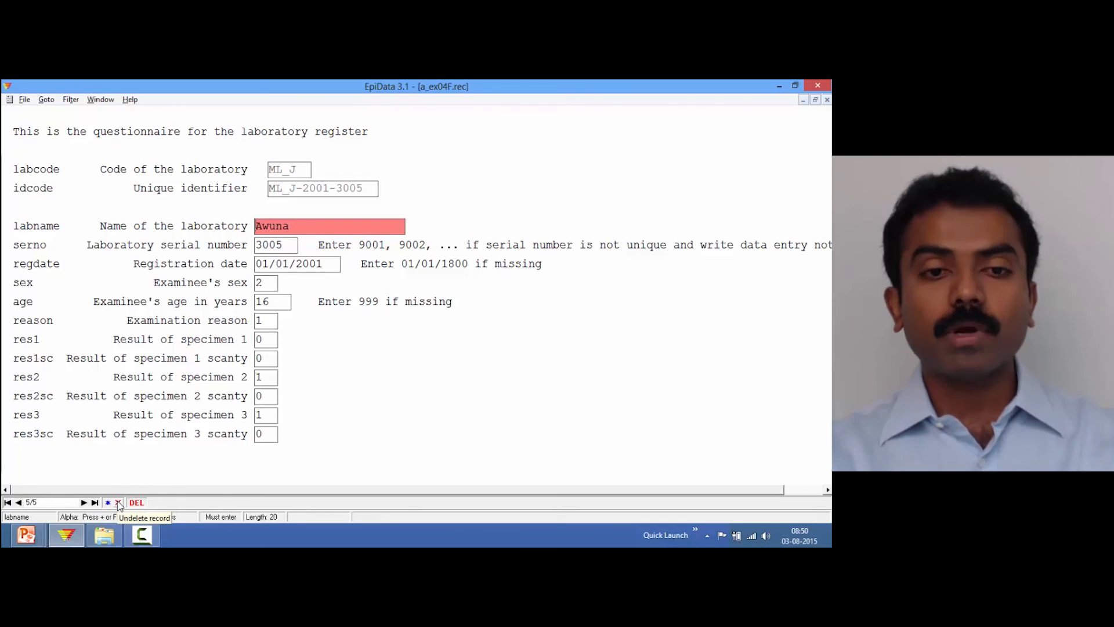
{"action": "left_click", "coordinate": [268, 436]}
{"action": "key", "text": "Return"}
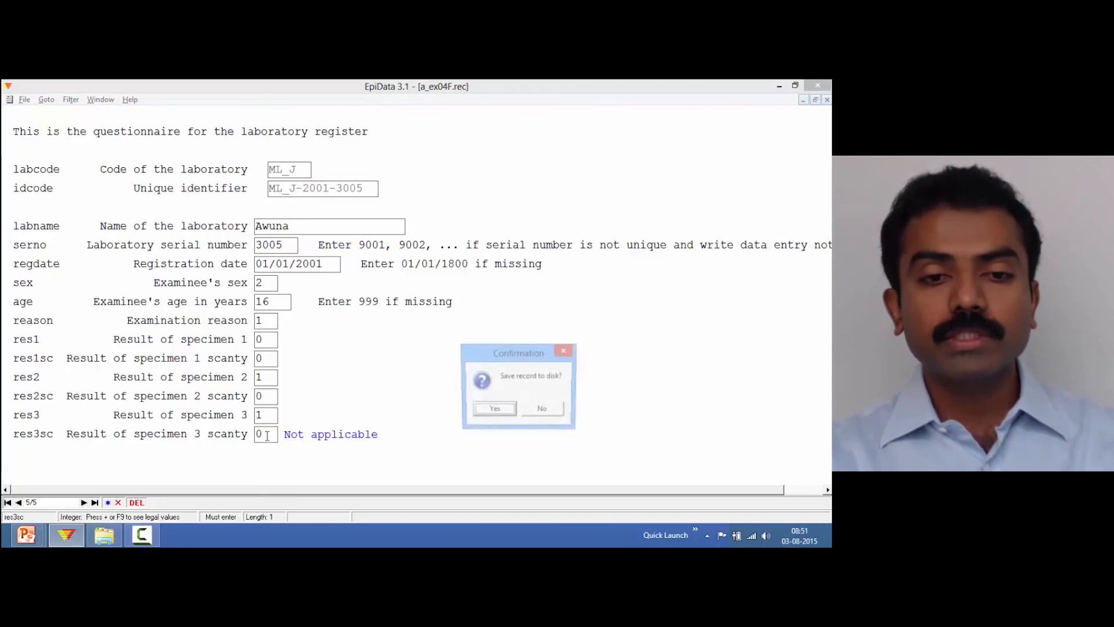
{"action": "left_click", "coordinate": [507, 414]}
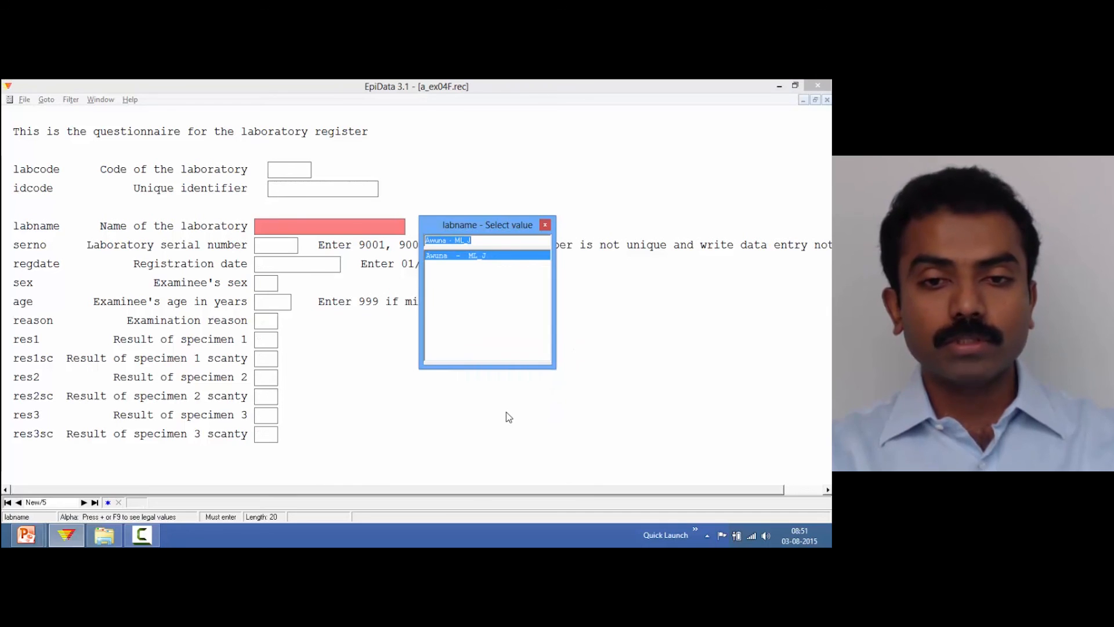
Dismiss the value list, view the last record of a_ex04F, and close the data entry form
{"action": "key", "text": "Escape"}
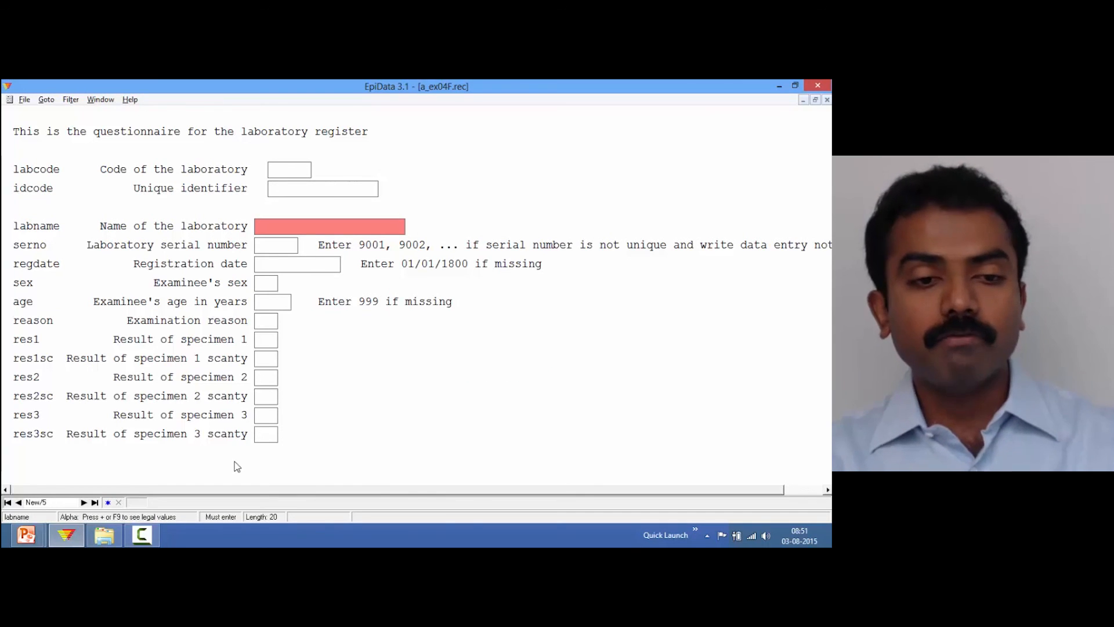
{"action": "left_click", "coordinate": [18, 502]}
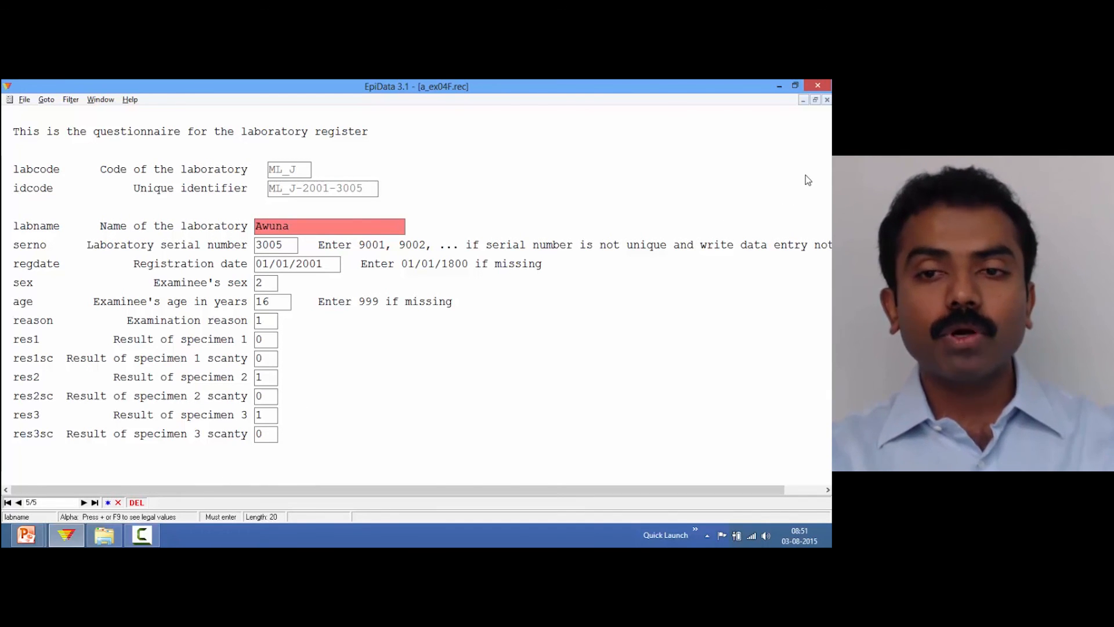
{"action": "key", "text": "ctrl+F4"}
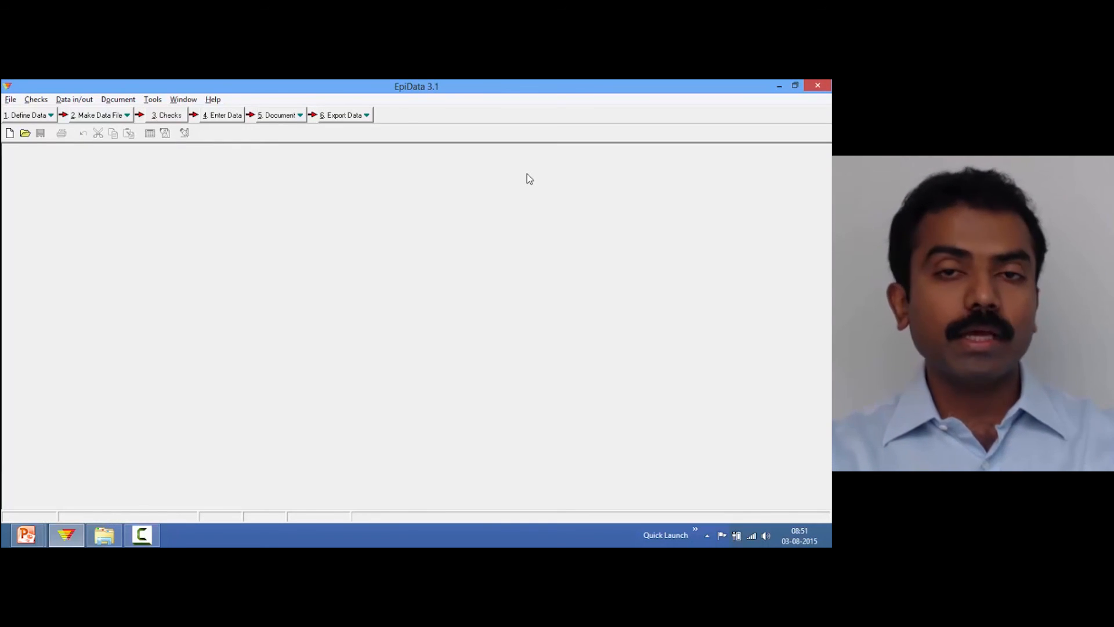
Pack the data file a_ex04F.rec to permanently remove the records marked for deletion, confirming the warnings
{"action": "left_click", "coordinate": [153, 100]}
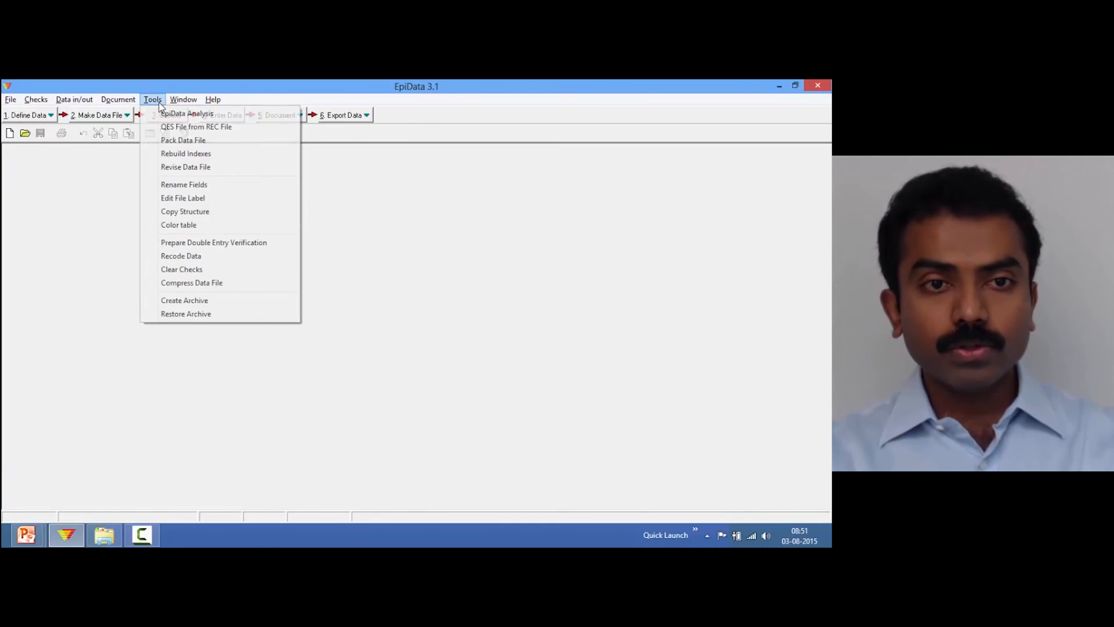
{"action": "left_click", "coordinate": [196, 143]}
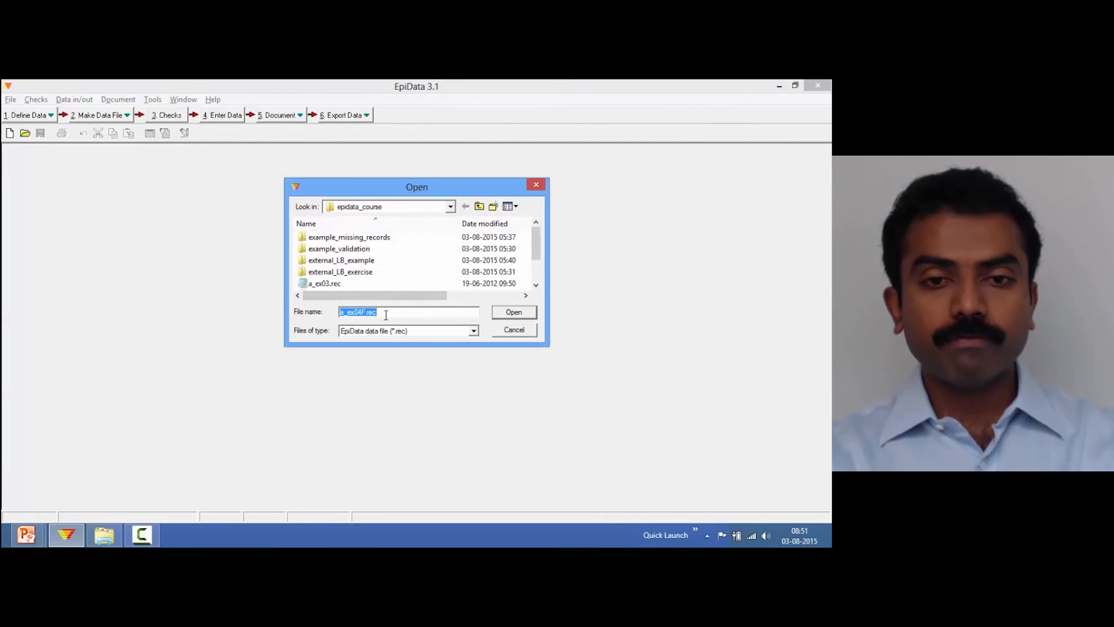
{"action": "left_click", "coordinate": [513, 314]}
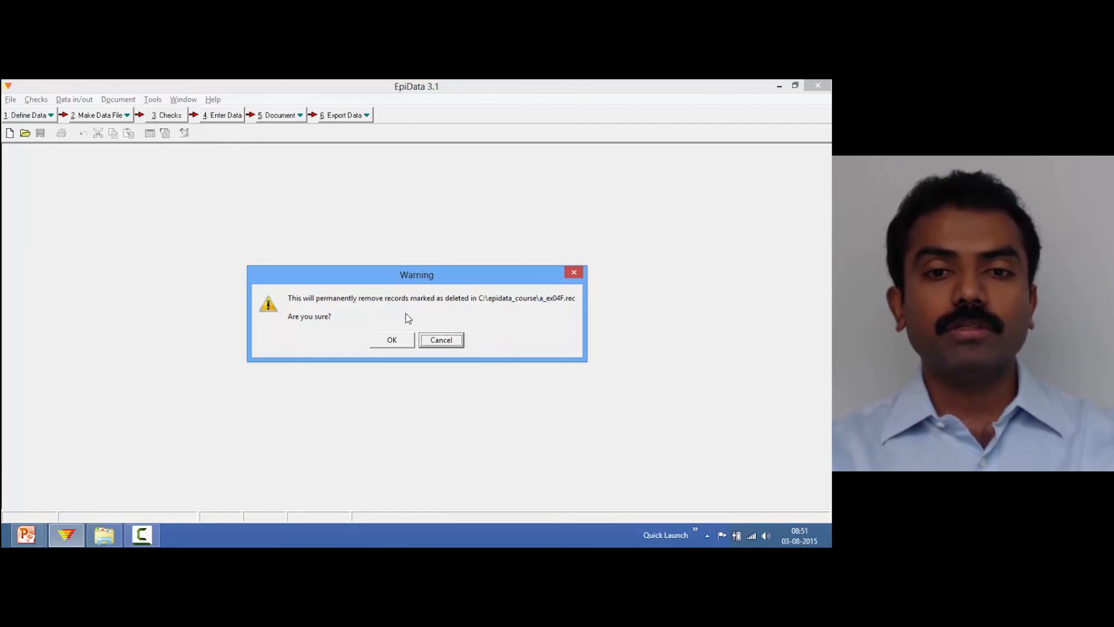
{"action": "left_click", "coordinate": [392, 341]}
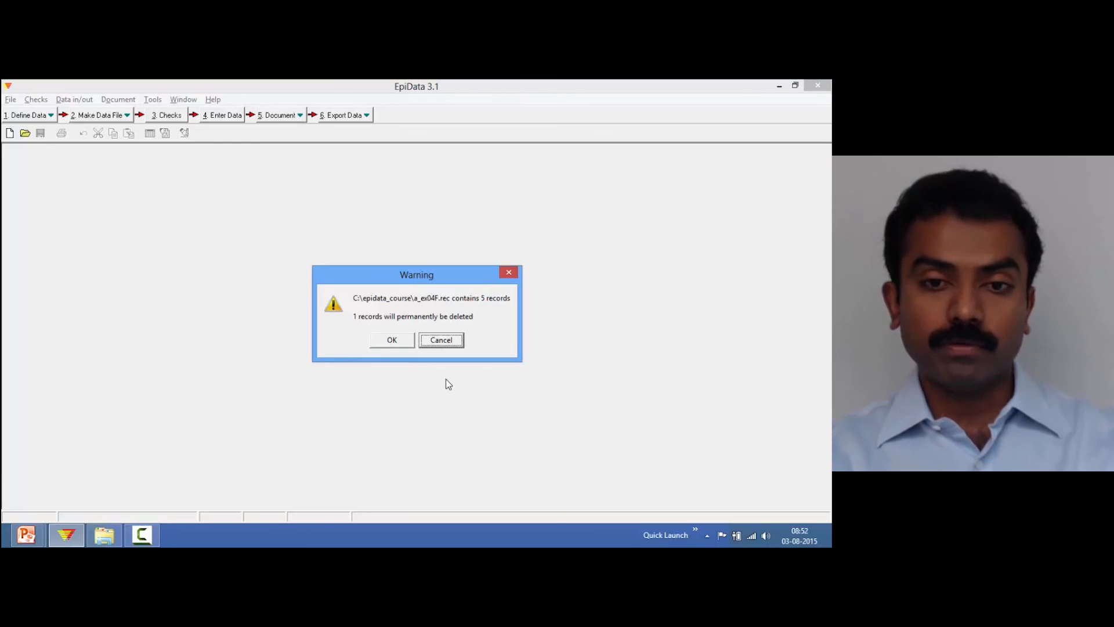
{"action": "left_click", "coordinate": [387, 343]}
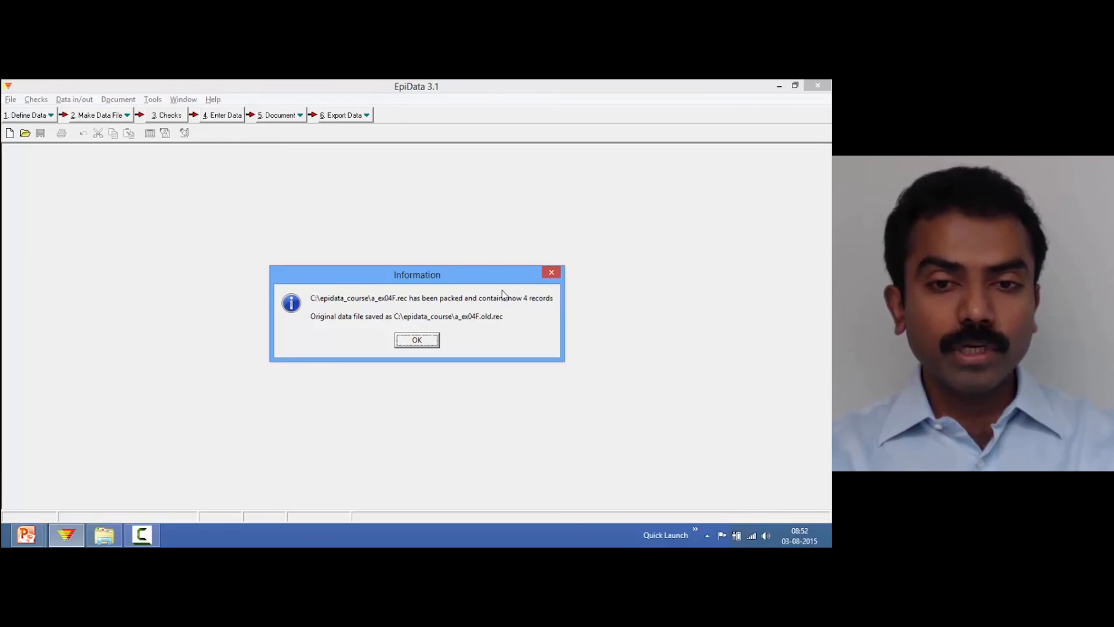
{"action": "left_click", "coordinate": [416, 342]}
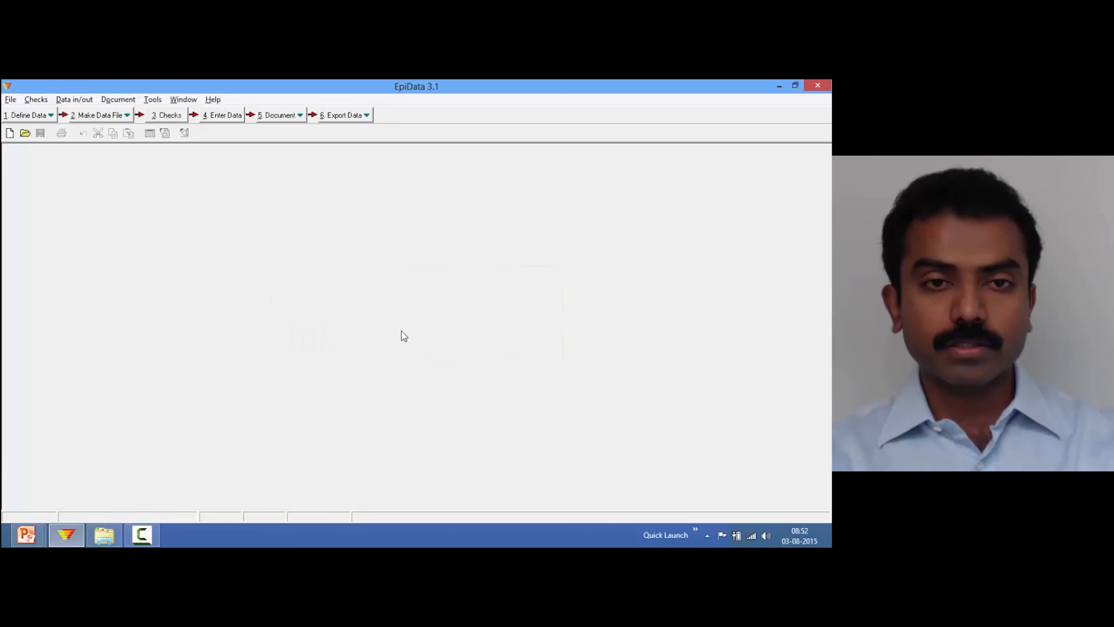
Reopen a_ex04F.rec for data entry, view its last record, and close the form
{"action": "left_click", "coordinate": [224, 119]}
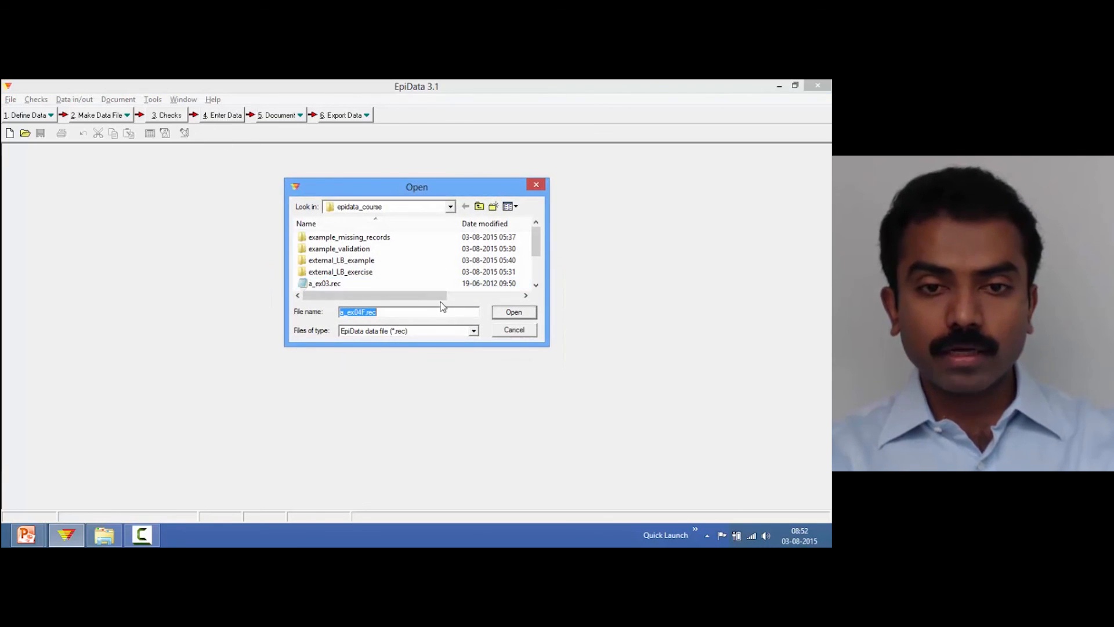
{"action": "left_click", "coordinate": [501, 313]}
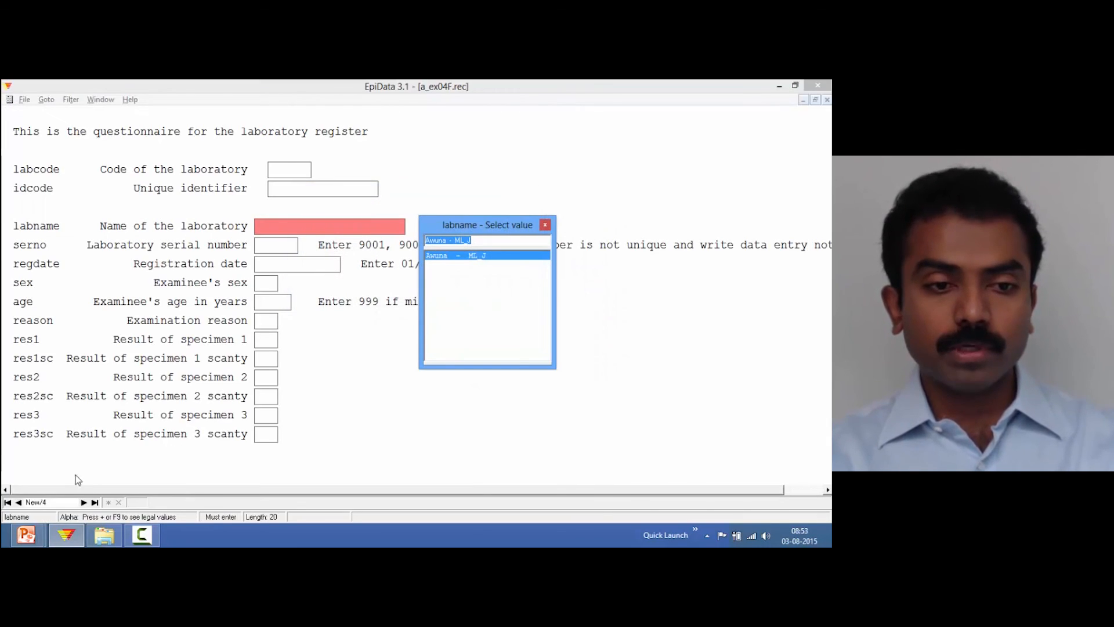
{"action": "key", "text": "Escape"}
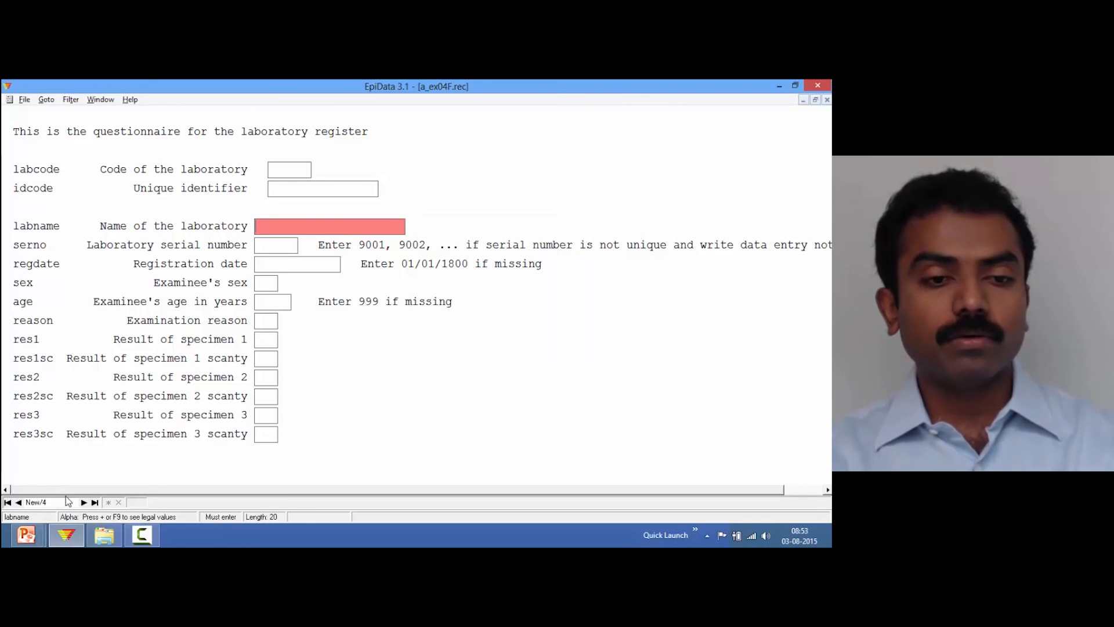
{"action": "left_click", "coordinate": [18, 503]}
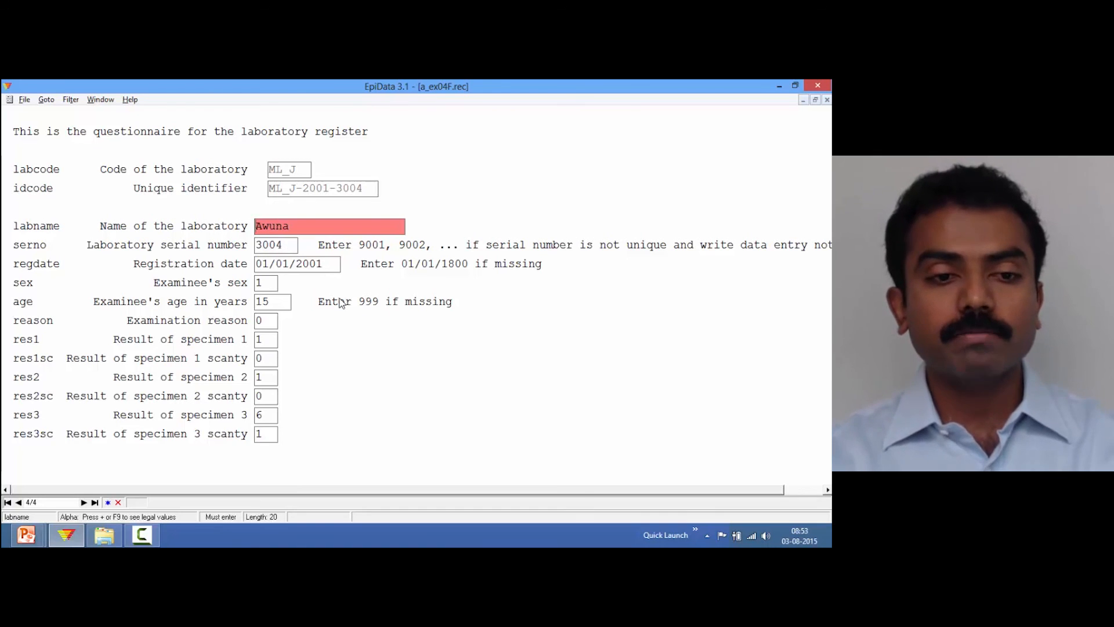
{"action": "key", "text": "ctrl+F4"}
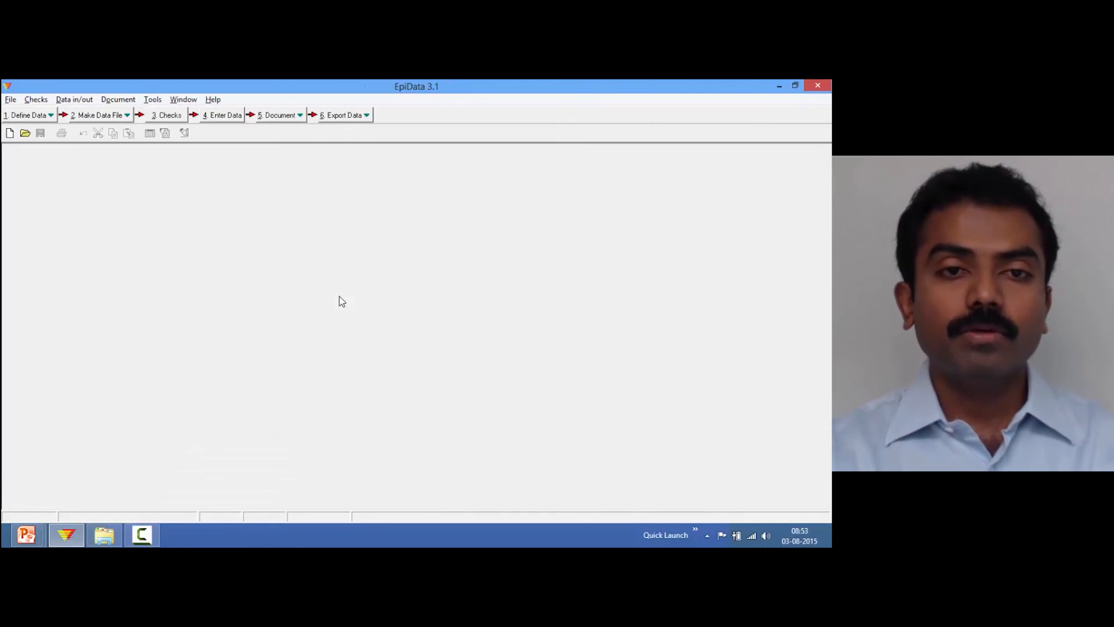
Open the backup file a_ex04F.old.rec for data entry and view its last record
{"action": "left_click", "coordinate": [226, 117]}
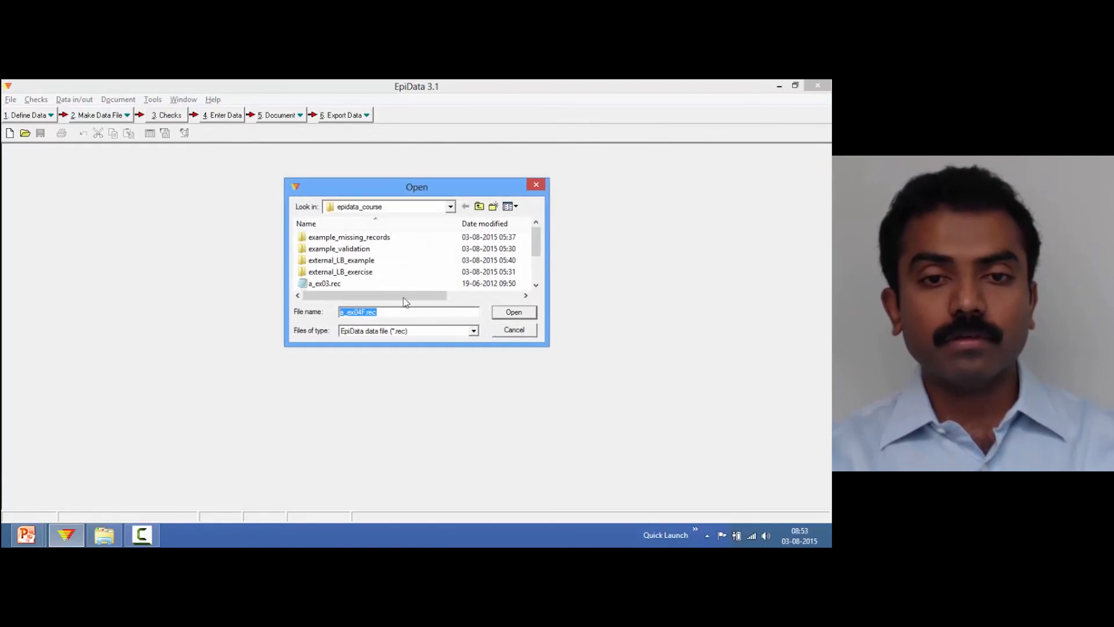
{"action": "left_click", "coordinate": [538, 280]}
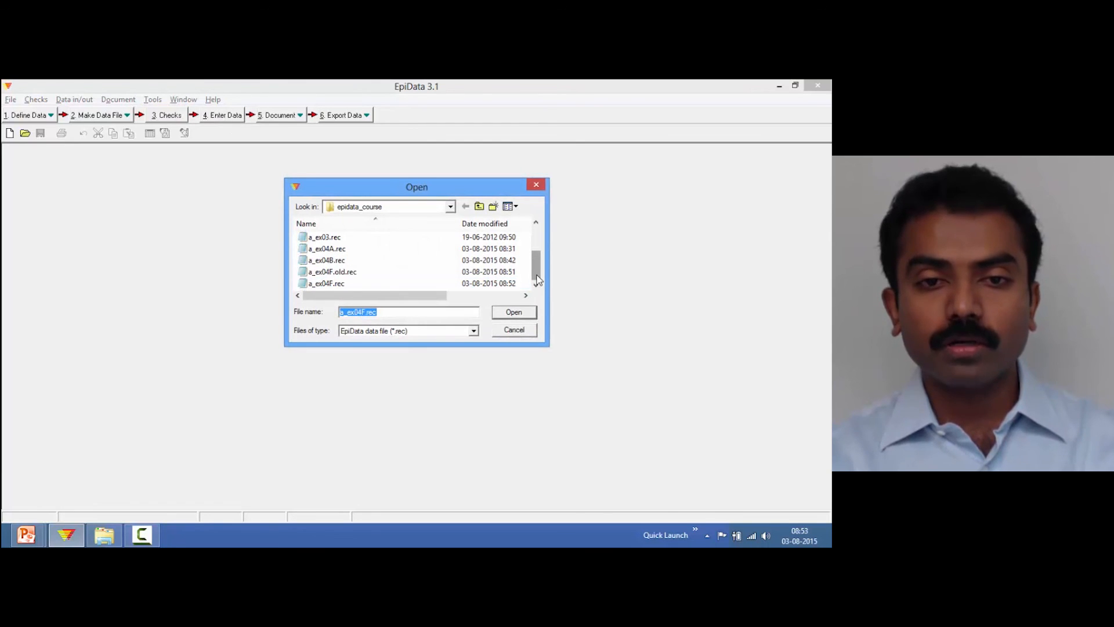
{"action": "left_click", "coordinate": [360, 272]}
{"action": "double_click", "coordinate": [360, 272]}
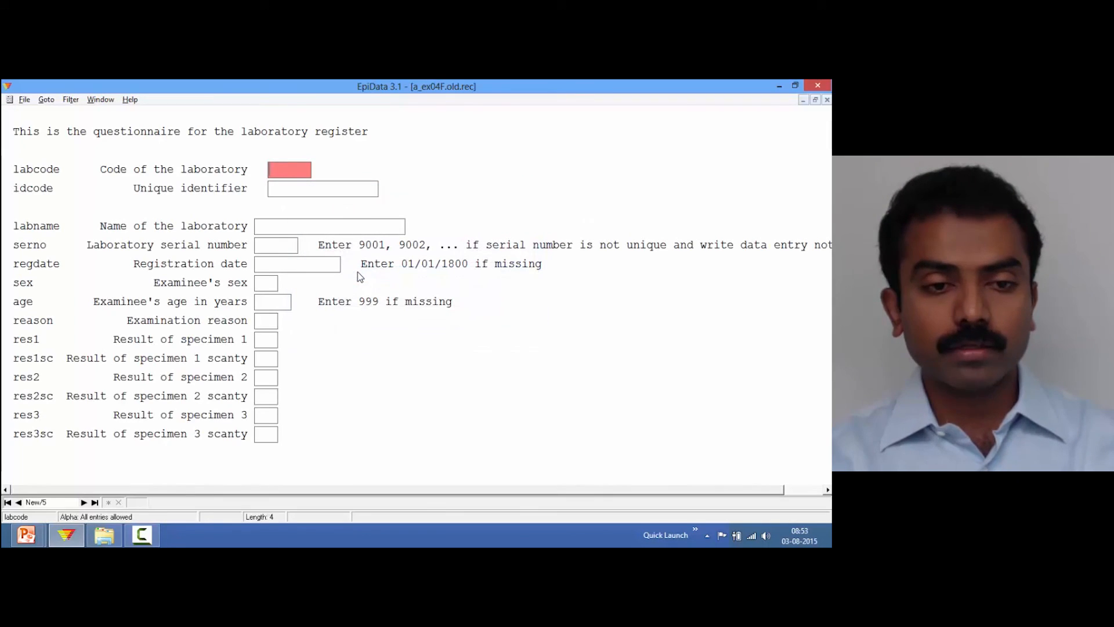
{"action": "left_click", "coordinate": [19, 503]}
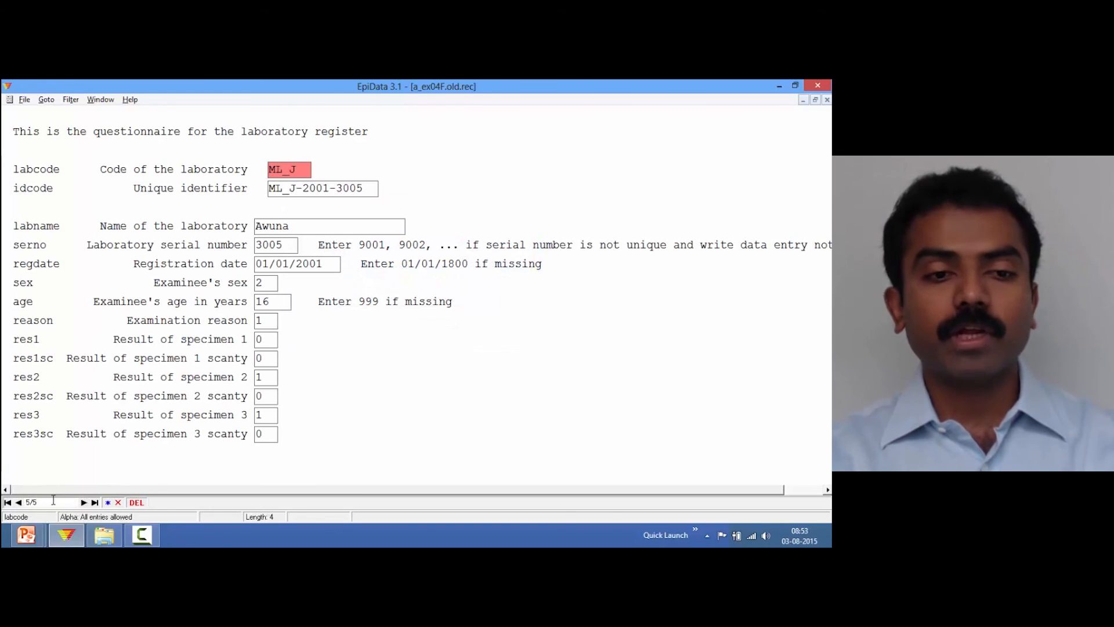